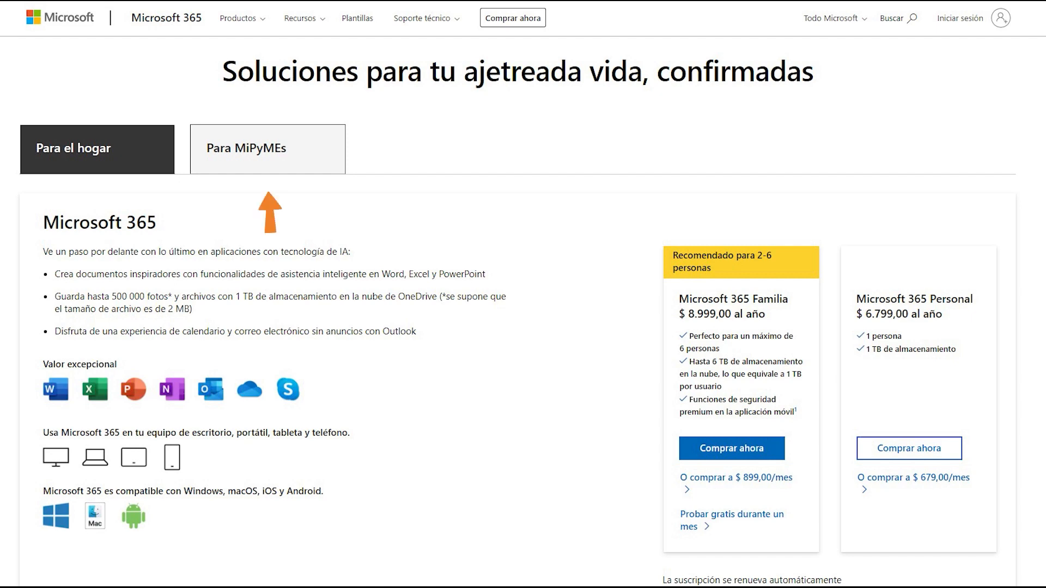
Step: Show the Microsoft 365 plans offered for small and medium-sized businesses (MiPyMEs)
left_click(268, 148)
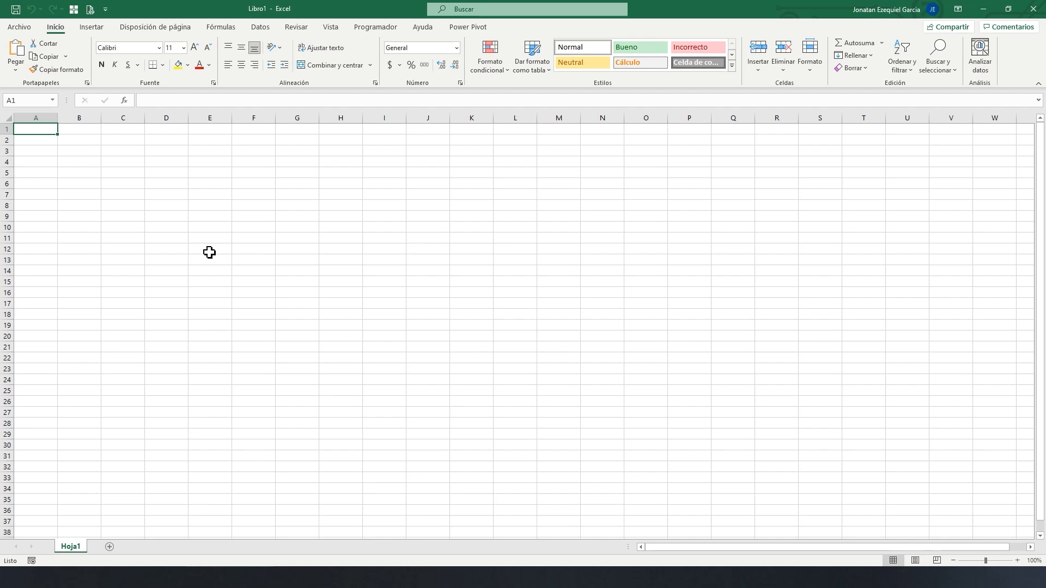
Step: Move the active cell around the blank sheet, going through G10, F16 and I14 and back to F12
left_click(294, 228)
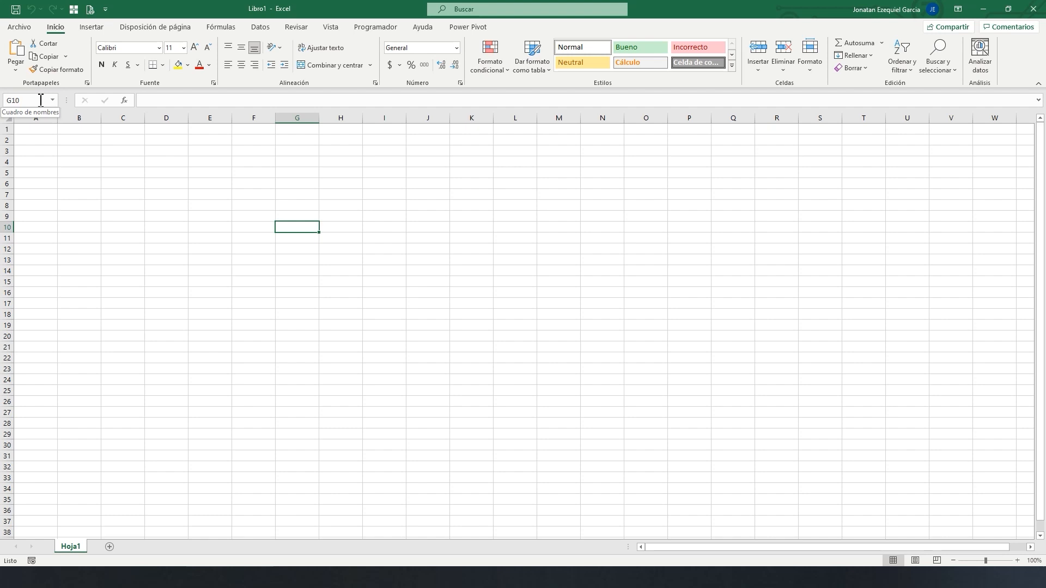
left_click(254, 293)
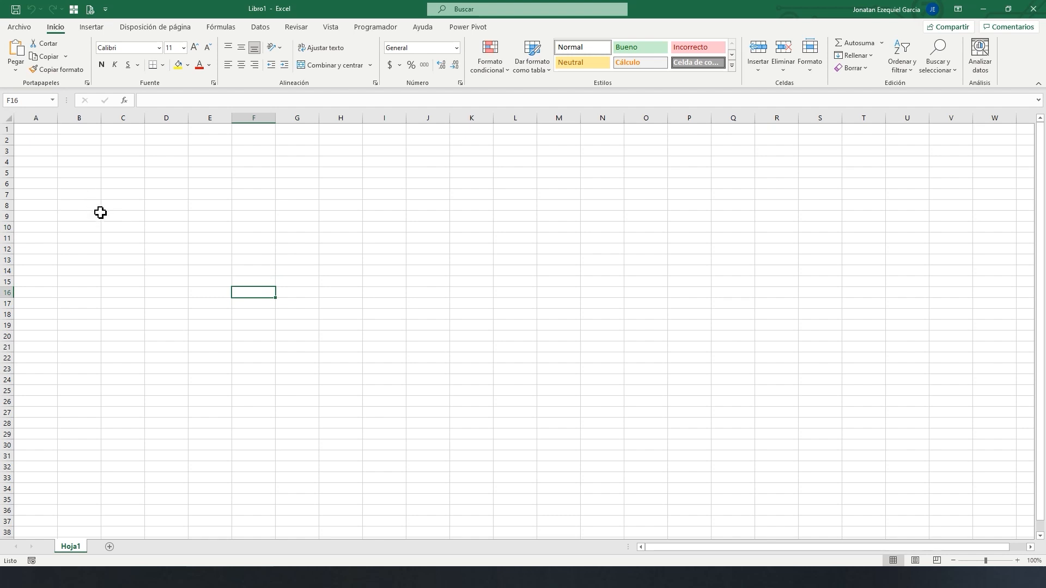
key("Up")
key("Up")
key("Up")
key("Up")
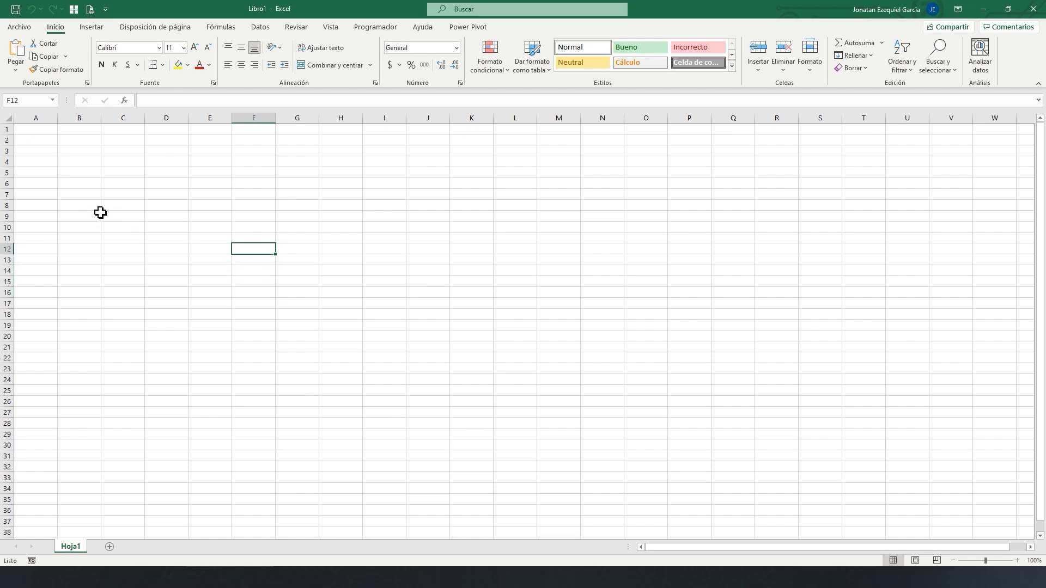
key("Up")
key("Left")
key("Left")
key("Left")
key("Down")
key("Down")
key("Down")
key("Right")
key("Right")
key("Right")
key("Right")
key("Right")
key("Right")
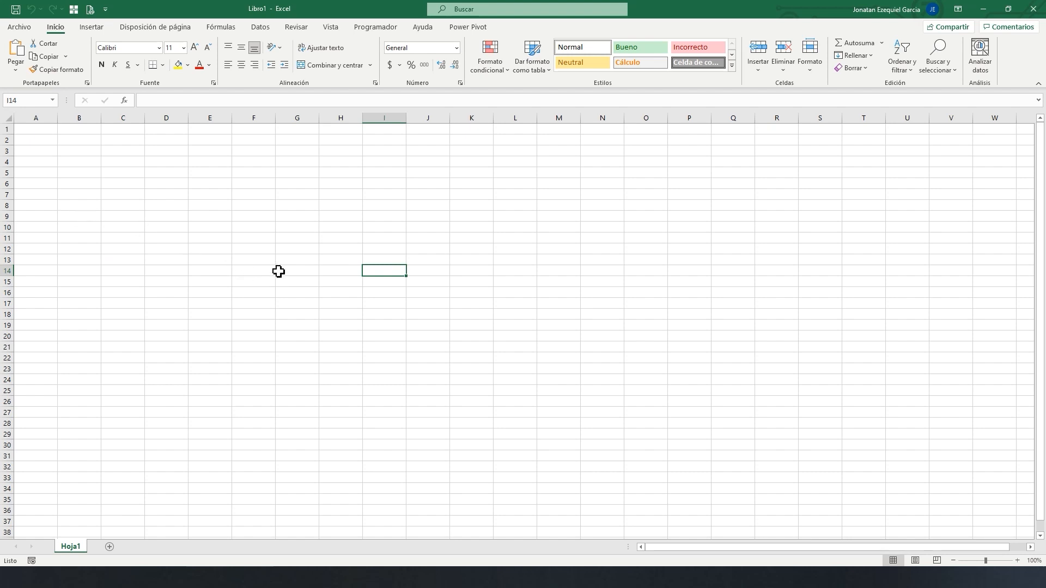
left_click(258, 251)
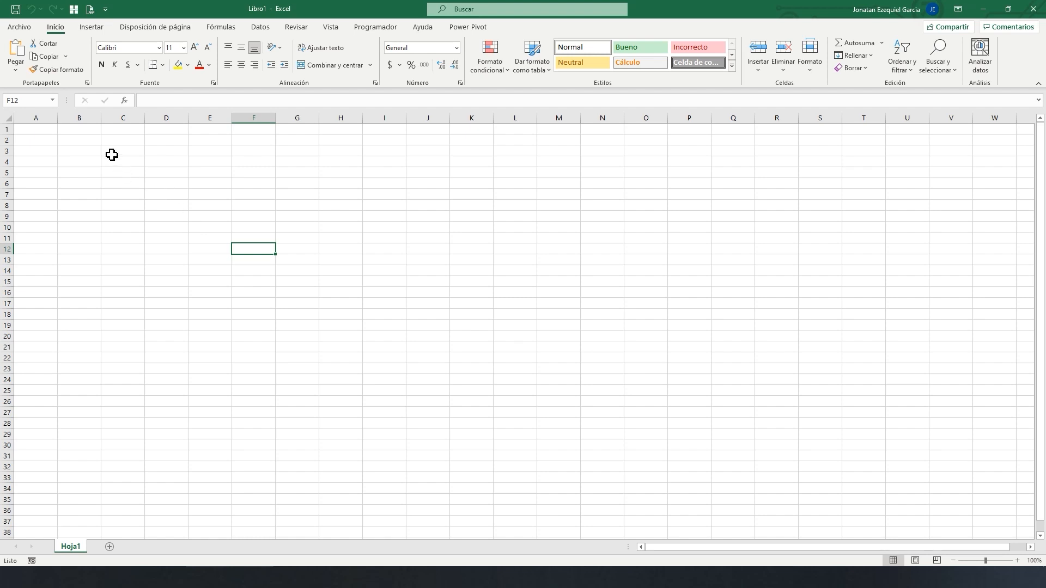
Step: Enter the heading "Nombre" in cell B2
left_click(91, 142)
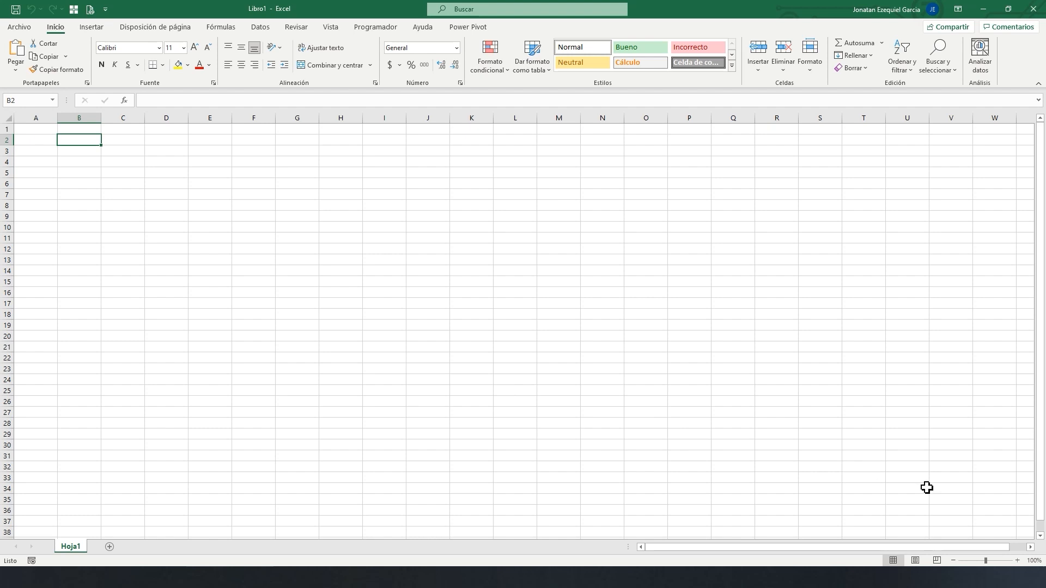
left_click(1019, 561)
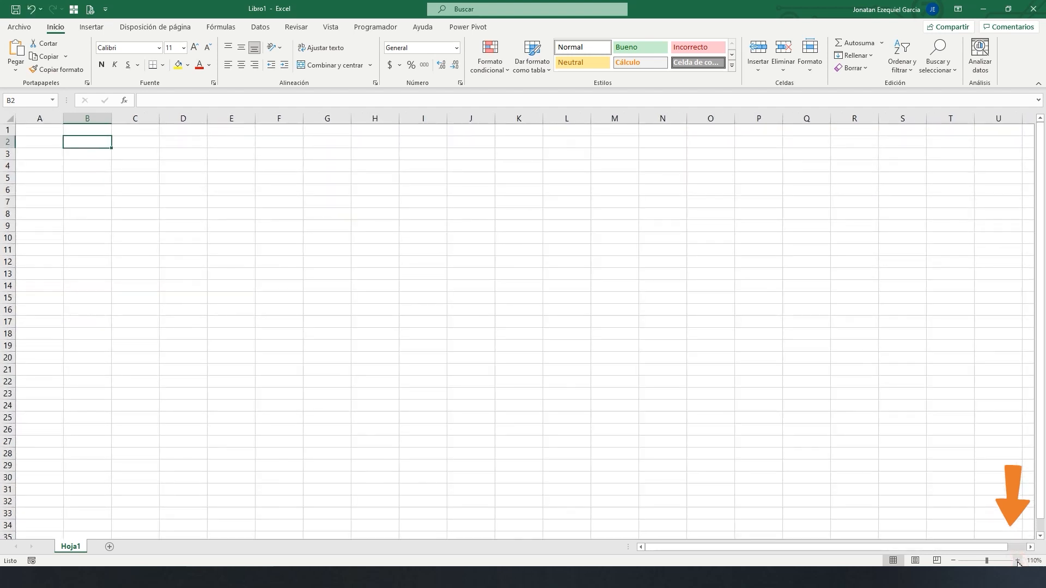
left_click(1018, 561)
left_click(1018, 562)
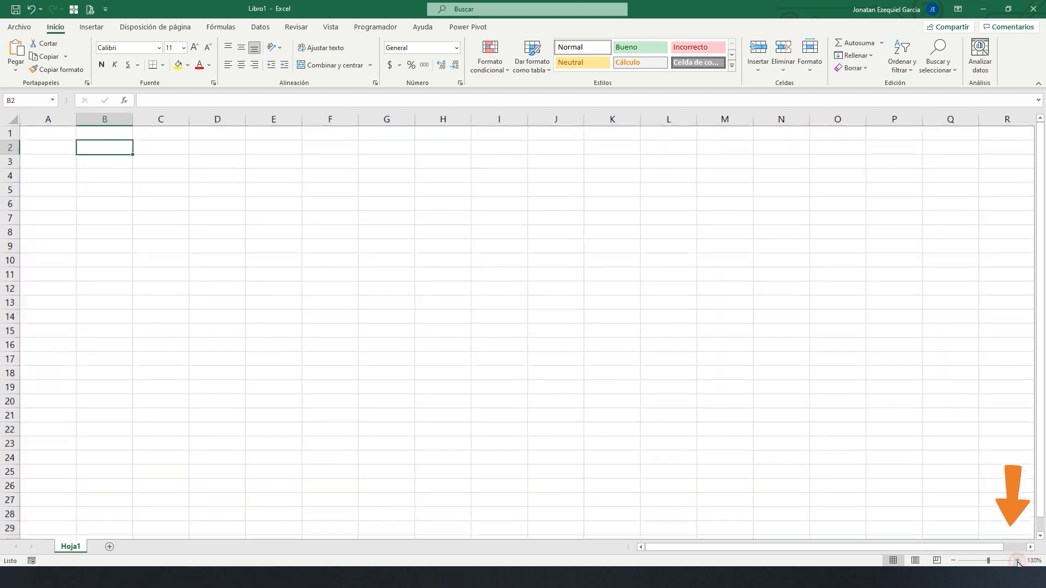
left_click(1018, 562)
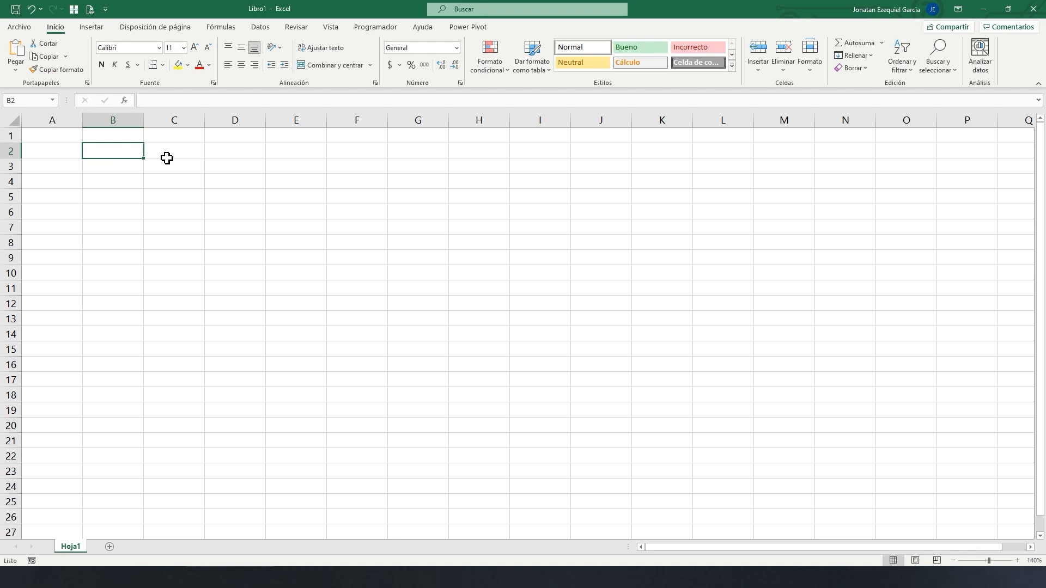
type("Nombre")
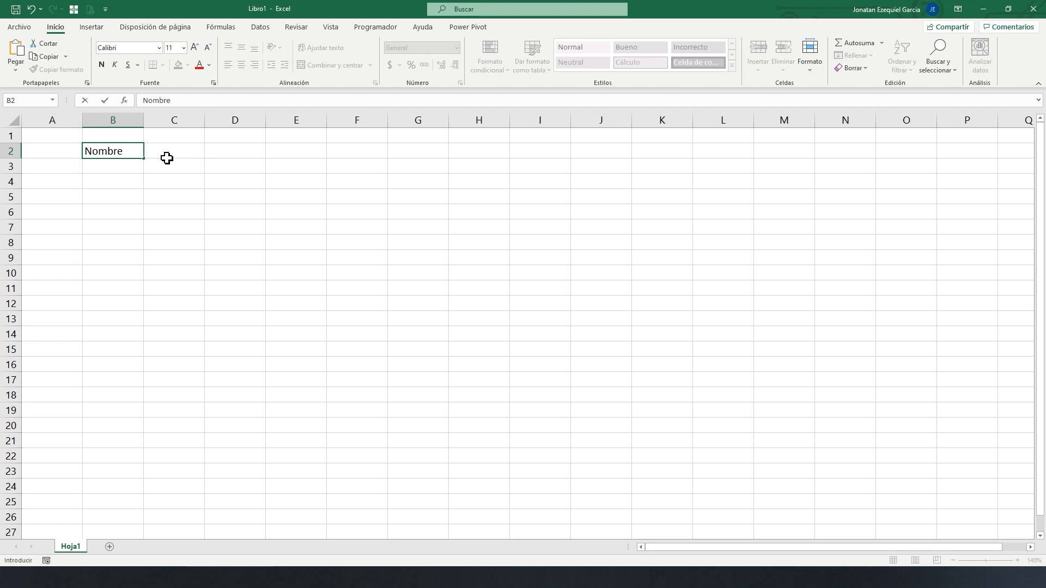
key("Return")
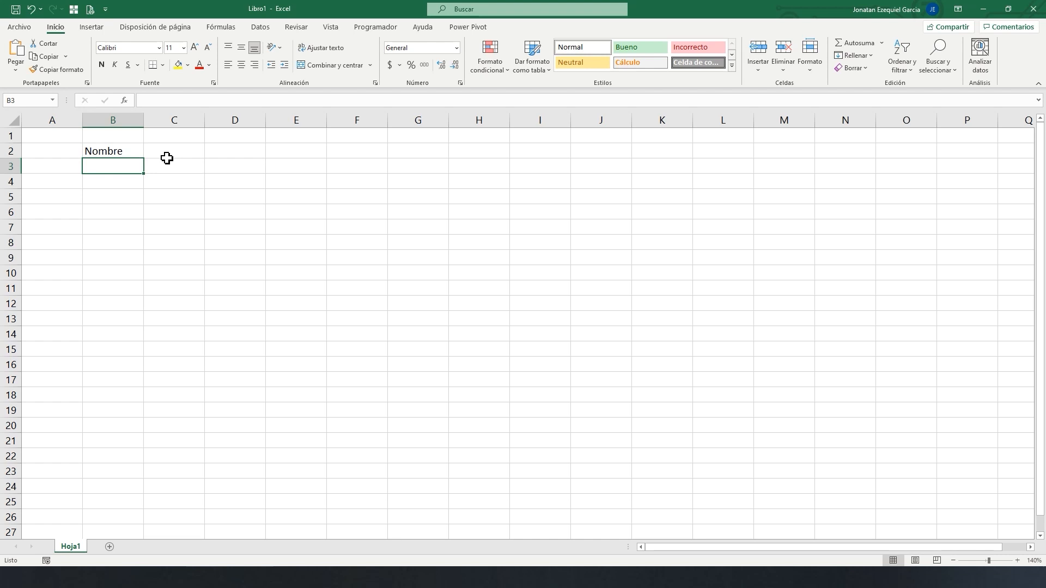
Step: List four people's first names under the Nombre heading, one per cell from B3 to B6
type("Juan")
key("Return")
type("Laura")
key("Return")
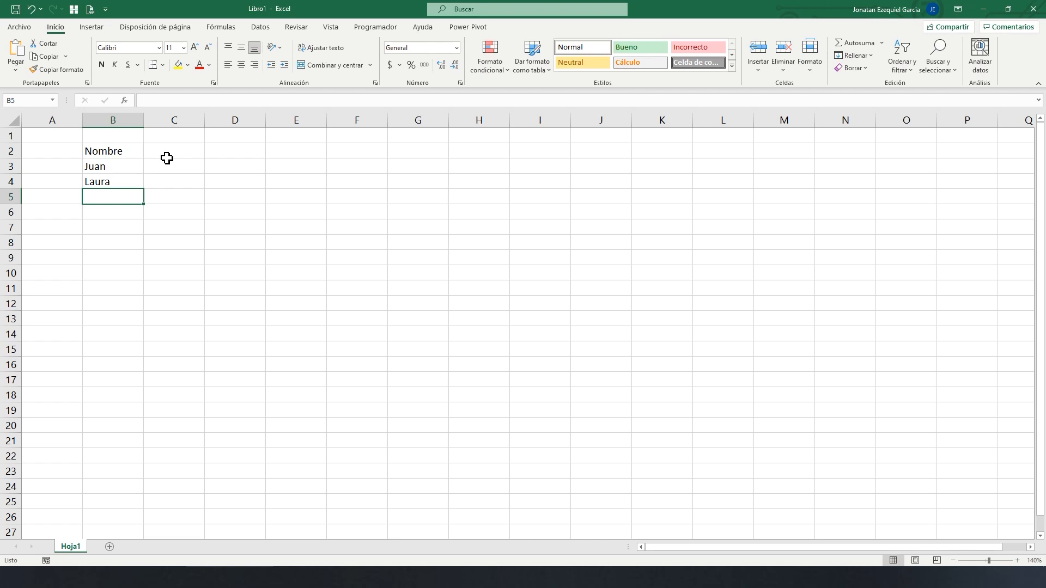
type("Marcelo")
key("Return")
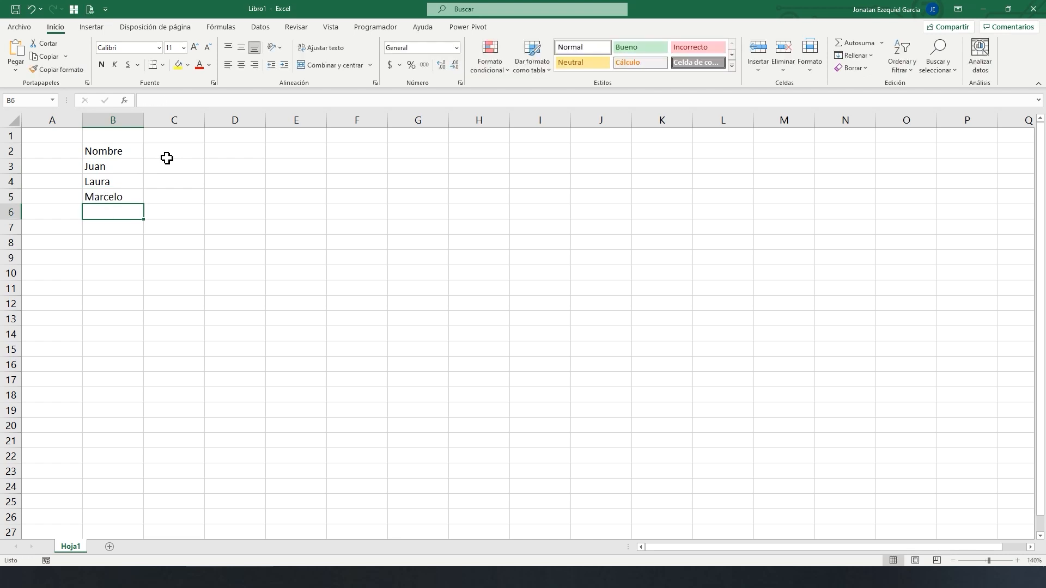
type("Fernanda")
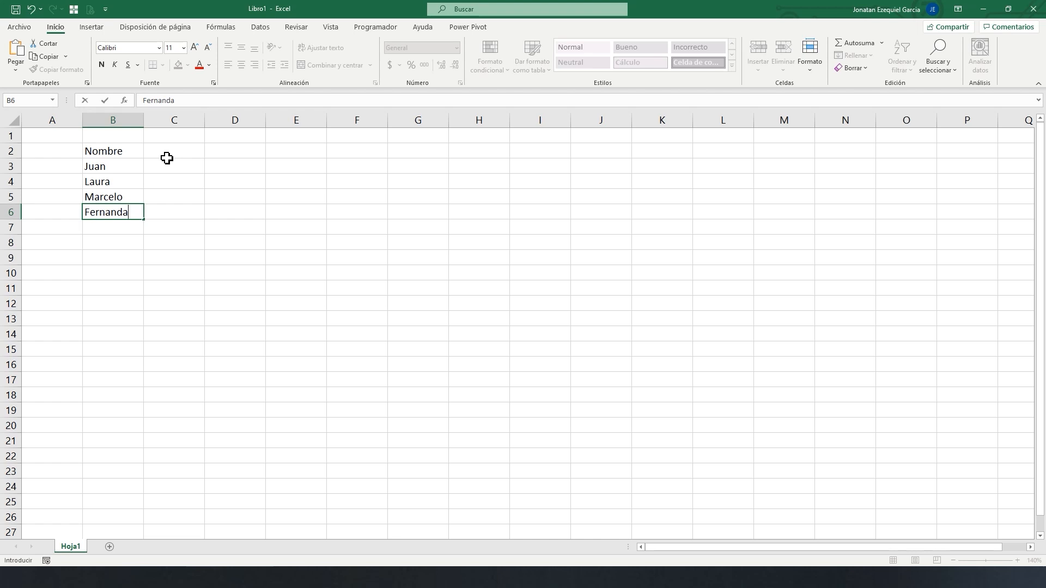
key("Tab")
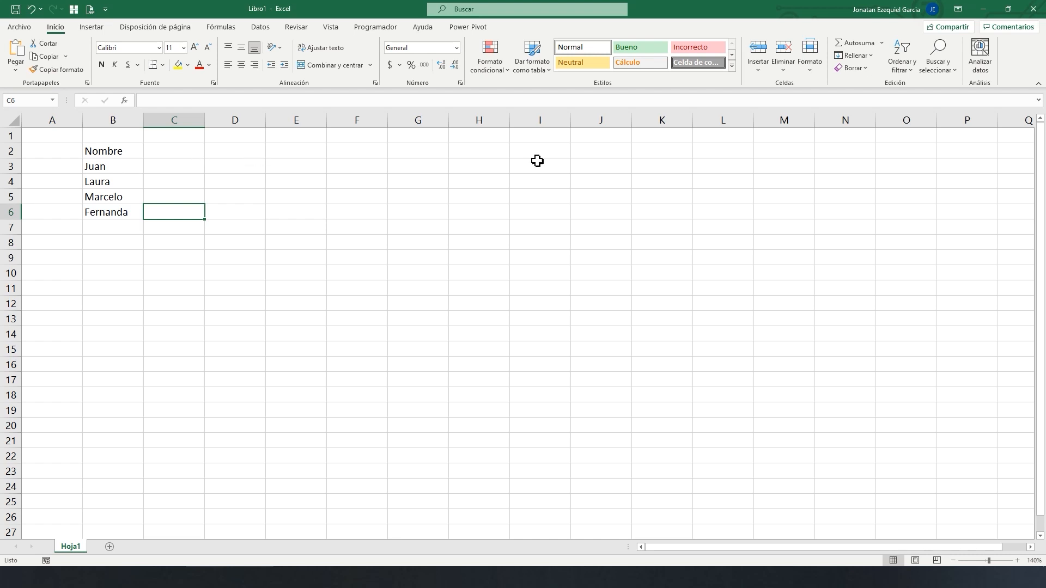
Step: Enter the labels "Donde ingresamos:" in L2 and "Que estamos ingresando:" in L5, and autofit column L to the text
left_click(719, 155)
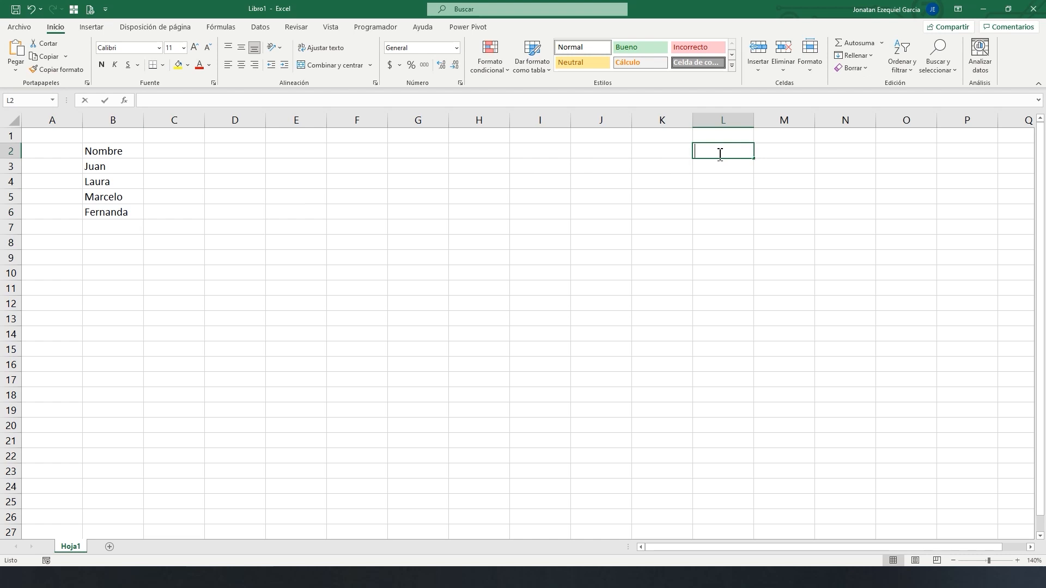
type("Donde ingresamos:")
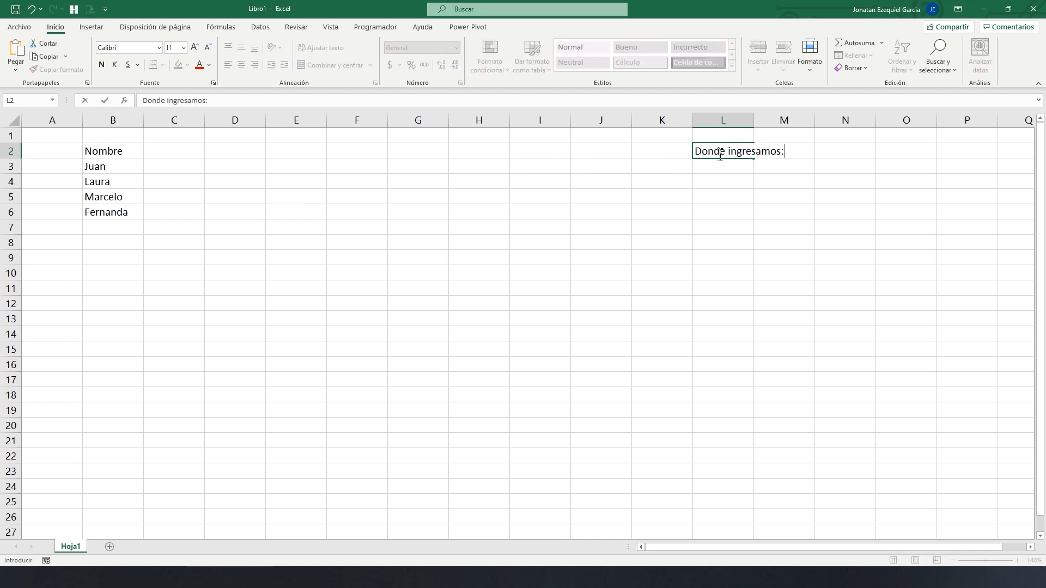
key("Return")
key("Return")
key("Return")
key("Return")
key("Up")
type("Que estamos ingresand")
type(":")
key("Return")
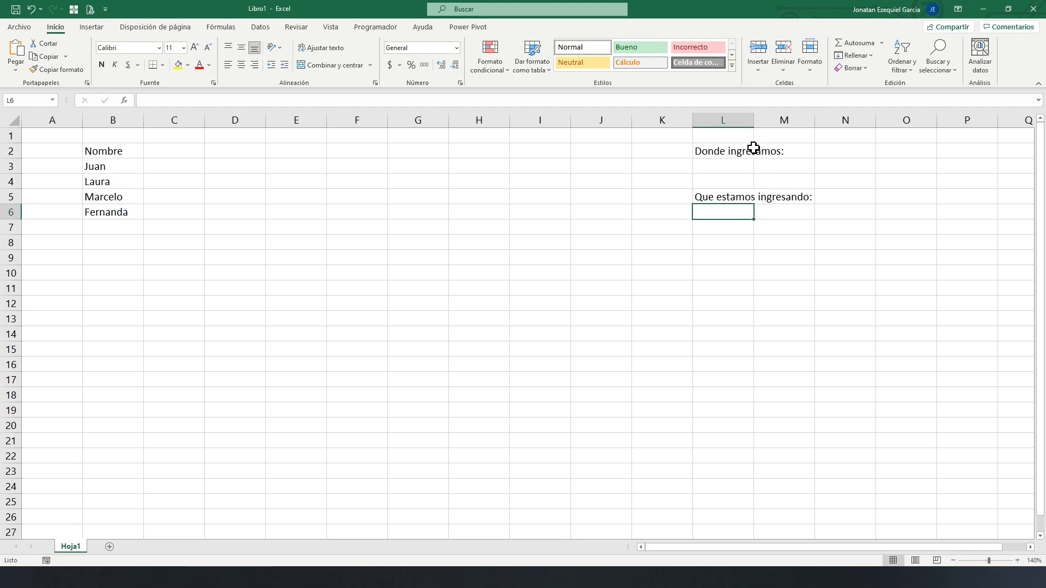
double_click(755, 120)
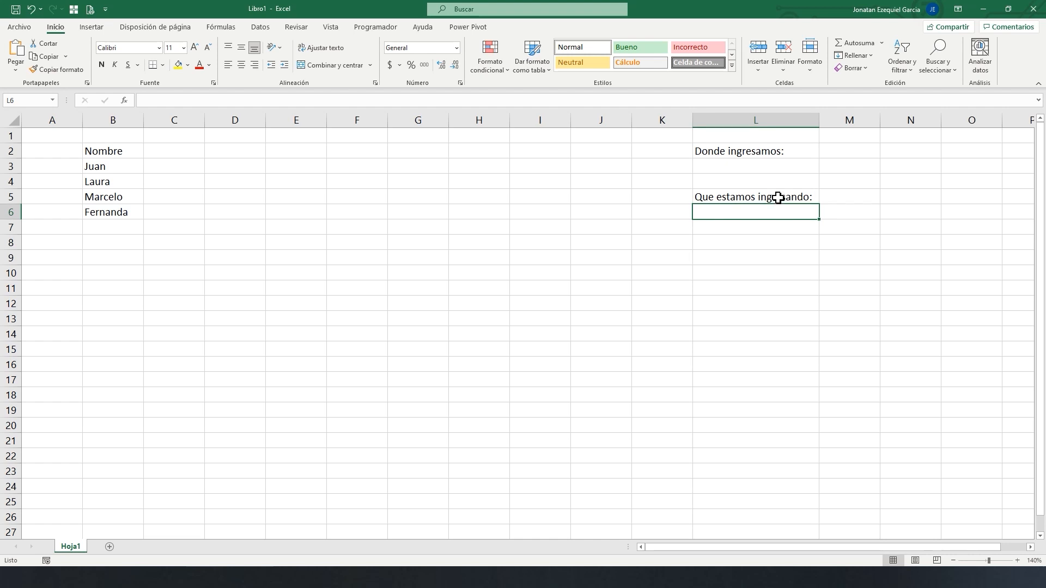
Step: Fill in the answers beside the labels: "Celda" in M2 and "Texto" in M5
left_click(831, 151)
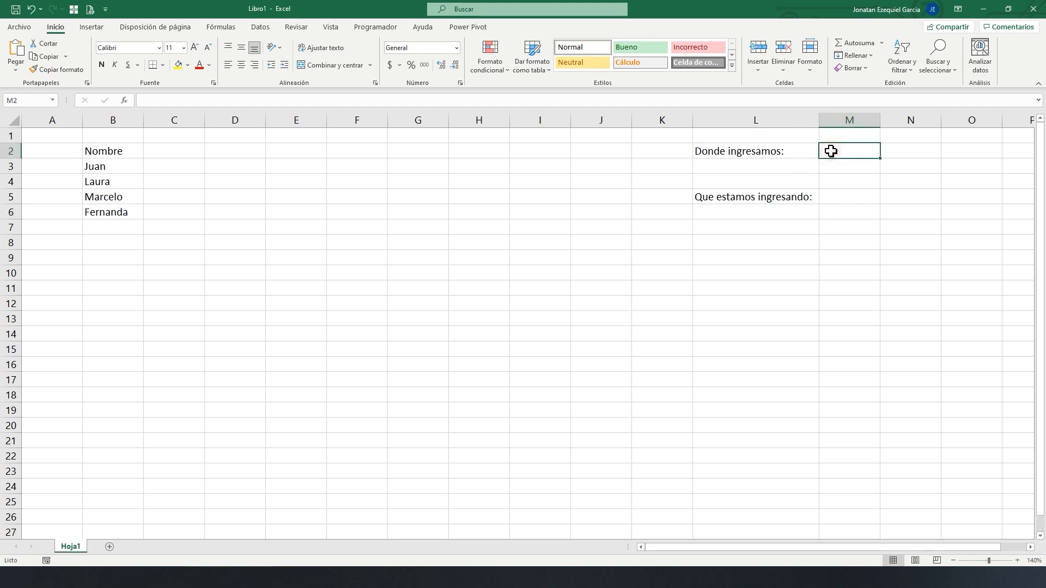
type("Celda")
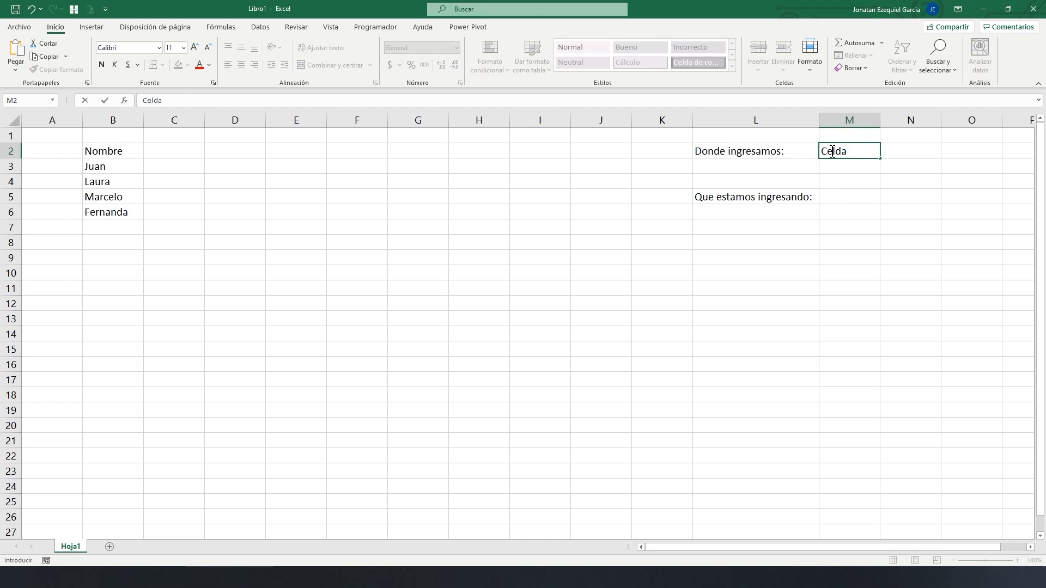
key("Return")
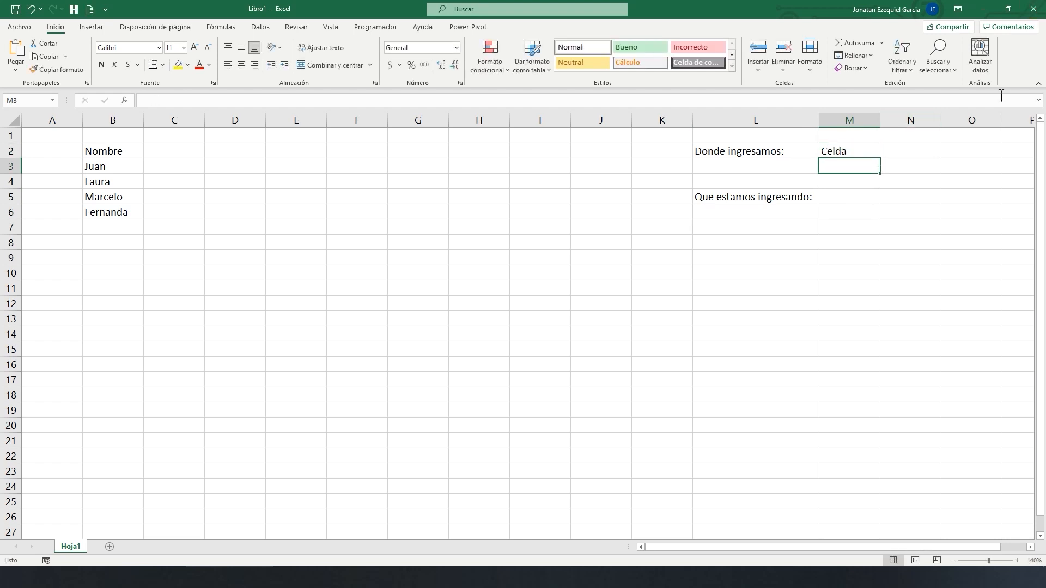
left_click(843, 194)
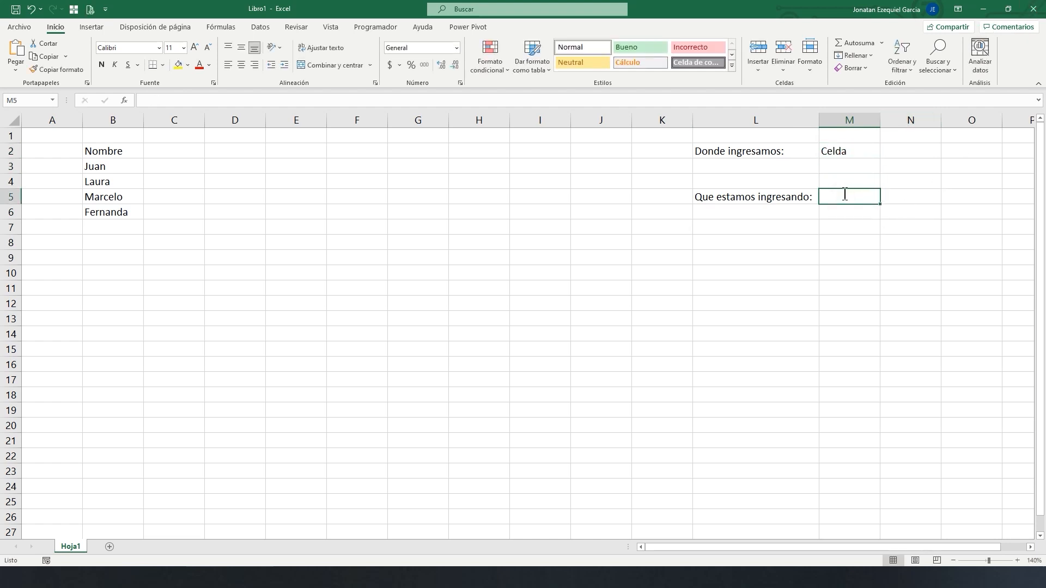
type("Texto")
key("Return")
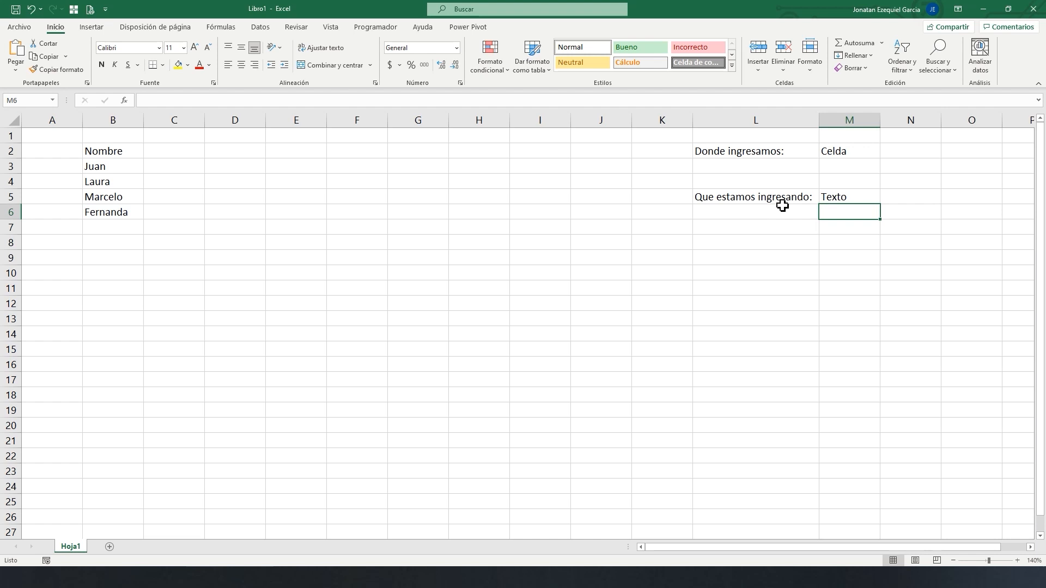
Step: Add an "Edad" column in C2 with the ages 45, 19, 21 and 29 in C3 to C6
left_click(164, 150)
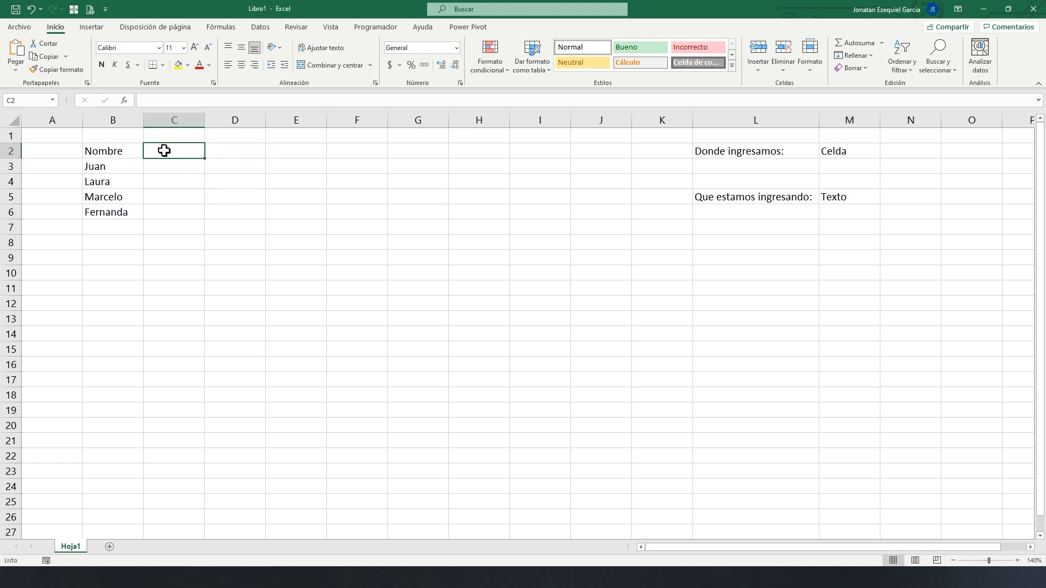
type("Edad")
key("Return")
type("45")
key("Return")
type("40")
key("Escape")
type("19")
key("Return")
type("21")
key("Return")
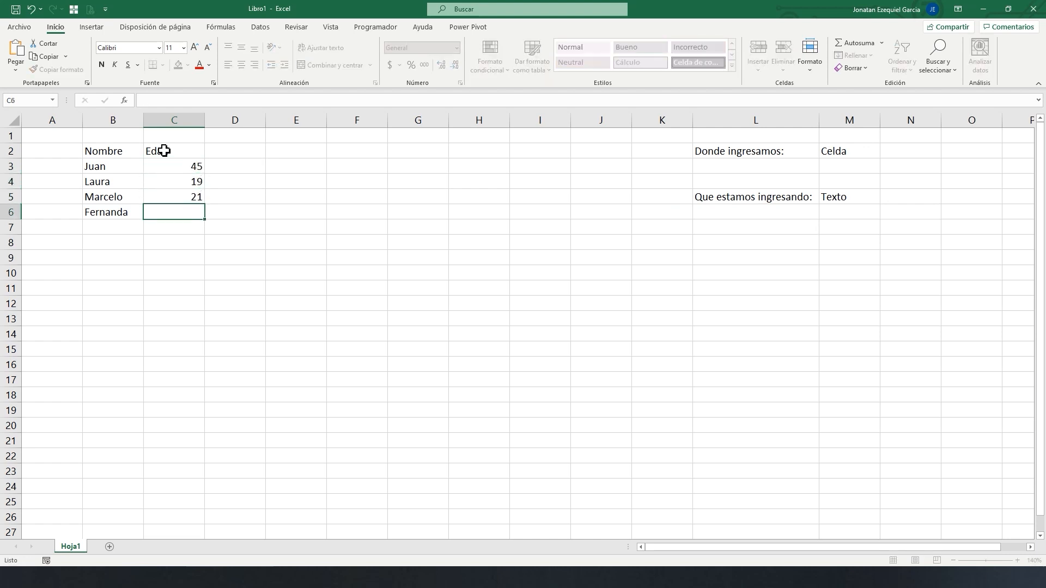
type("29")
key("Return")
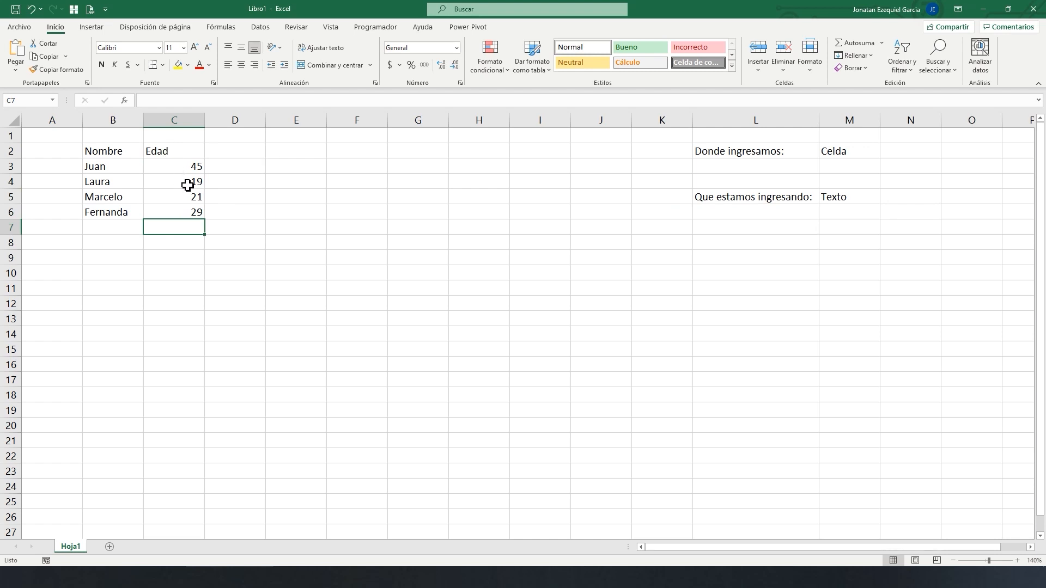
Step: Add "Números" in M6 and "Funciones" in M7 to the list of input types below Texto
left_click(859, 211)
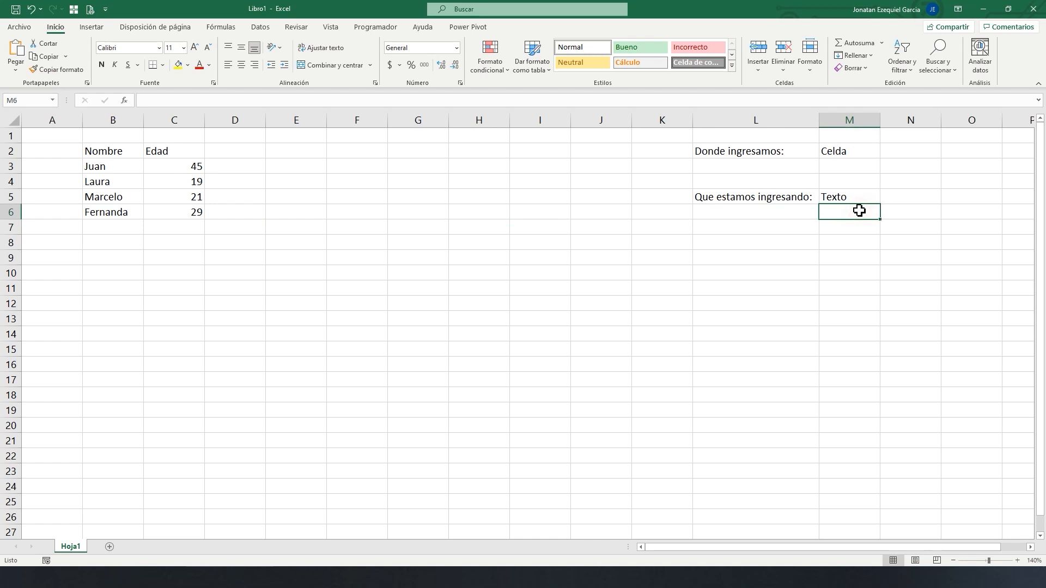
type("Nmeros")
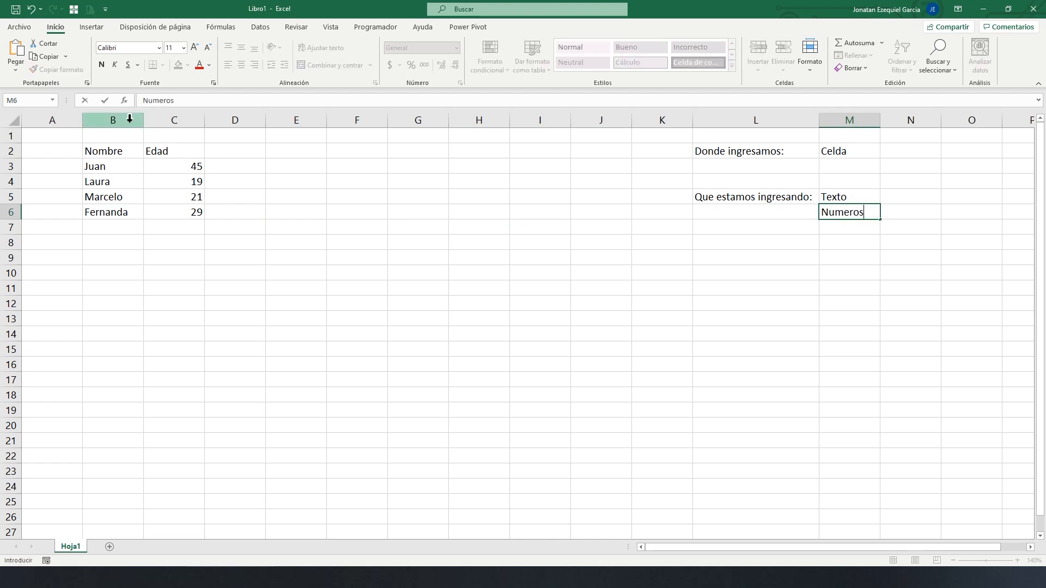
key("Return")
left_click(226, 154)
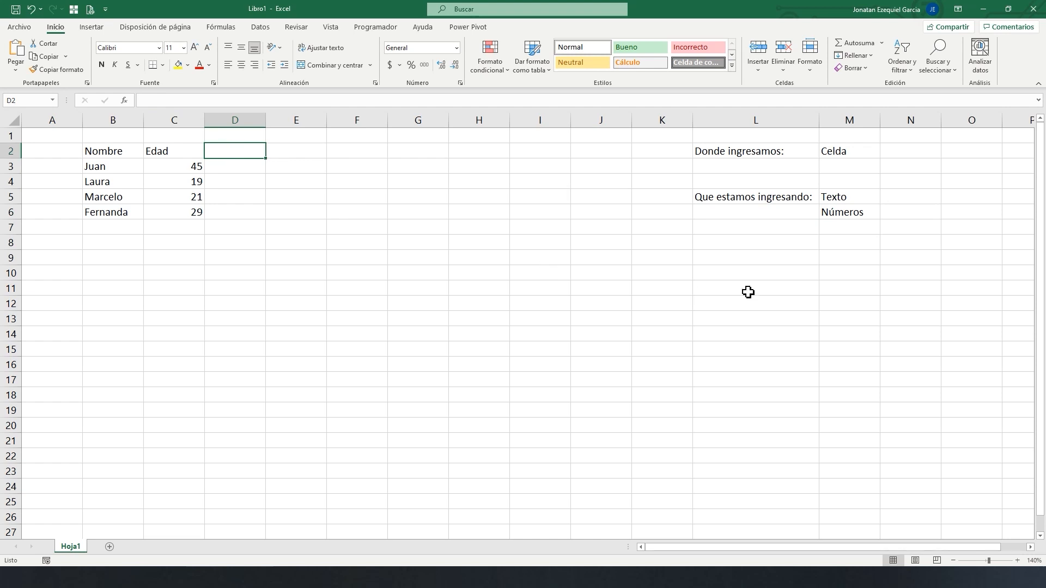
left_click(852, 228)
type("Funciones")
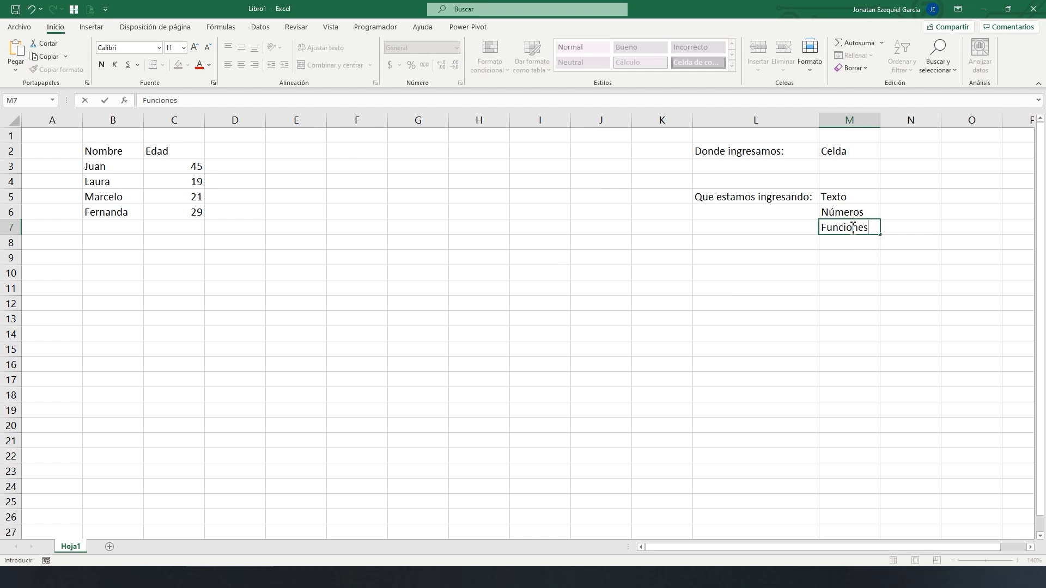
key("Return")
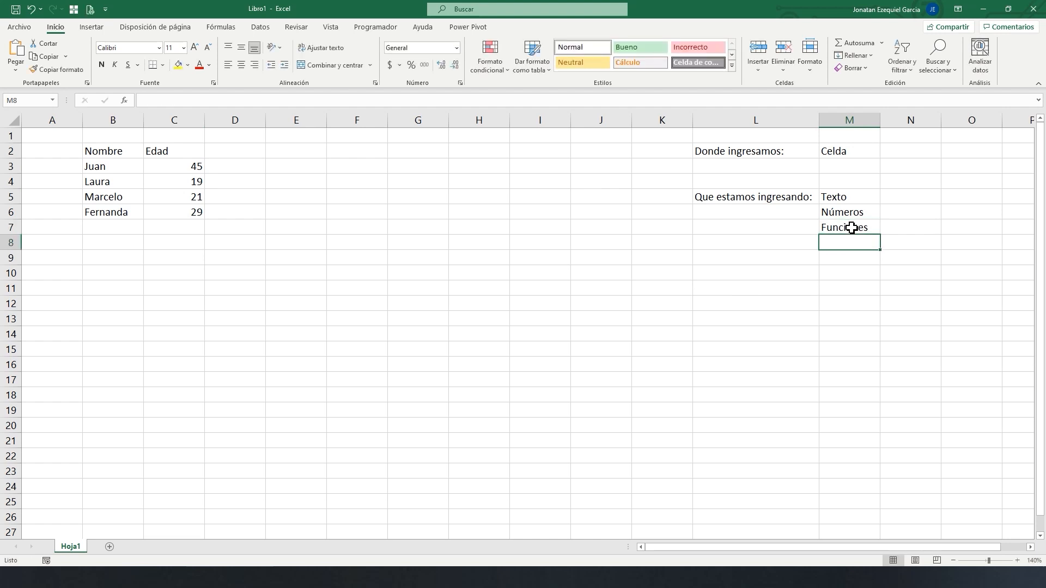
Step: Enter "Funciones" in N7 and "Formulas" in N8, beside the Funciones entry of the input types list
left_click(909, 226)
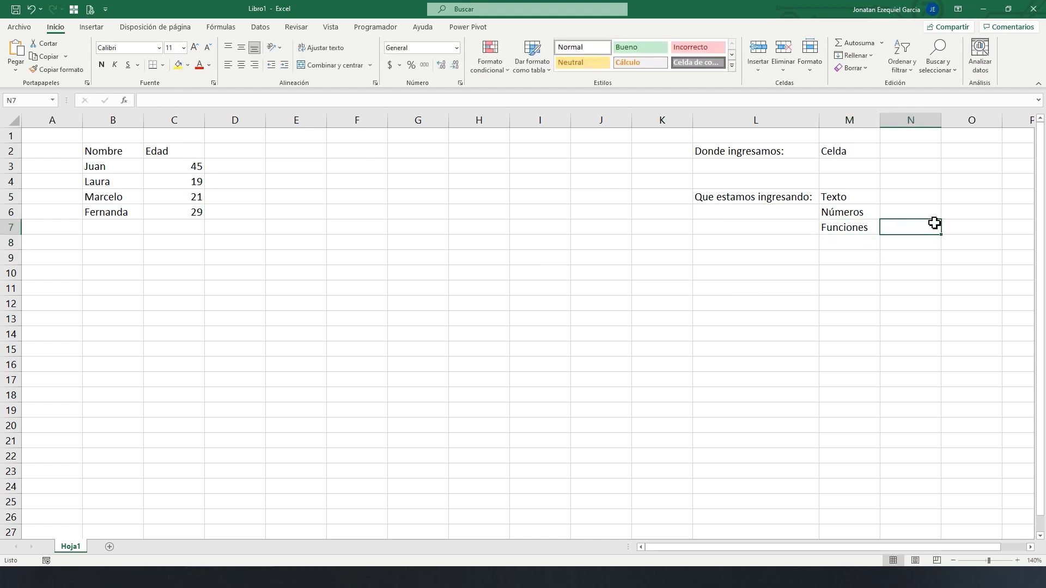
type("Funciones")
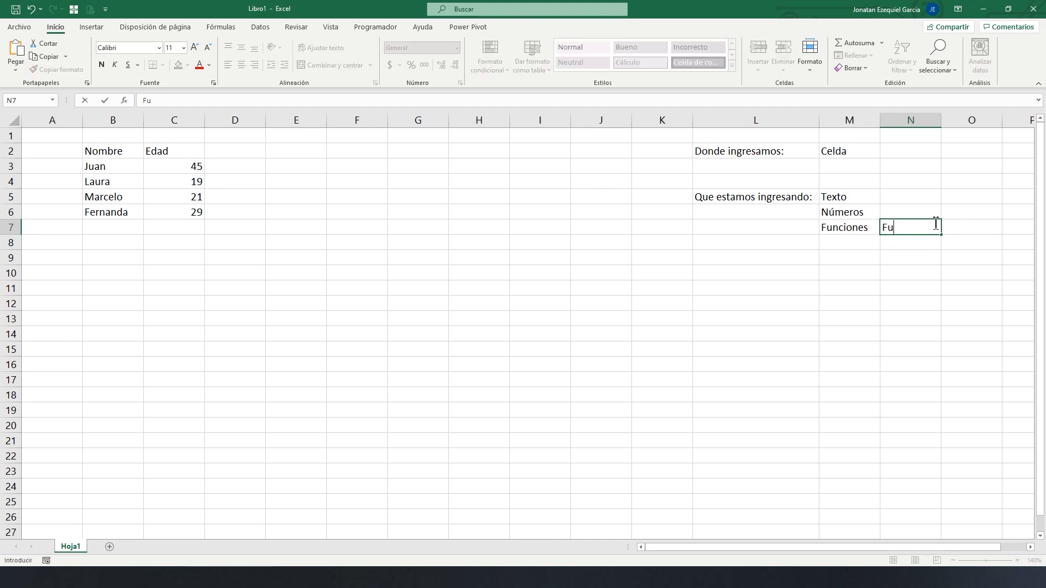
key("Return")
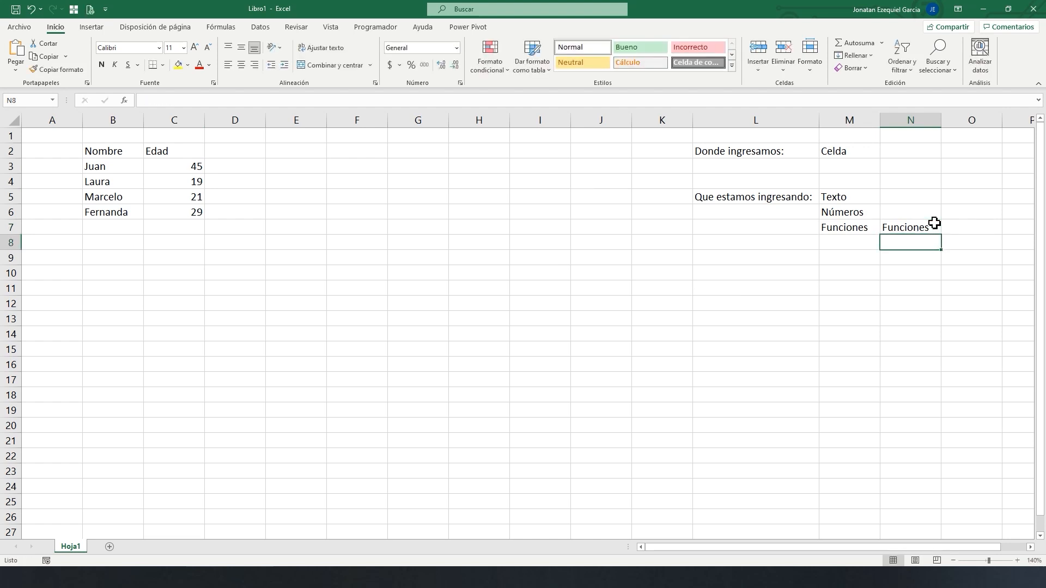
type("Formulas")
key("Return")
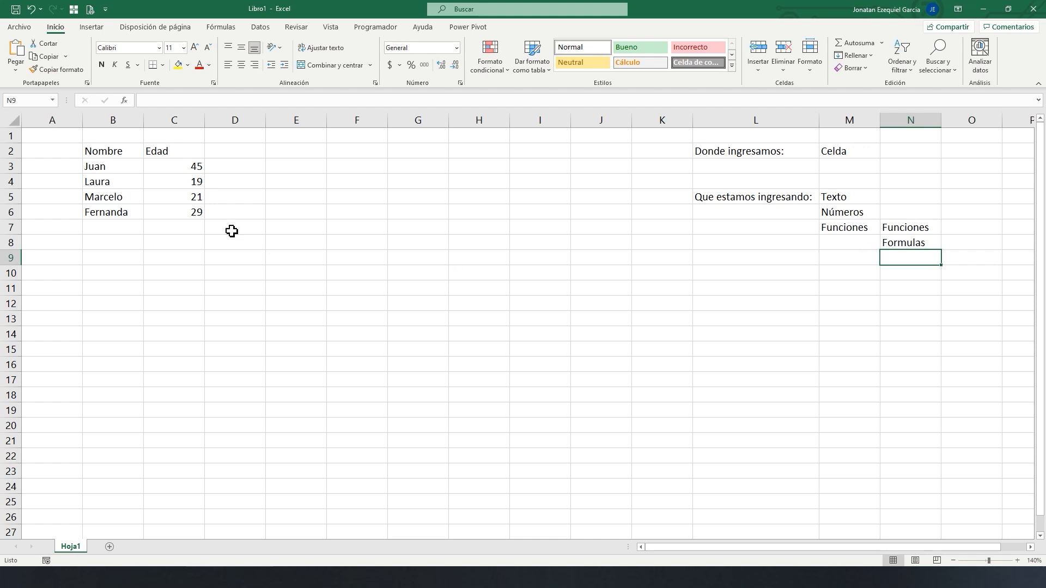
Step: Add a "Sueldo" column in D2 with the salaries 85400, 45000, 35000 and 92000 in D3 to D6
left_click(217, 154)
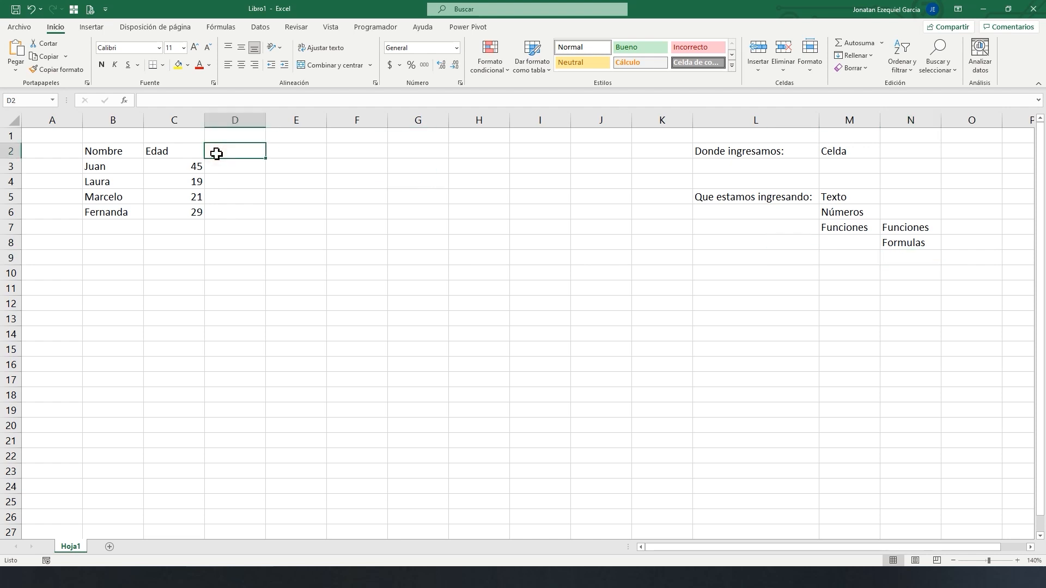
type("Saldo")
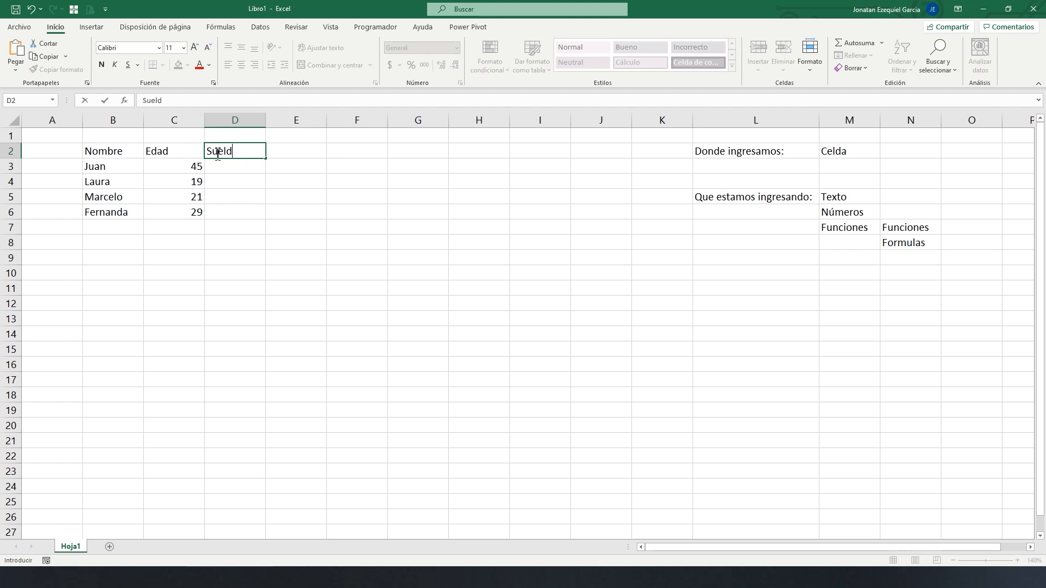
key("Return")
type("85400")
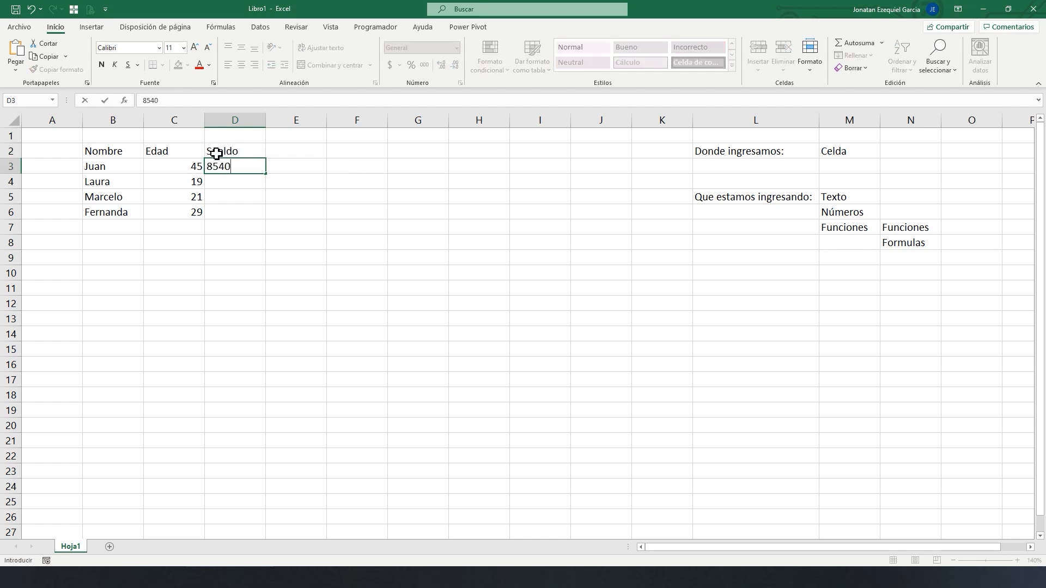
key("Return")
type("45000")
key("Return")
type("35000")
key("Return")
type("92000")
key("Return")
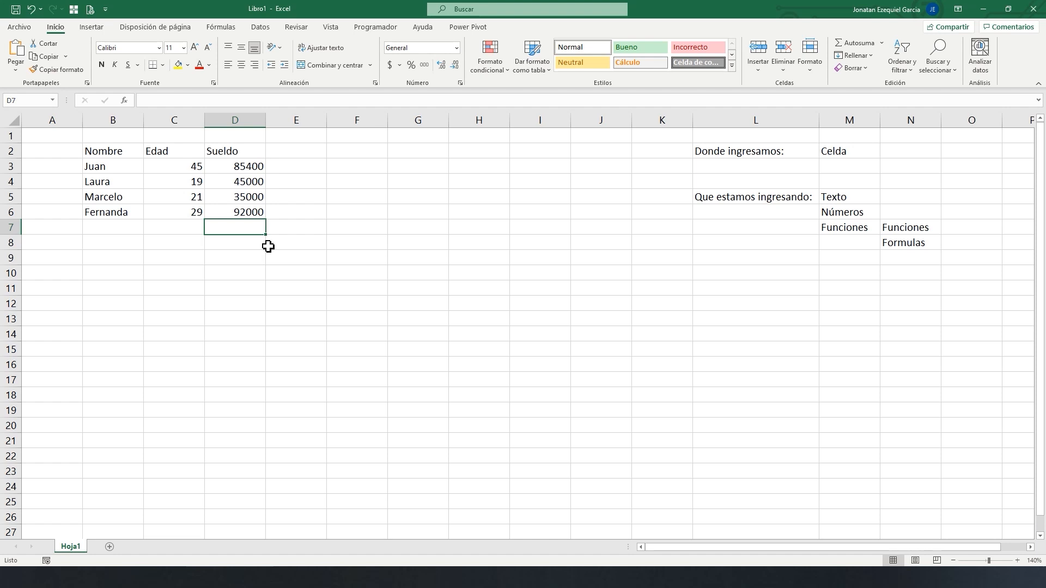
Step: Enter the label "Total" in B7 below the names and select D7 in the Sueldo column
key("Left")
key("Left")
type("otal")
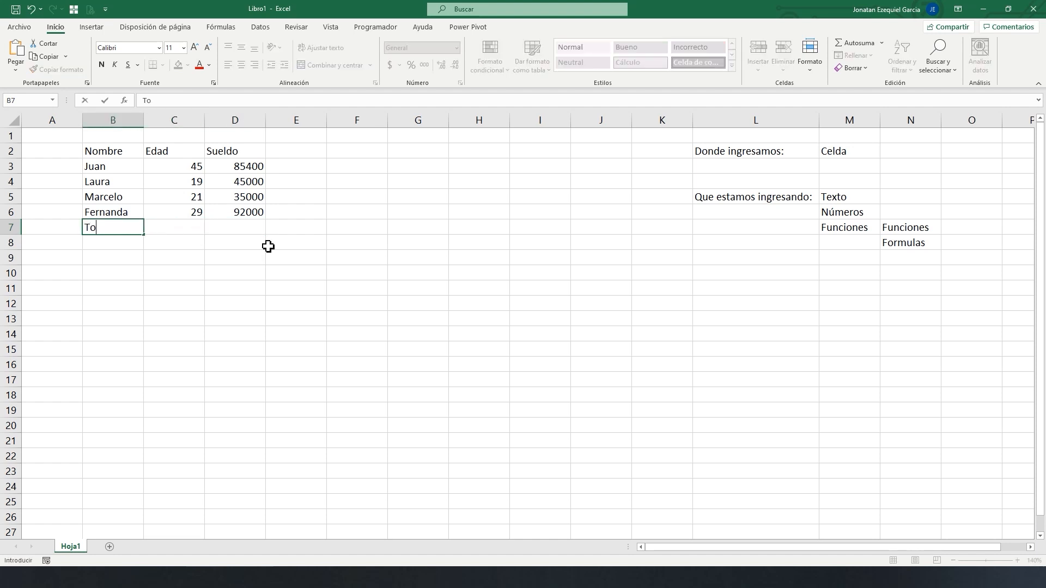
key("Return")
key("Up")
key("Right")
key("Right")
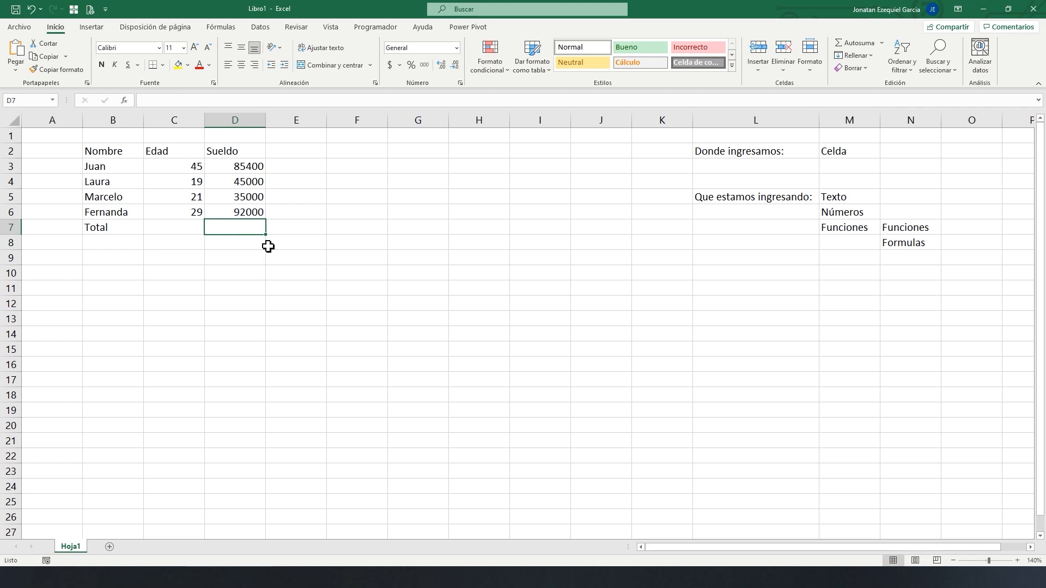
type("=")
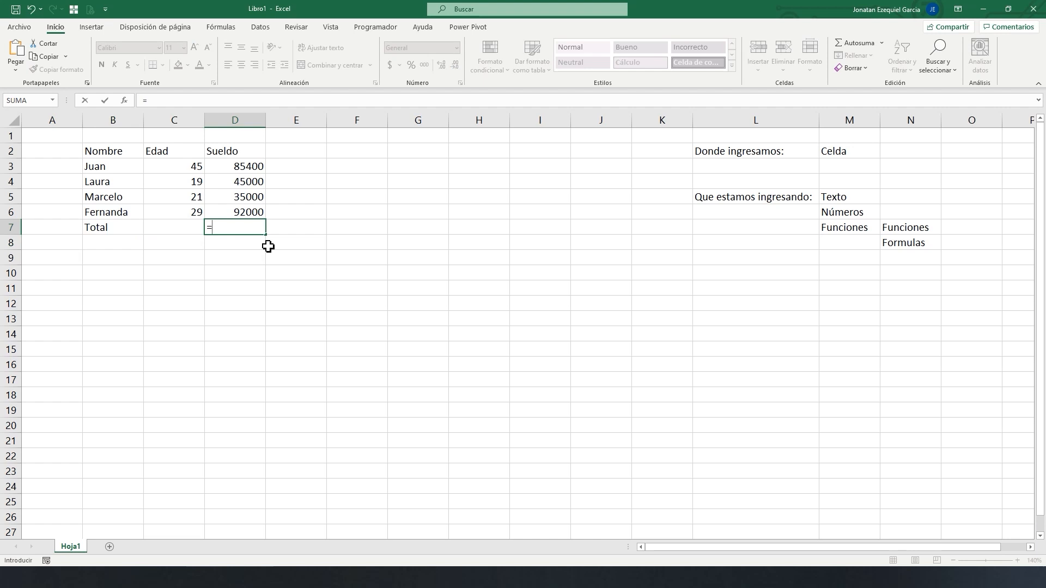
key("Escape")
type("+")
key("Escape")
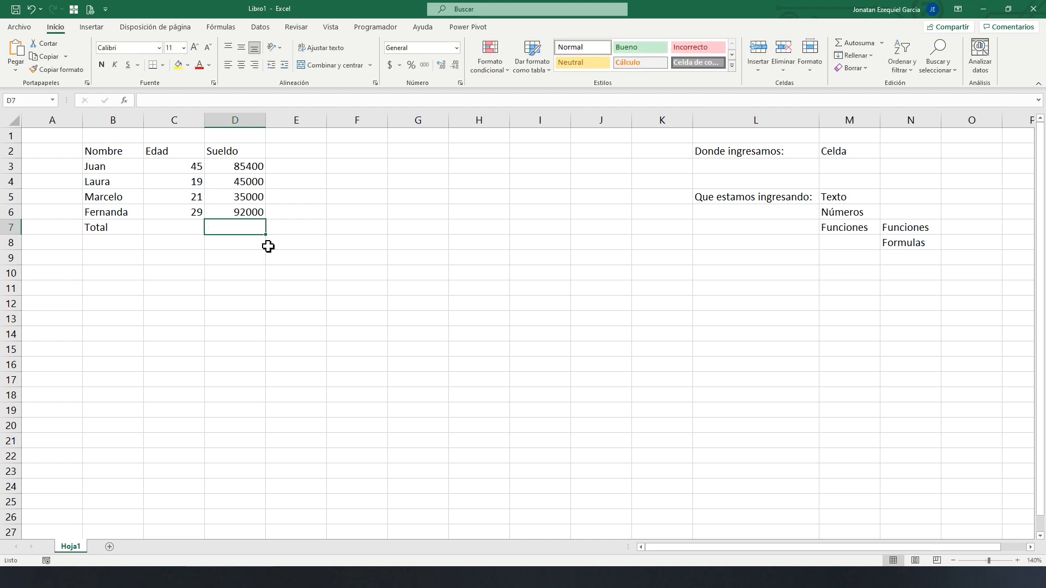
Step: Add up the four salaries in D7 with the literal-number formula +85400+45000+35000+92000, and select D7 to check the stored formula
type("+")
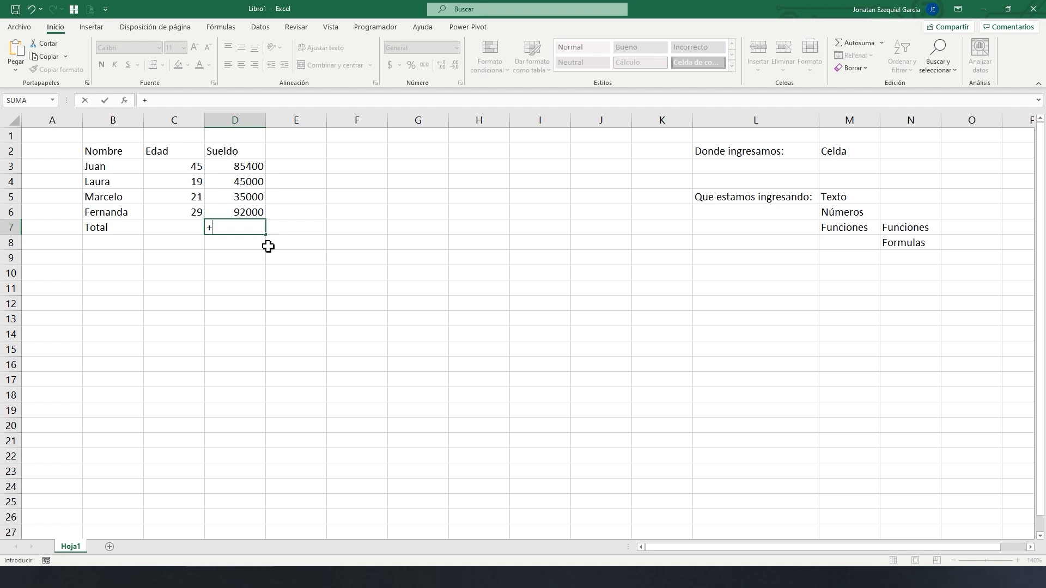
type("85400+45000+")
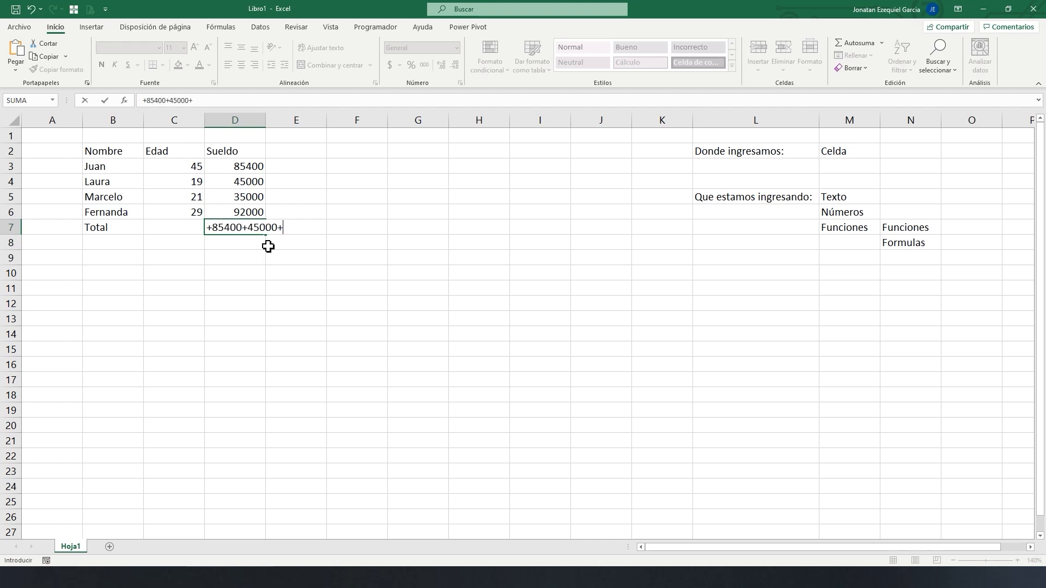
type("35000+92000")
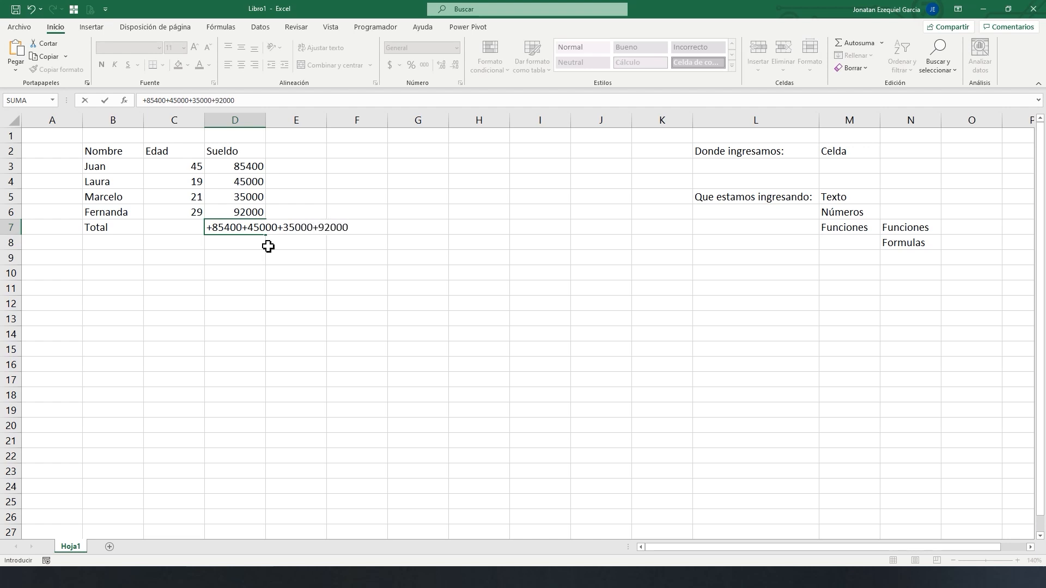
key("Return")
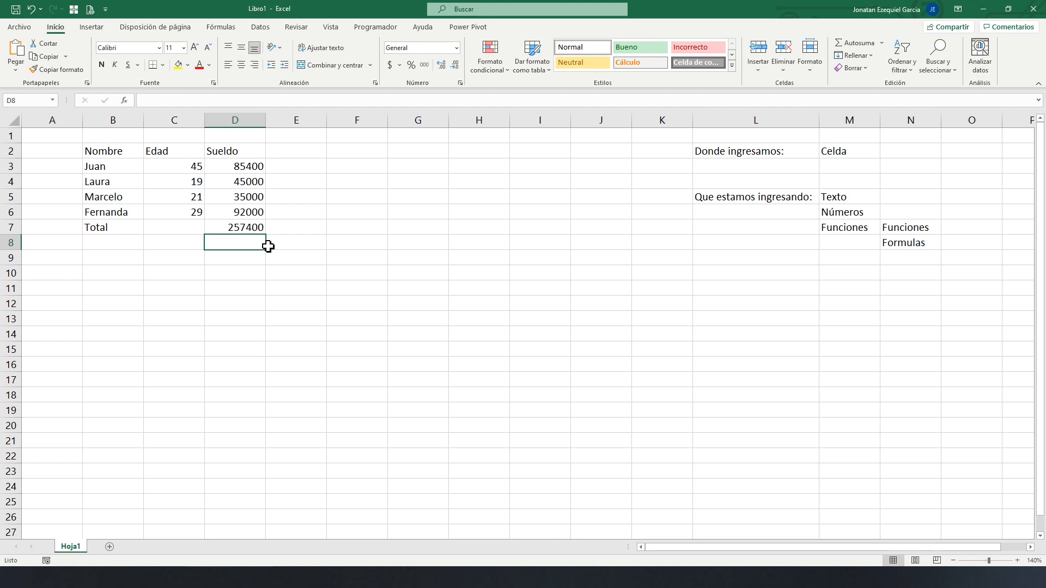
key("Up")
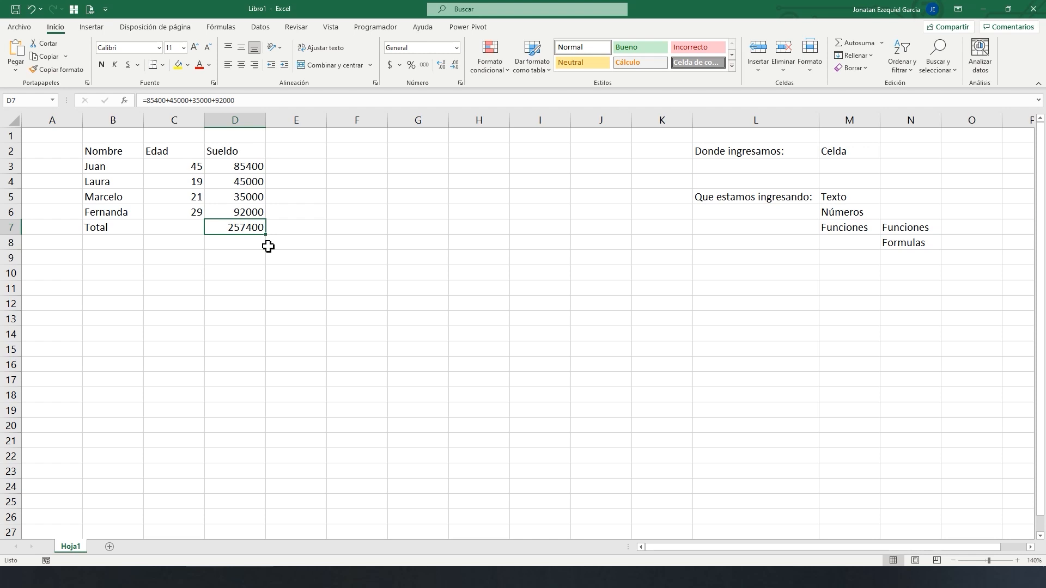
Step: Add up the salaries in D8 with the cell-reference formula +D3+D4+D5+D6
key("Down")
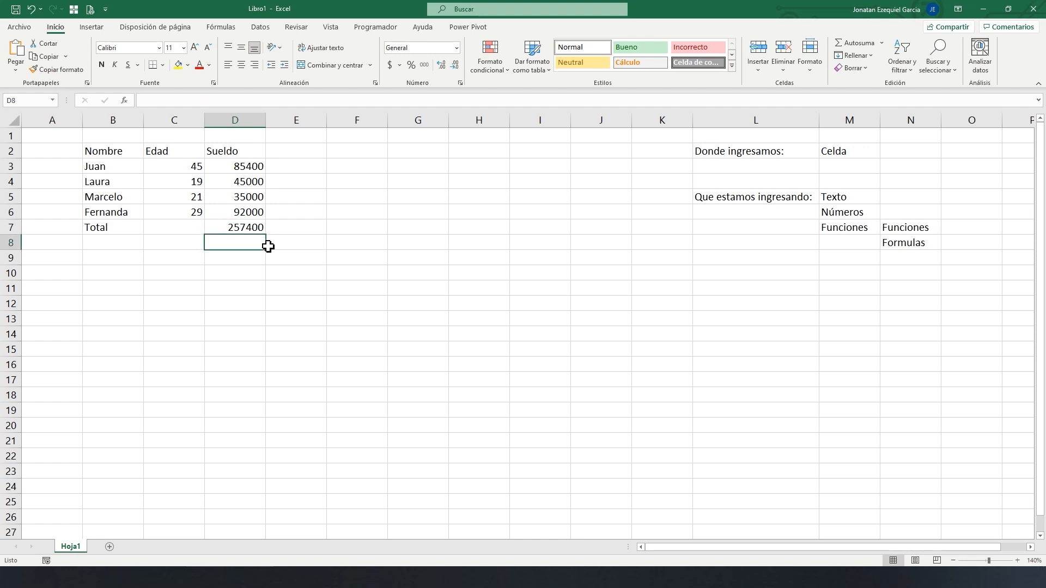
type("+")
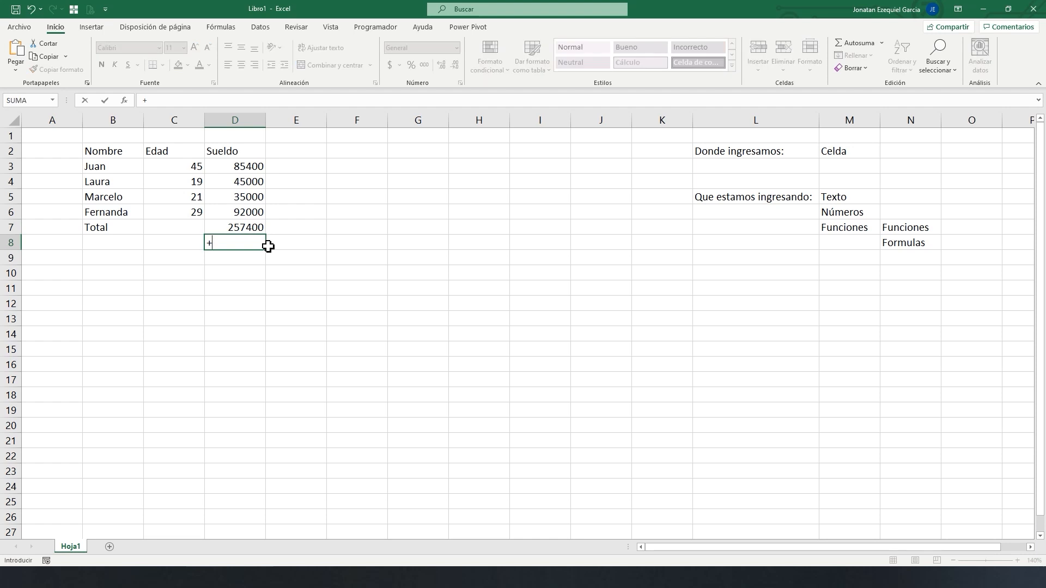
type("d3+")
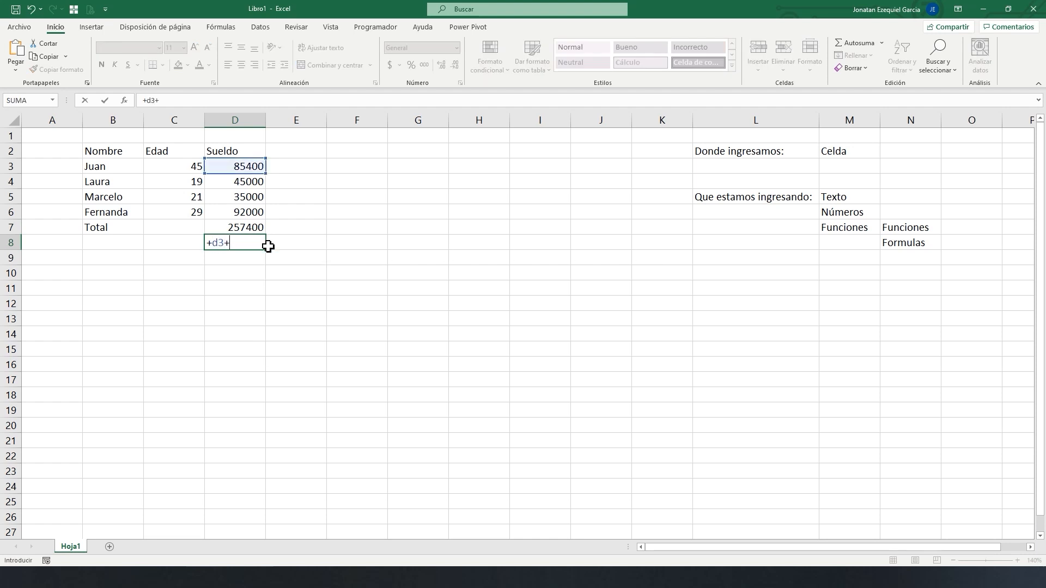
type("d4")
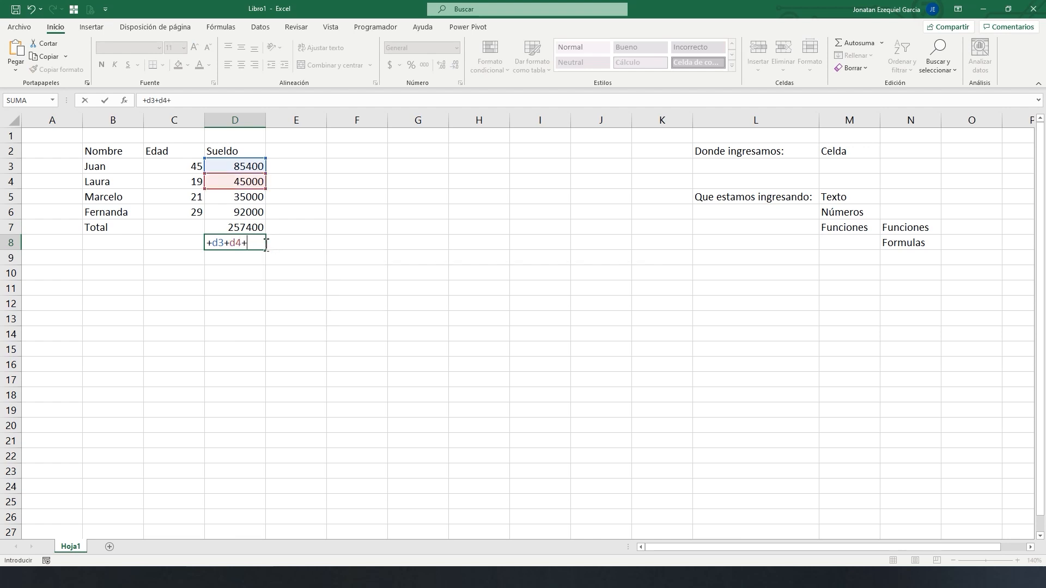
type("+")
left_click(231, 199)
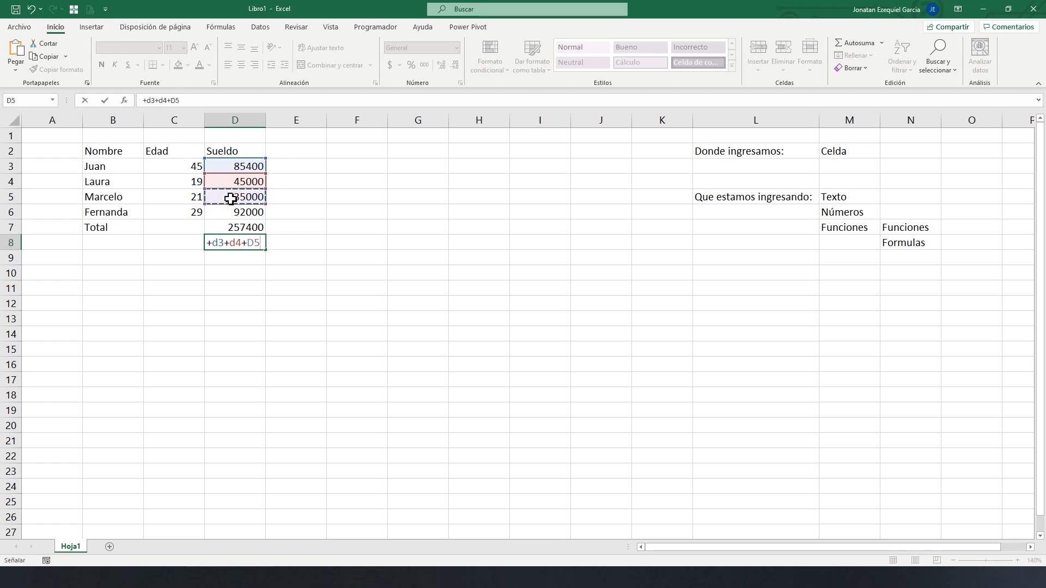
type("+")
left_click(238, 214)
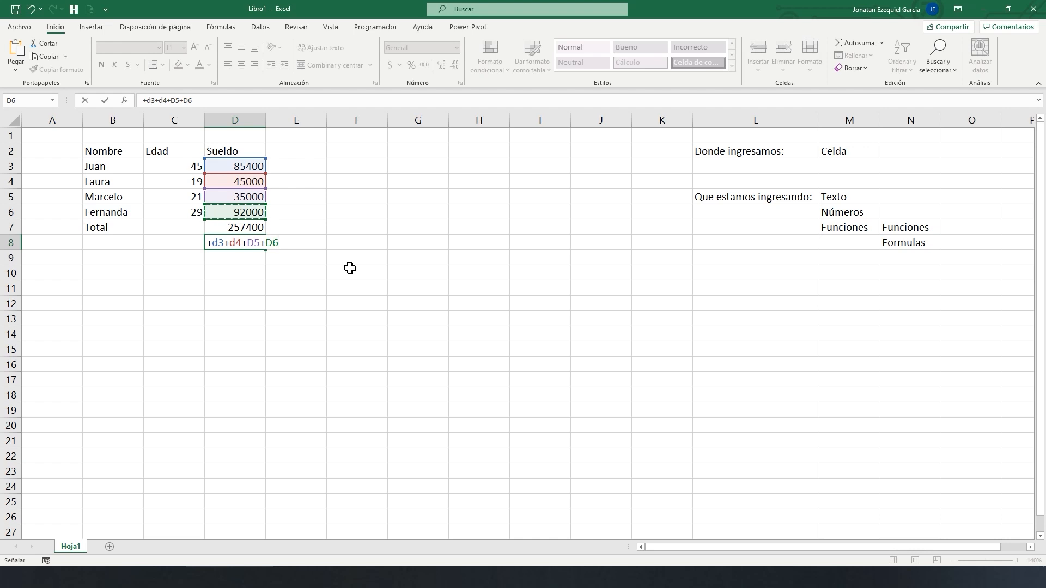
key("Return")
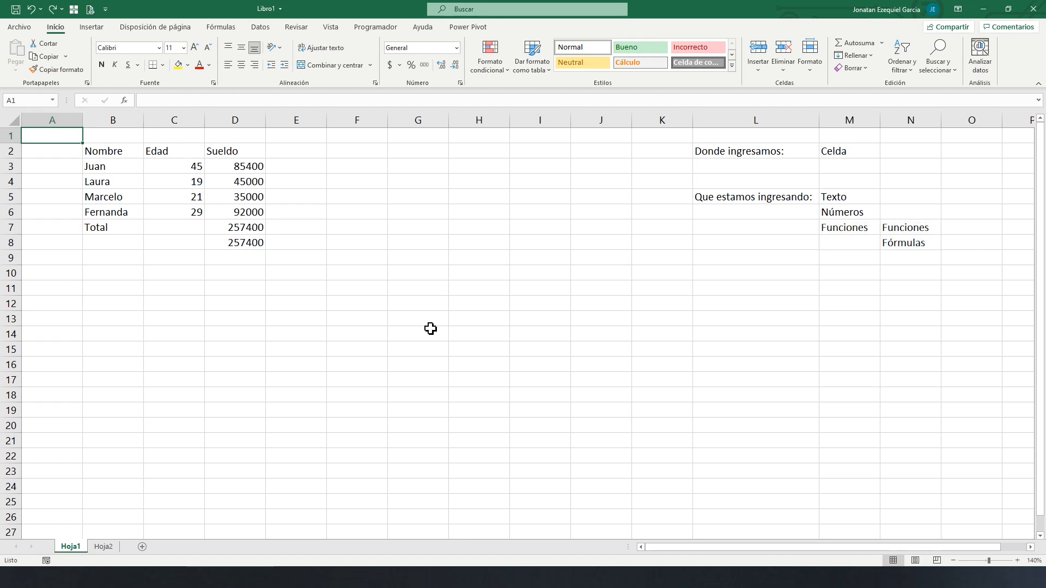
Step: Enter the label "Suma" in B8 and select D8 to check its formula
left_click(122, 249)
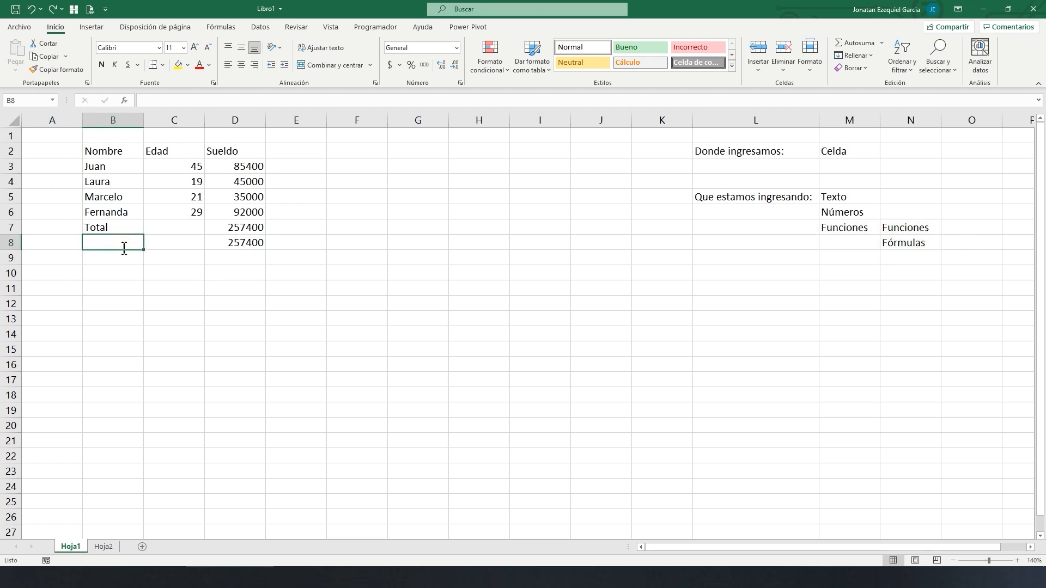
type("Suma")
key("Return")
key("Up")
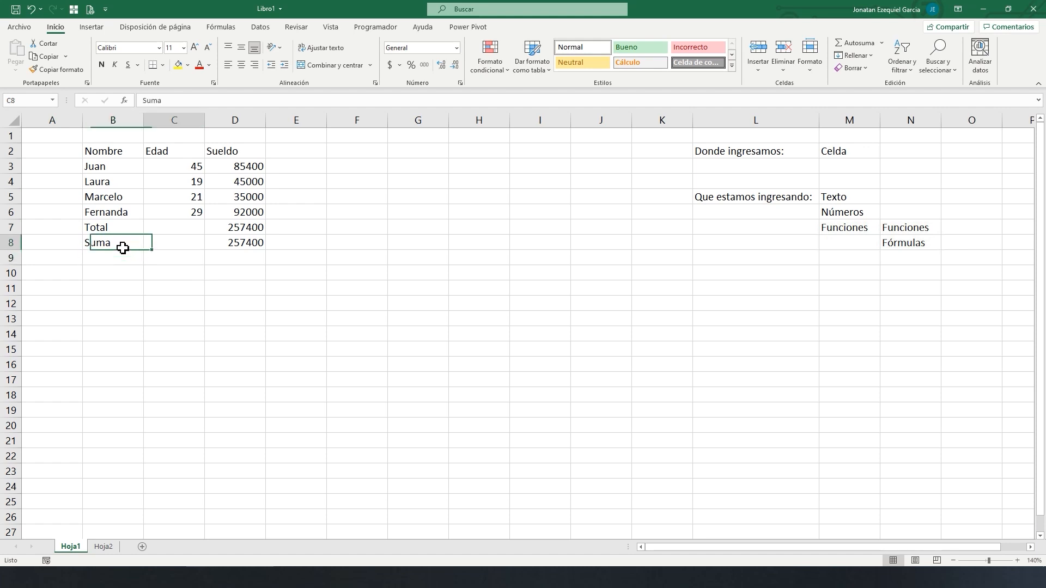
key("Right")
key("Right")
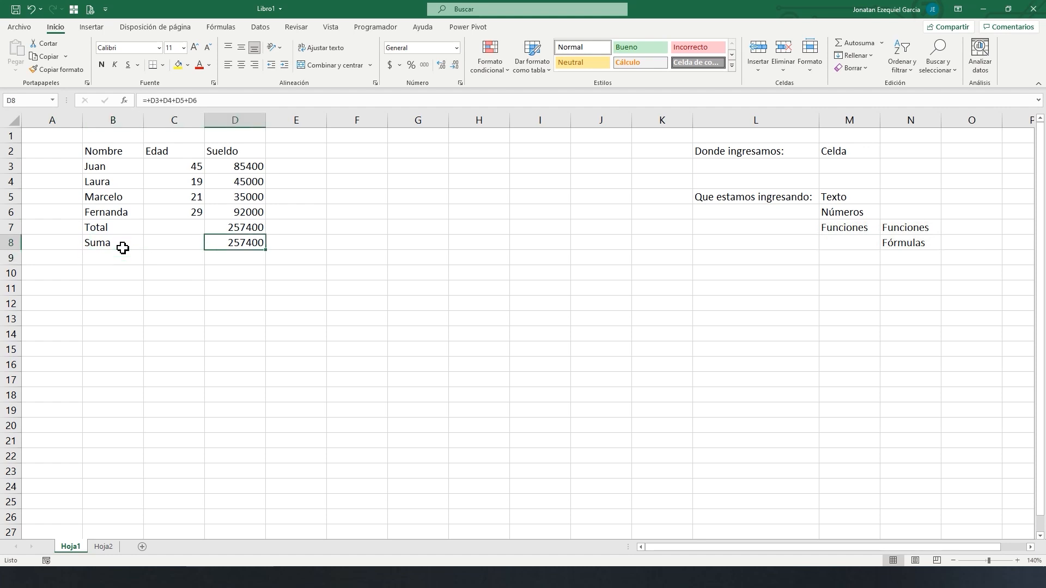
Step: Add a "Contar" row with the label in B9 and the value 4 in D9
key("Left")
key("Down")
key("Left")
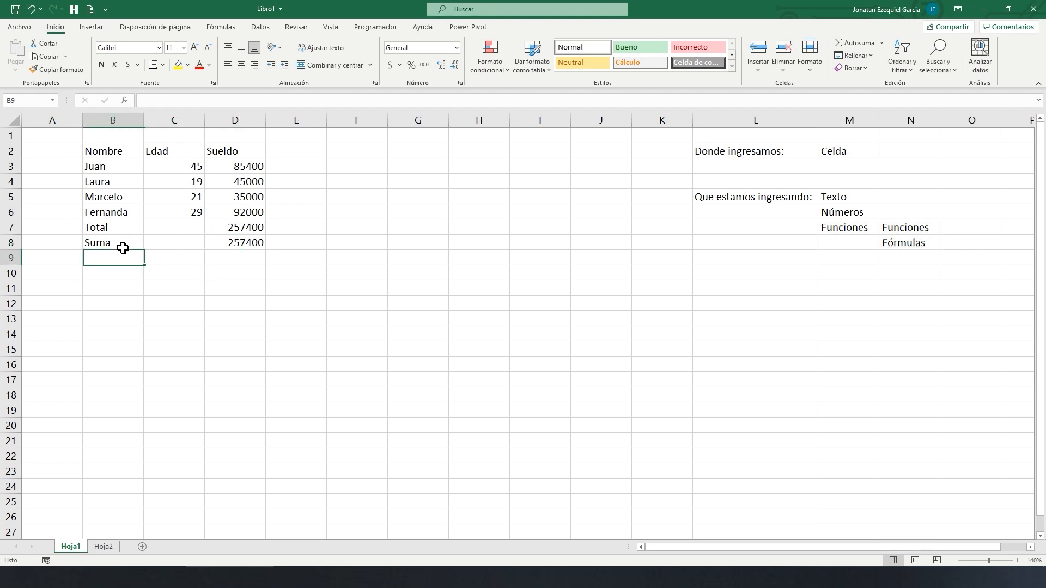
type("Contar")
key("Right")
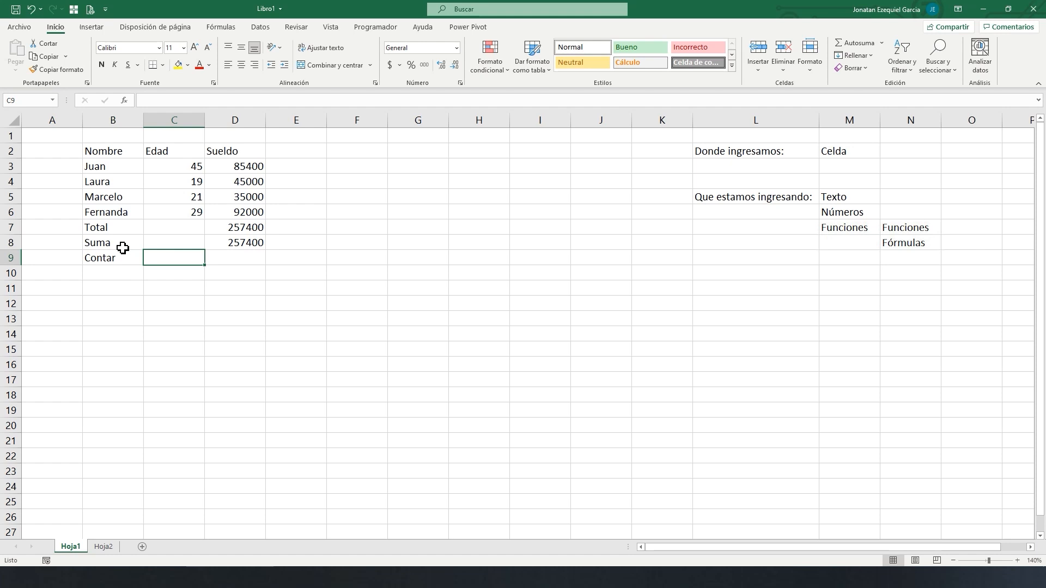
key("Right")
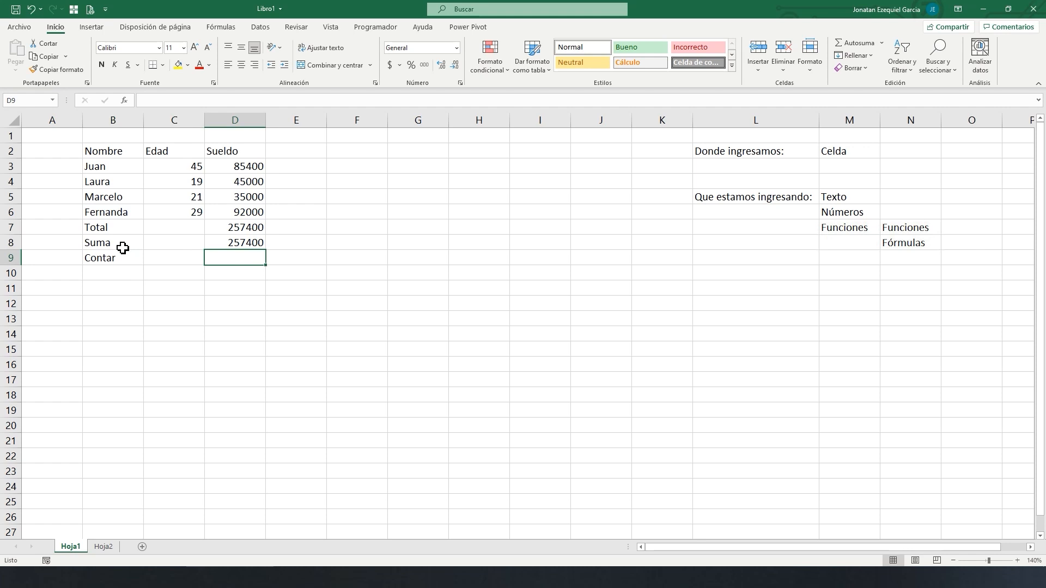
type("4")
key("Return")
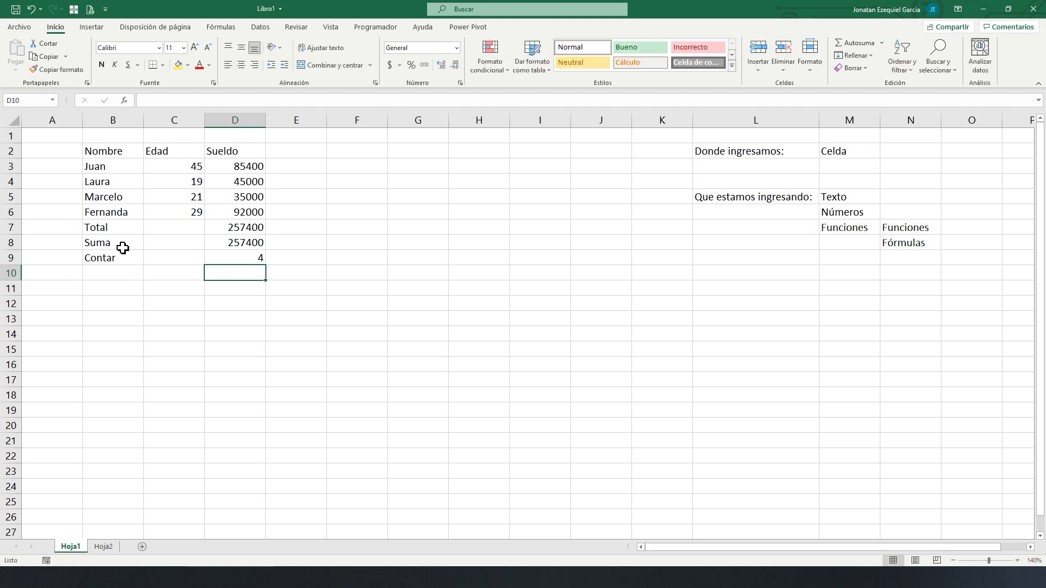
Step: Enter the label "Promedio" in B10 below Contar and select D10 in the Sueldo column
key("Left")
key("Left")
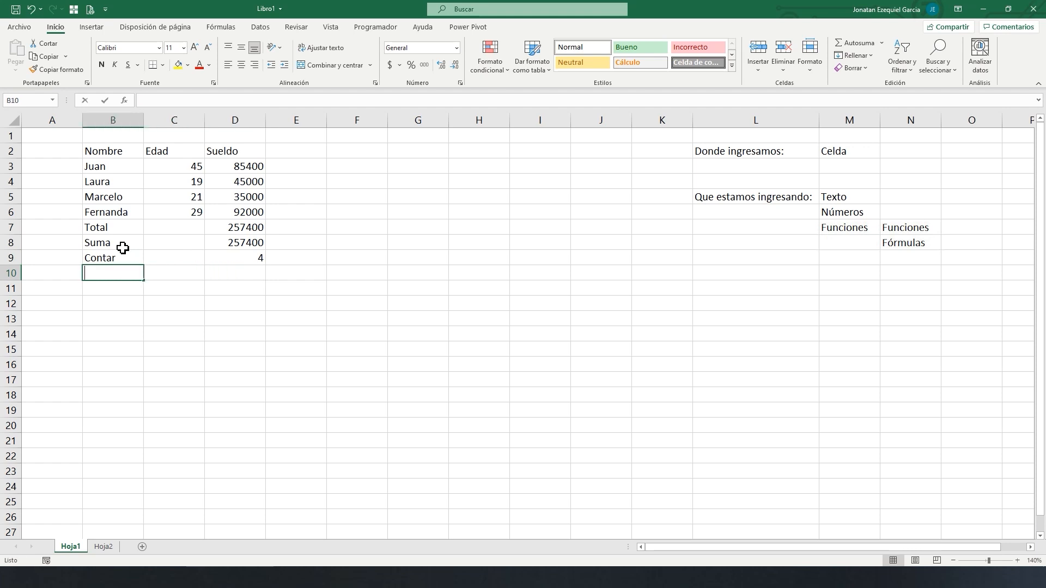
type("Promedio")
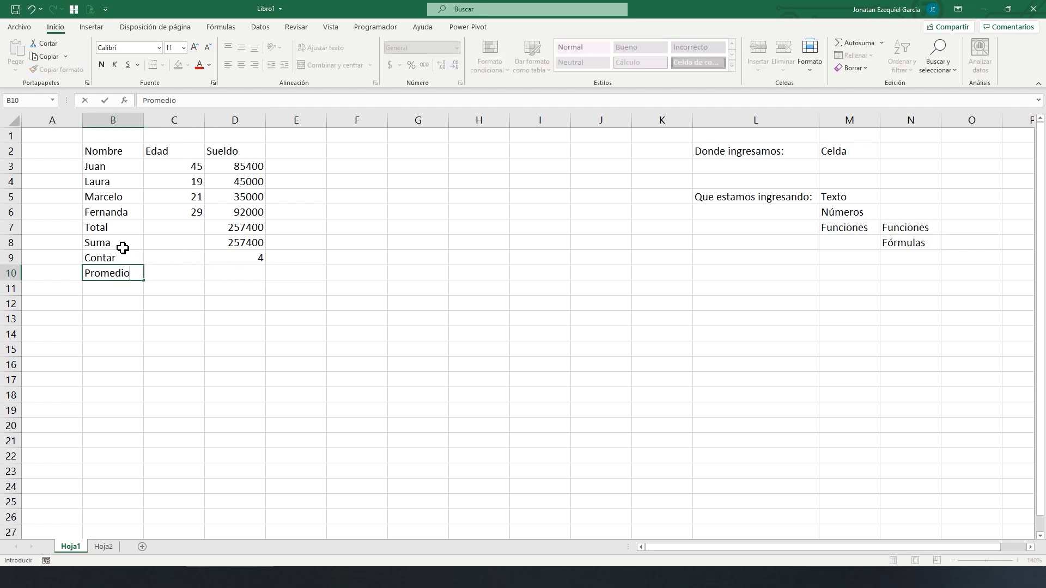
key("Return")
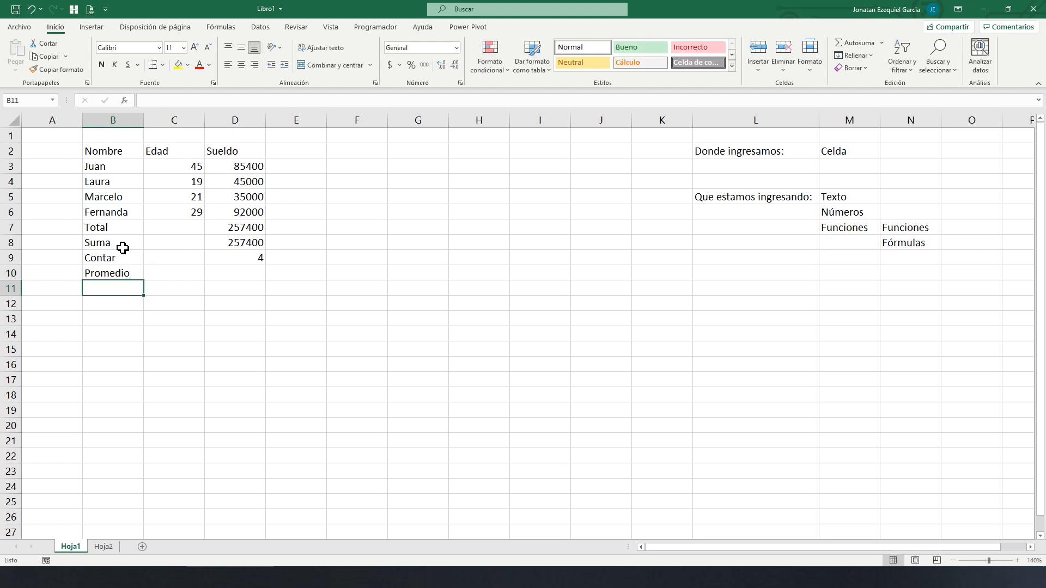
key("Right")
key("Right")
key("Up")
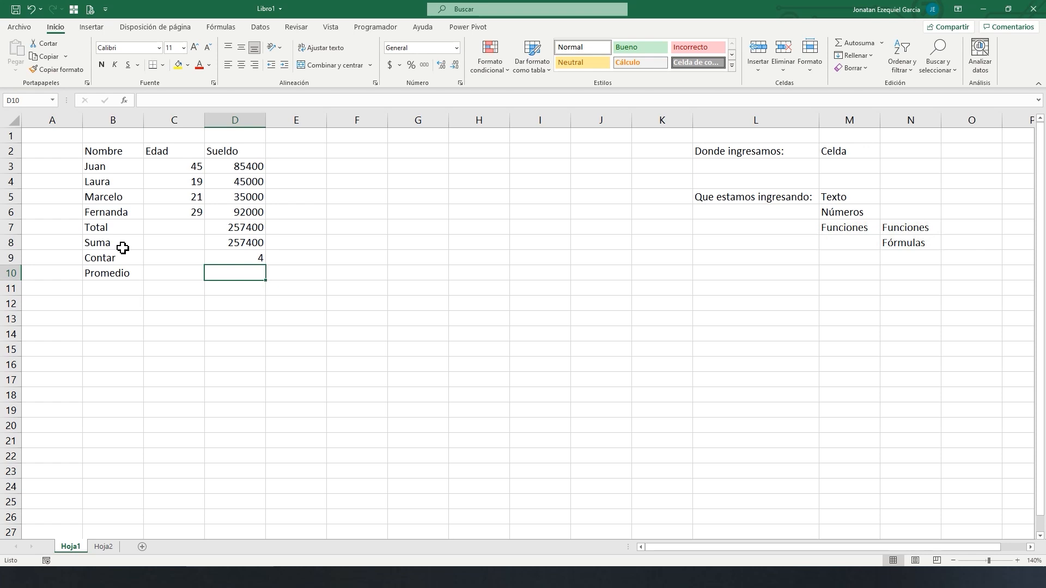
Step: Calculate the average salary in D10 by dividing the Suma cell by the Contar cell with the formula +D8/D9
type("+")
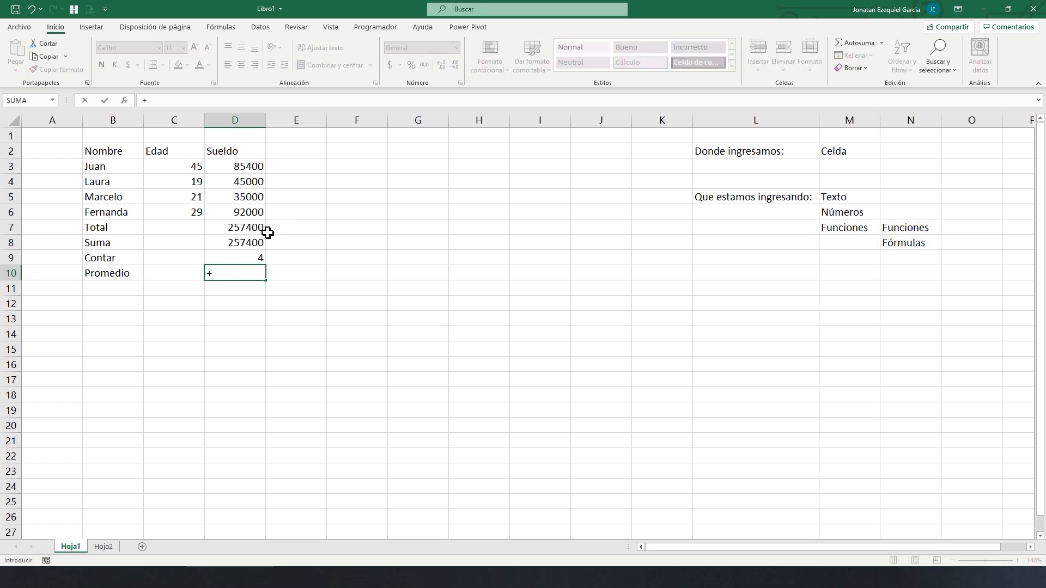
left_click(242, 245)
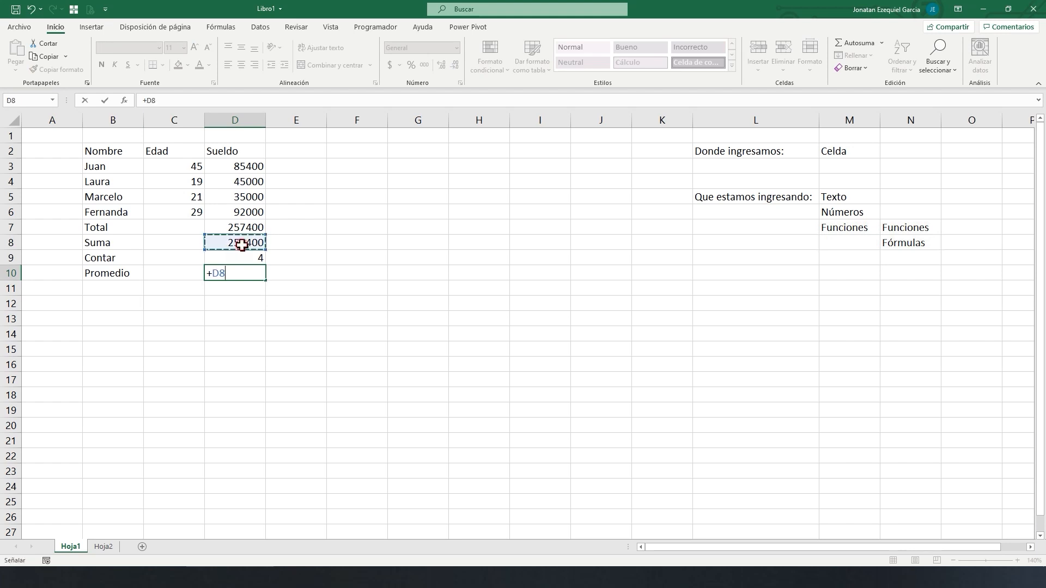
type("/")
left_click(259, 258)
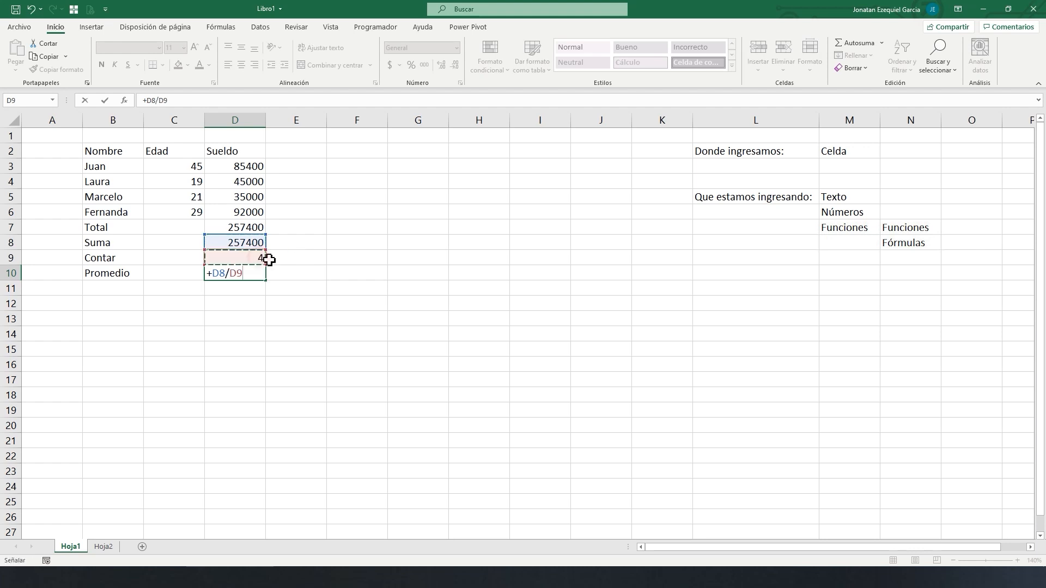
key("Return")
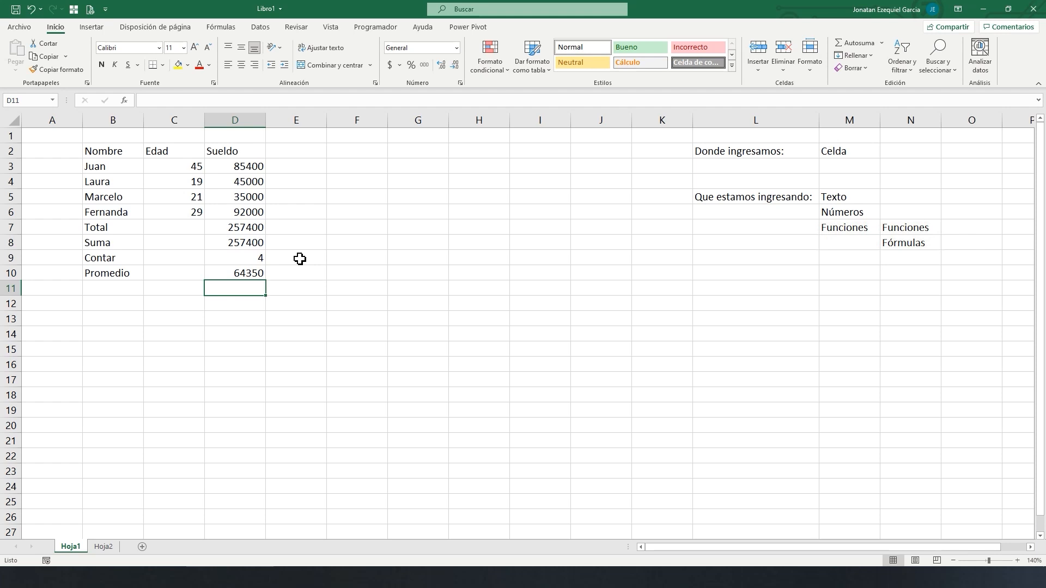
Step: On sheet Hoja2, total the salaries in D18 with a formula that adds each cell individually from D3 through D17, and reselect D18 to check it
left_click(105, 547)
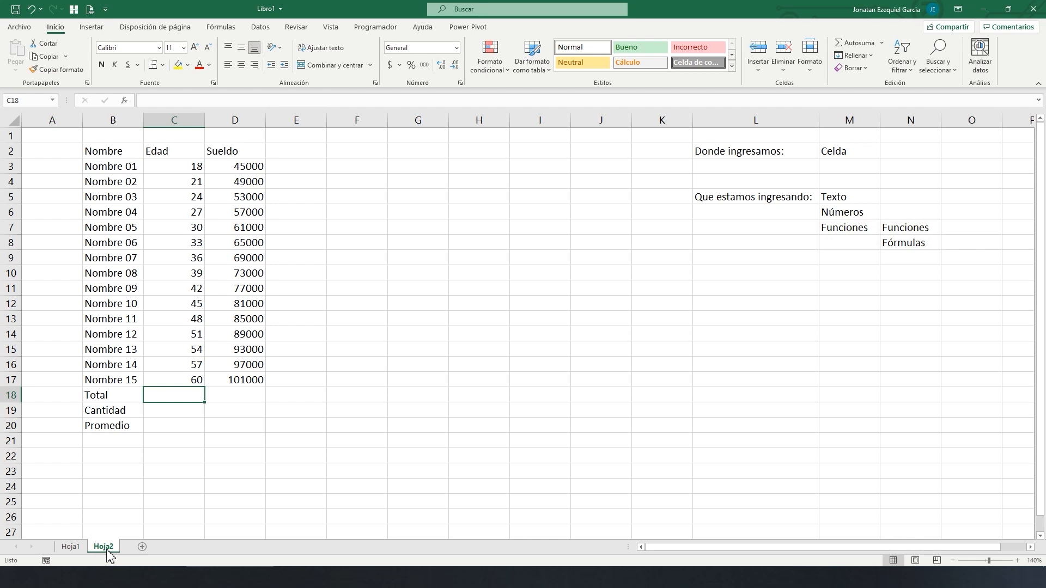
left_click(224, 398)
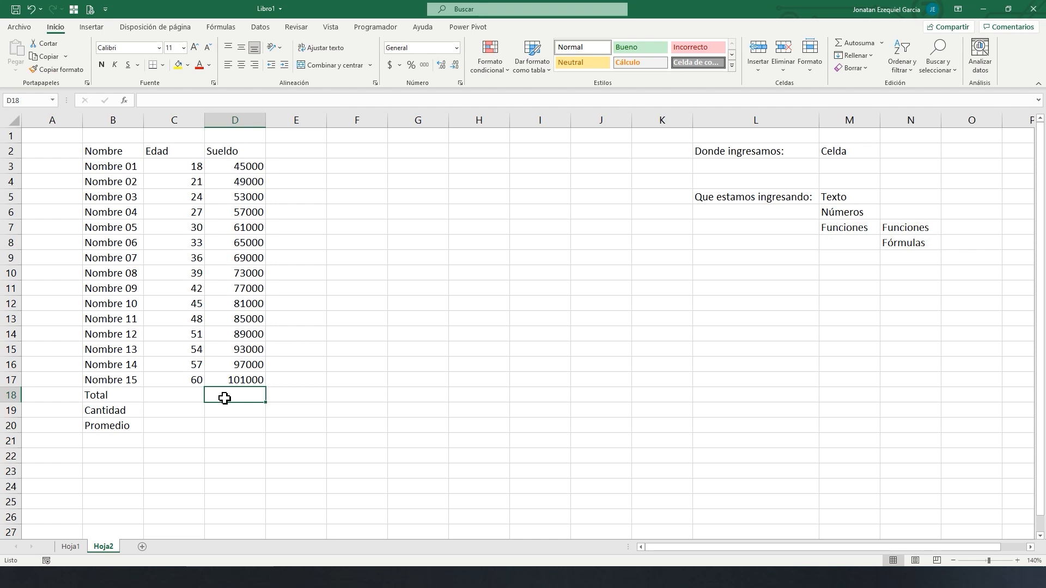
type("+")
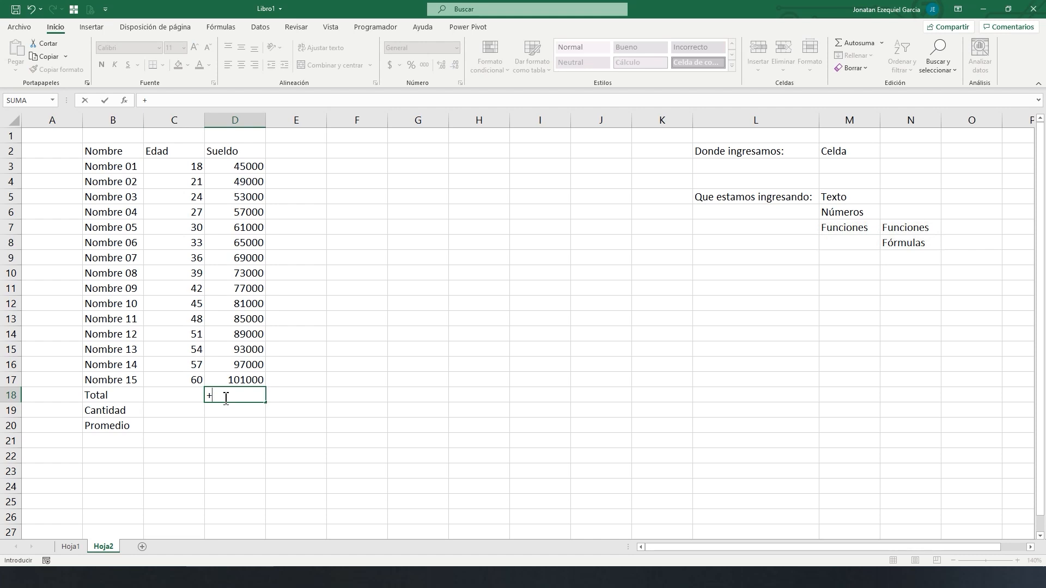
key("Up")
key("Up")
key("Up")
key("Up")
key("Up")
key("Up")
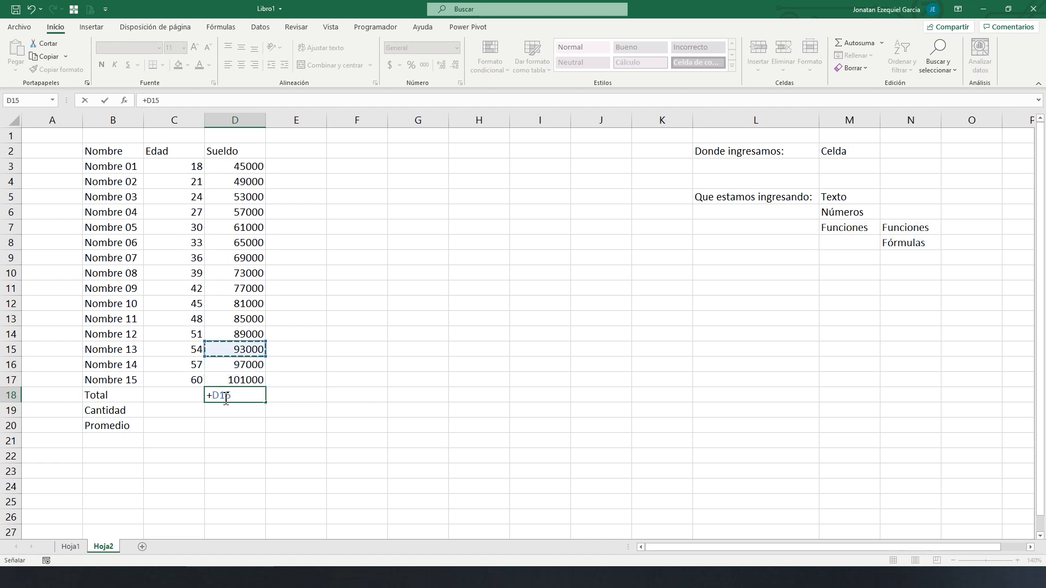
key("Up")
key("Up")
key("Up")
key("Up")
key("Up")
key("Up")
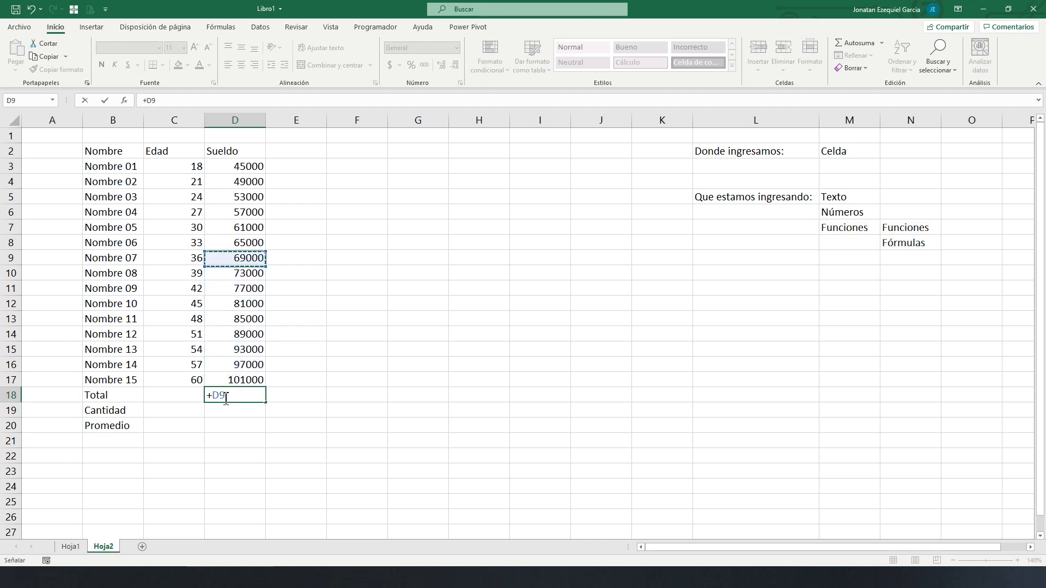
key("Up")
key("Up")
key("Up")
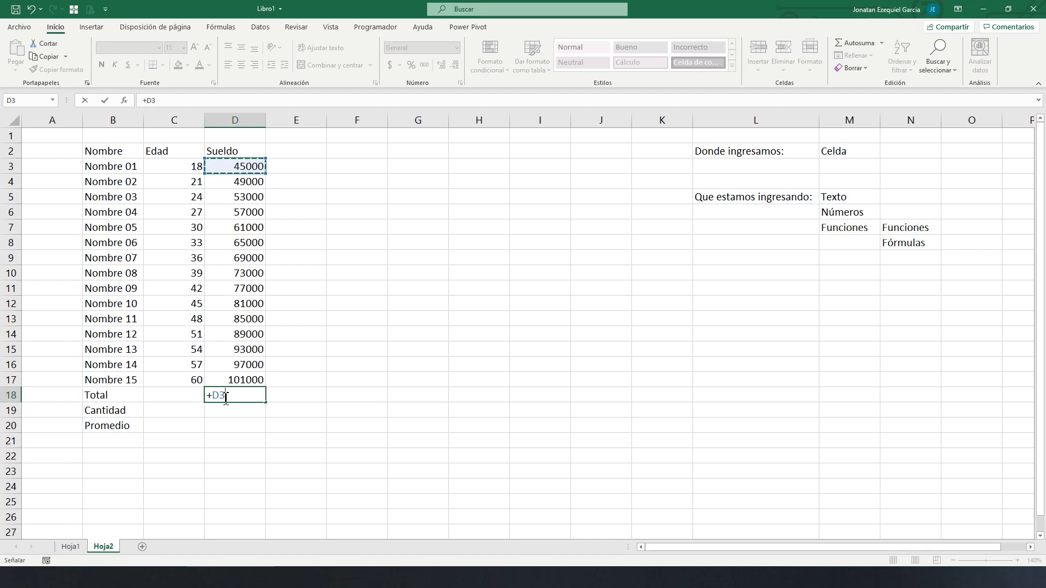
type("+")
key("Up")
key("Up")
key("Up")
key("Up")
key("Up")
key("Up")
key("Up")
key("Up")
key("Up")
key("Up")
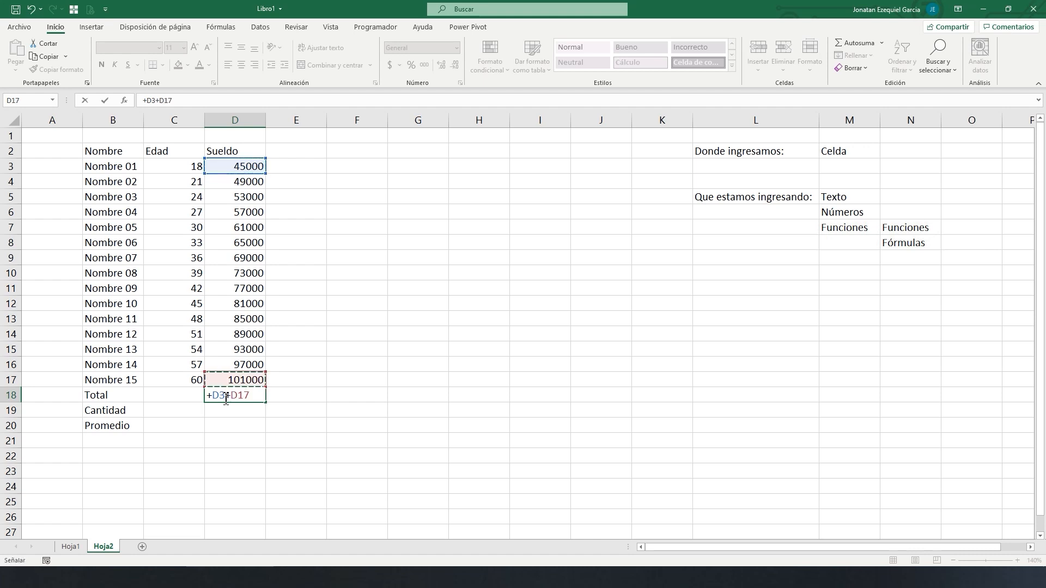
key("Up")
key("Up")
key("Up")
key("Up")
type("+")
key("Up")
key("Up")
key("Up")
key("Up")
key("Up")
key("Up")
key("Up")
key("Up")
key("Up")
key("Up")
key("Up")
key("Up")
key("Up")
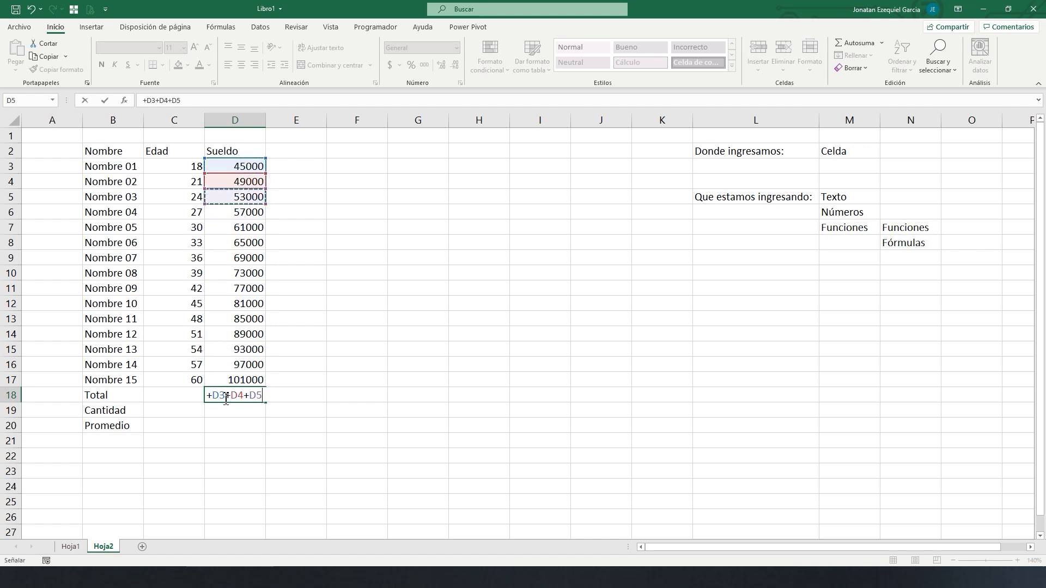
type("+")
key("Up")
key("Up")
key("Up")
key("Up")
key("Up")
key("Up")
key("Up")
key("Up")
key("Up")
key("Up")
key("Up")
key("Up")
type("+")
key("Up")
key("Up")
key("Up")
key("Up")
key("Up")
key("Up")
key("Up")
key("Up")
key("Up")
key("Up")
key("Up")
type("+")
key("Up")
key("Up")
key("Up")
key("Up")
key("Up")
key("Up")
key("Up")
key("Up")
key("Up")
key("Up")
type("+")
key("Up")
key("Up")
key("Up")
key("Up")
key("Up")
key("Up")
key("Up")
key("Up")
key("Up")
type("+")
key("Up")
key("Up")
key("Up")
key("Up")
key("Up")
key("Up")
key("Up")
key("Up")
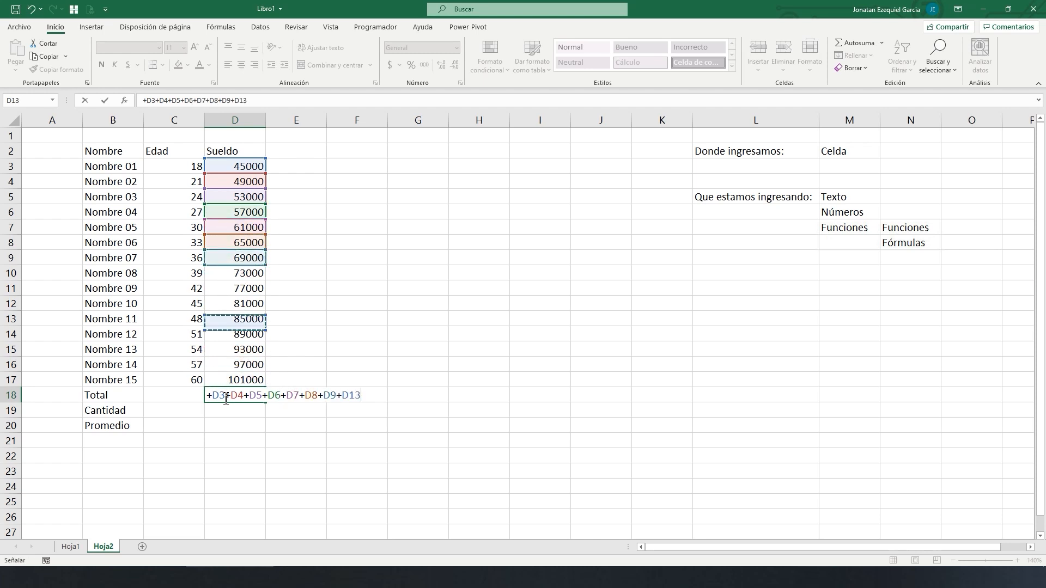
key("plus")
key("Up")
key("Up")
key("Up")
key("Up")
key("Up")
key("Up")
key("Up")
key("plus")
key("Up")
key("Up")
key("Up")
key("Up")
key("Up")
key("Up")
key("plus")
key("Up")
key("Up")
key("Up")
key("Up")
key("Up")
key("plus")
key("Up")
key("Up")
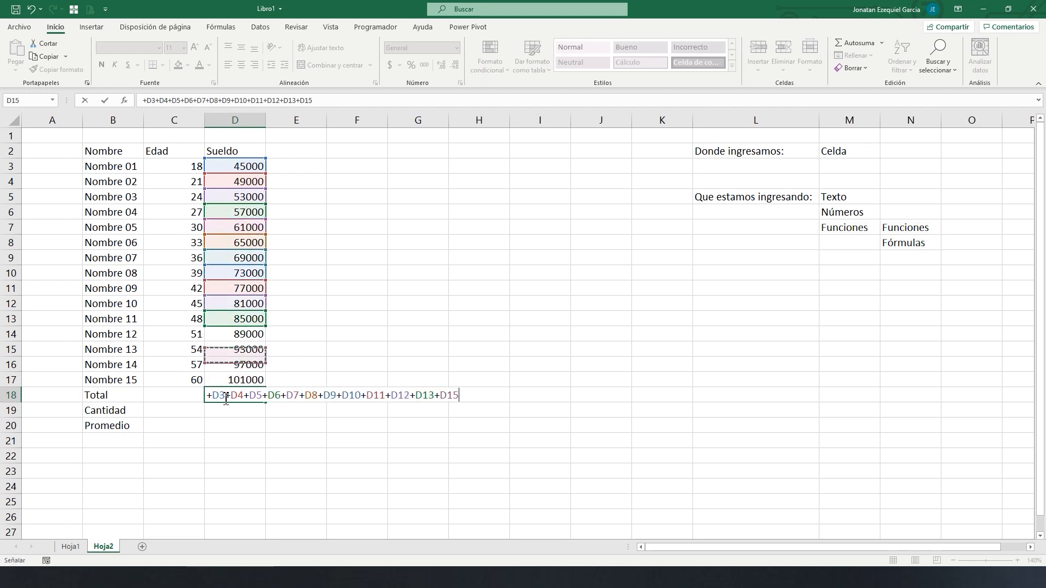
key("Up")
key("Up")
key("plus")
key("Up")
key("Up")
key("Up")
key("plus")
key("Up")
key("Up")
type("+")
key("Up")
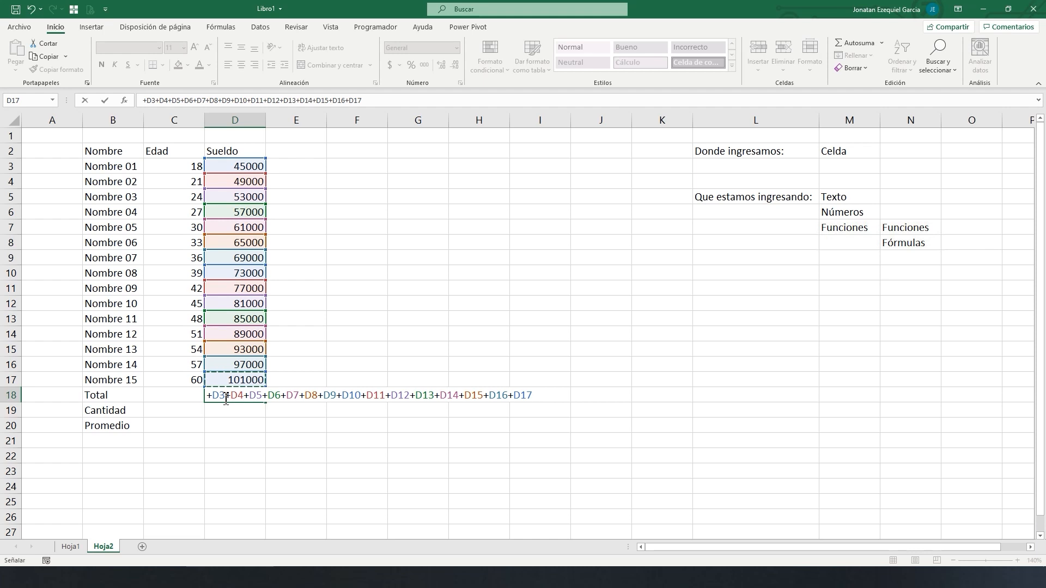
key("Return")
left_click(224, 398)
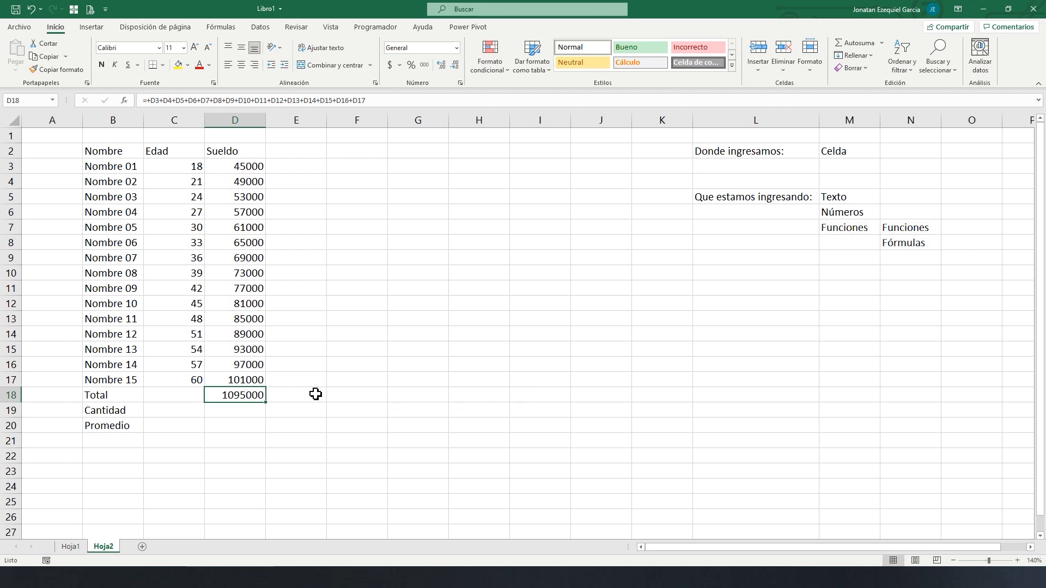
Step: Enter the value 15 in D19 as the Cantidad for the Sueldo column
key("Down")
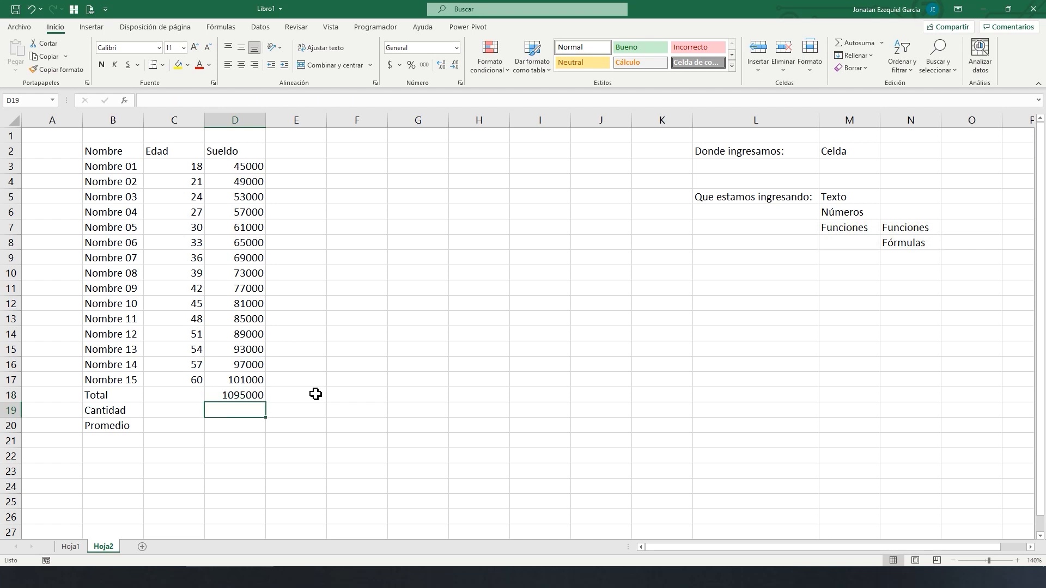
type("15")
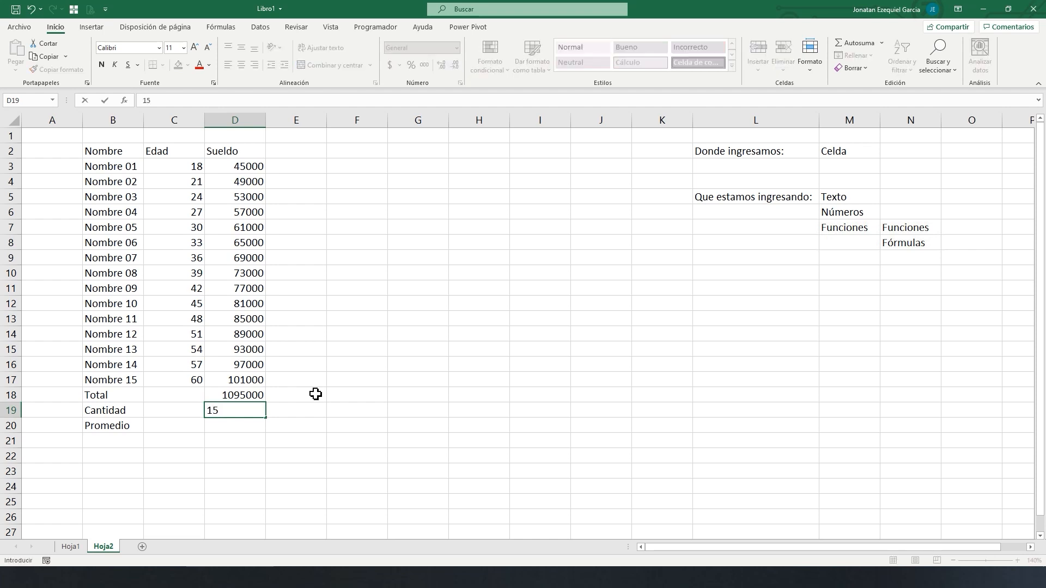
key("Return")
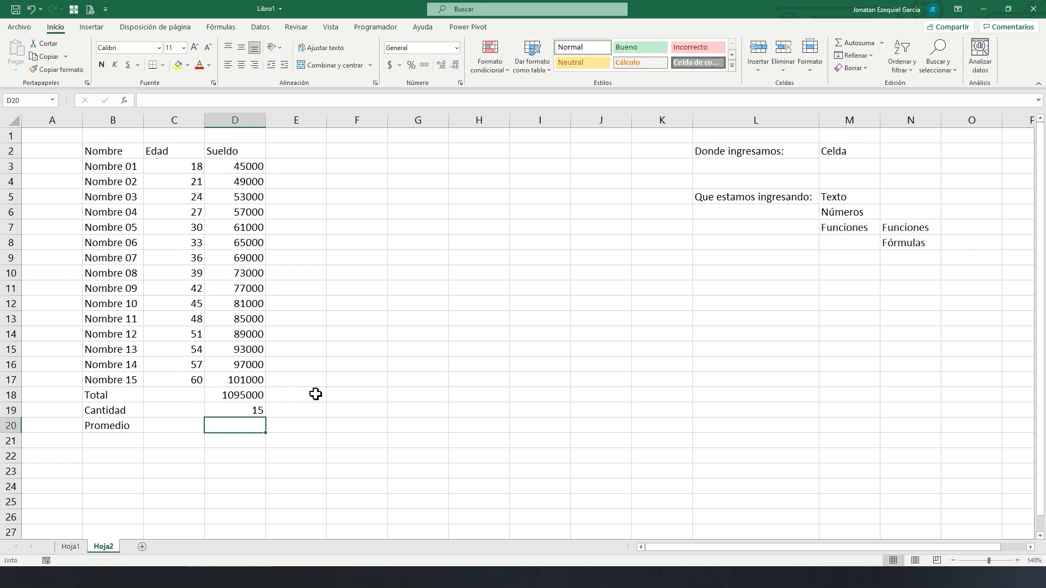
Step: Calculate the Promedio in D20 by dividing the total by the count with the formula +D18/D19
type("+")
key("Up")
key("Up")
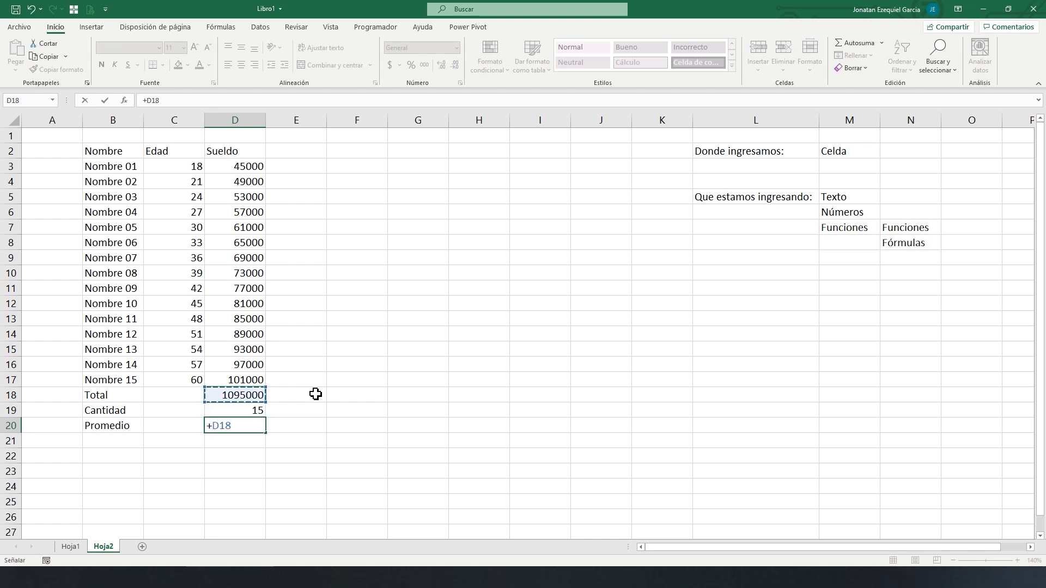
type("/")
key("Up")
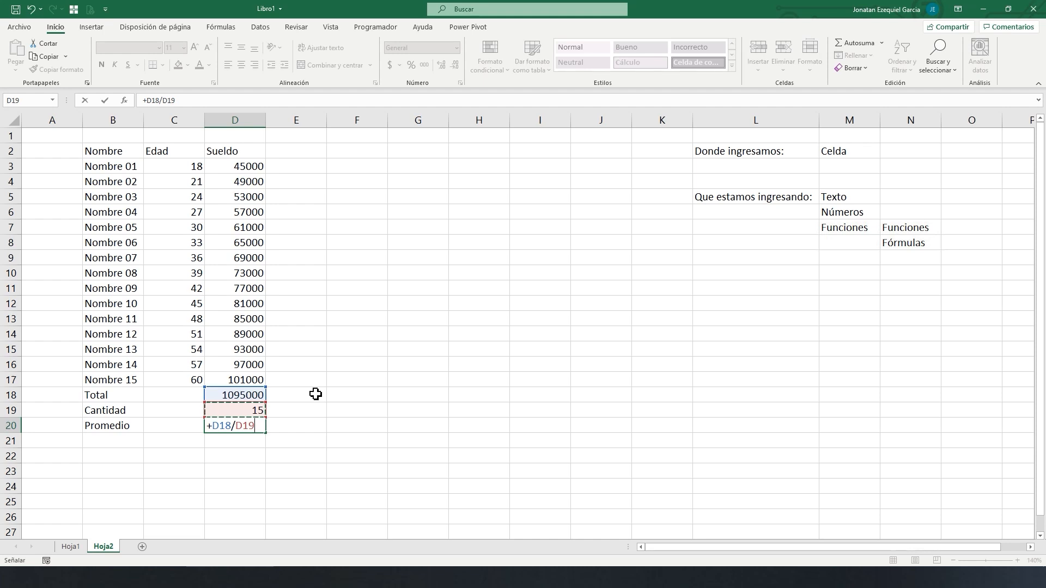
key("Return")
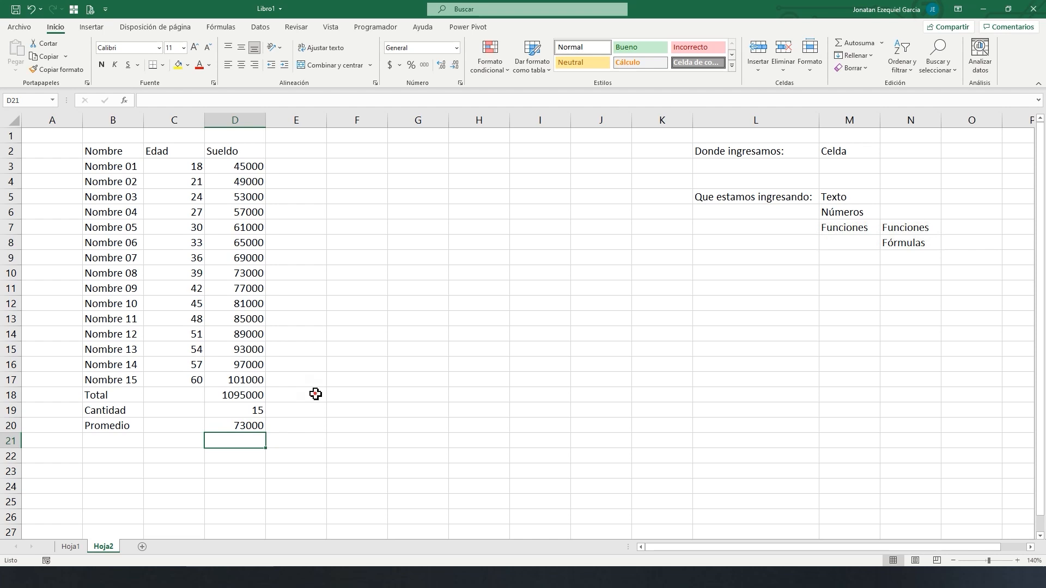
Step: Enter the label "Funciones" in B22, below the Promedio row
left_click(316, 394)
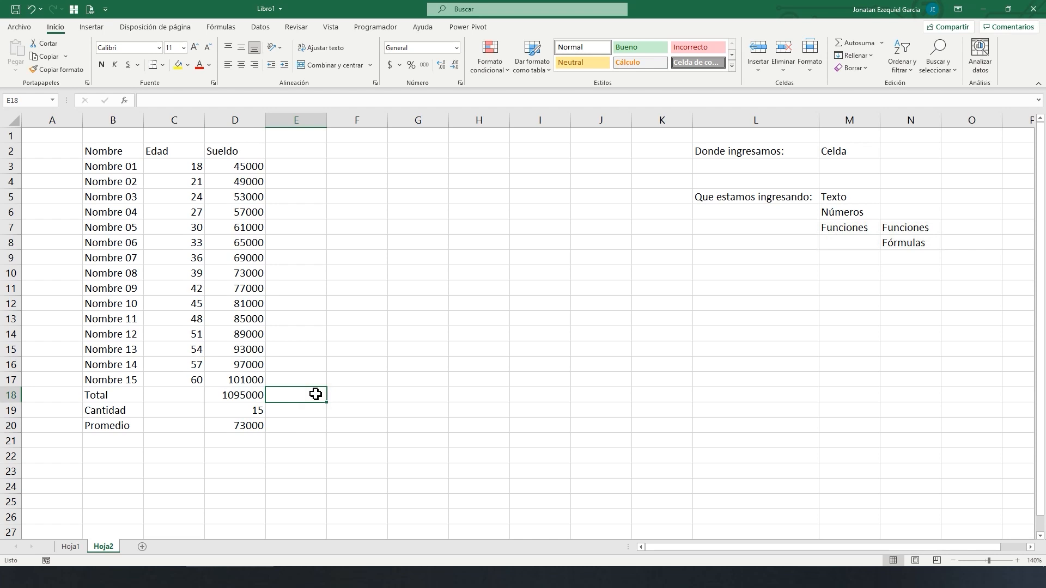
left_click(116, 460)
type("Funciones")
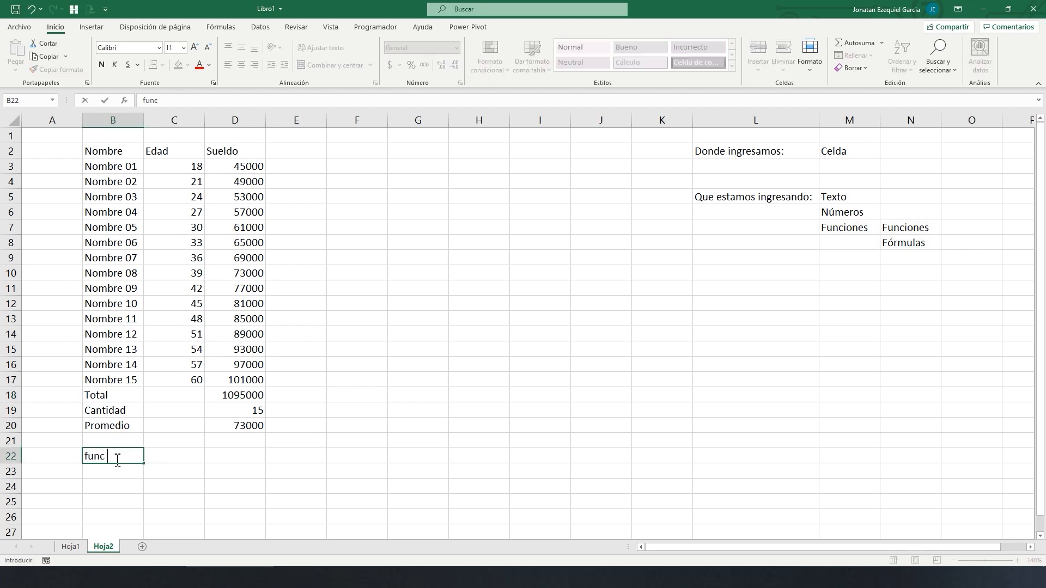
key("Return")
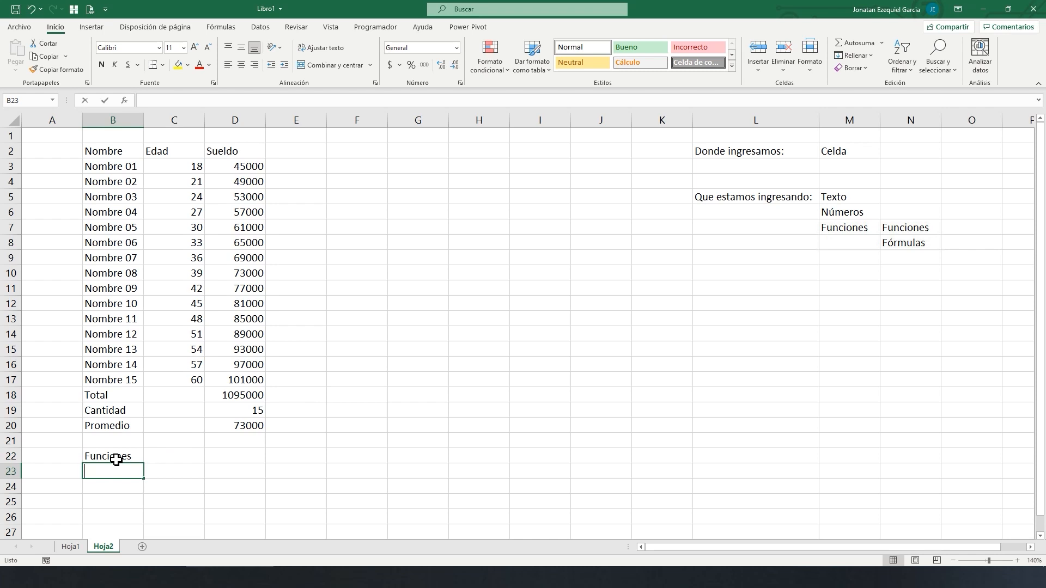
Step: Enter the labels "Total", "Cantida" and "Promedio" in B23 to B25, below the Funciones label
type("Total")
key("Return")
type("Cantida")
key("Return")
type("Promedio")
key("Return")
Step: Go to cell G15 by its reference, and extend the reference to select the continuous range G15:G20
left_click(225, 472)
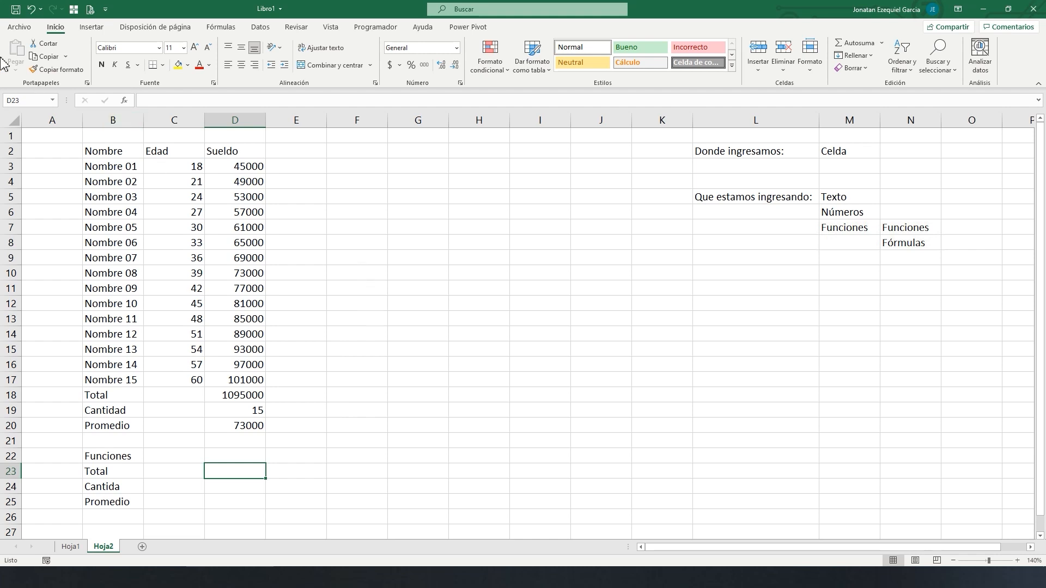
left_click(31, 99)
type("g15")
key("Return")
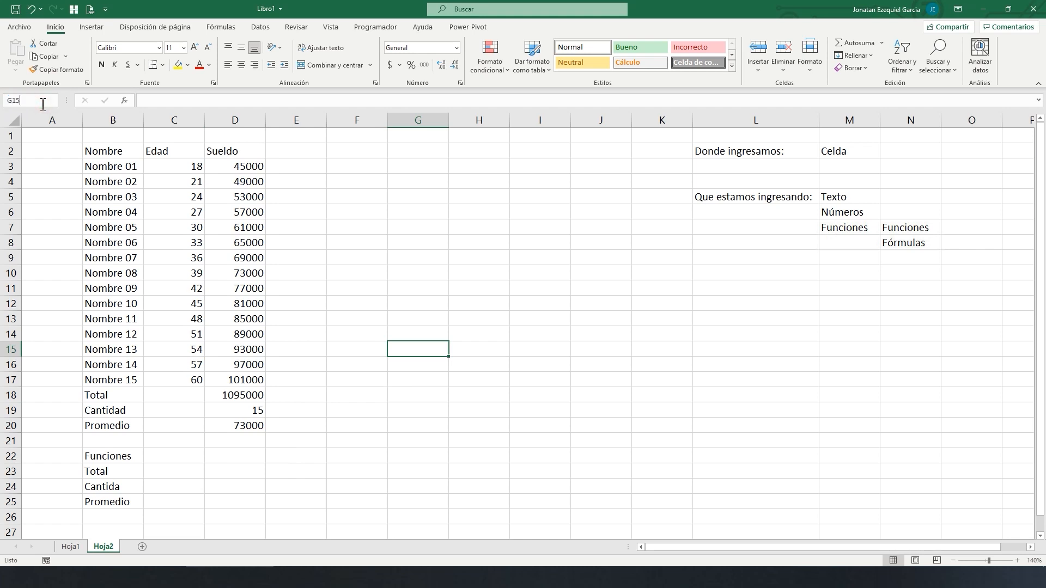
type(":g20")
key("Return")
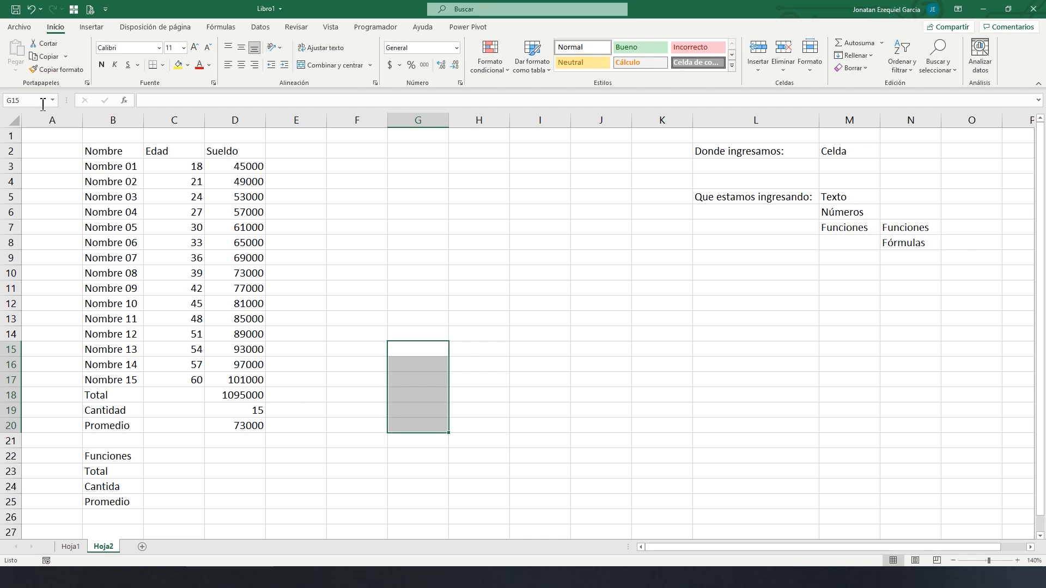
Step: Select only the two separate cells G15 and G20 with the reference G15;G20
left_click(42, 105)
left_click(42, 105)
type(";g20")
key("Return")
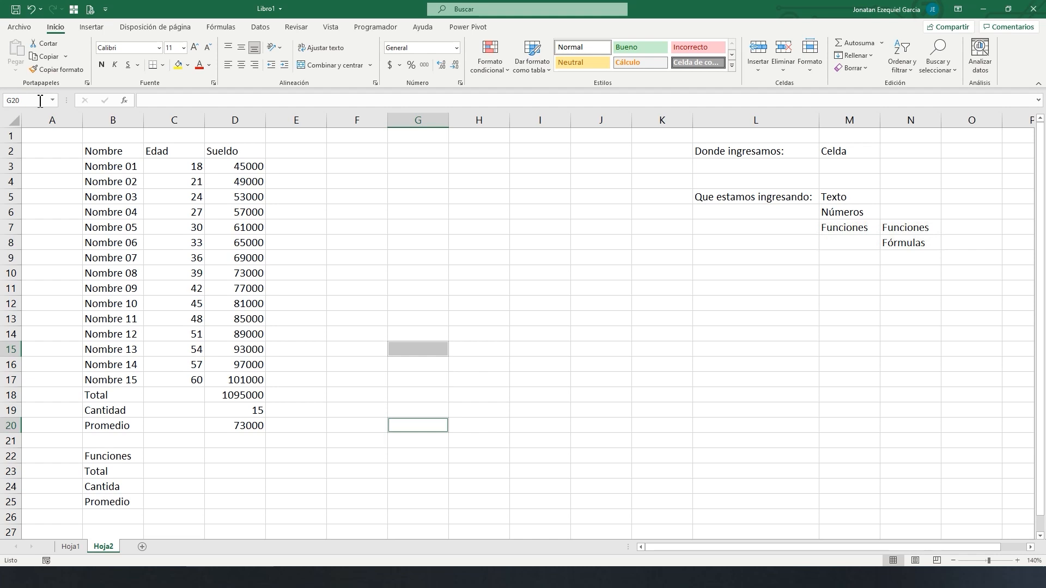
Step: Total the salaries in D23 with the function formula +suma(d3:d17)
left_click(226, 473)
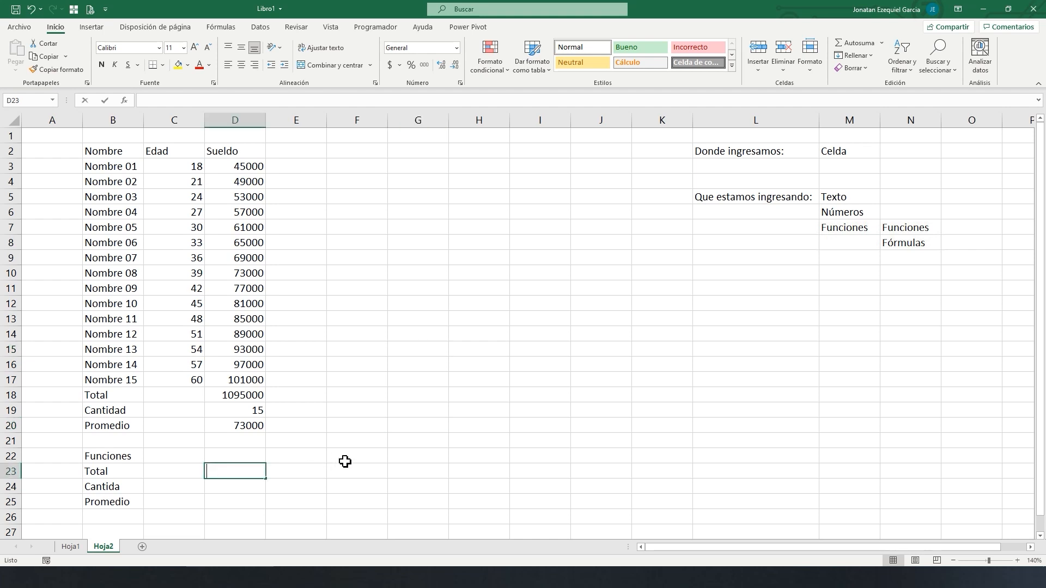
type("+")
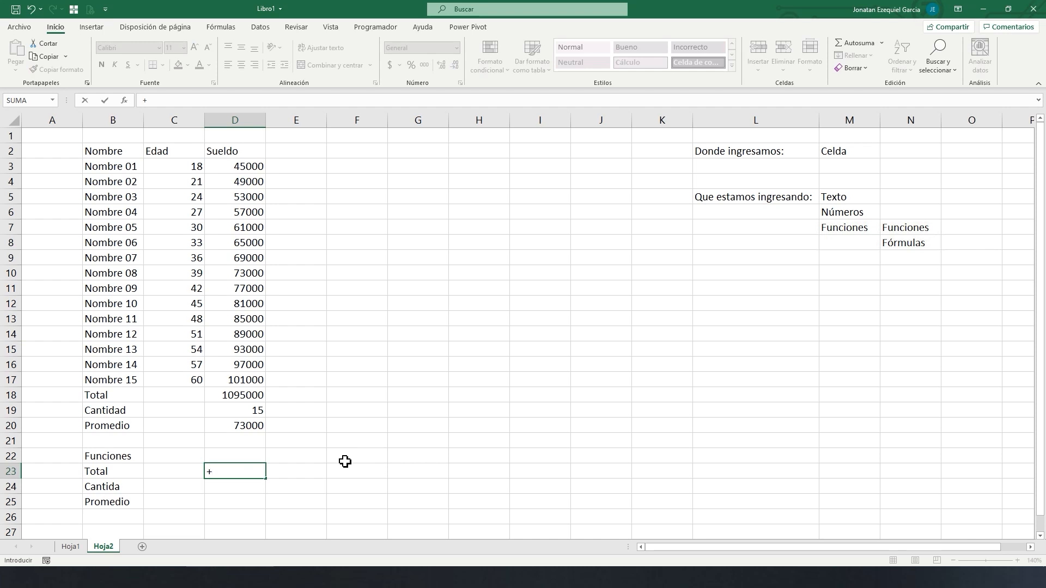
type("suma")
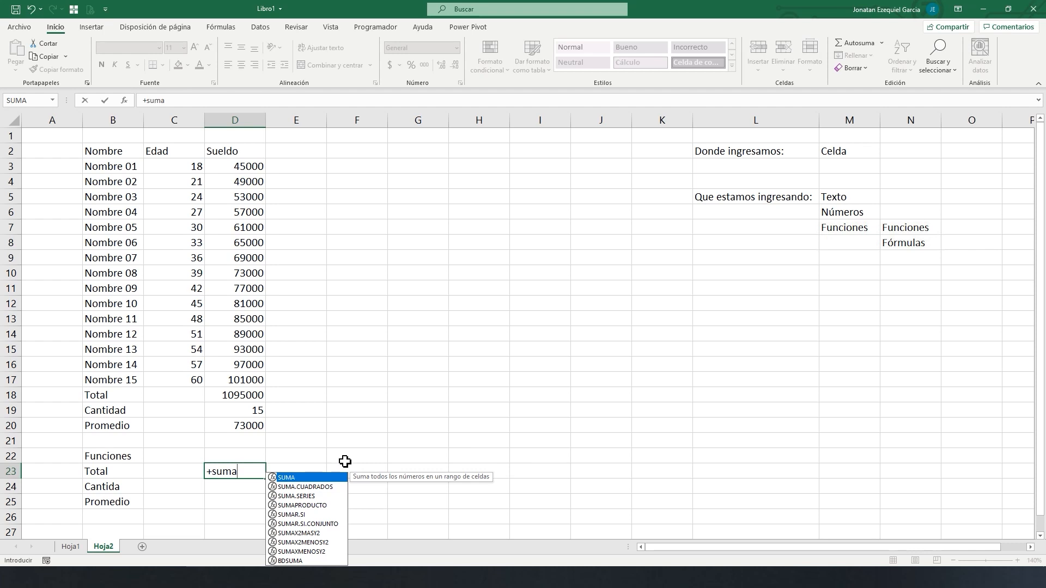
type("(")
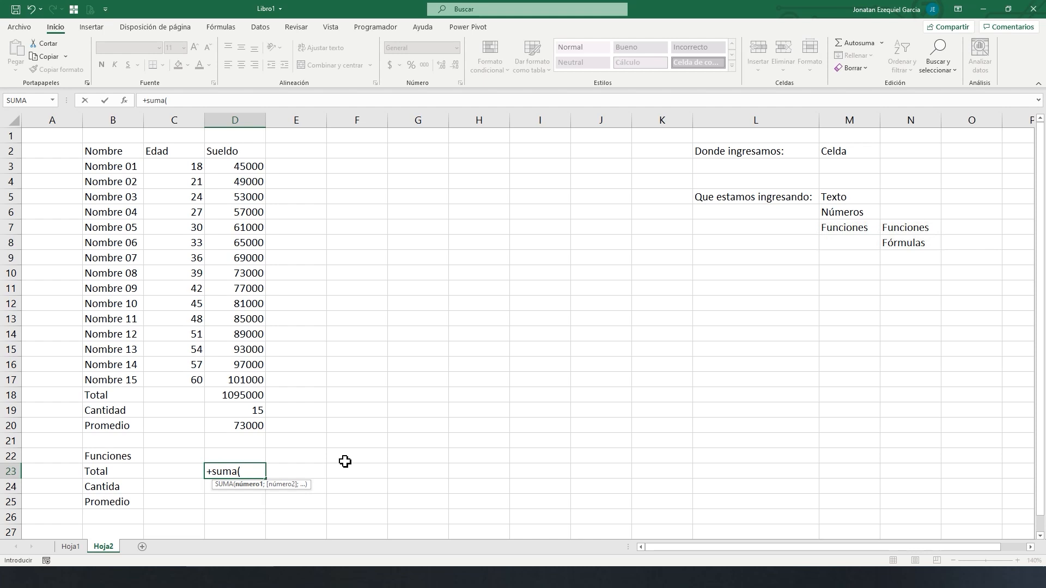
type("d3")
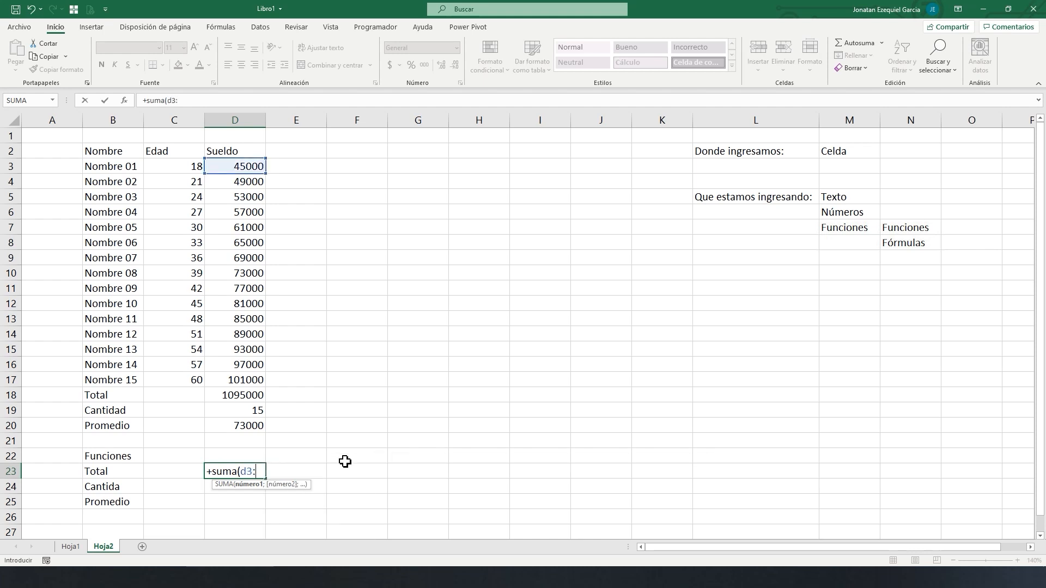
type(":d1")
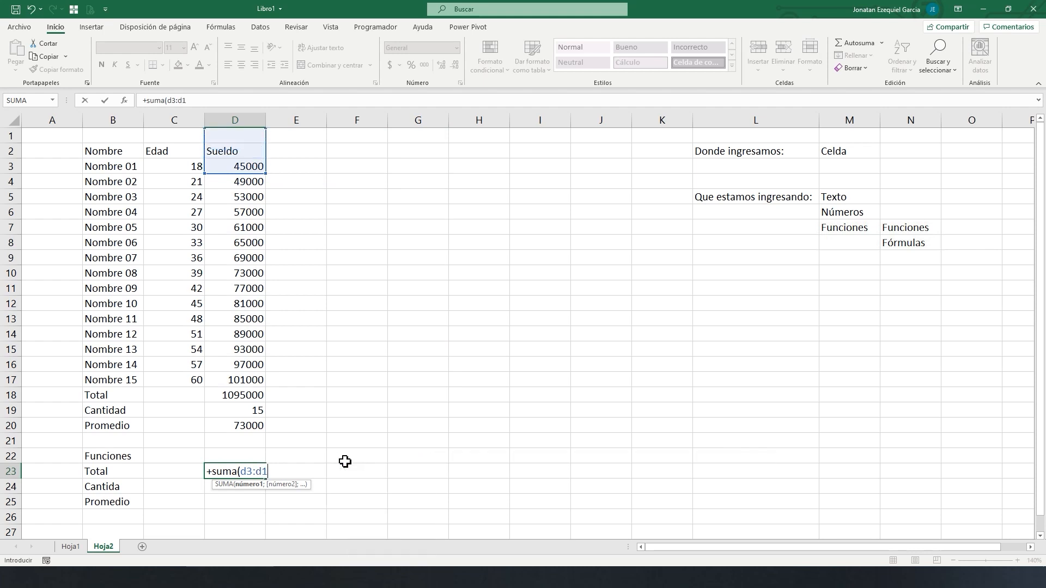
type("7")
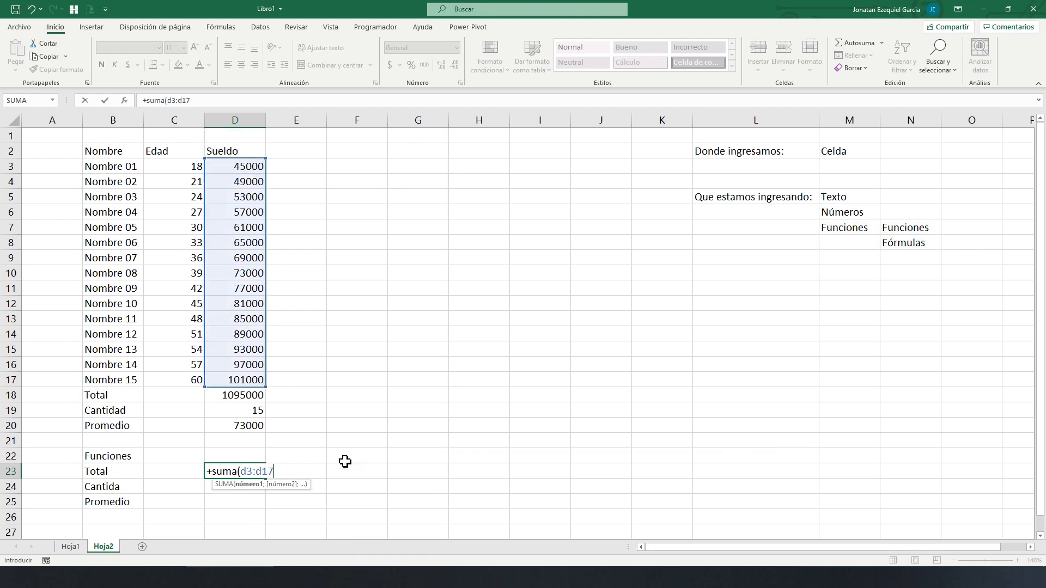
type(")")
key("Return")
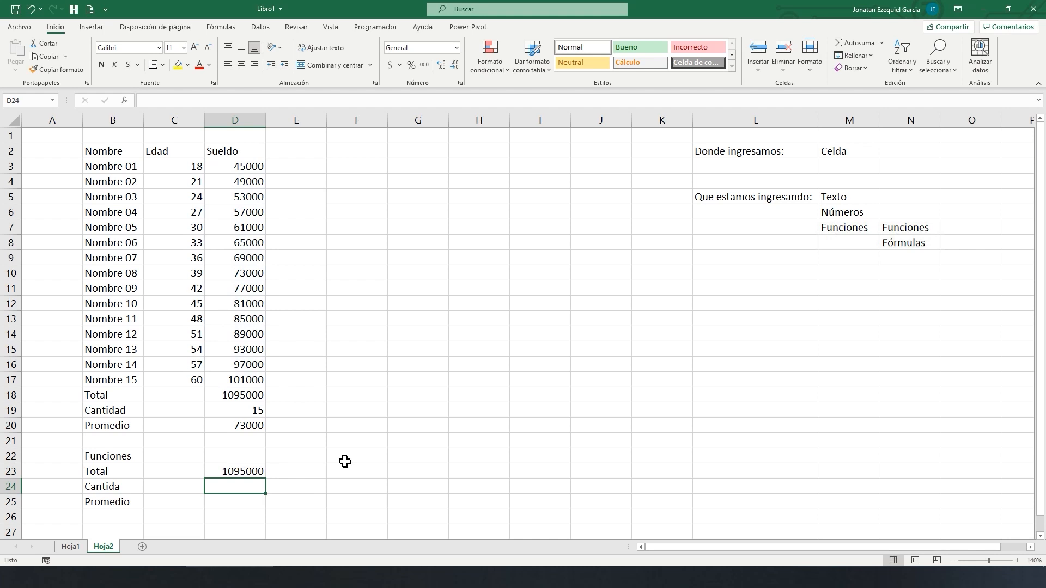
Step: Correct the label in B24 to "Cantidad"
key("Left")
key("Left")
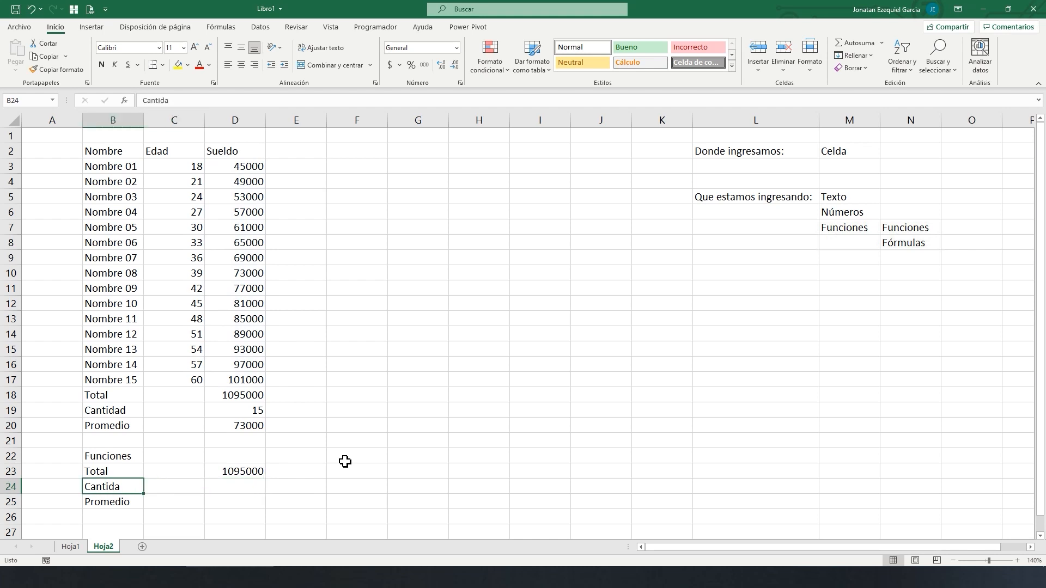
key("F2")
type("d")
key("Return")
Step: Count the salary entries in D24 with the function formula +contar(d3:d17)
key("Up")
key("Right")
key("Right")
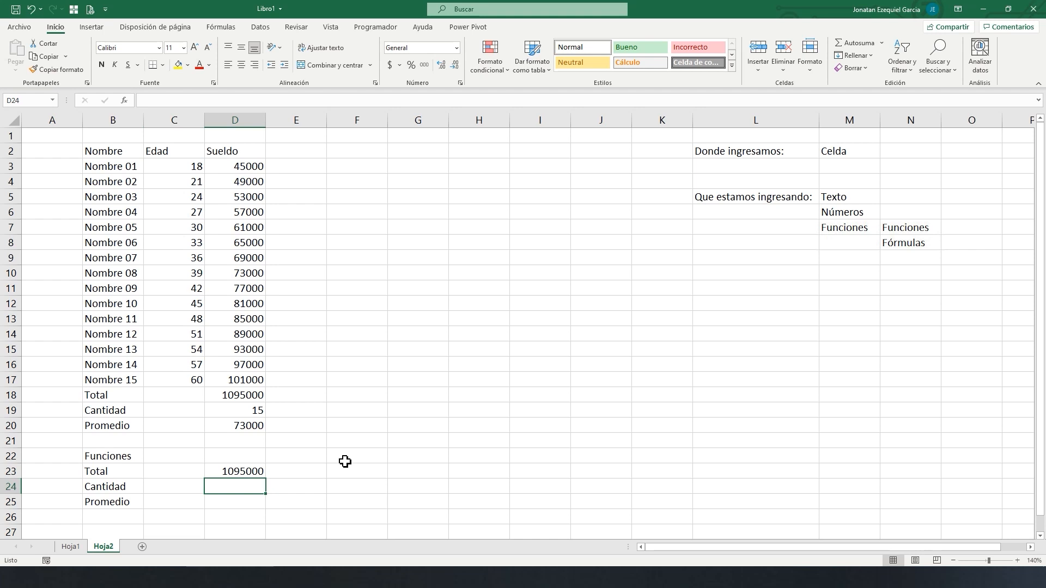
type("+")
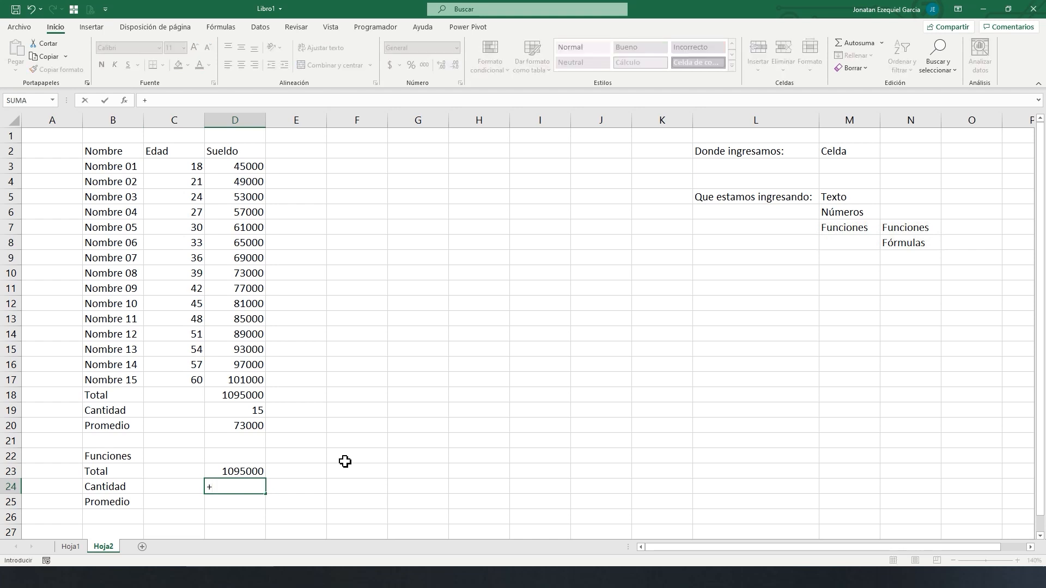
type("con")
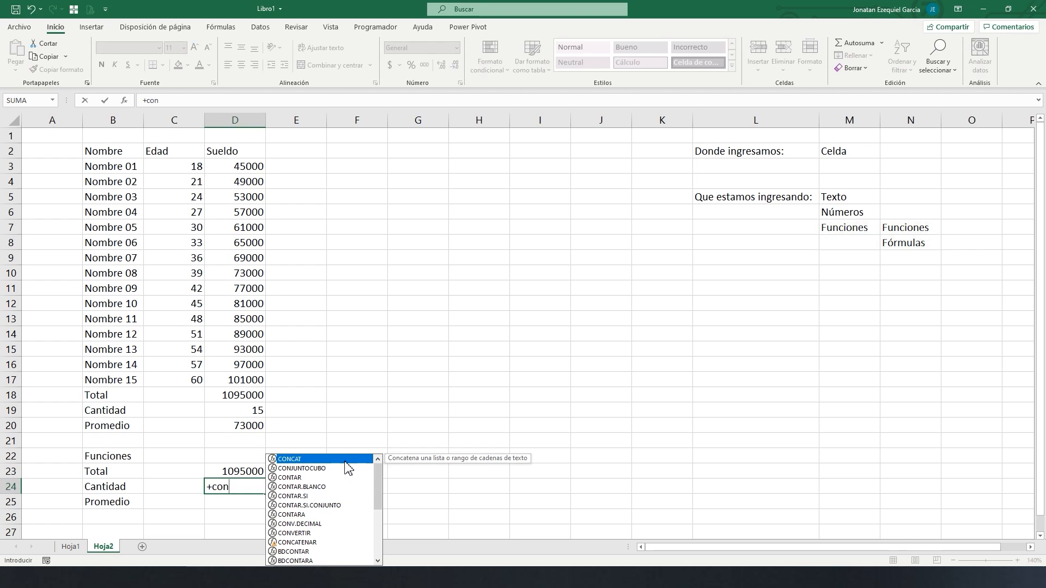
type("tar")
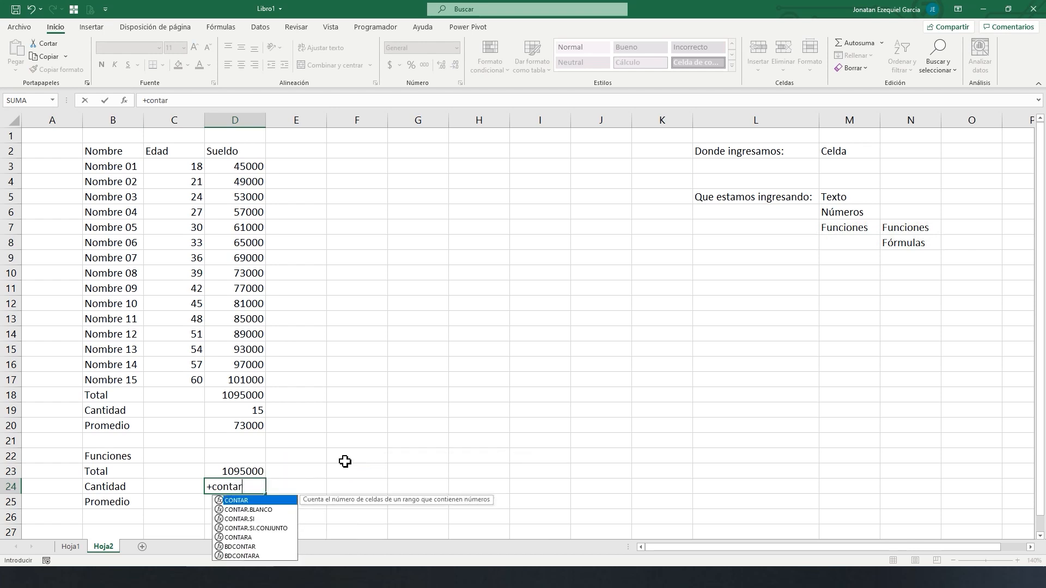
type("(")
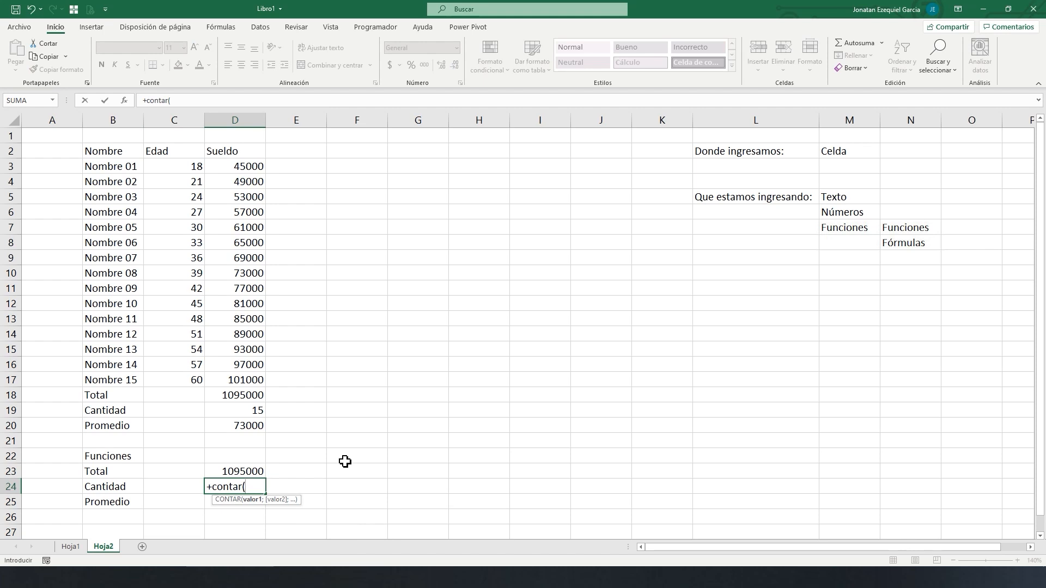
type("d3")
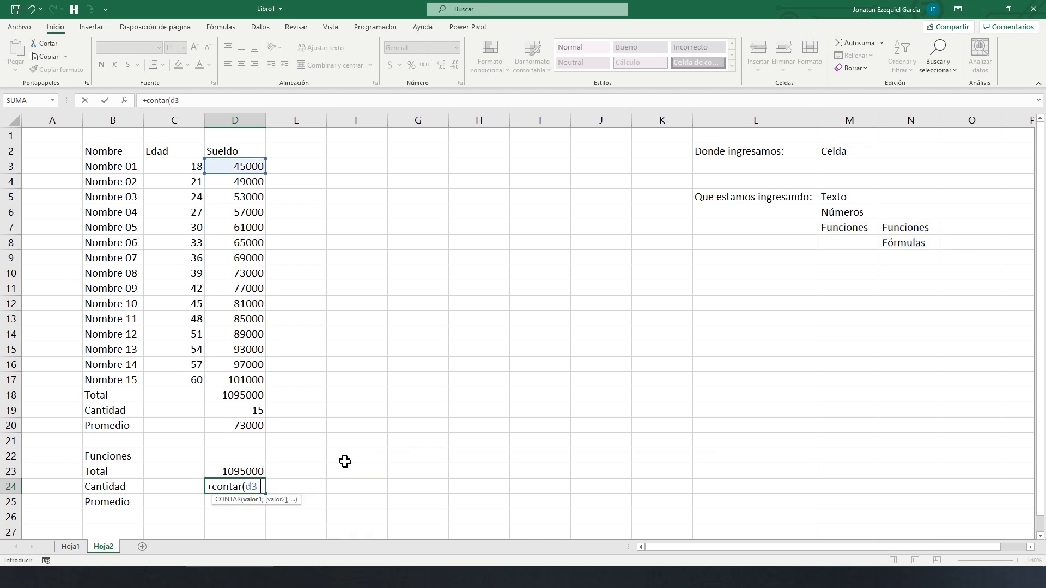
type(":d17")
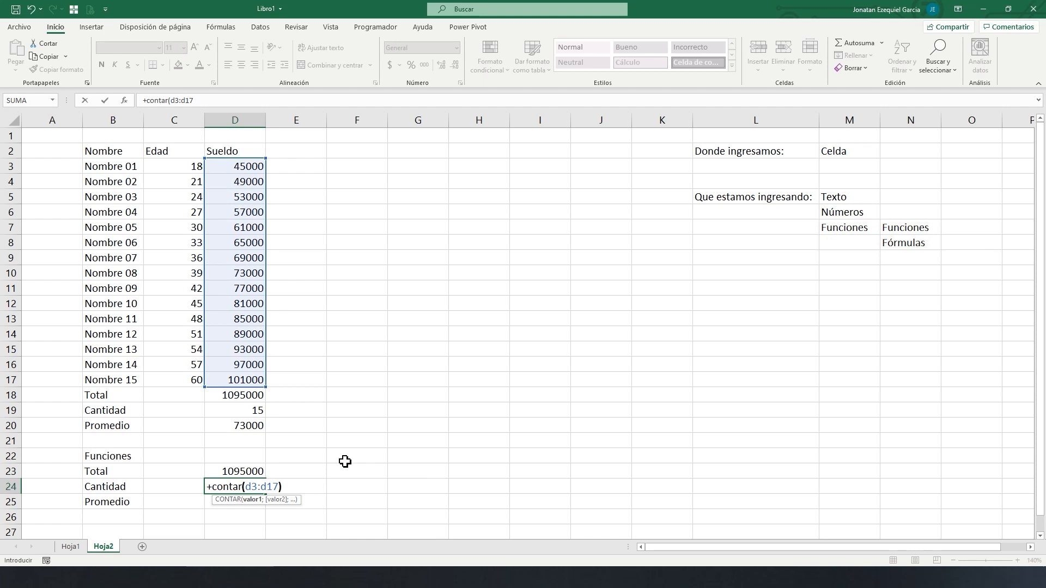
type(")")
key("Return")
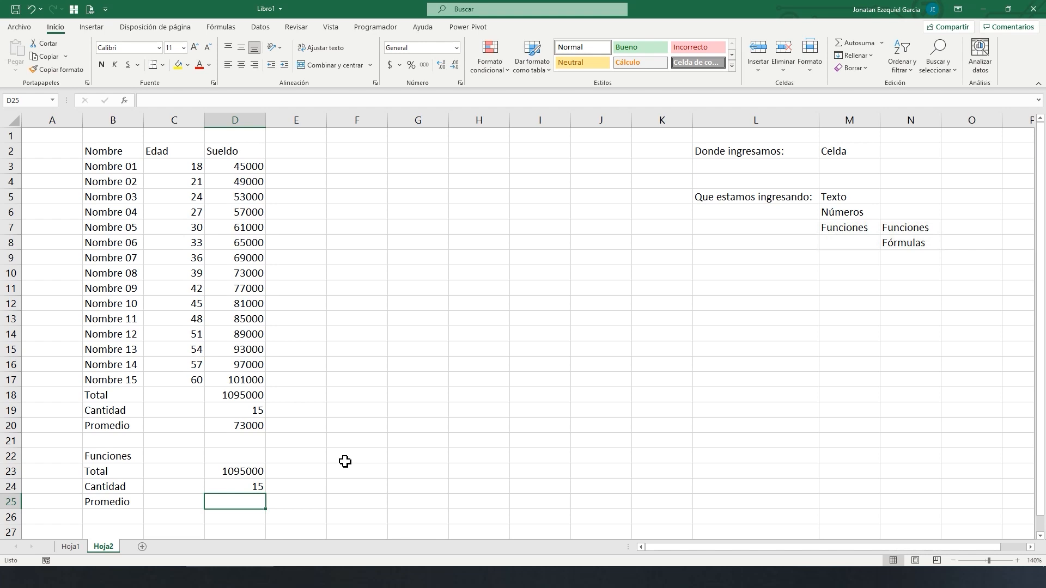
Step: Average the salaries in D25 with the function formula +promedio(d3:d17), and save the workbook
type("+")
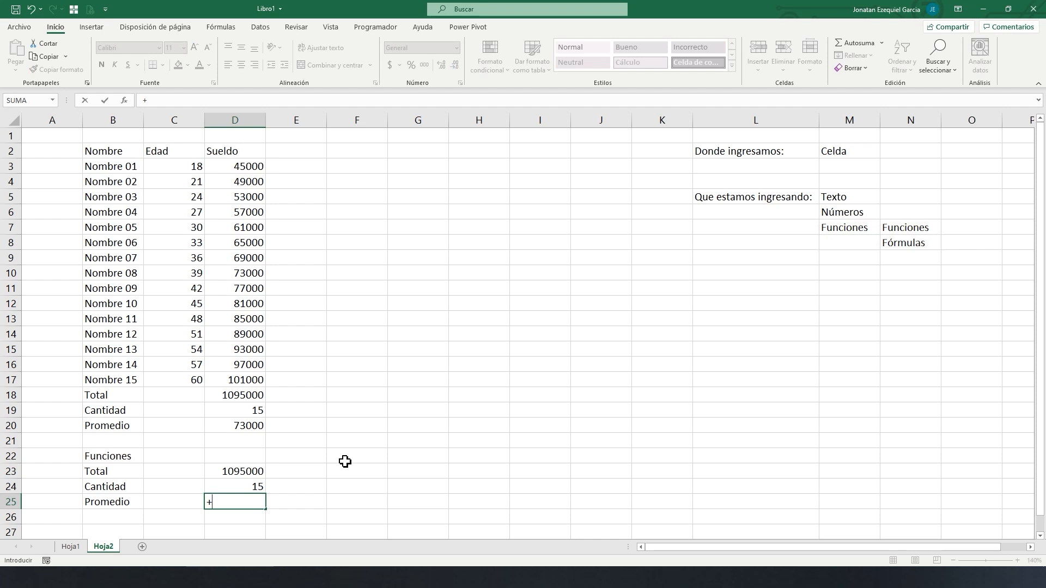
type("prome")
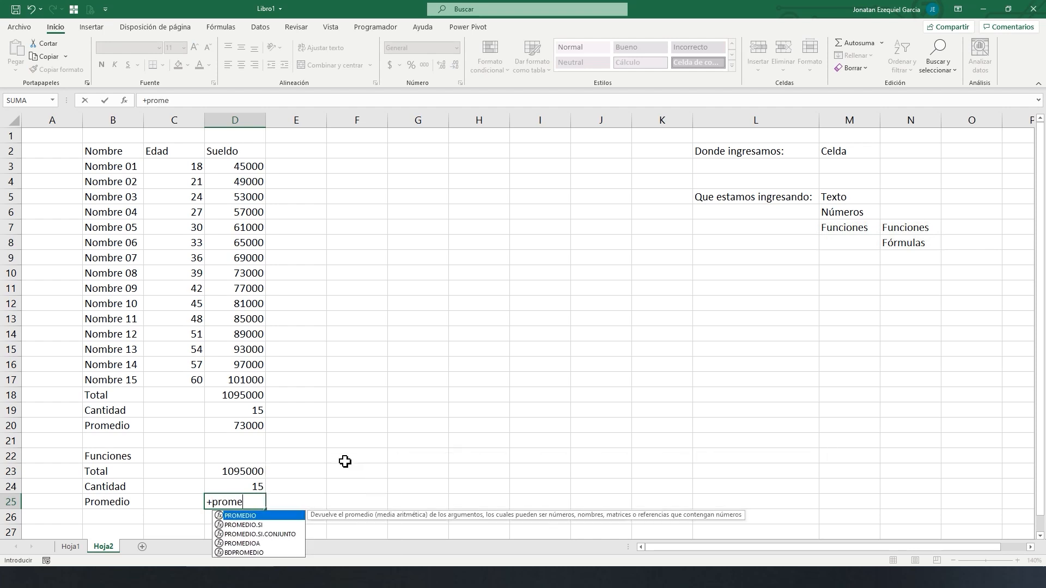
type("dio")
type("(")
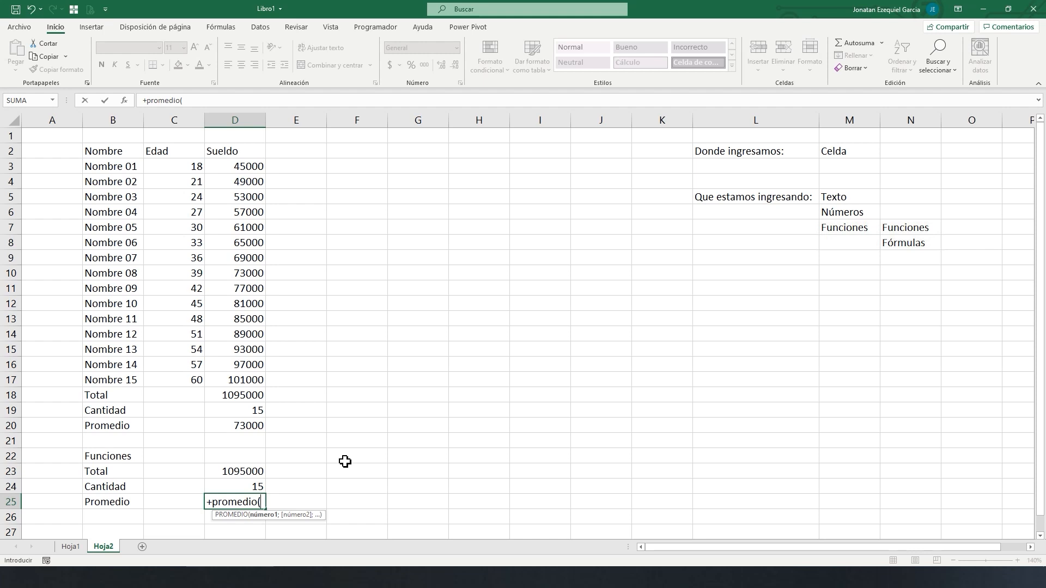
type("d3:")
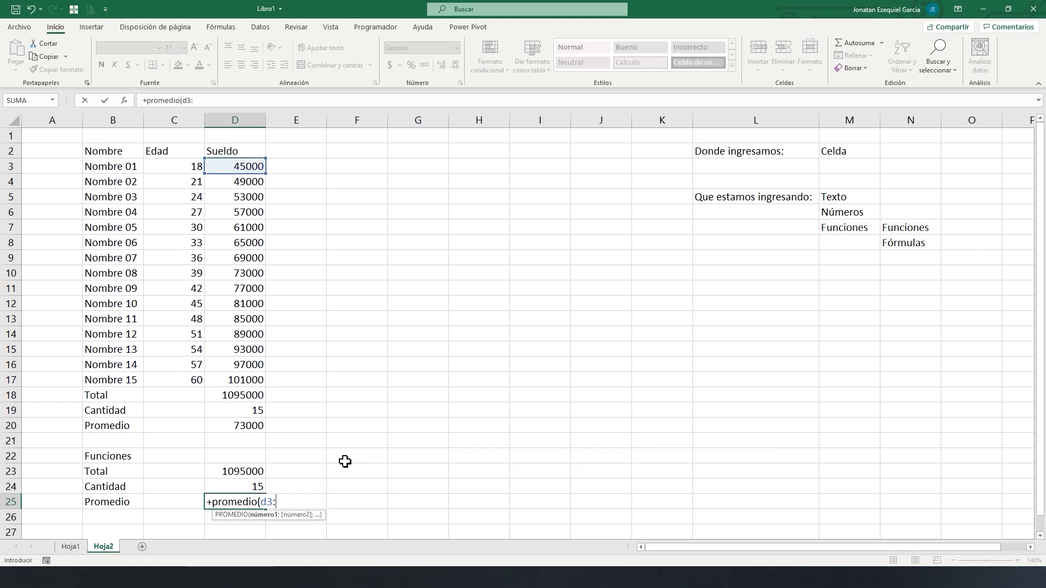
type("d17)")
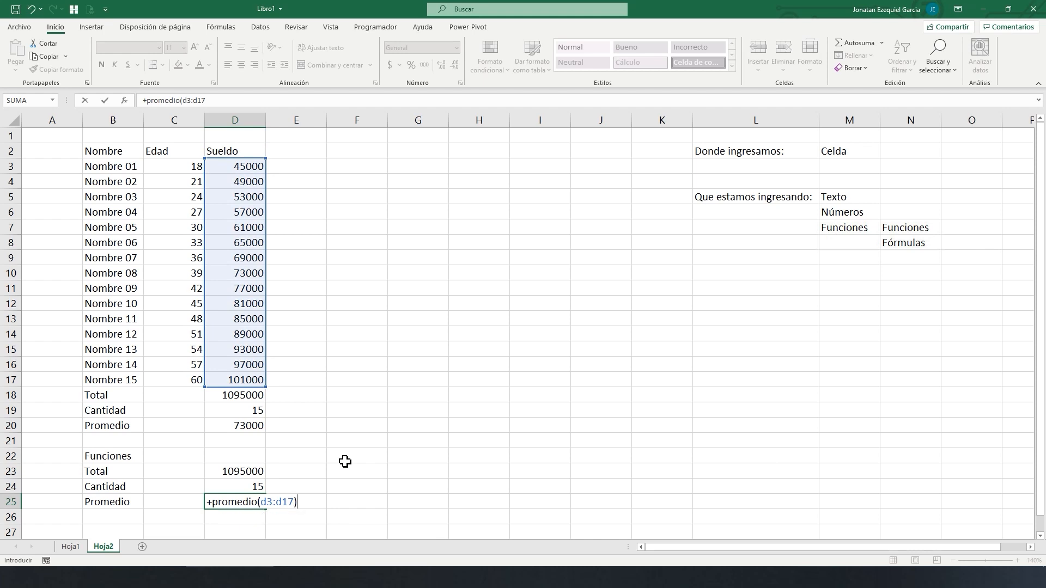
key("Return")
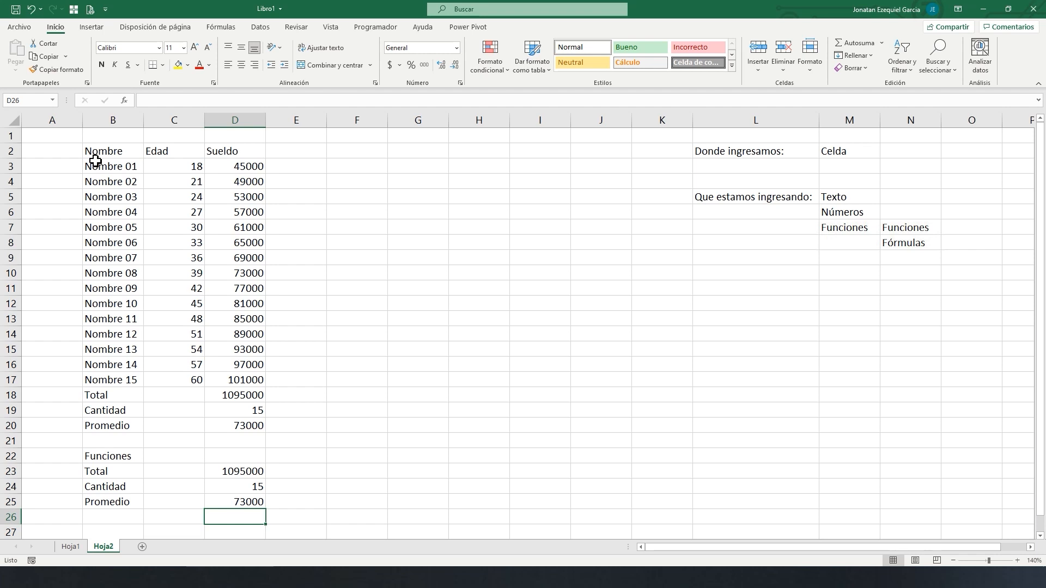
left_click(15, 11)
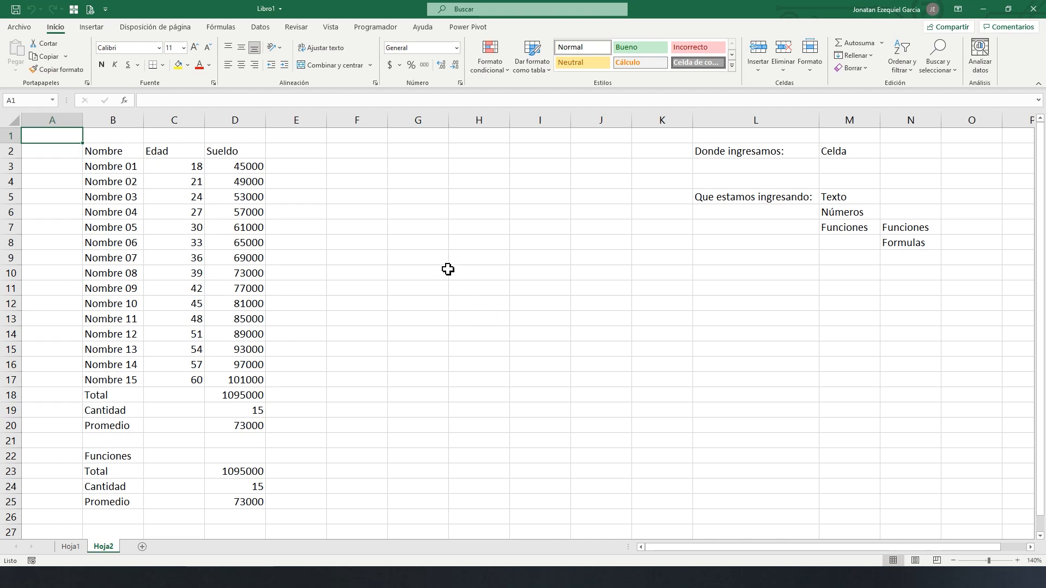
Step: Add the column header "Aumento %" in E2, next to Sueldo
left_click(314, 155)
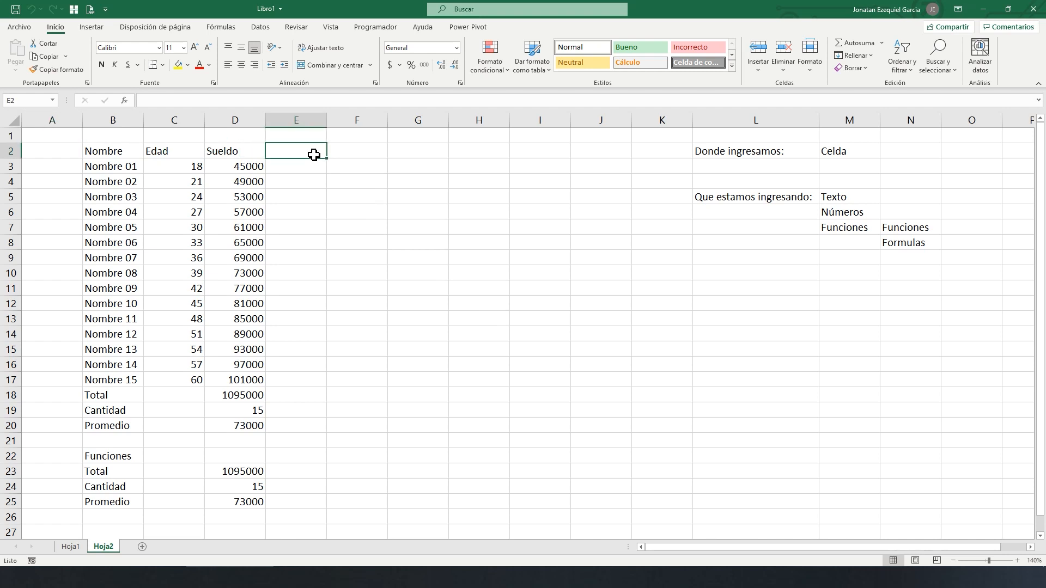
type("Aumento")
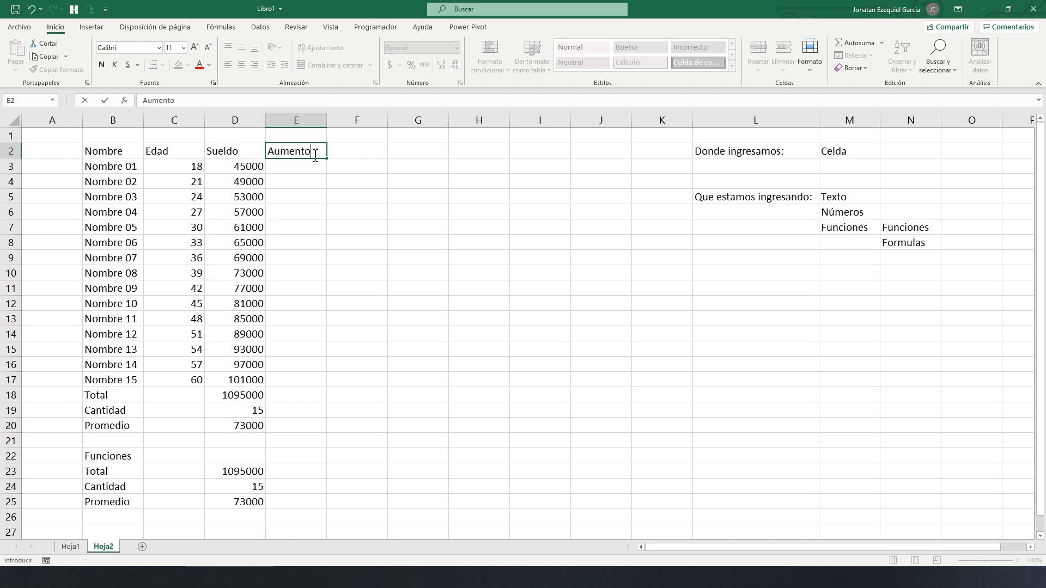
type(" %")
key("Return")
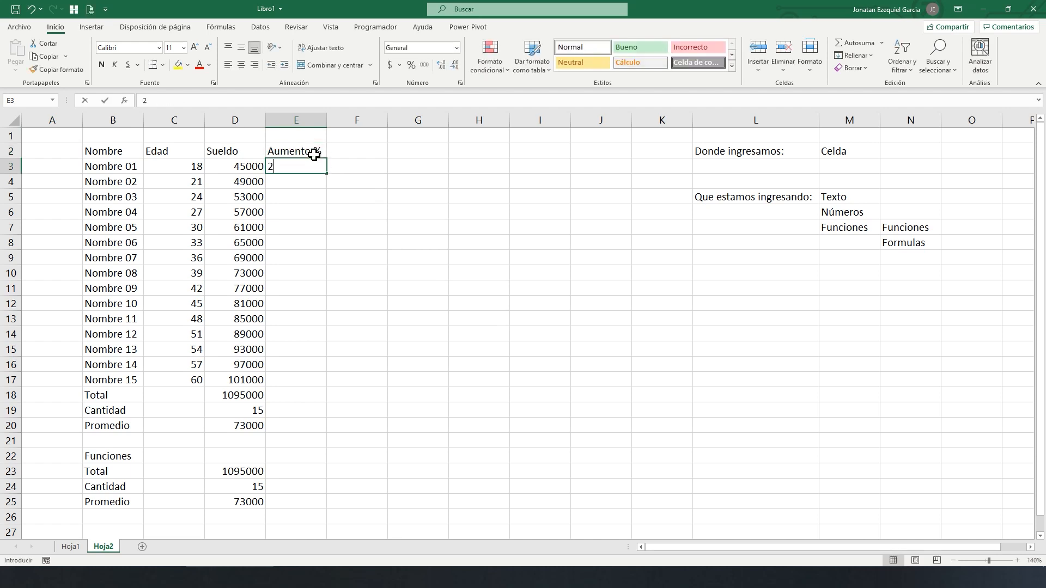
Step: Enter 25% in E3 and fill it down the Aumento % column through E17
type("25%")
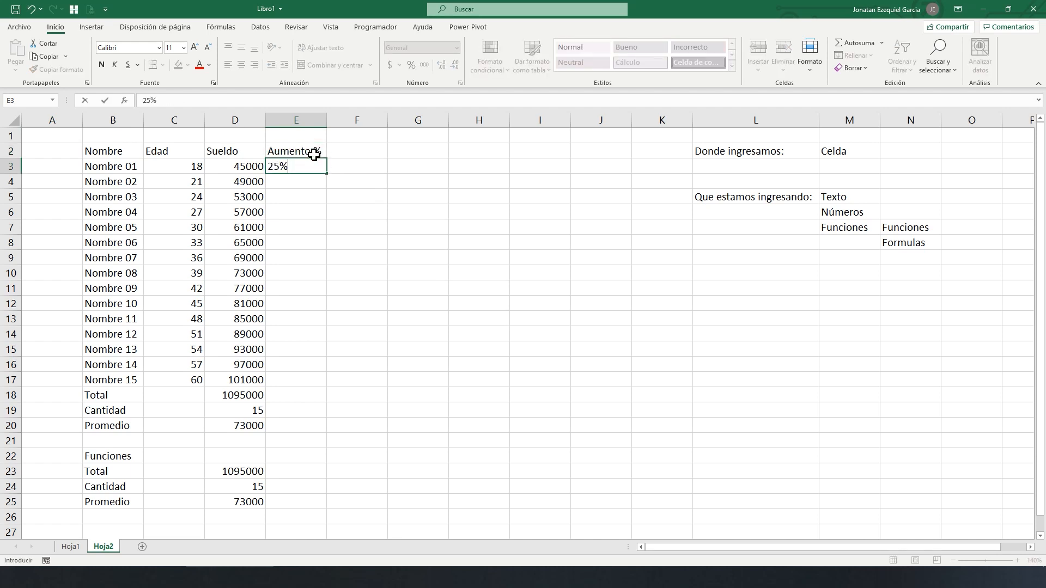
key("Return")
key("Up")
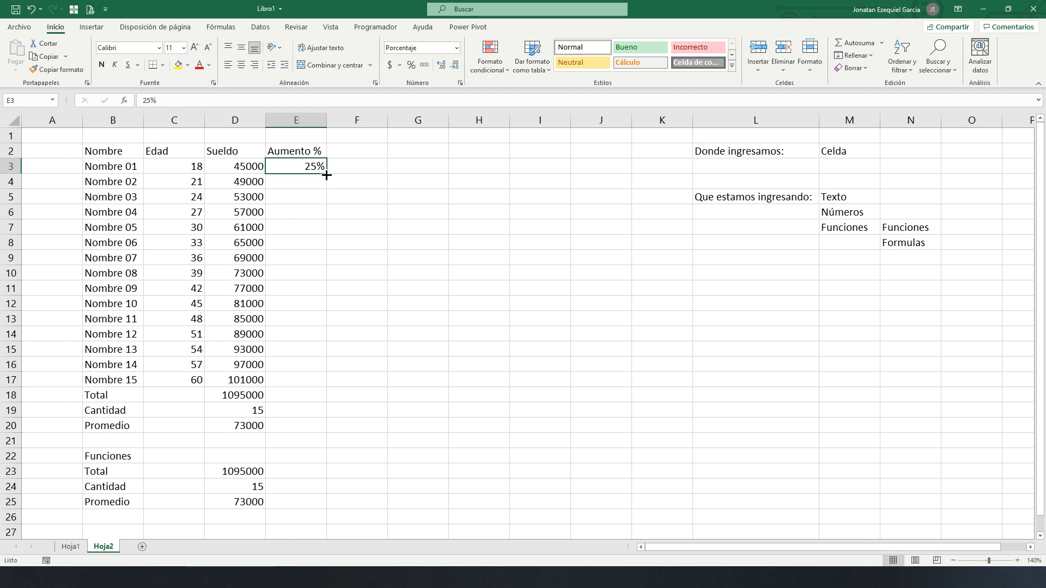
left_click_drag(327, 175, 326, 175)
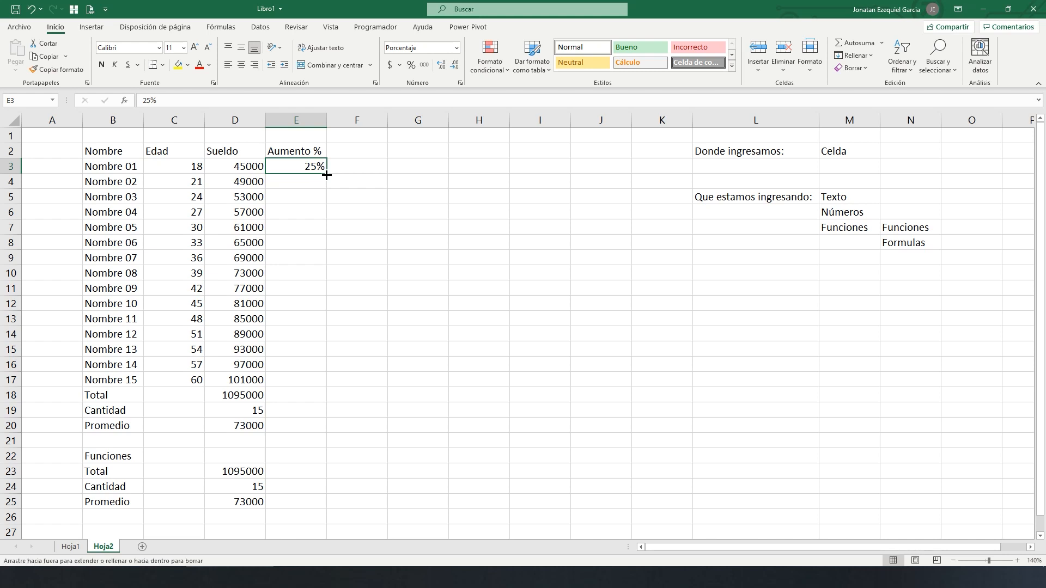
left_click_drag(327, 175, 301, 390)
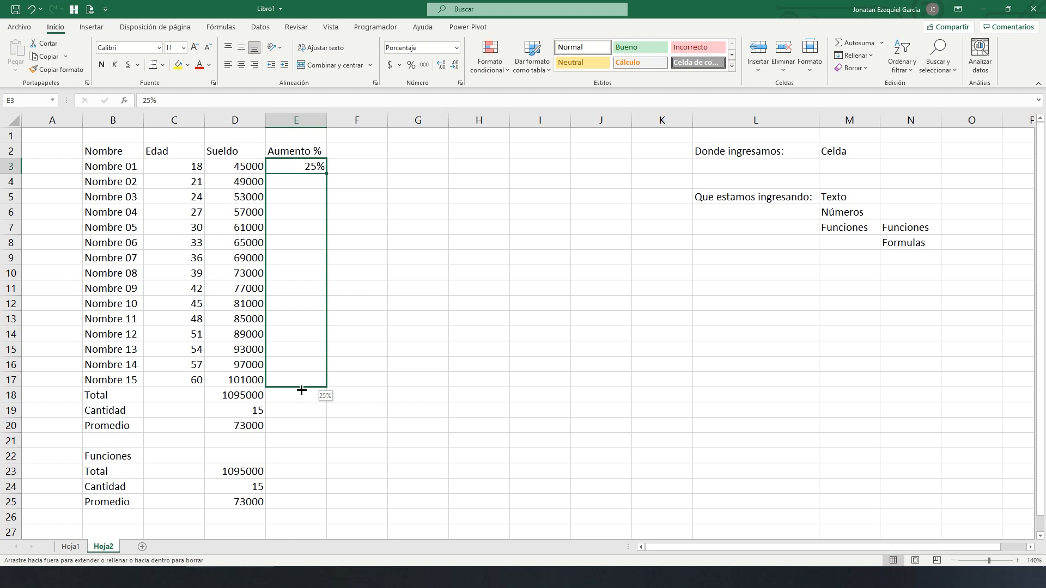
Step: Fill 25% down the Aumento % column to row 17 and insert a blank row above the first Total row
left_click_drag(302, 390, 301, 390)
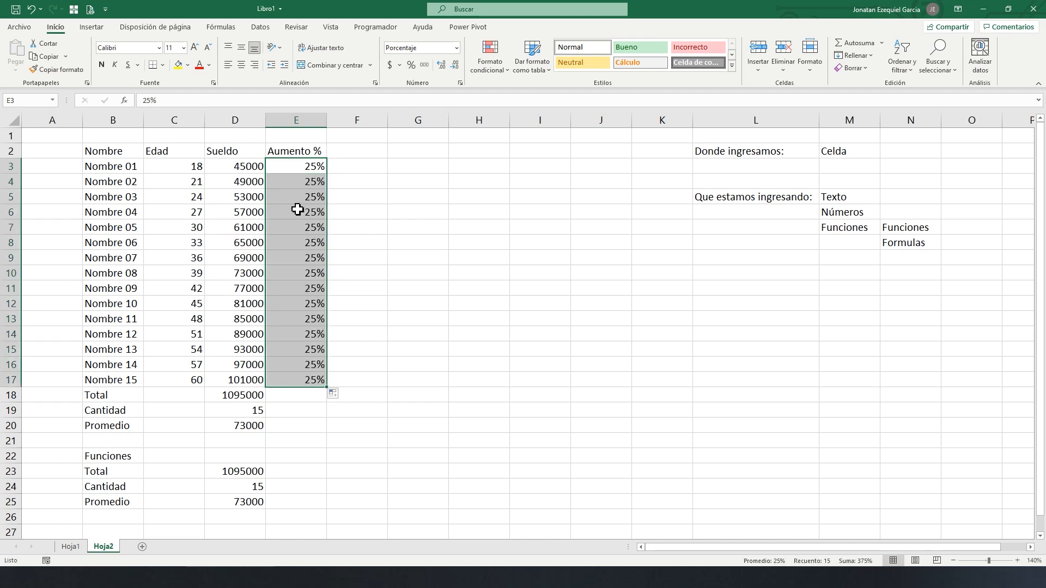
left_click(303, 394)
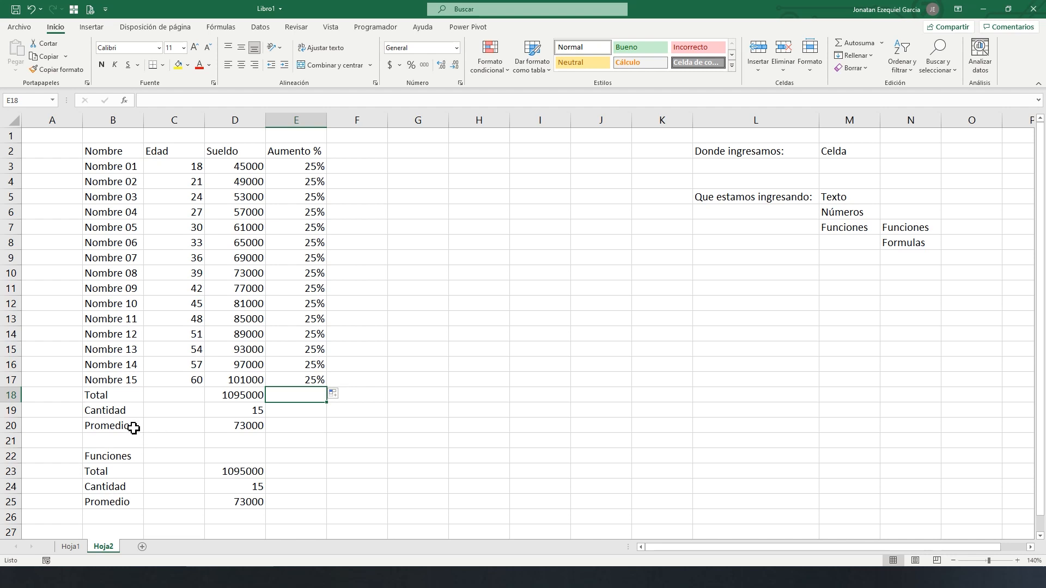
right_click(3, 398)
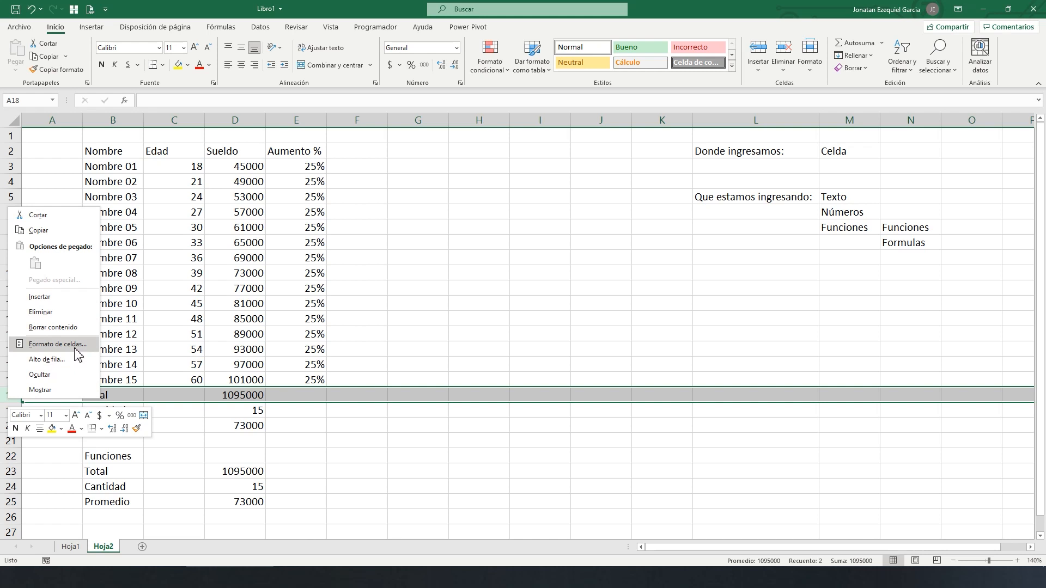
left_click(69, 299)
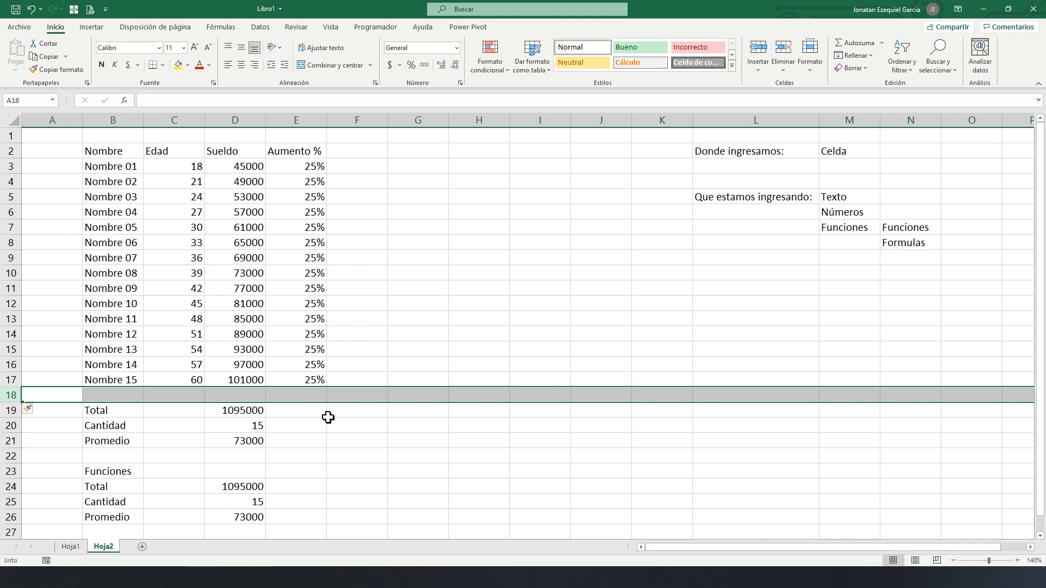
Step: Insert a second blank row at row 18 and delete it again
right_click(12, 396)
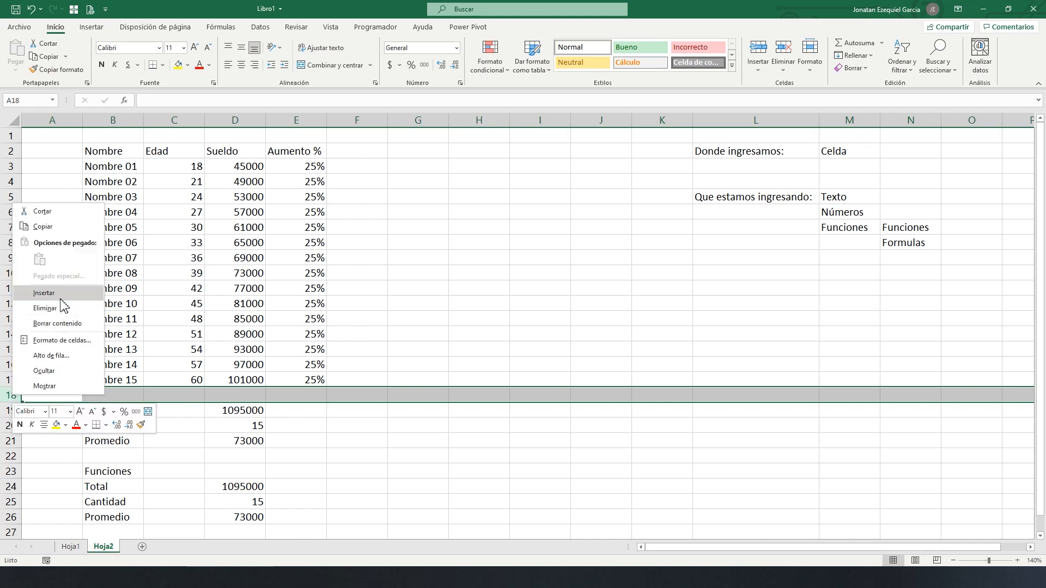
left_click(60, 296)
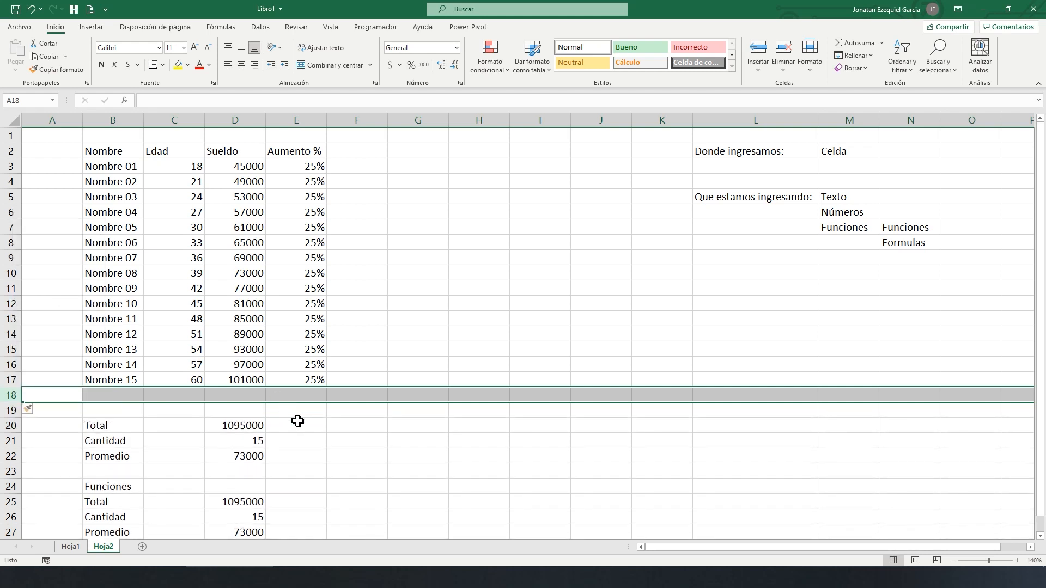
right_click(5, 397)
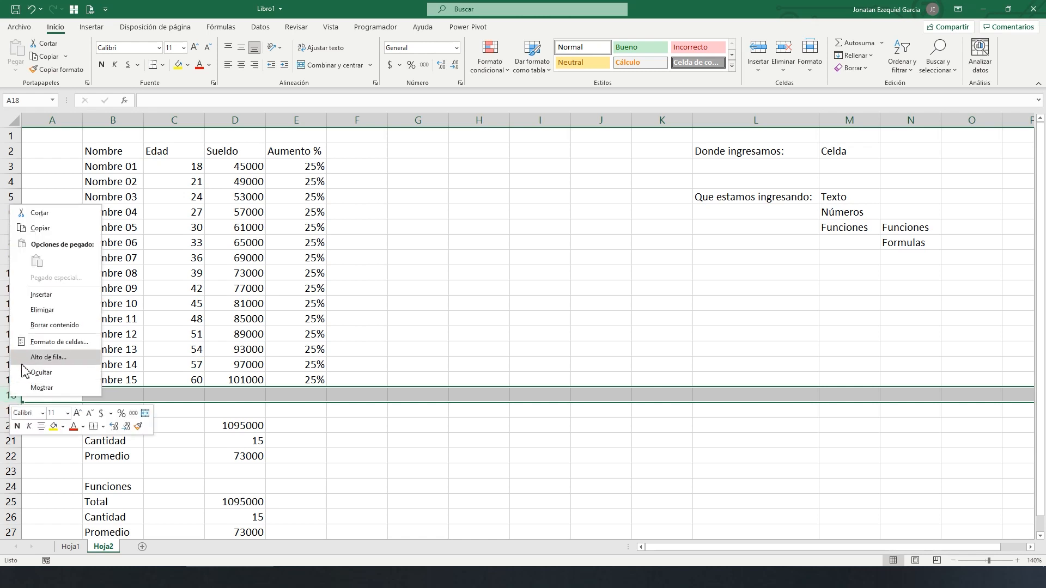
left_click(41, 311)
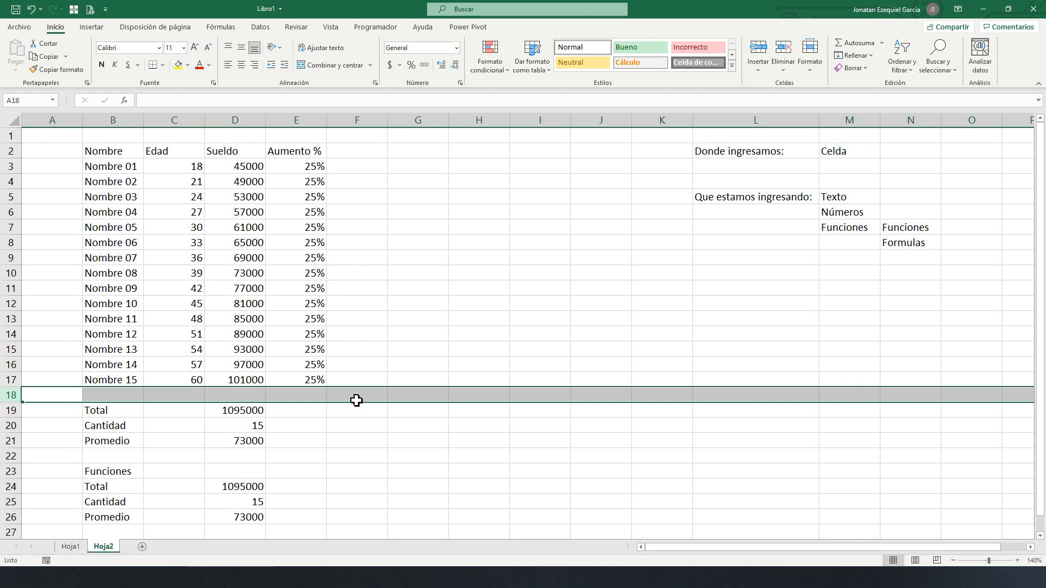
left_click(356, 401)
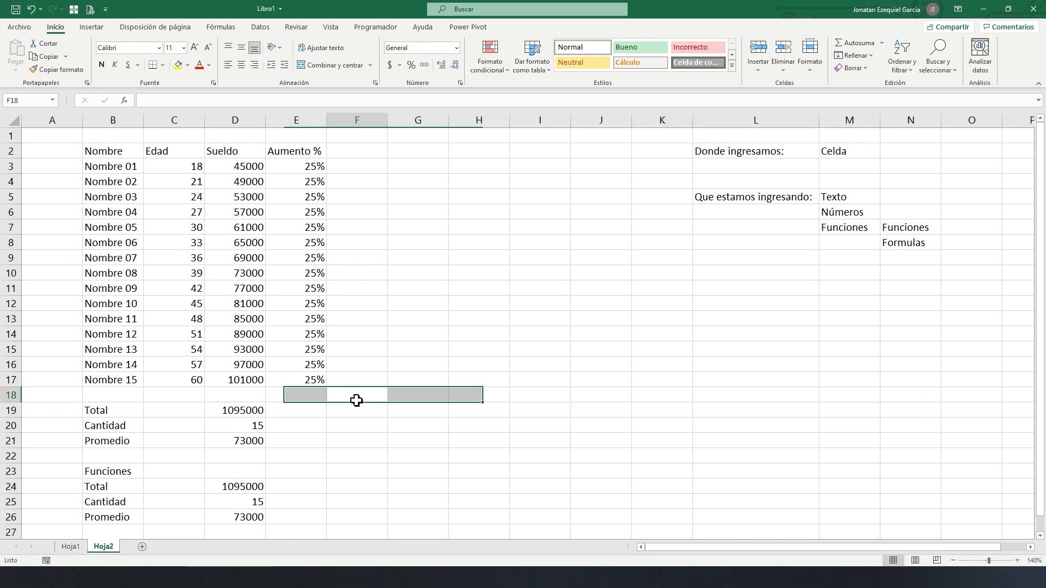
Step: Add the column header "Aumeto $" in F2, next to Aumento %
left_click(350, 151)
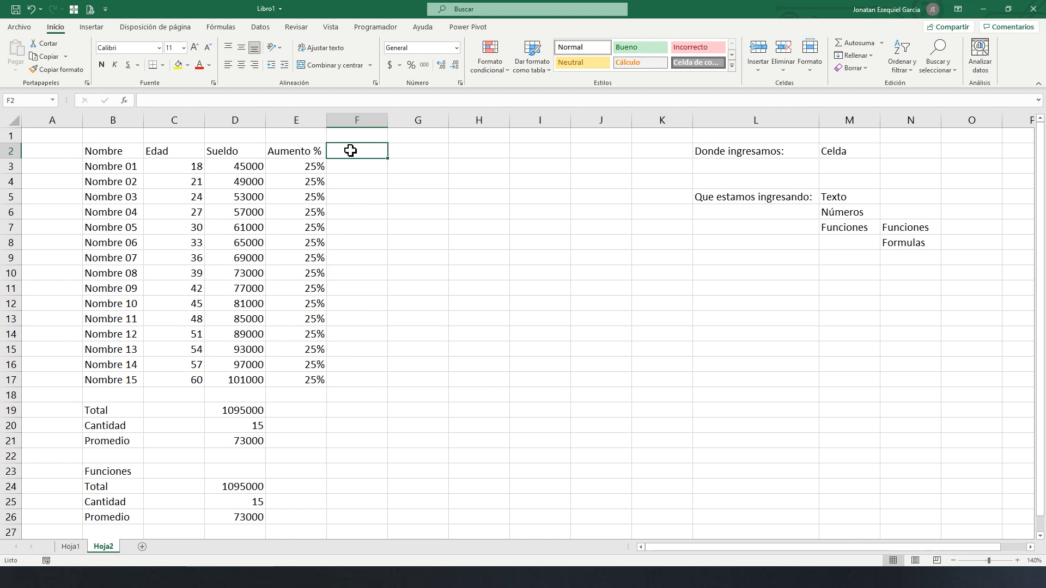
type("Aumento")
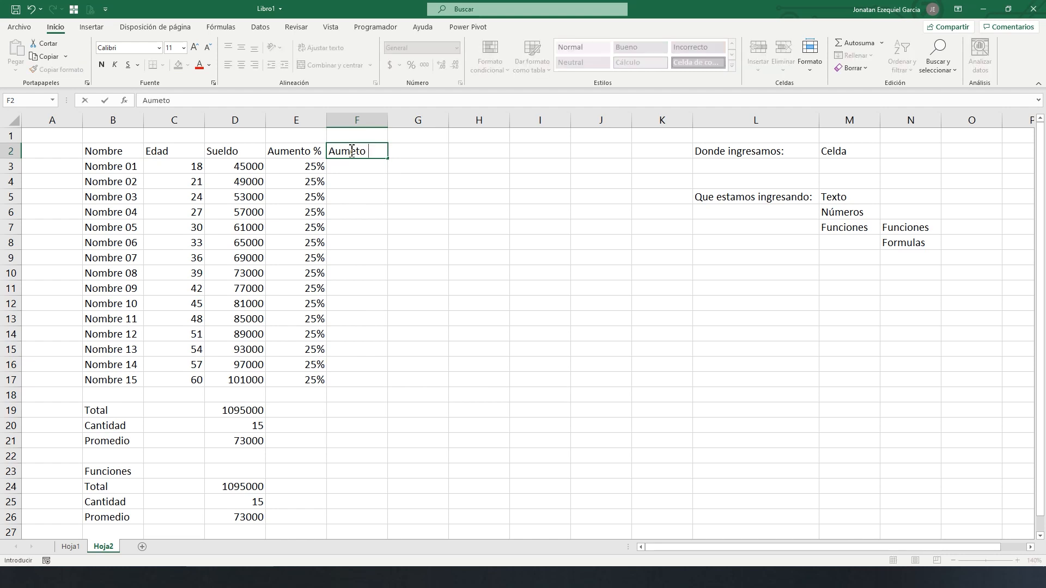
type(" $")
key("Return")
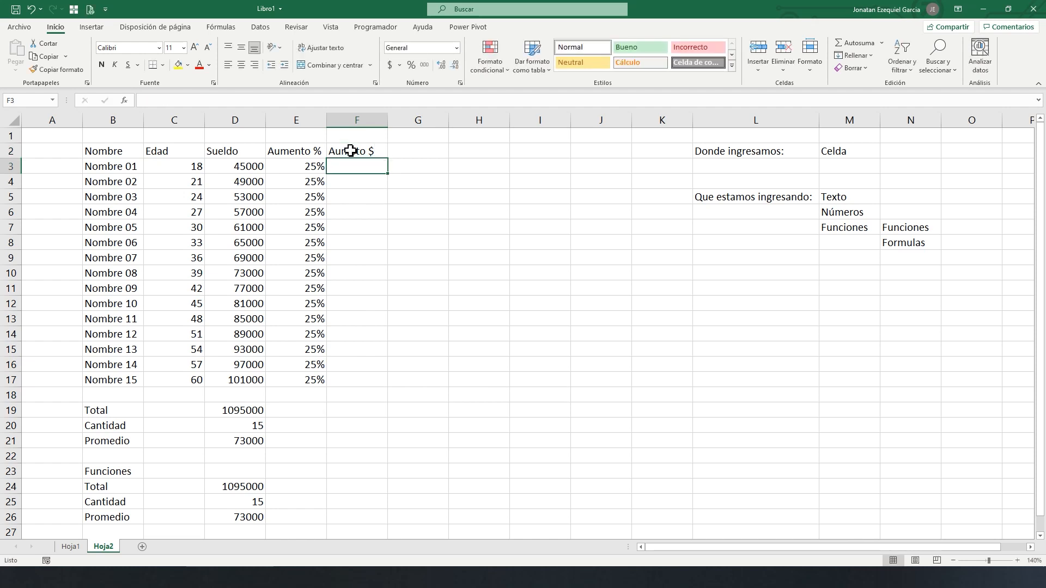
Step: Calculate the increase amount in F3 with the formula +D3*E3 and fill it down through F17
type("+")
key("Left")
key("Left")
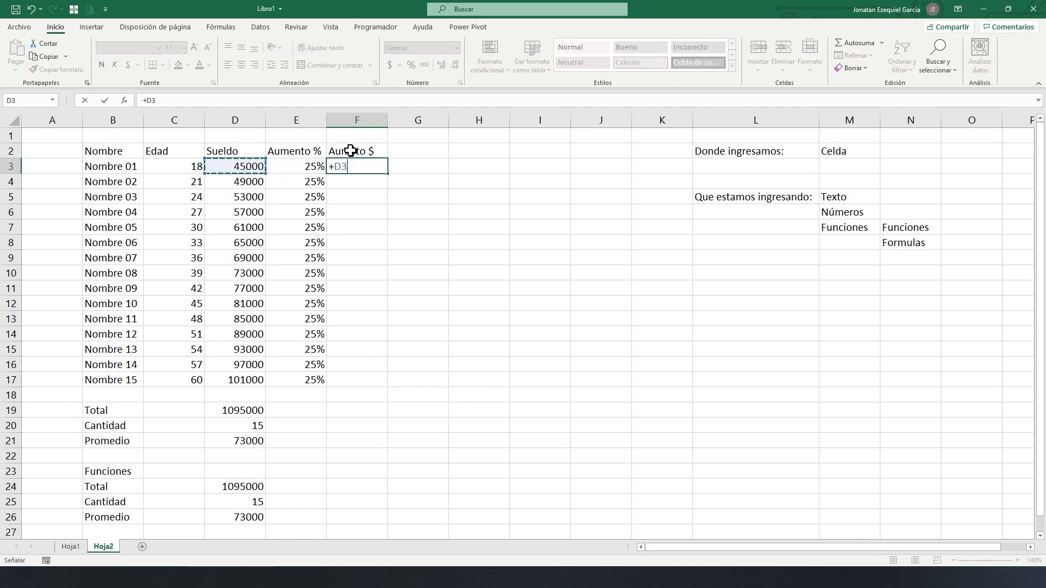
type("*")
key("Left")
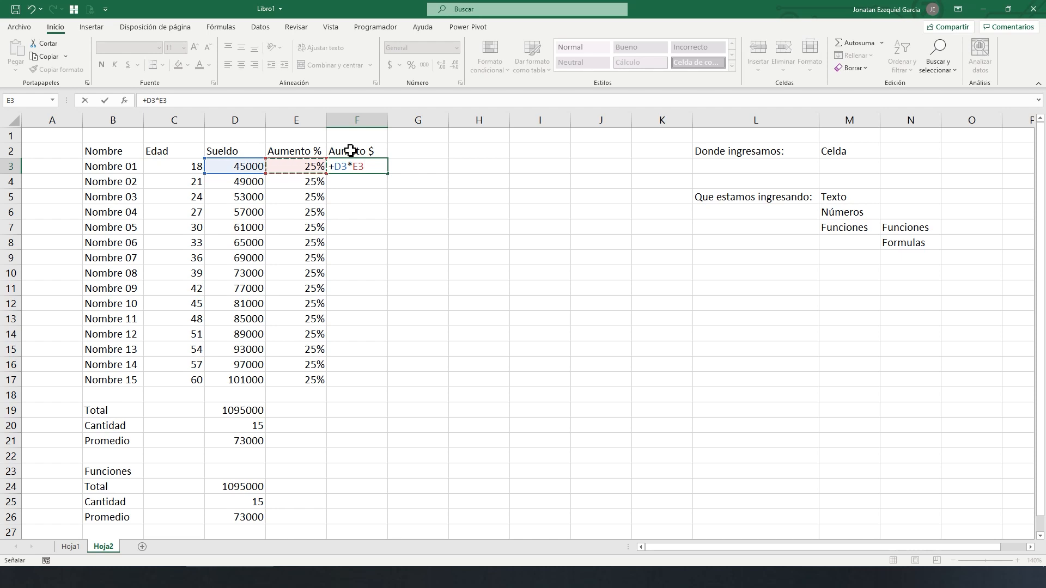
key("Return")
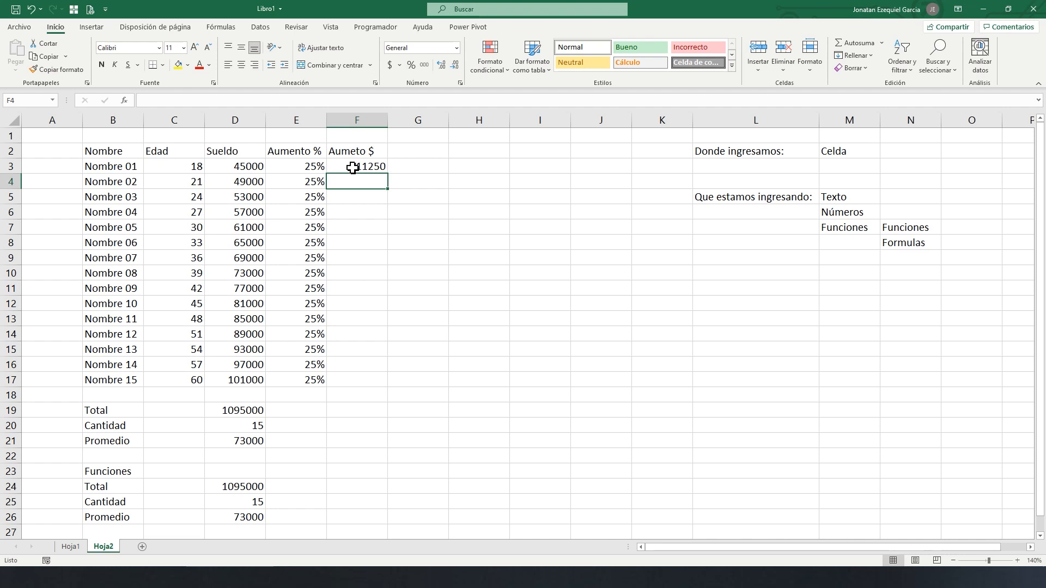
left_click(353, 168)
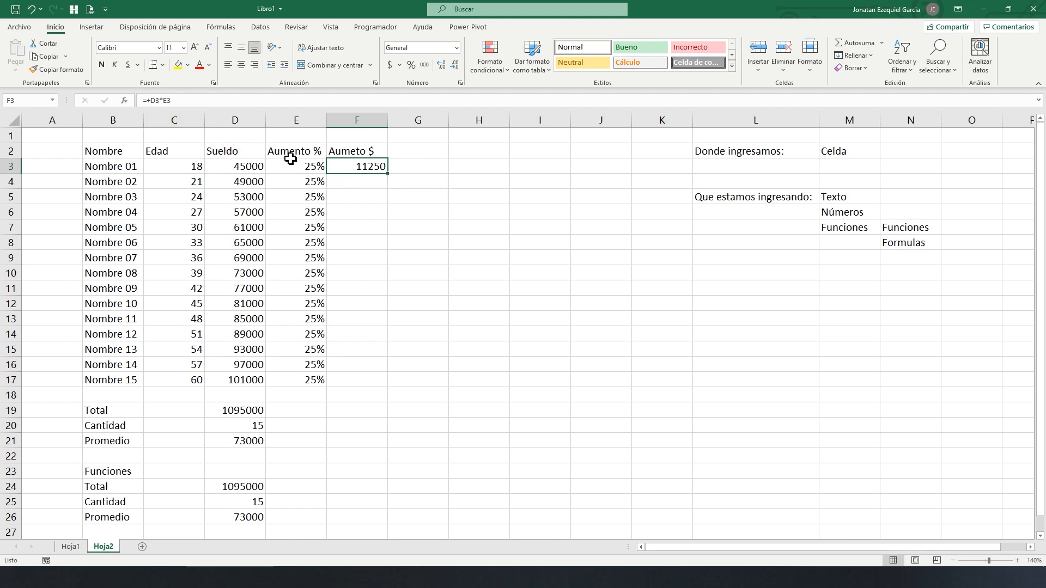
double_click(389, 175)
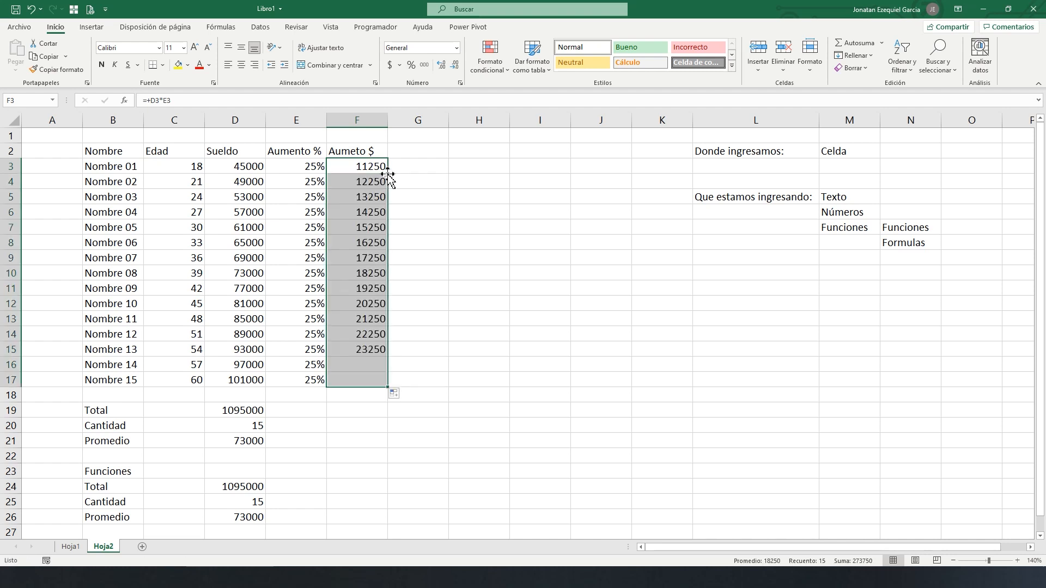
left_click(381, 335)
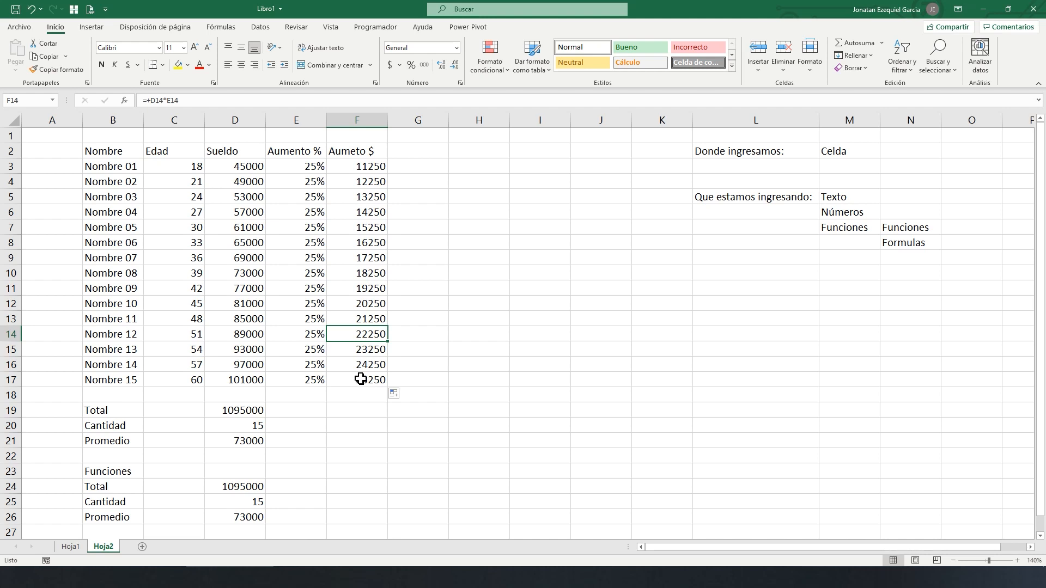
Step: Add the column header "Nuevo sueldo" in G2 and widen column G to fit it
left_click(409, 150)
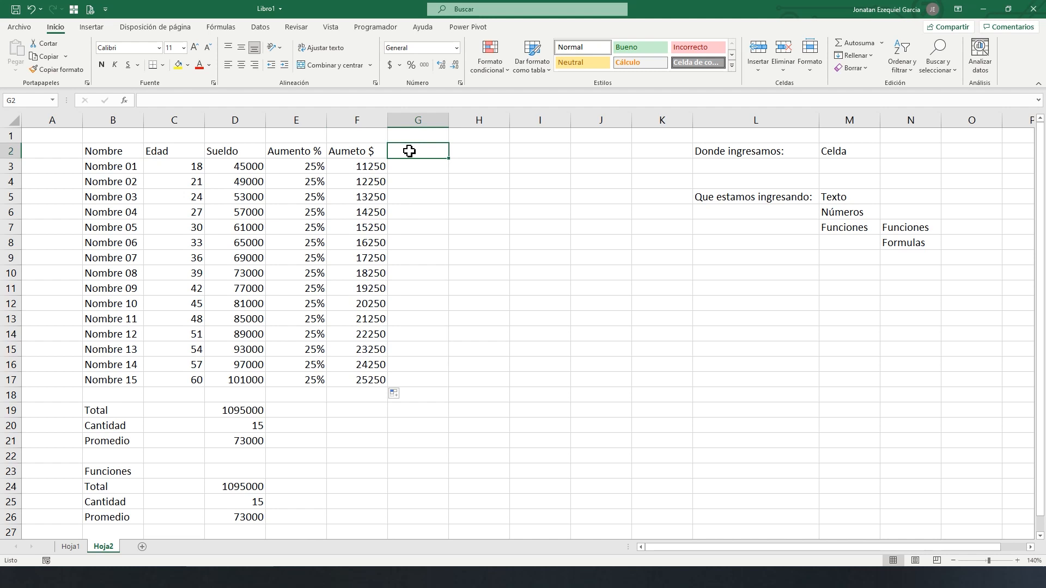
type("Nuevo sueldo")
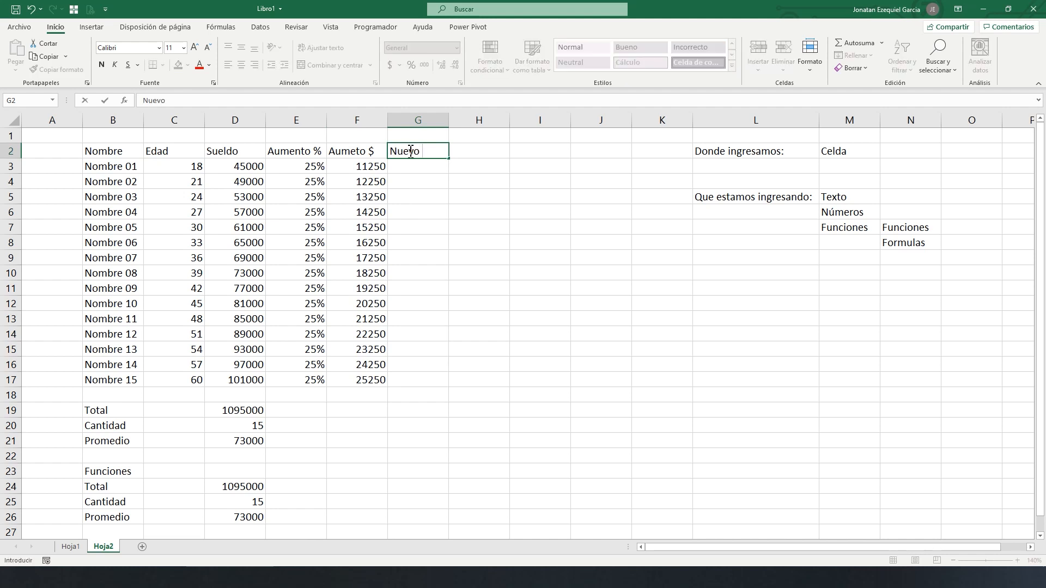
key("Return")
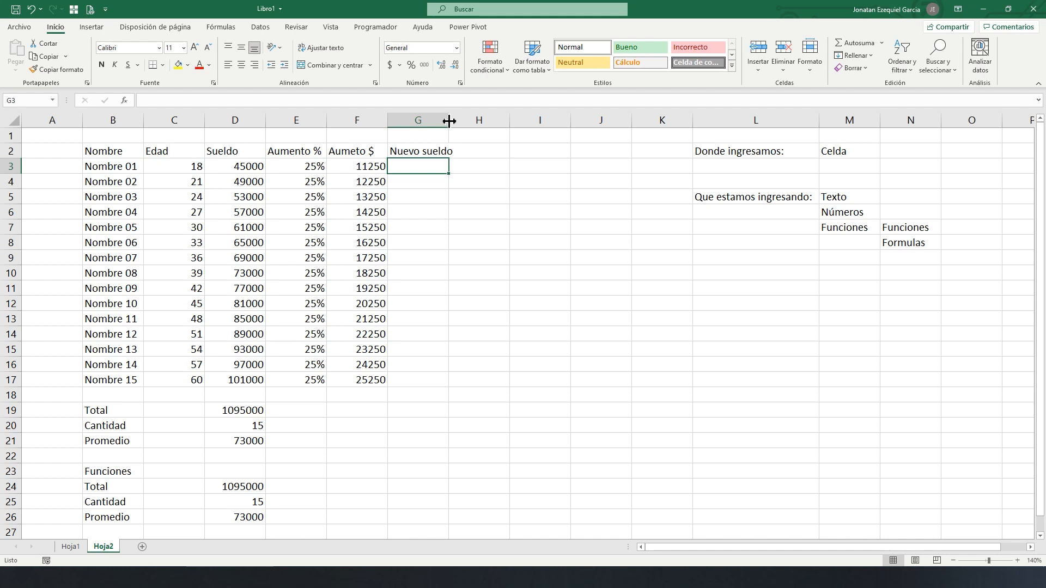
left_click_drag(449, 121, 458, 123)
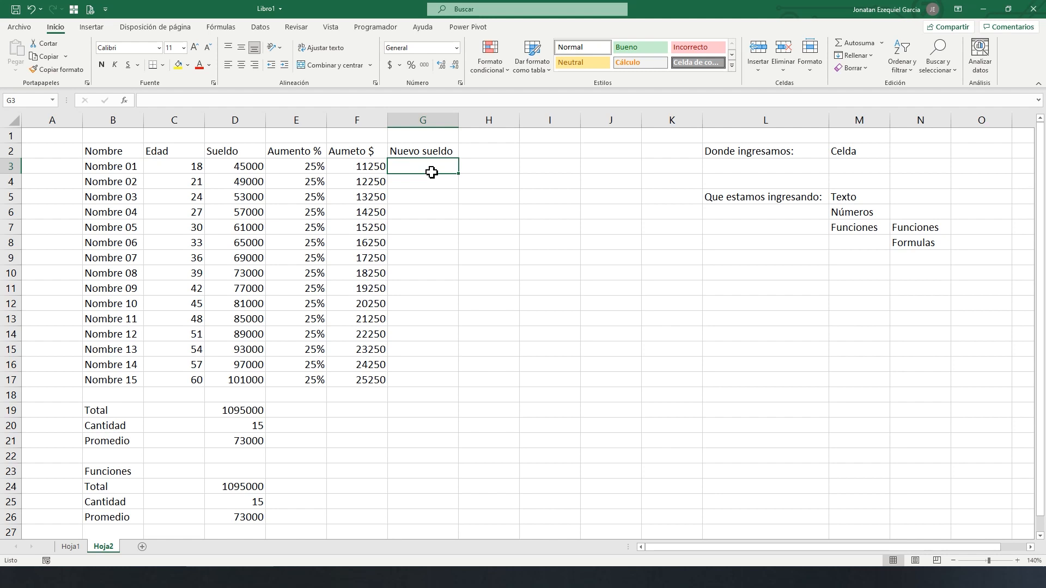
Step: Calculate the new salary in G3 with the formula +F3+D3 and fill it down through G17
type("+")
left_click(374, 167)
type("+")
left_click(237, 171)
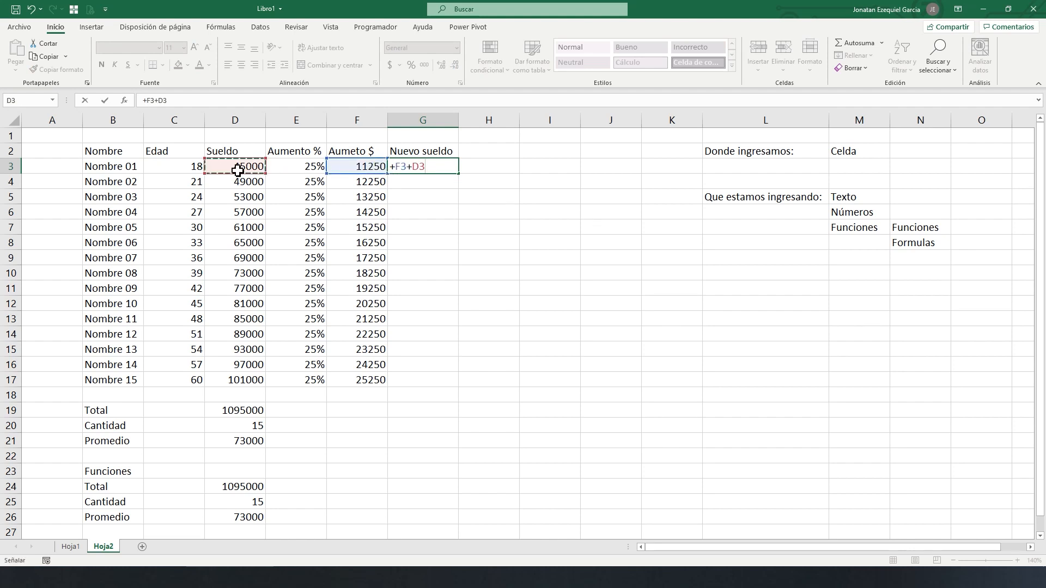
key("Return")
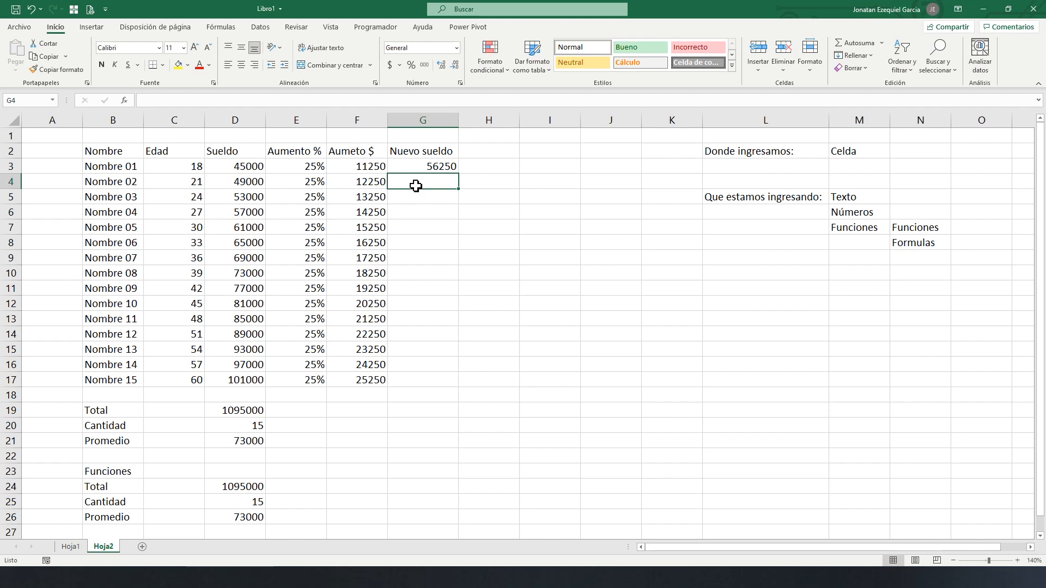
left_click(450, 169)
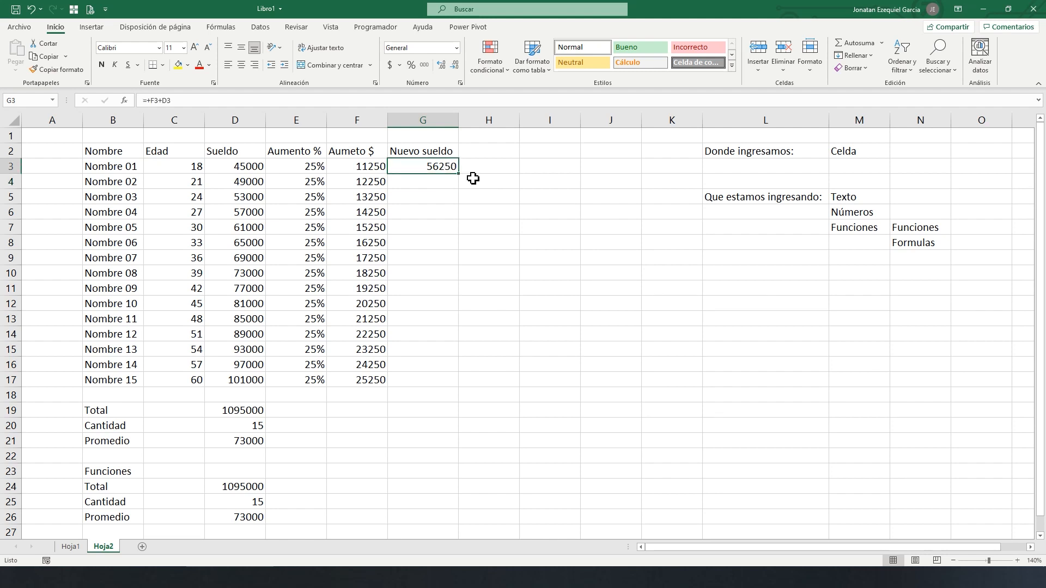
double_click(461, 175)
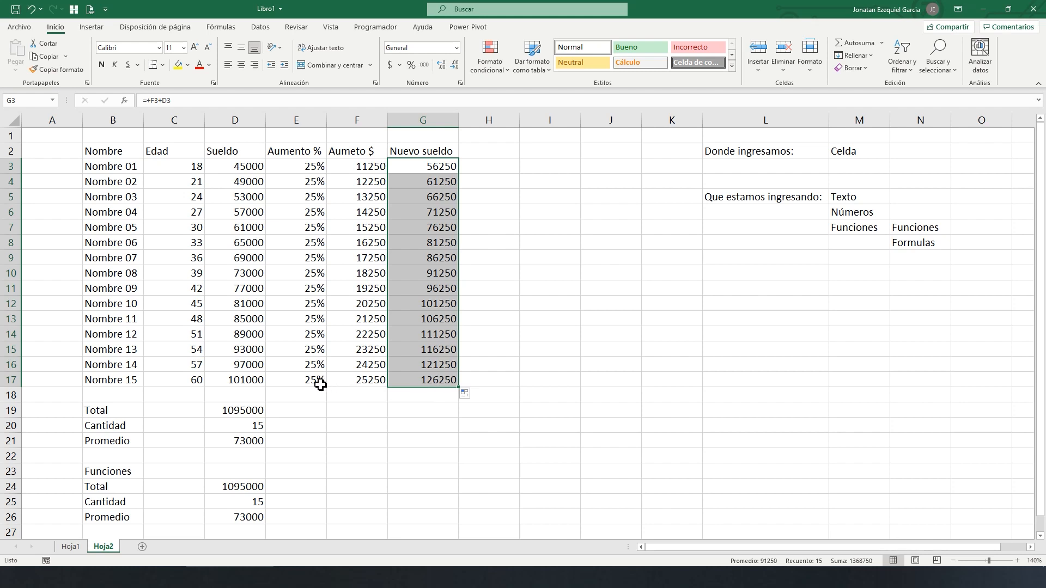
Step: Examine which cells the Total formula in D19 refers to, leaving the formula as it is
left_click(260, 409)
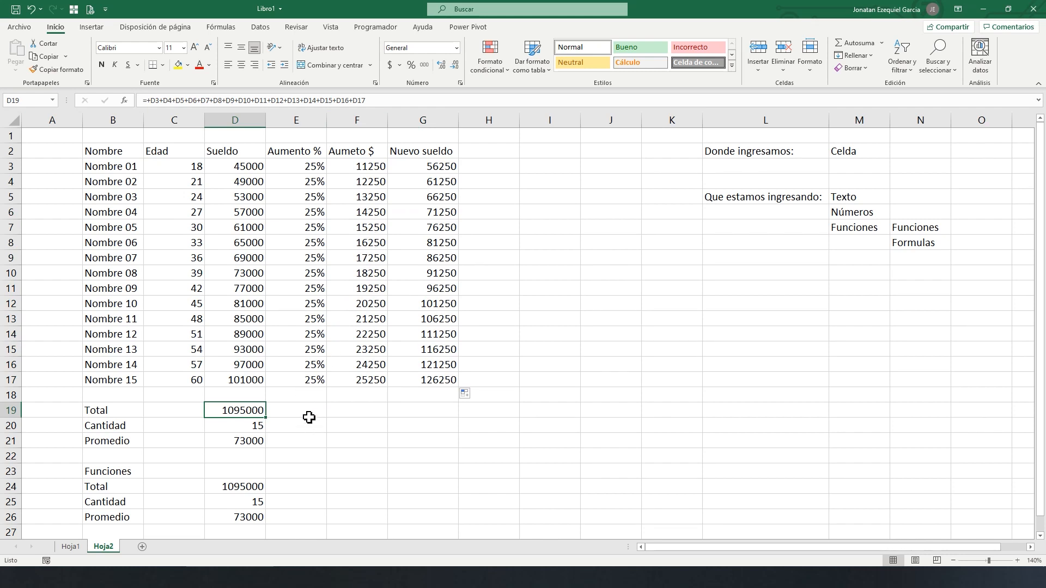
key("F2")
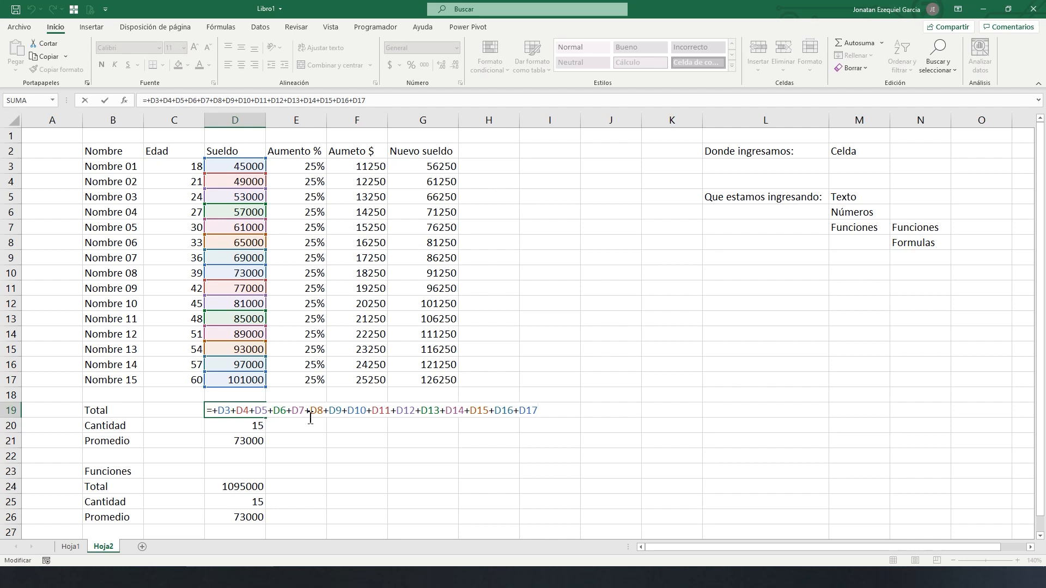
key("ctrl+Return")
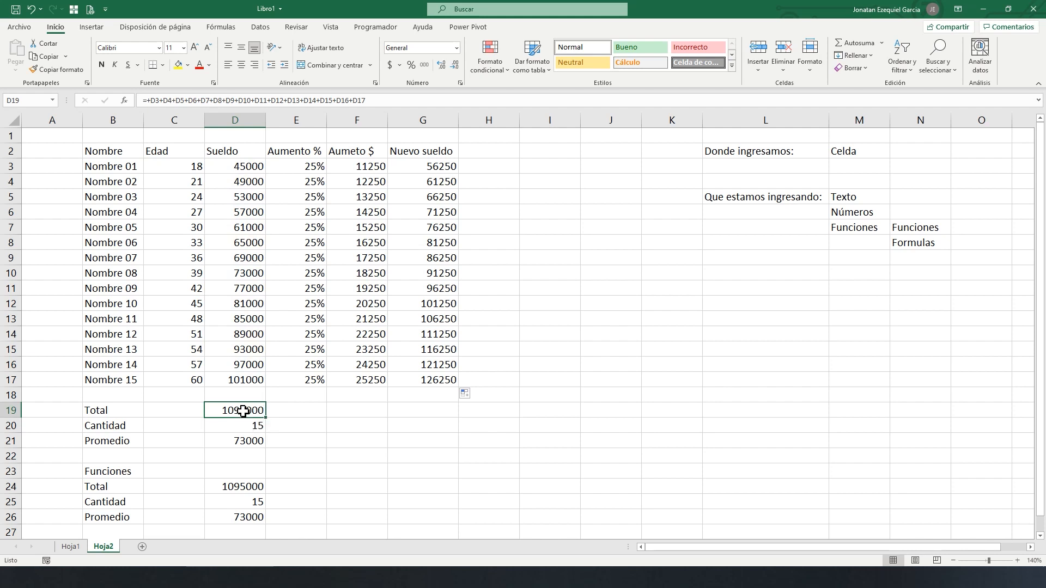
Step: Copy the total, count and average formulas in D19:D26 and paste them under Nuevo sueldo, starting at G19
left_click_drag(243, 411, 224, 519)
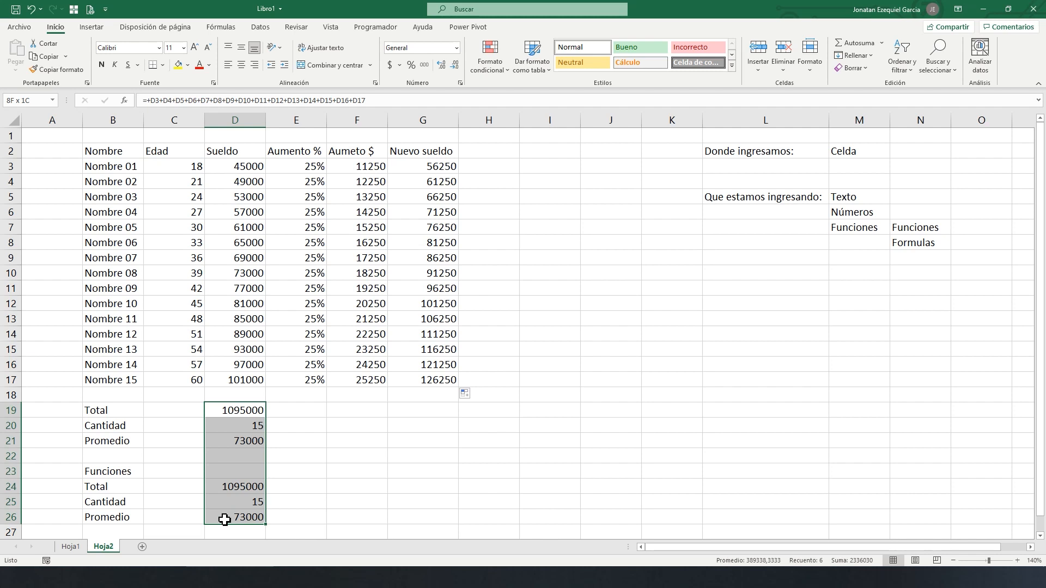
right_click(256, 411)
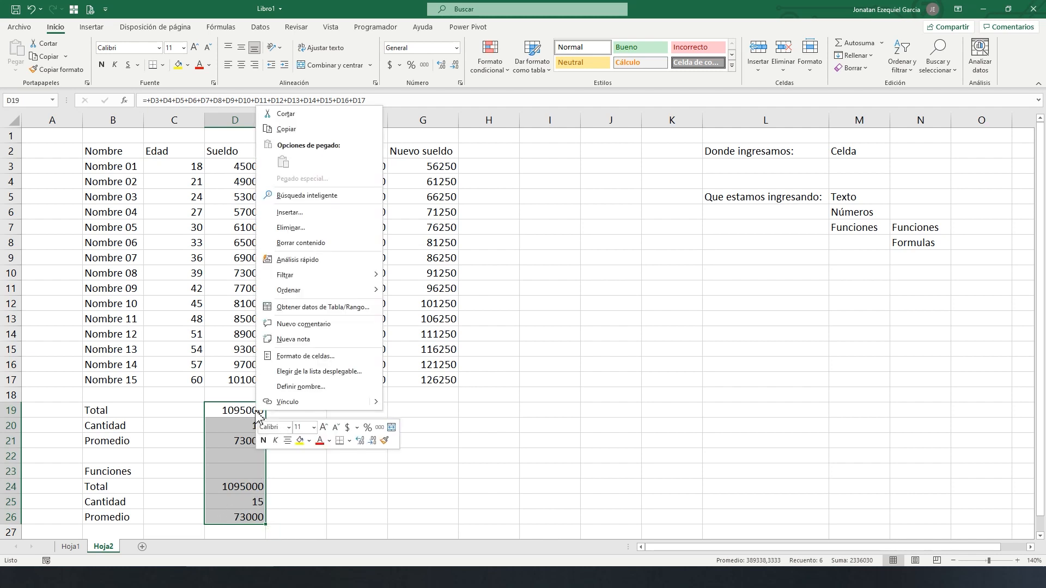
left_click(306, 133)
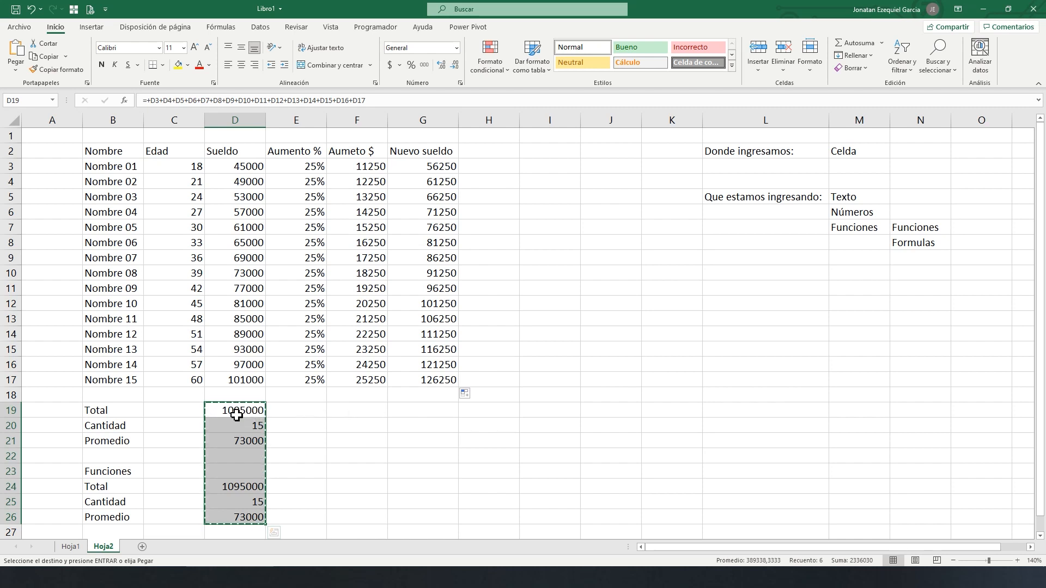
left_click(405, 412)
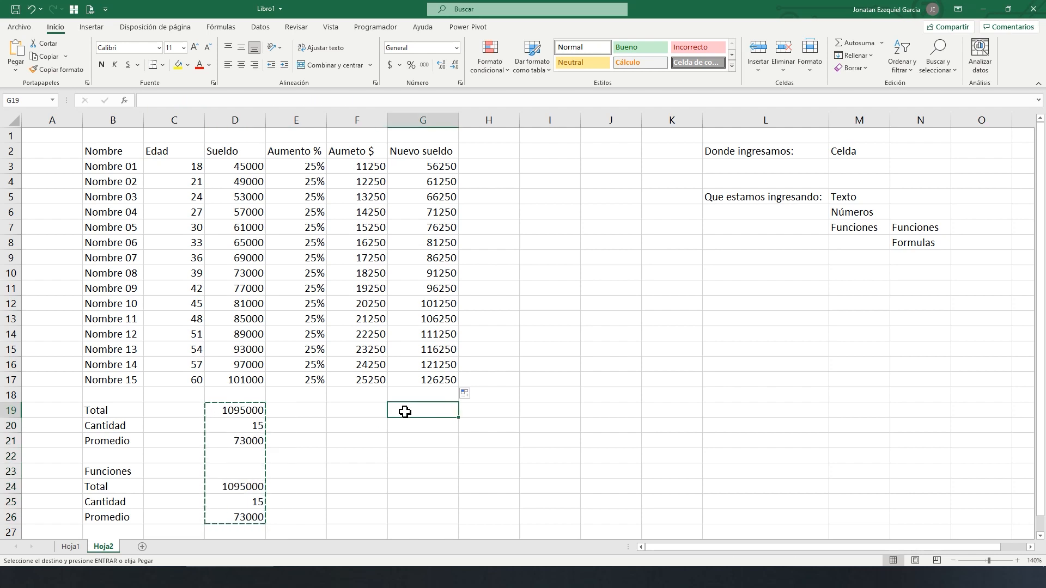
right_click(406, 413)
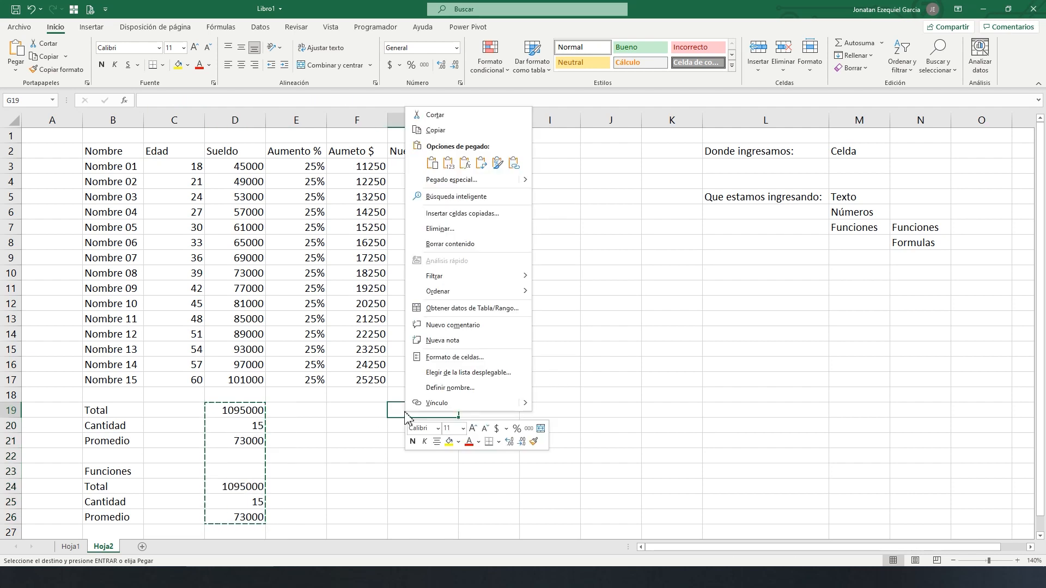
left_click(430, 165)
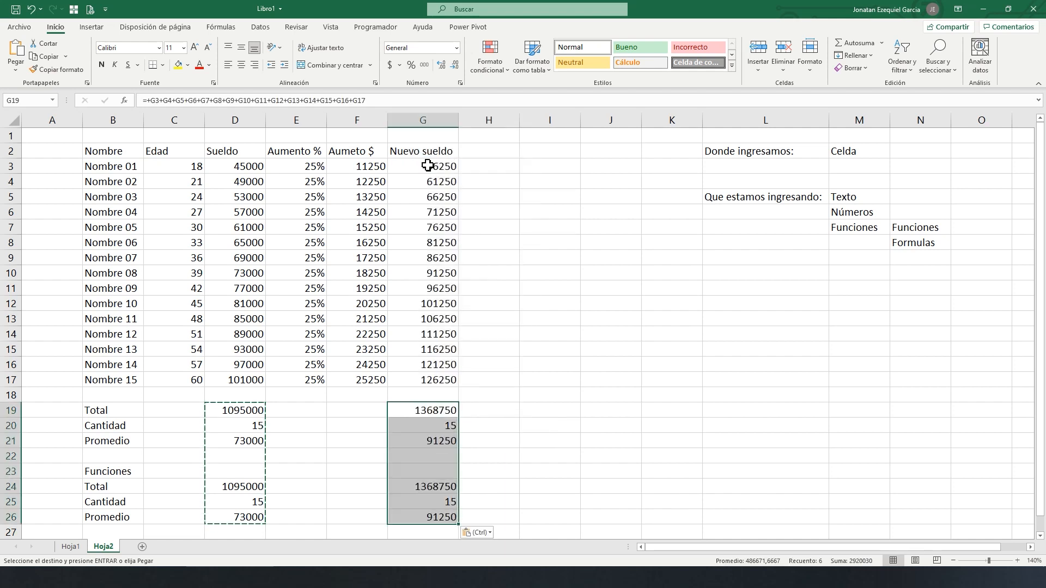
Step: Examine which cells the pasted total, count and average formulas in G19:G26 refer to, leaving them as they are
left_click(443, 411)
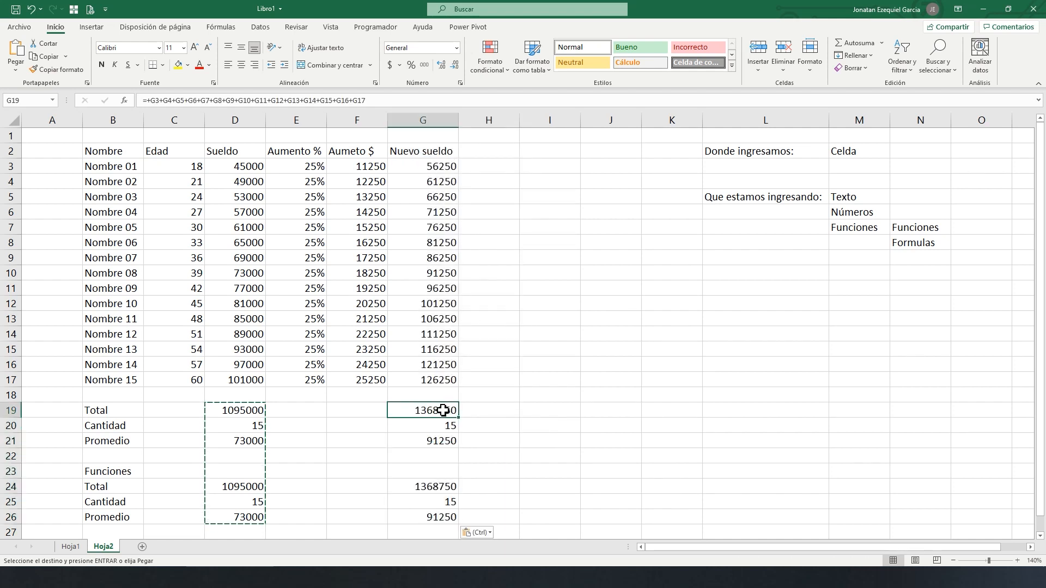
double_click(443, 410)
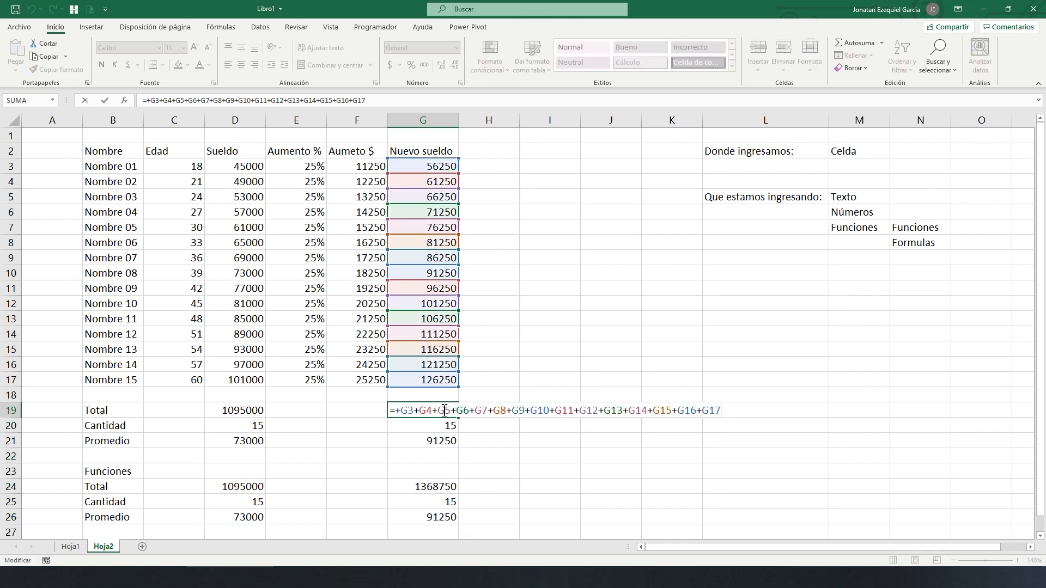
key("Escape")
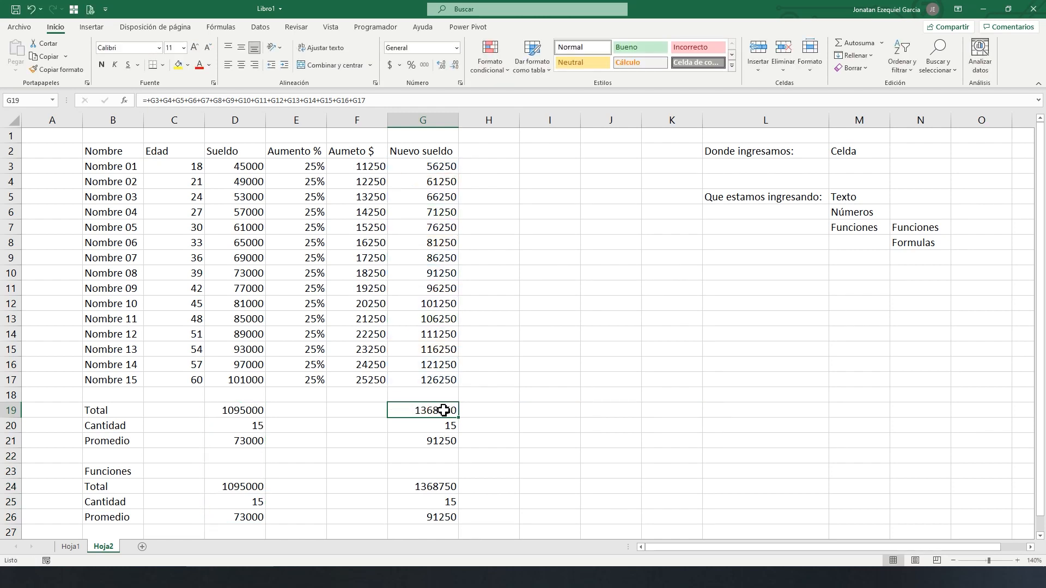
left_click(442, 442)
double_click(446, 444)
key("Escape")
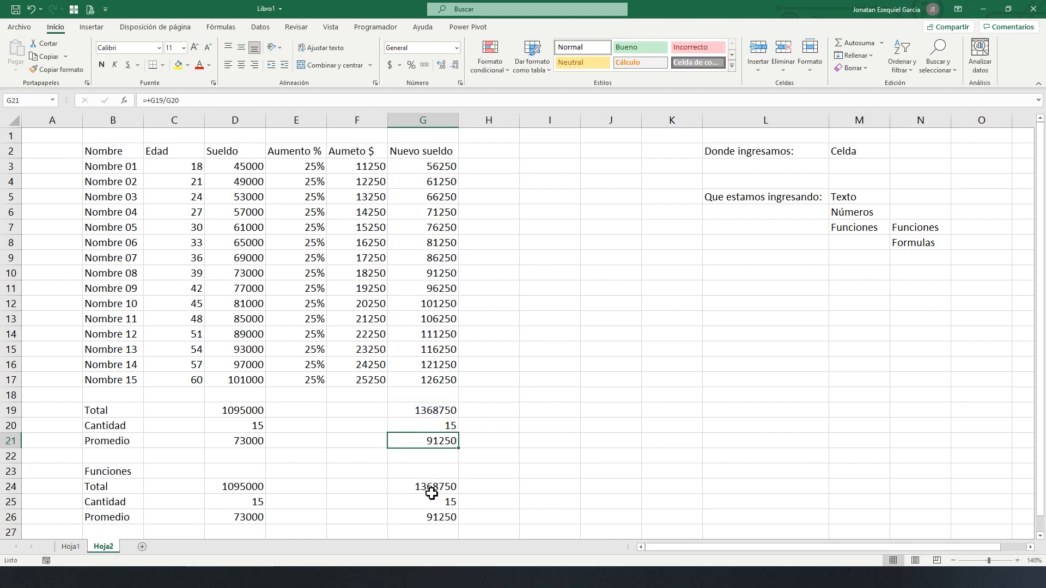
double_click(431, 490)
key("Escape")
double_click(447, 506)
key("Escape")
left_click(446, 515)
double_click(445, 515)
key("Escape")
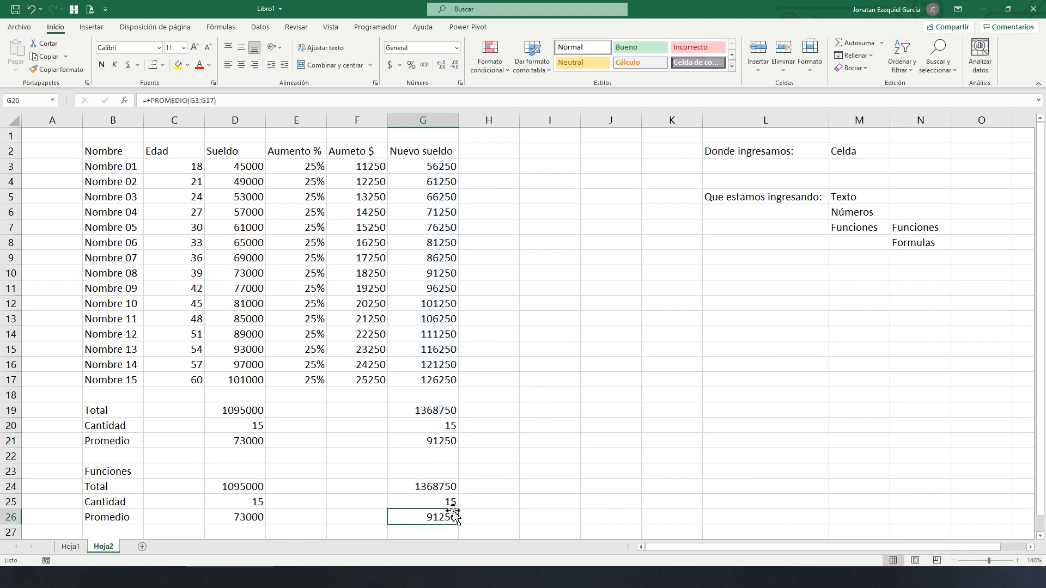
left_click(39, 141)
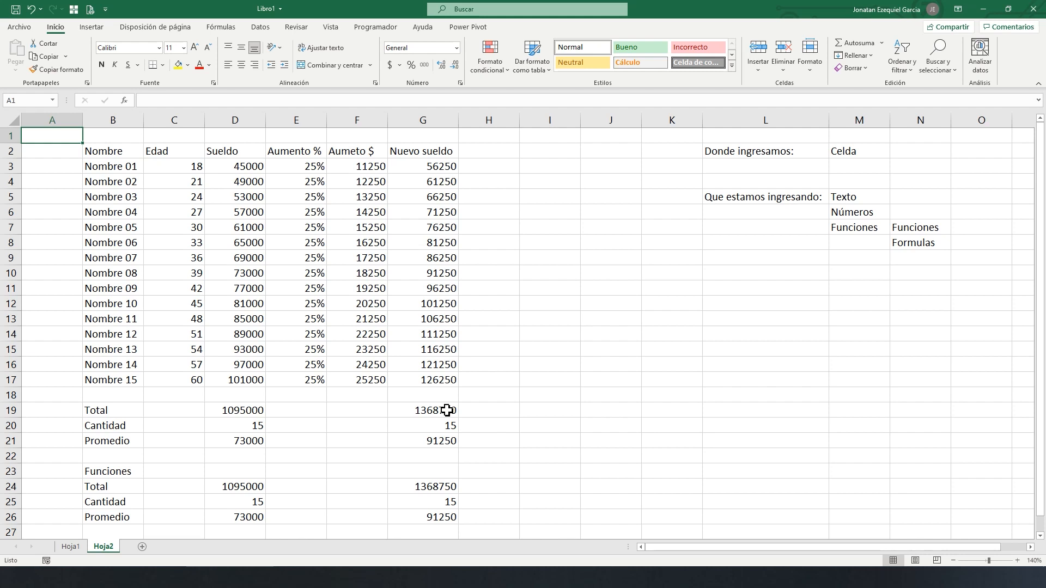
Step: Clear the summary formulas in G19:G26, and undo the deletion, the paste and the fill of the Nuevo sueldo column
left_click_drag(447, 410, 445, 514)
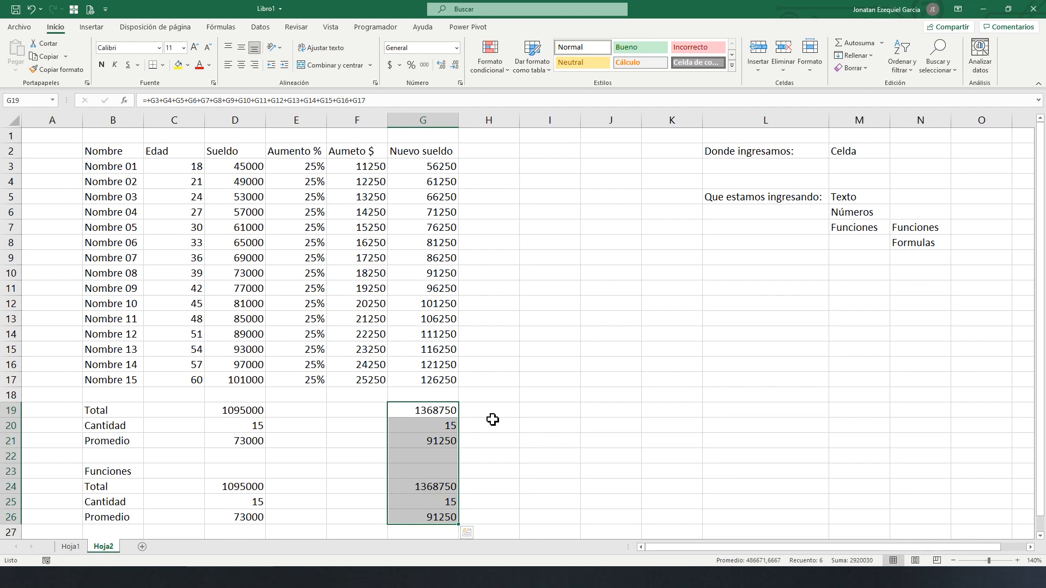
key("Delete")
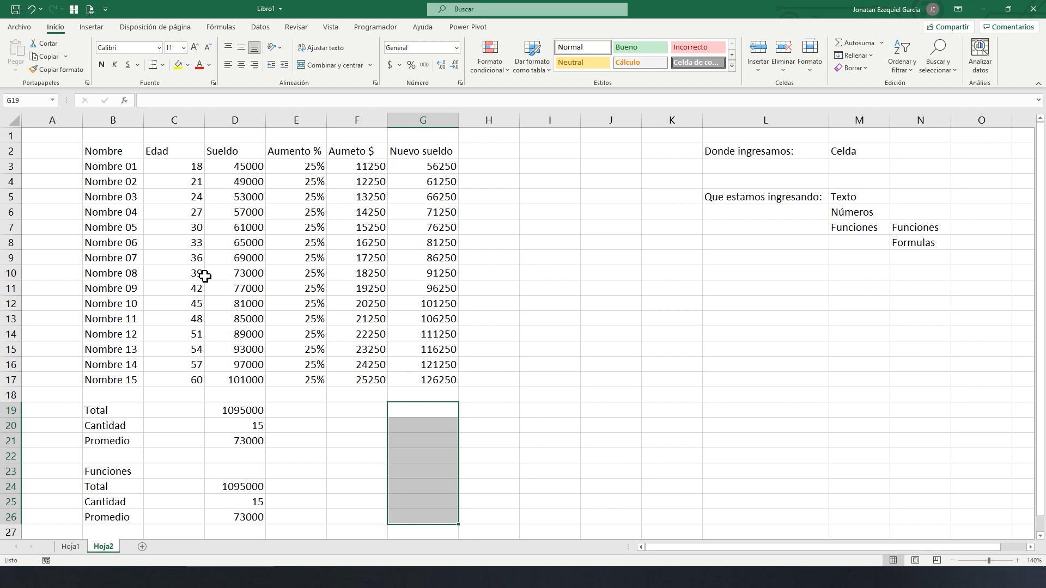
left_click(31, 9)
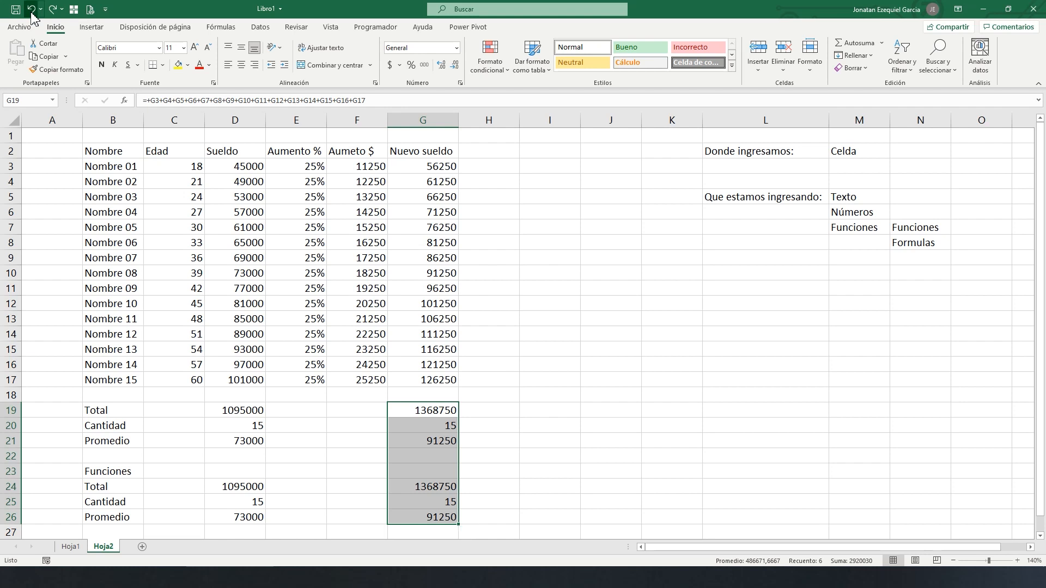
left_click(31, 11)
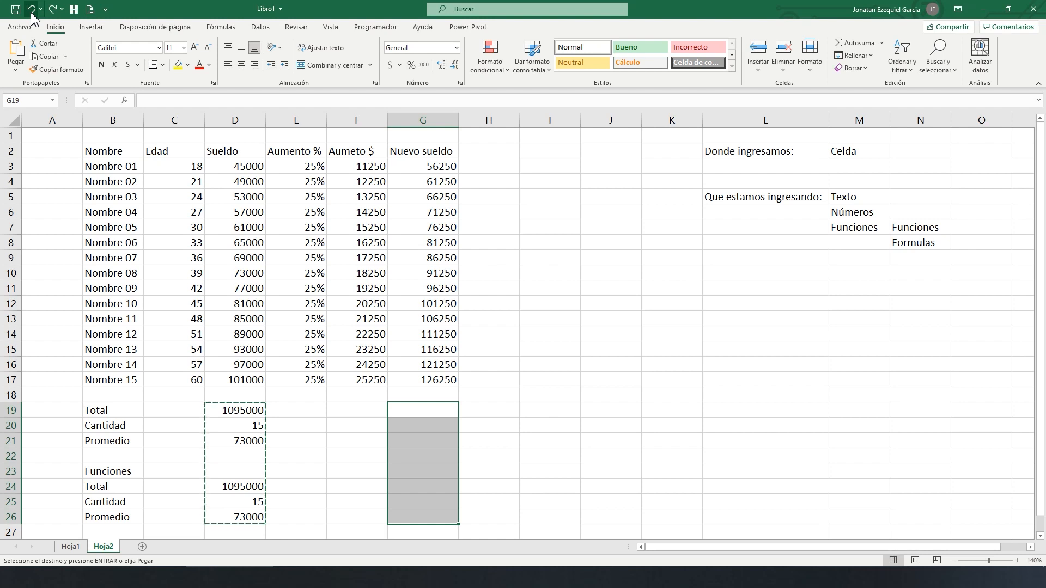
left_click(32, 15)
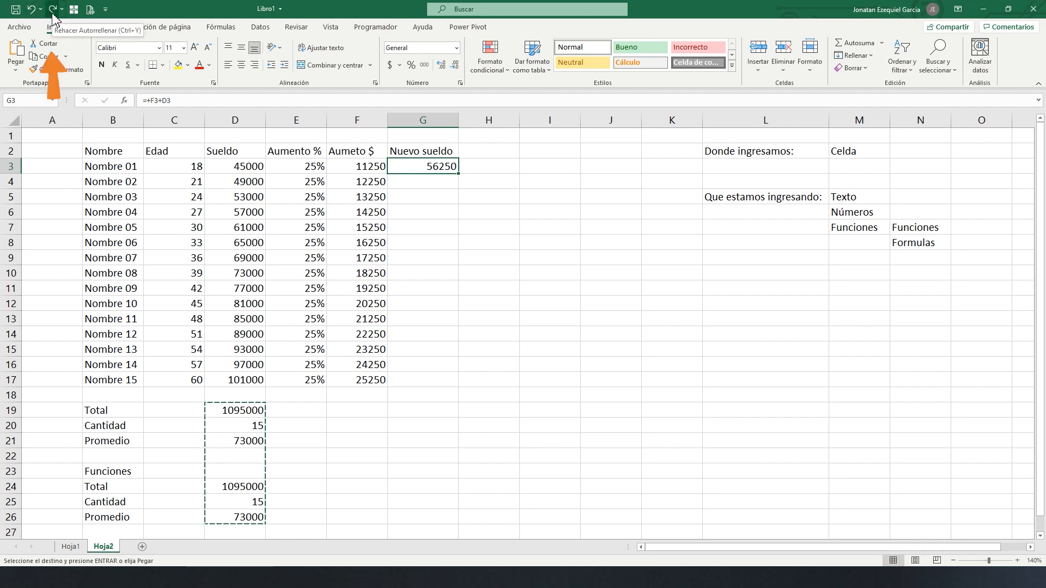
Step: Redo the Nuevo sueldo fill through G17 and the paste of the summary formulas in G19:G26
left_click(53, 13)
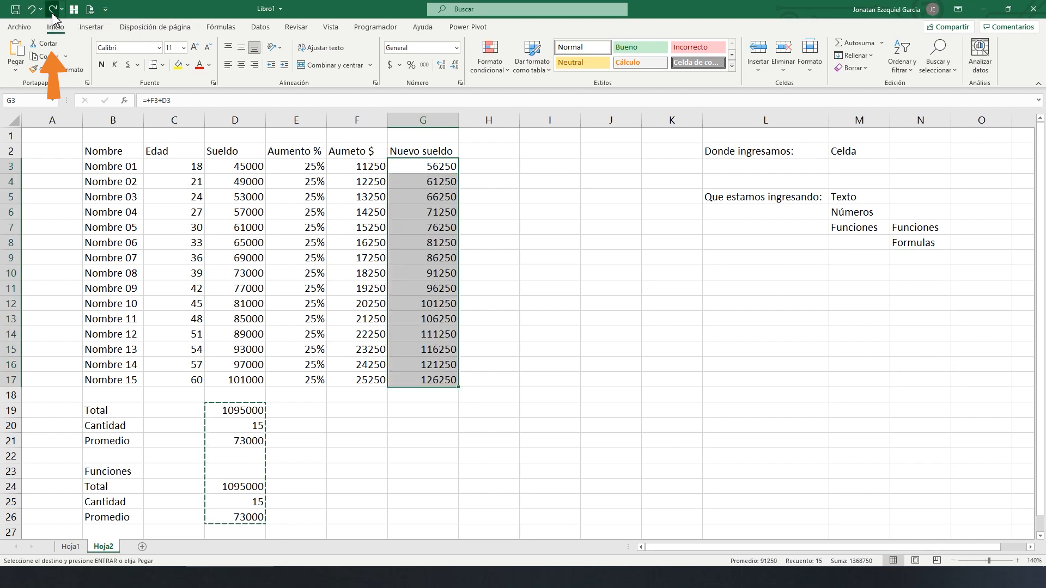
left_click(53, 13)
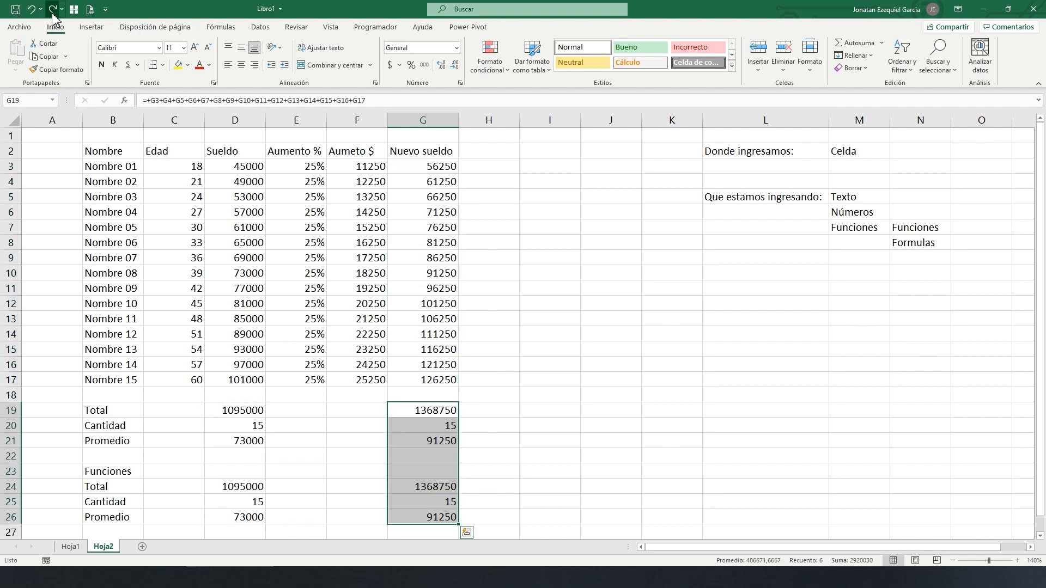
left_click(52, 11)
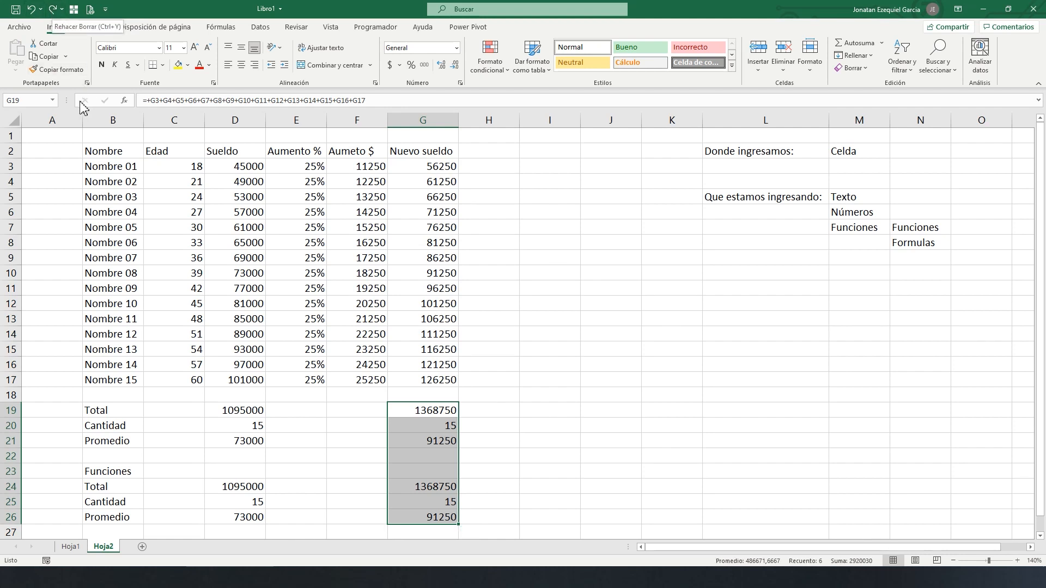
left_click(61, 133)
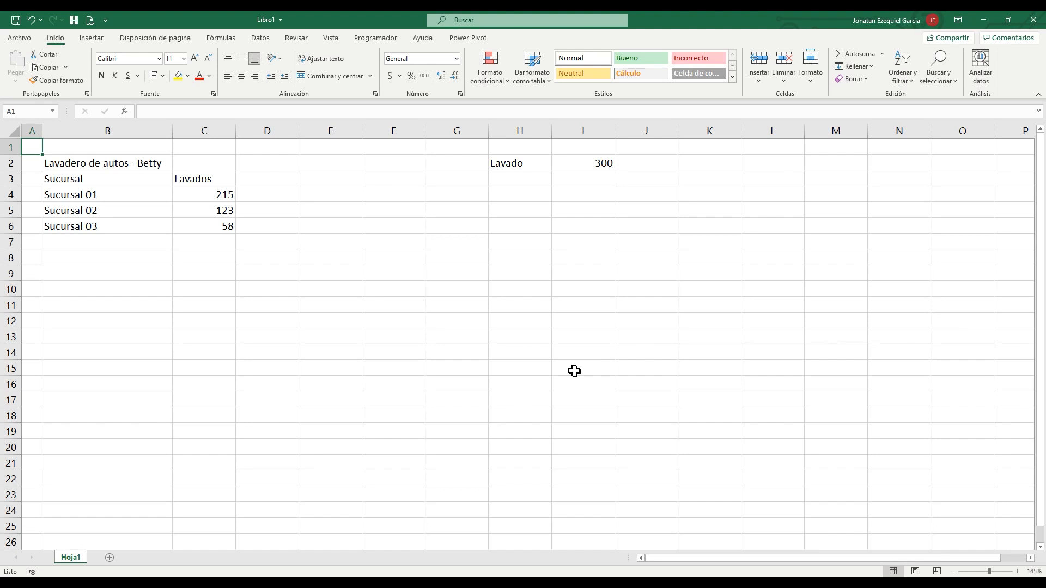
Step: Total the car washes of the three branches in C7 with the formula +suma(C4:C6)
left_click(193, 241)
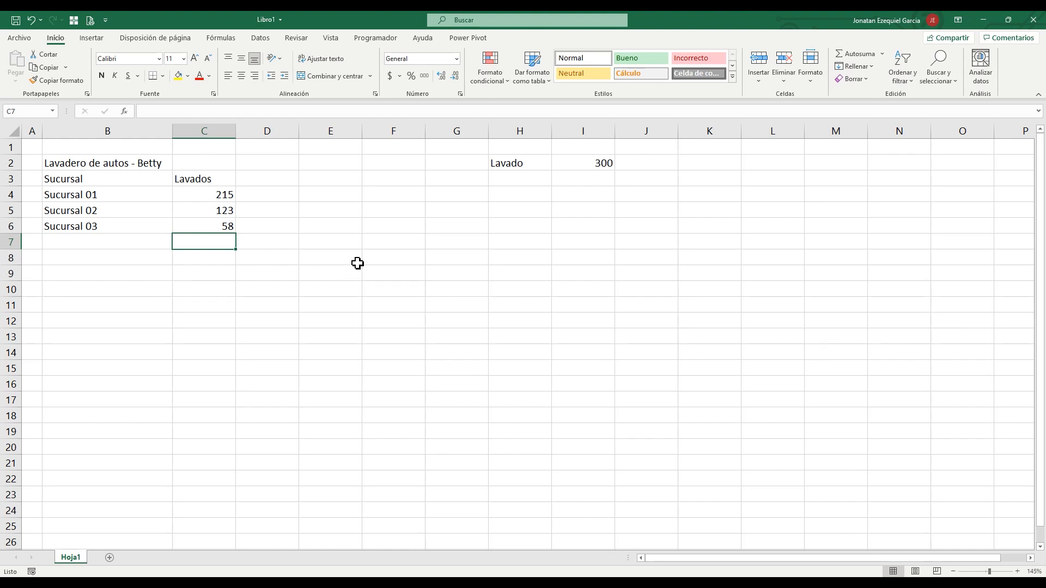
type("+suma(")
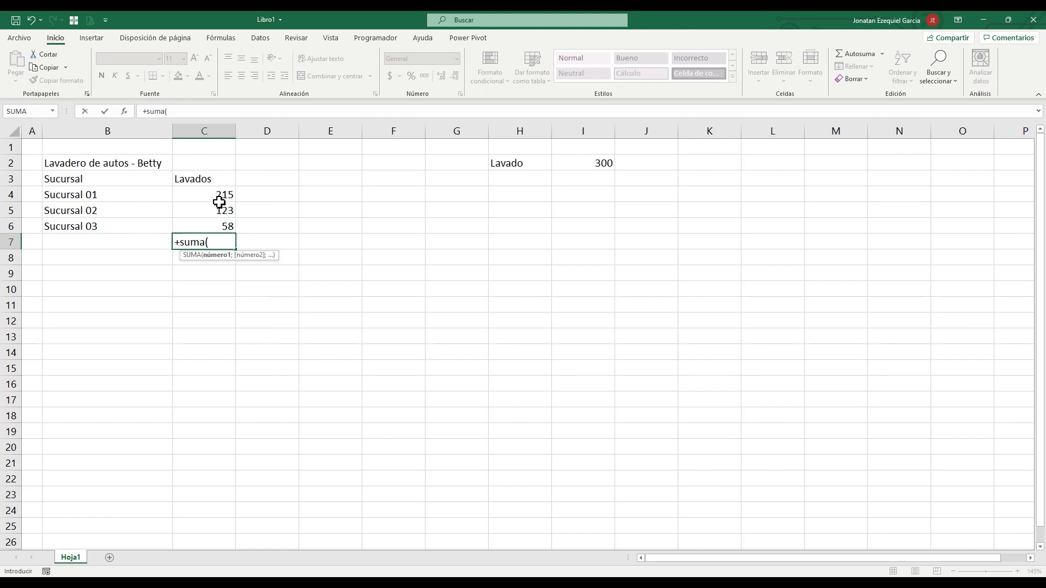
left_click_drag(218, 201, 216, 222)
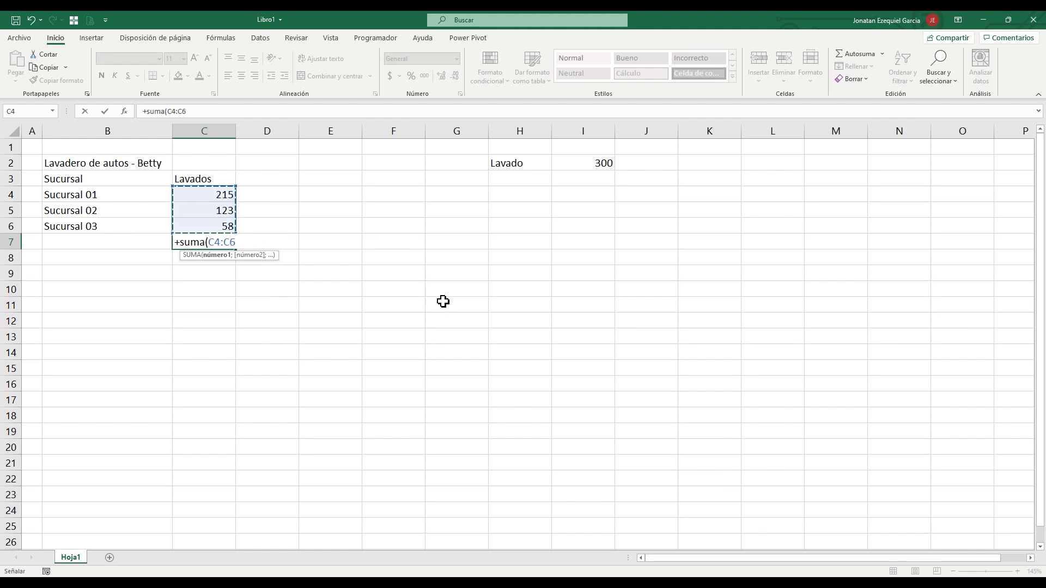
type(")")
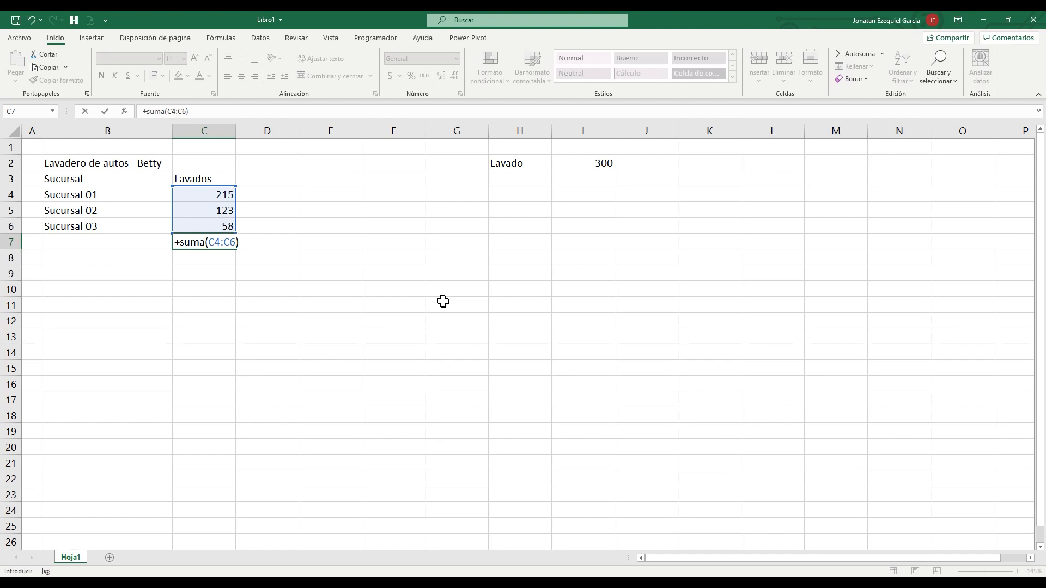
key("Return")
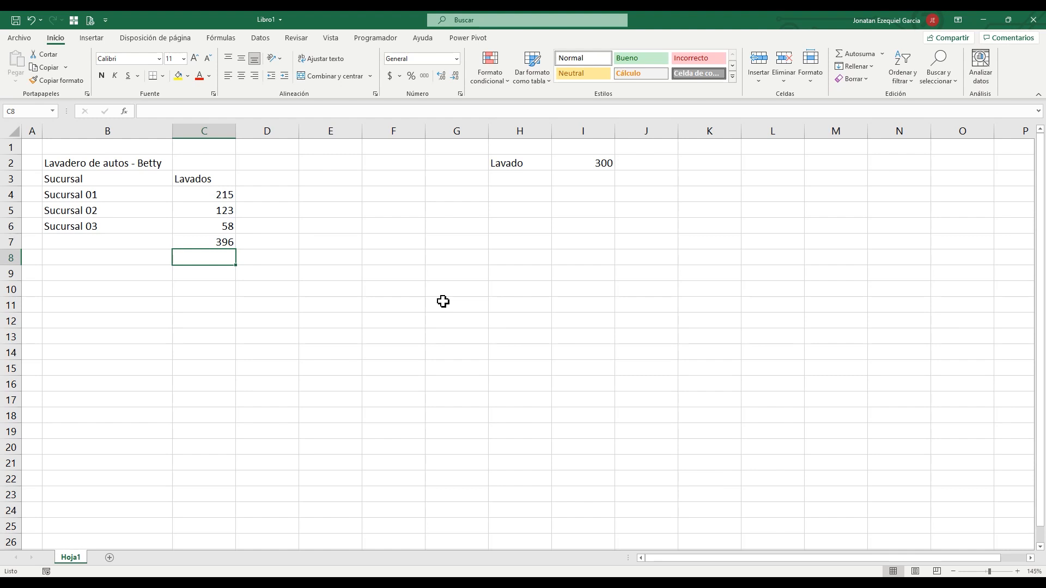
Step: Add the column header "Recaudación" in D3, beside Lavados
left_click(282, 182)
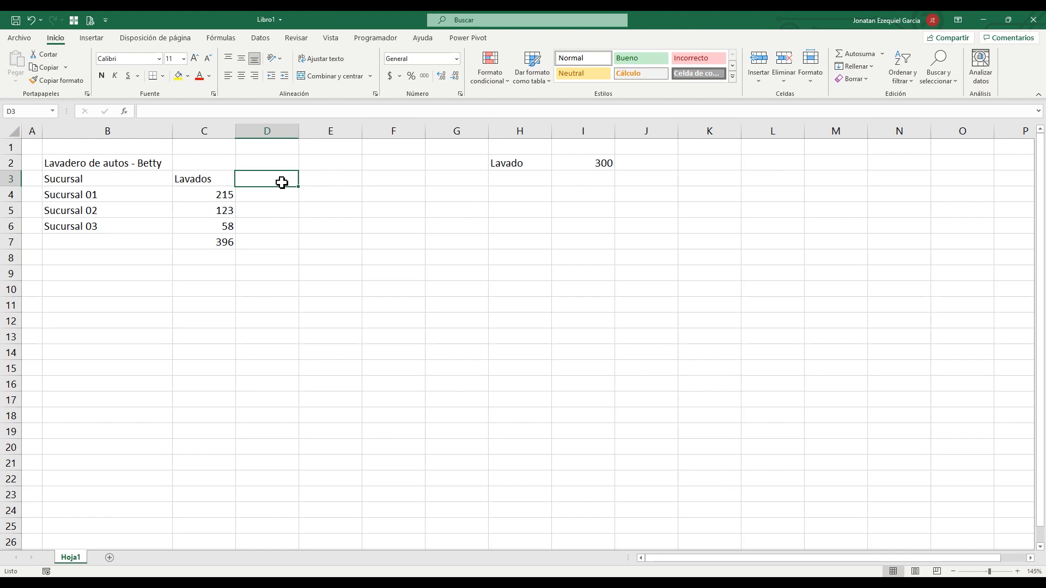
type("Recaudación")
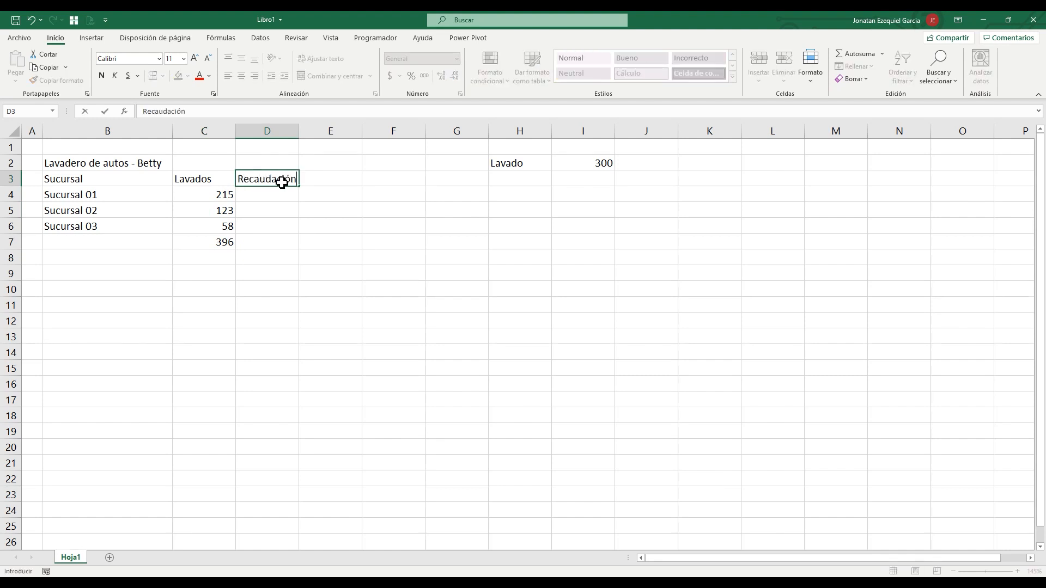
key("Return")
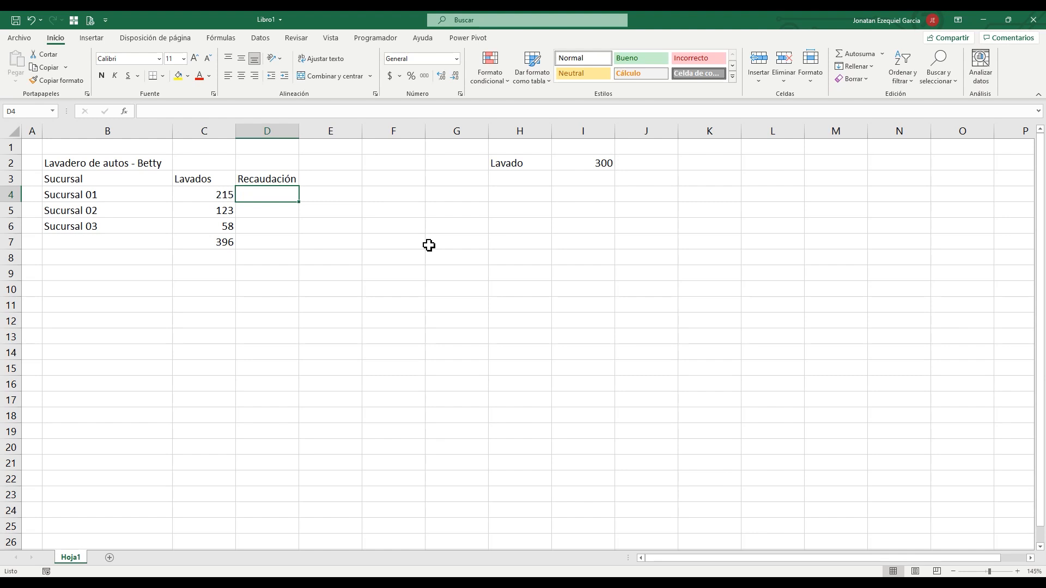
Step: Calculate the revenue of Sucursal 01 in D4 with +C4*300 and fill the formula down through D7
type("+")
key("Left")
type("*")
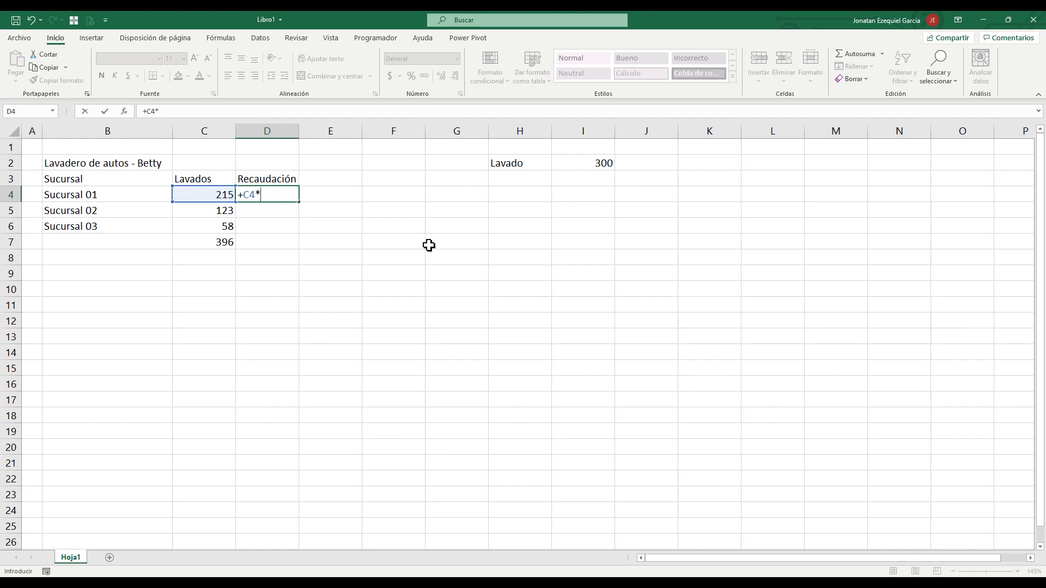
type("300")
key("Return")
key("Up")
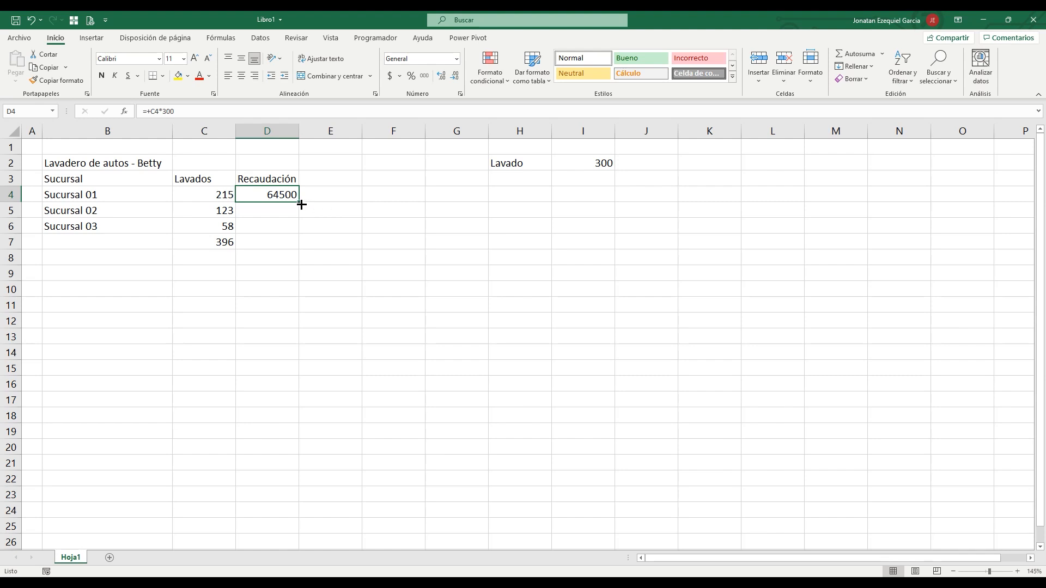
left_click_drag(301, 204, 304, 243)
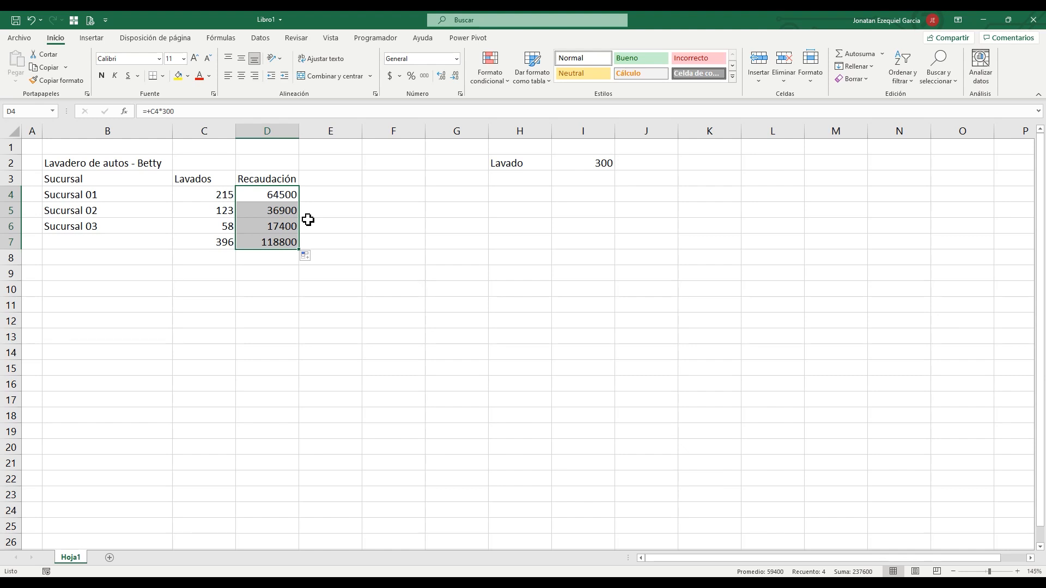
Step: Calculate Sucursal 01's share of the total revenue in E4 with the formula +D4/D7
left_click(321, 194)
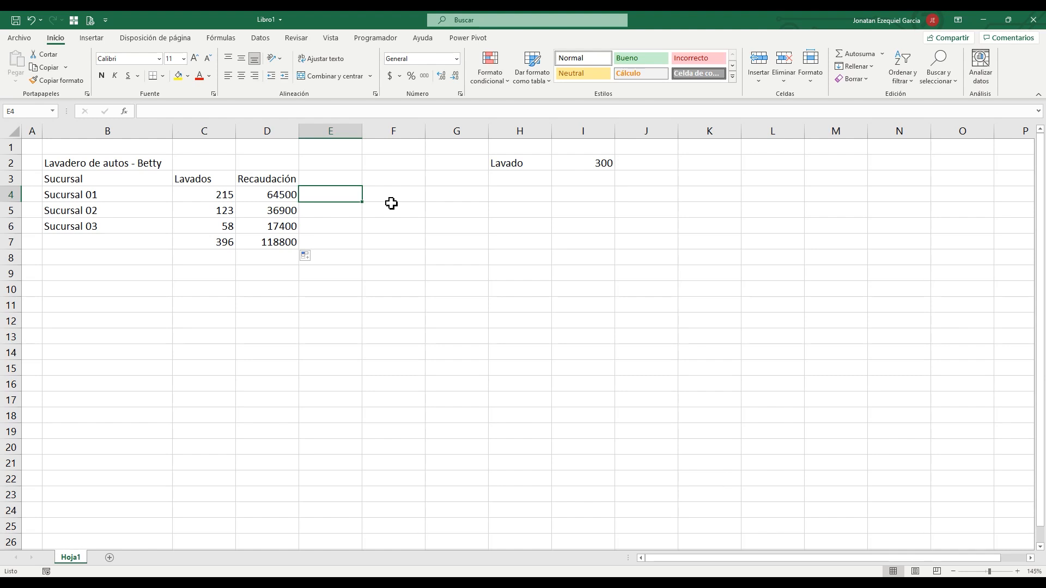
type("+")
key("Left")
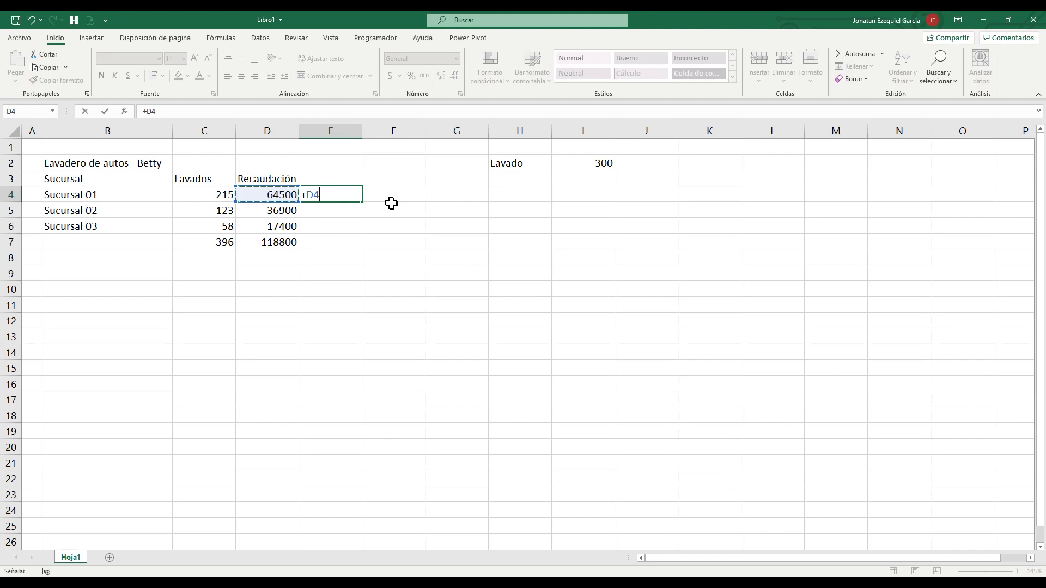
type("/")
left_click(274, 246)
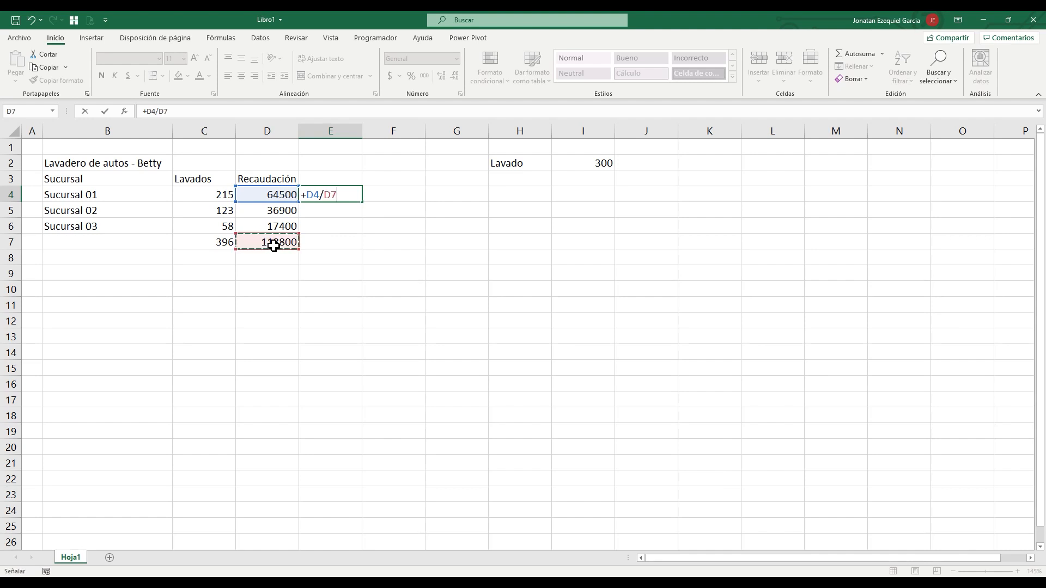
key("Return")
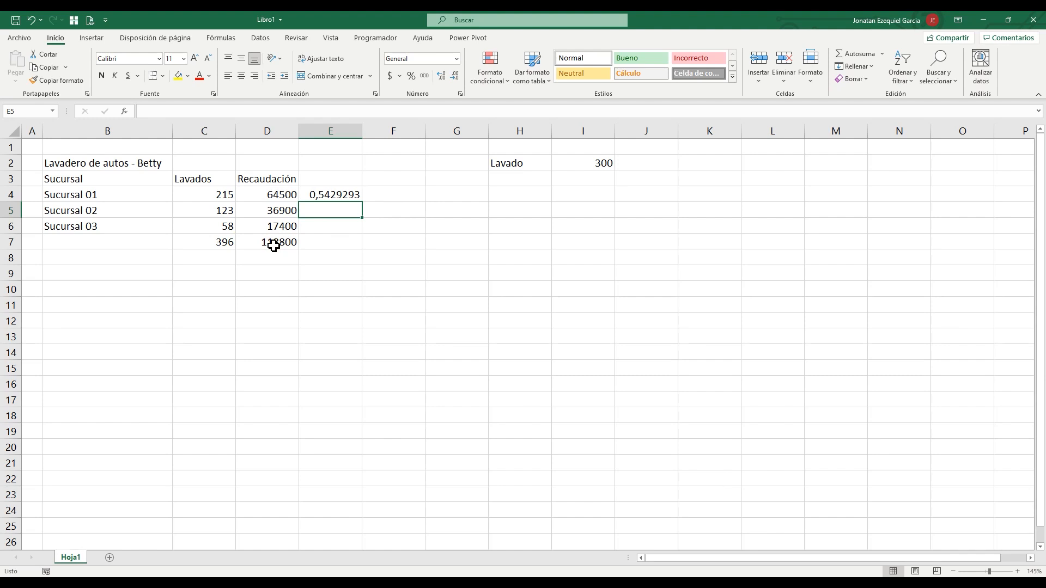
Step: Calculate Sucursal 02's share of the total revenue in E5 with the formula +D5/D7
type("+")
key("Left")
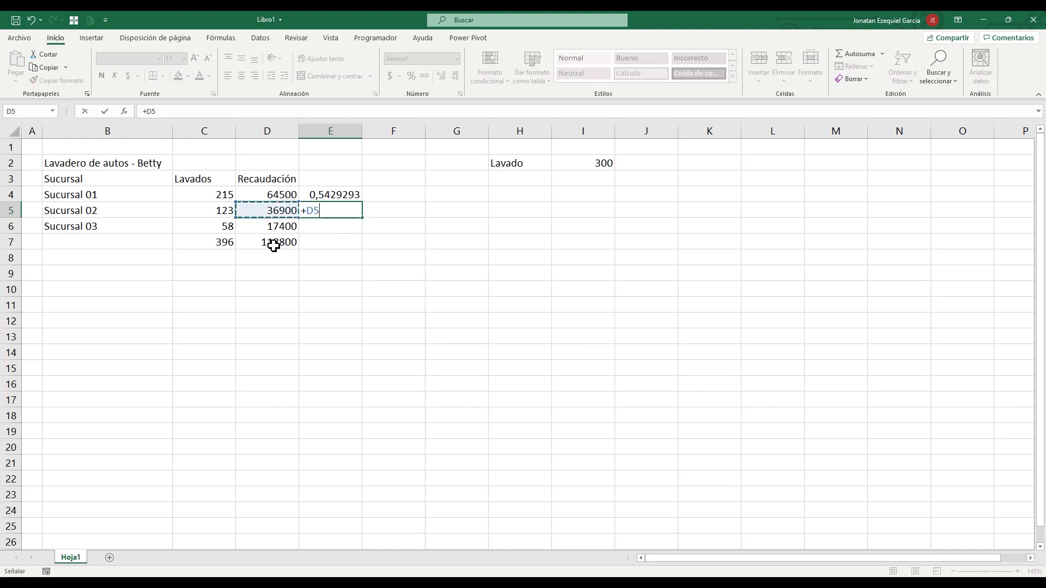
type("/")
left_click(273, 246)
key("Return")
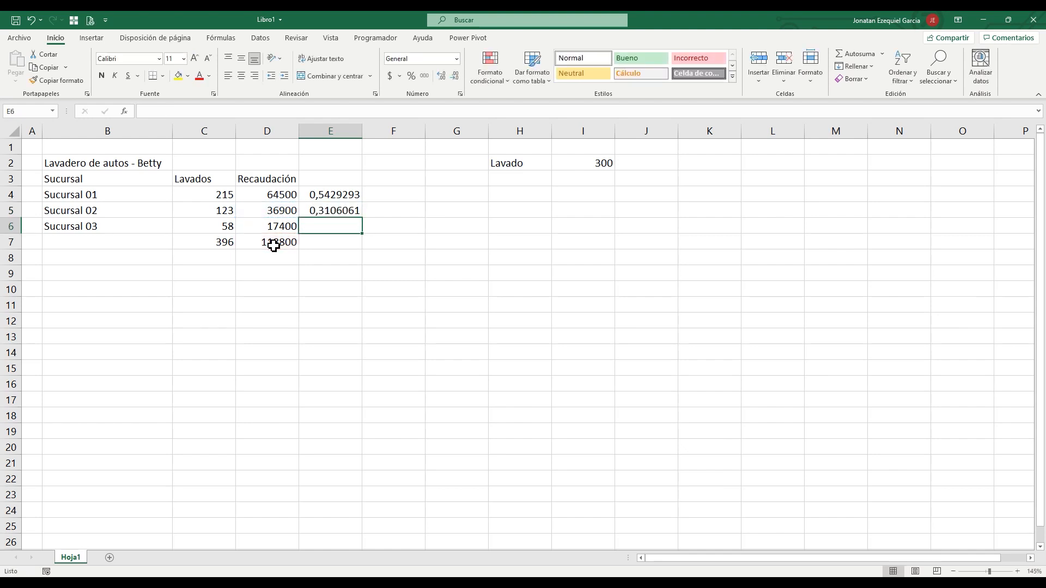
Step: Calculate Sucursal 03's share of the total revenue in E6 with +D6/D7, and check the sum of the shares in E4:E6
type("+")
key("Left")
type("/")
left_click(273, 245)
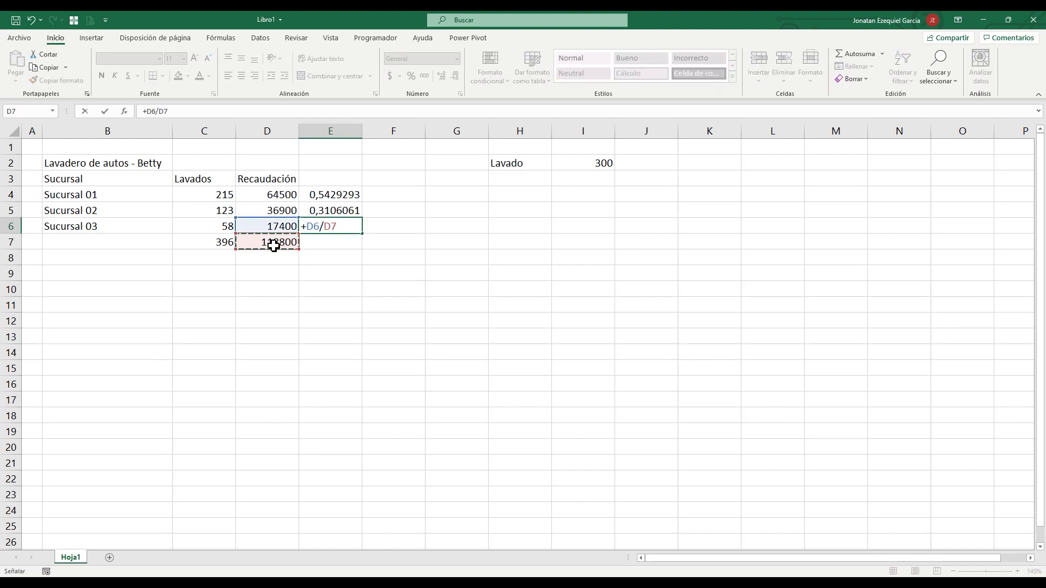
key("Return")
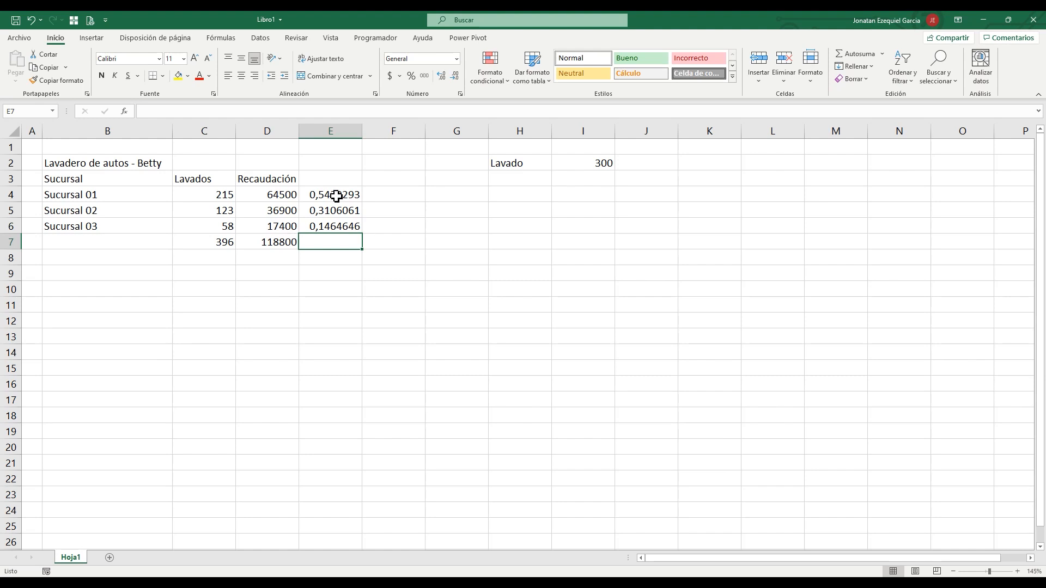
left_click_drag(336, 196, 338, 224)
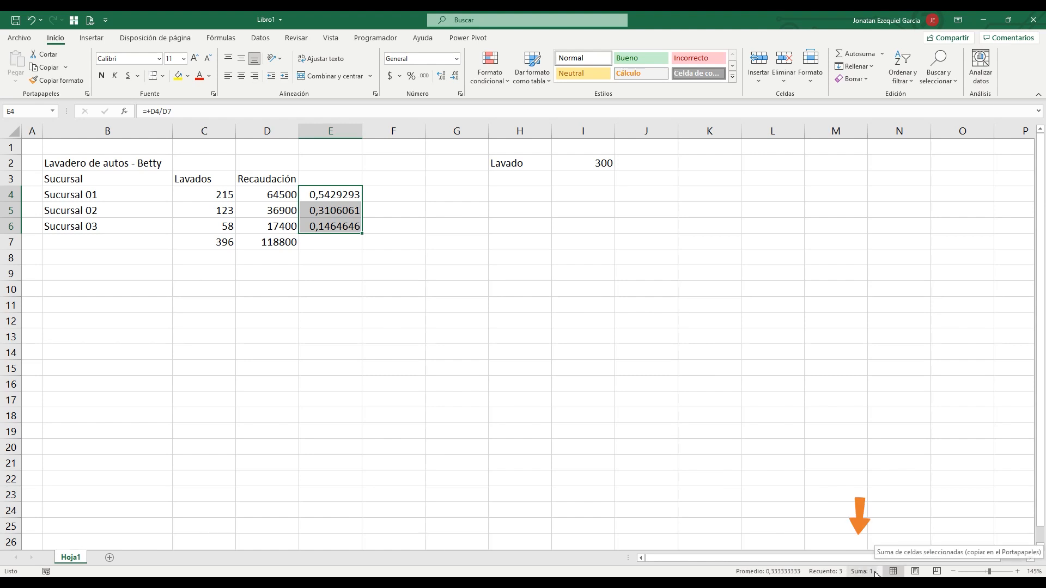
Step: Enter the heading Participación in E3 above the branch revenue shares
left_click(337, 240)
left_click(310, 182)
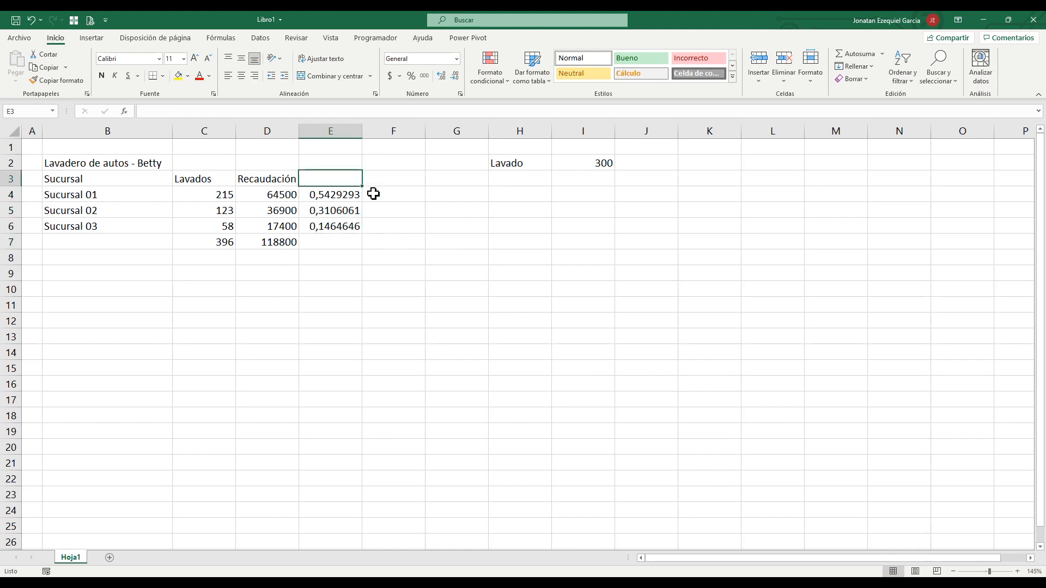
type("P")
type("art")
key("BackSpace")
type("rticipación")
key("Return")
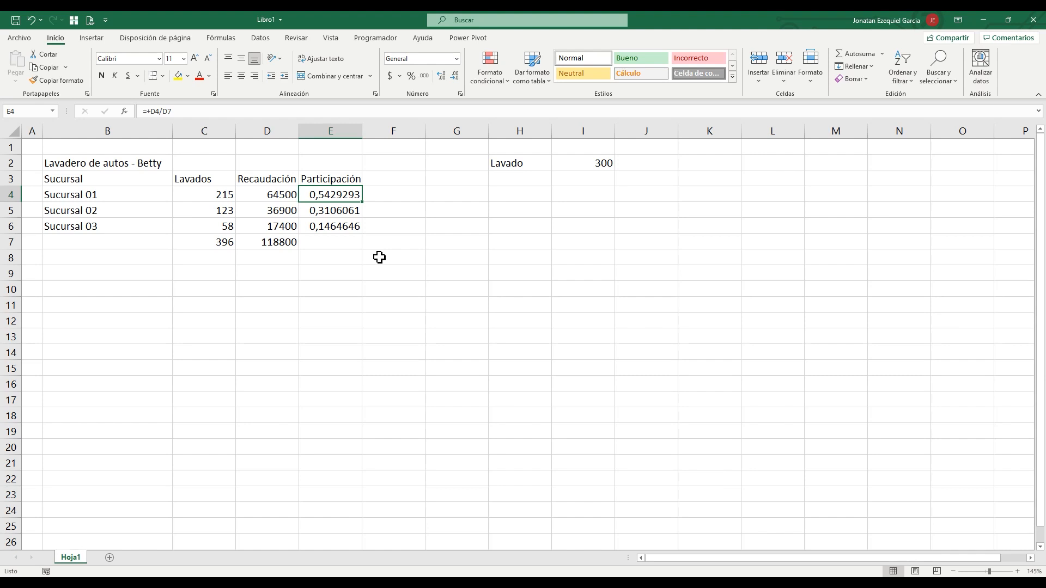
Step: Label the totals row by entering Total in B7
left_click(156, 245)
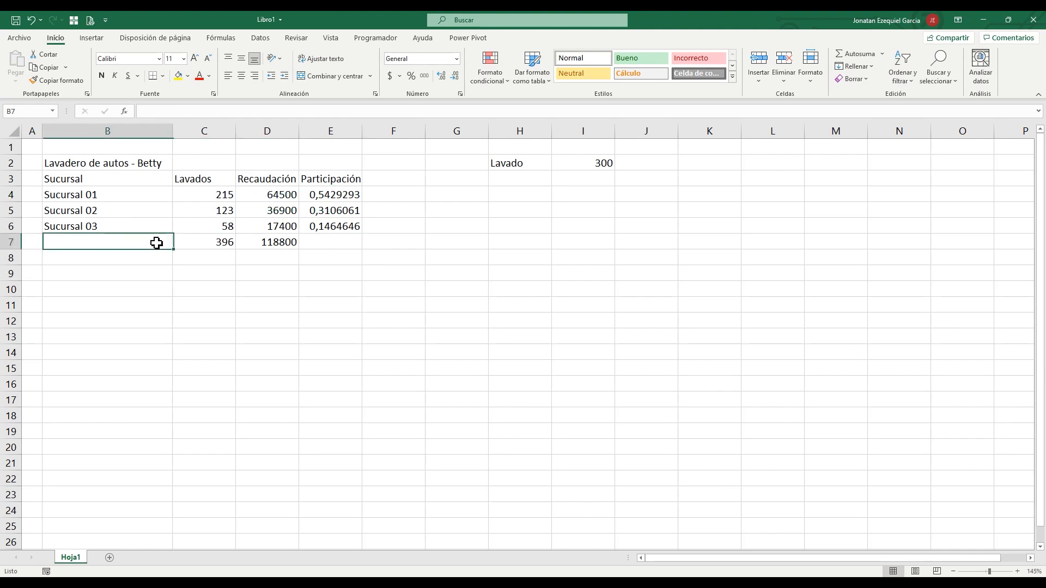
type("Tota")
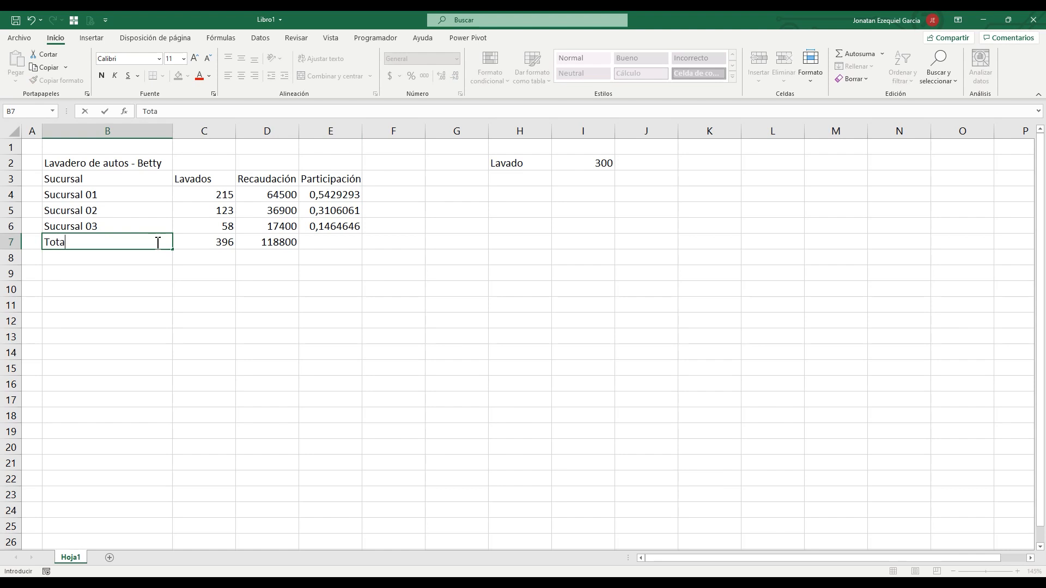
type("l")
key("Return")
left_click(39, 147)
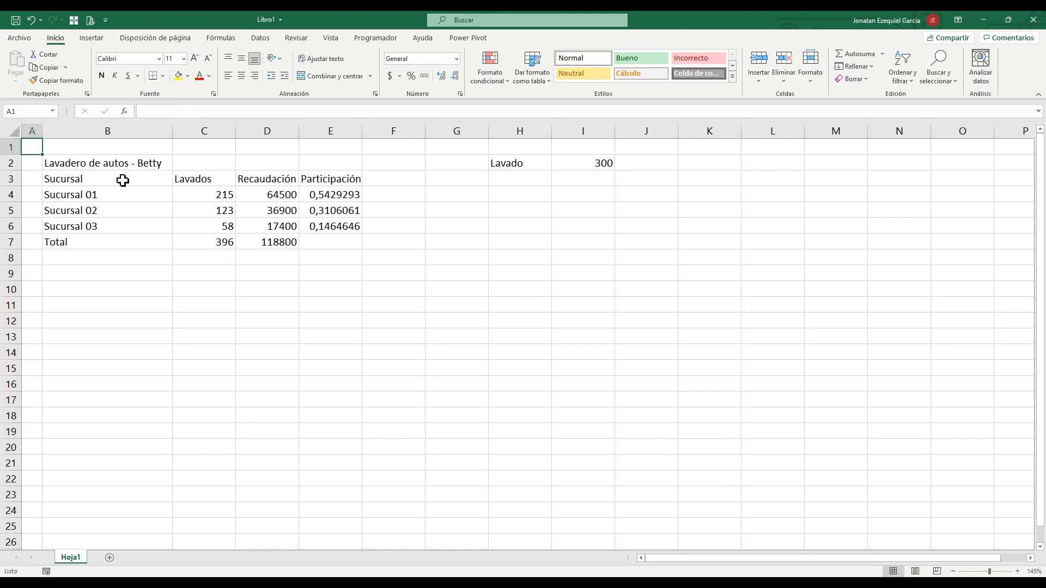
Step: Fill the Lavado label in H2 and the table headings in B3:E3 with the same light green
left_click(491, 163)
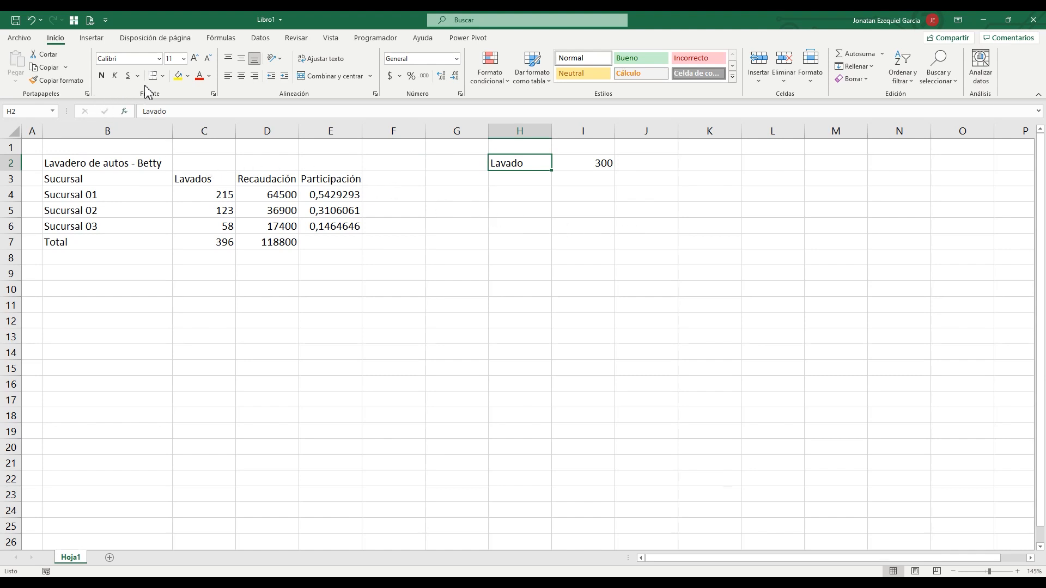
left_click(188, 76)
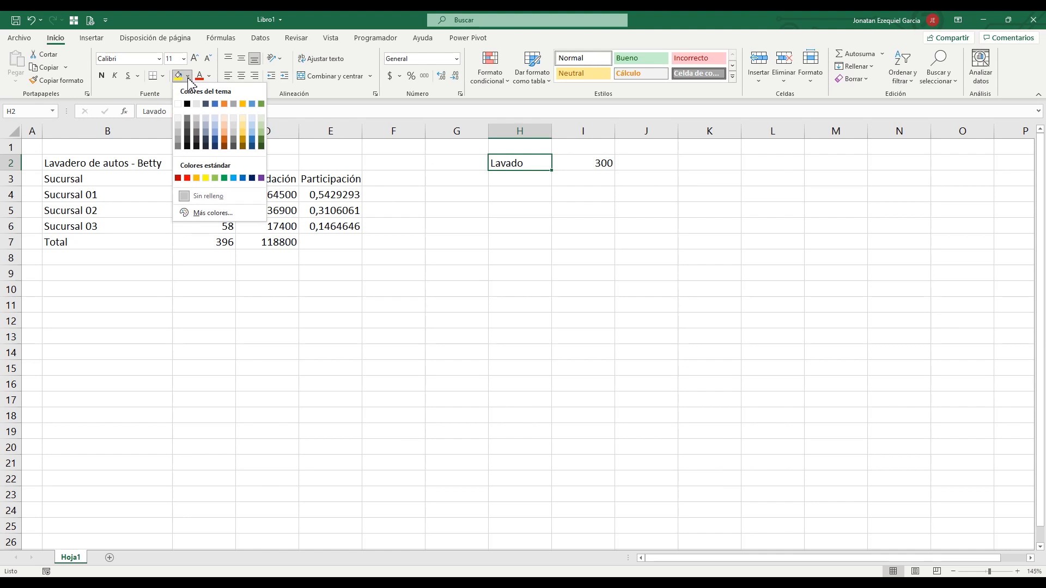
left_click(264, 129)
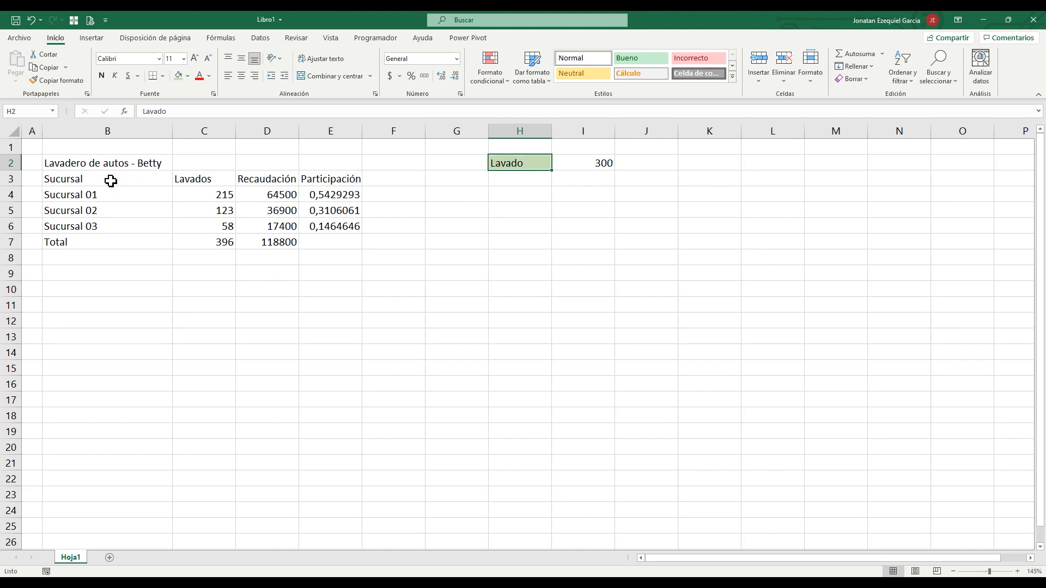
left_click_drag(111, 180, 322, 178)
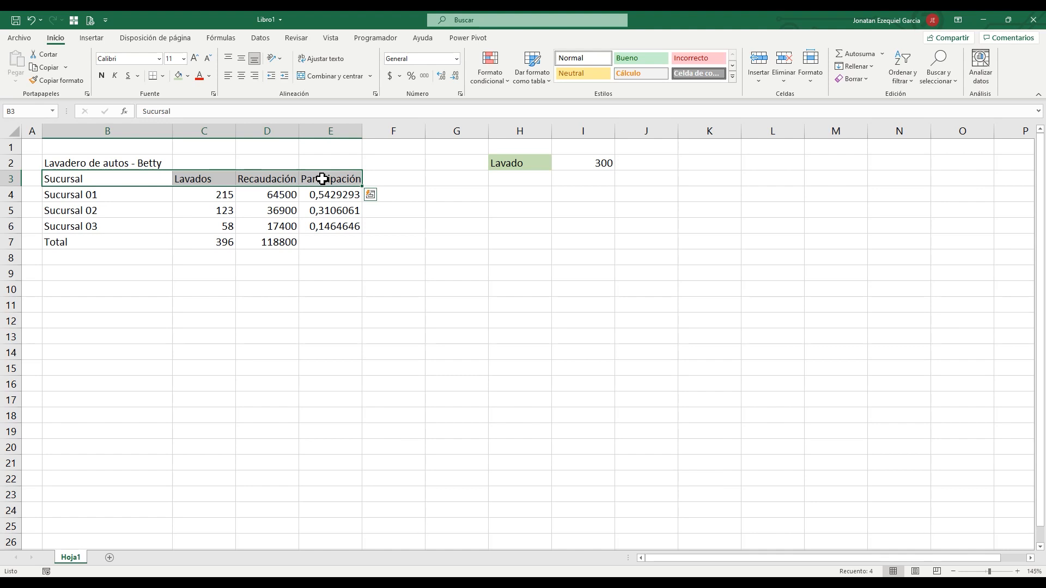
left_click(180, 75)
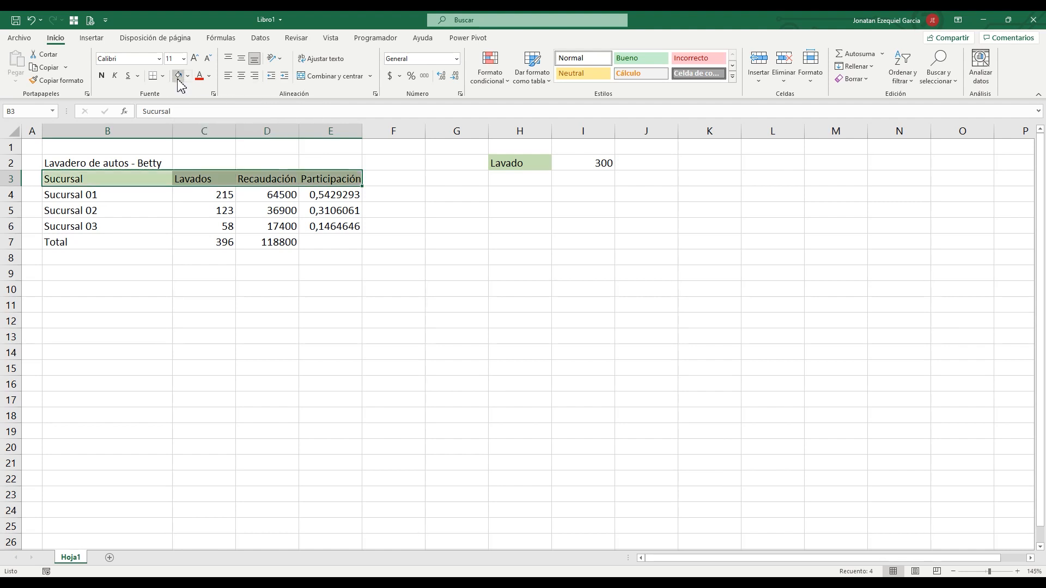
left_click(379, 226)
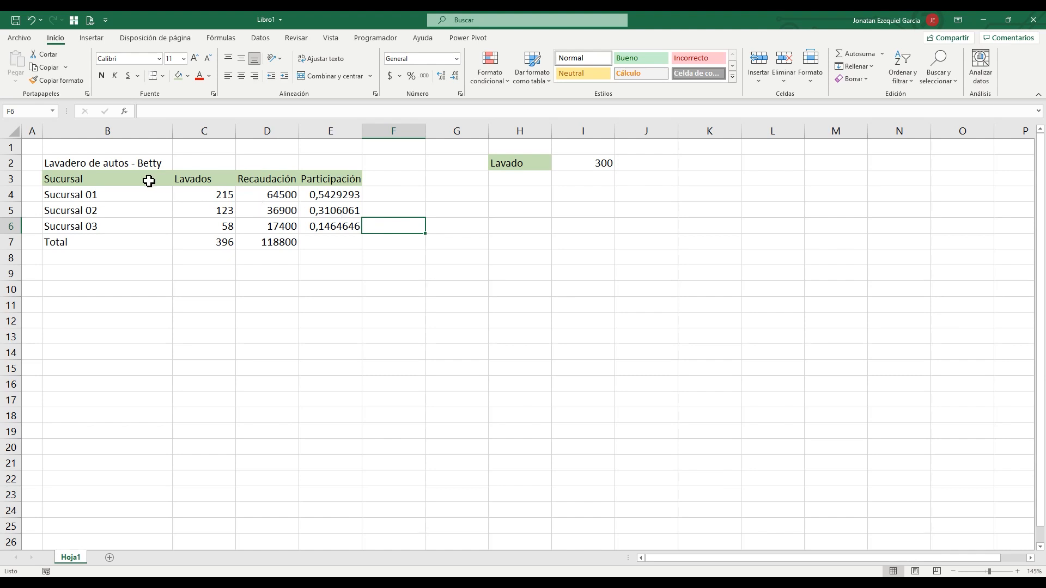
Step: Set the headings in B3:E3 to bold Arial and fit the widths of columns D and E to their contents
left_click_drag(149, 181, 305, 177)
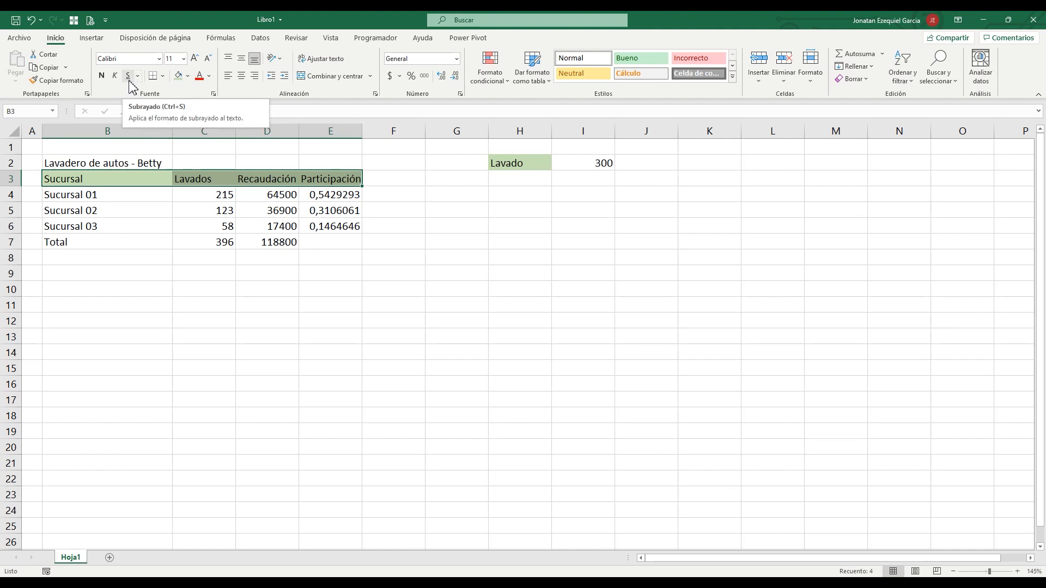
left_click(104, 78)
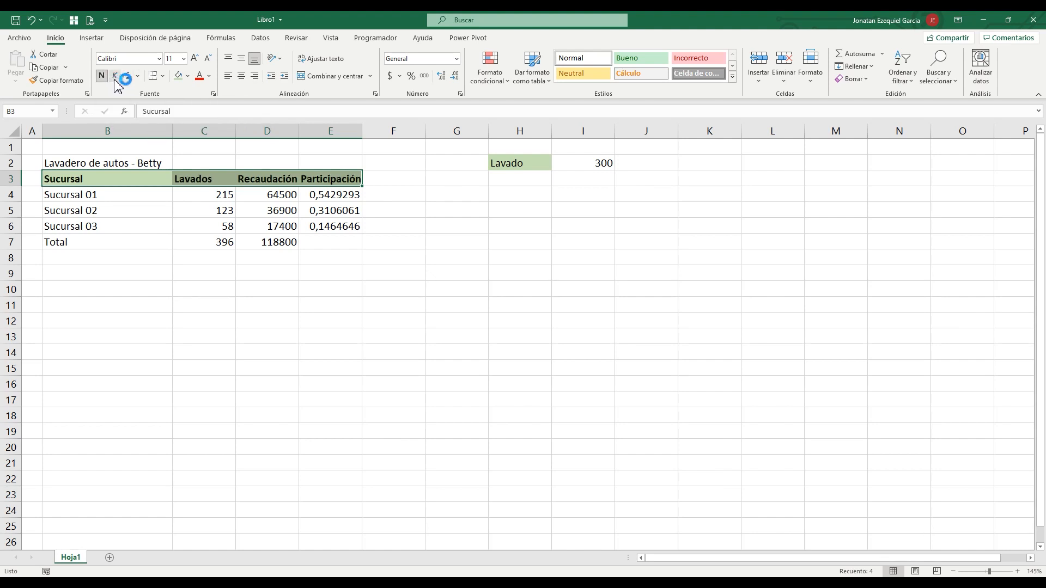
left_click(159, 58)
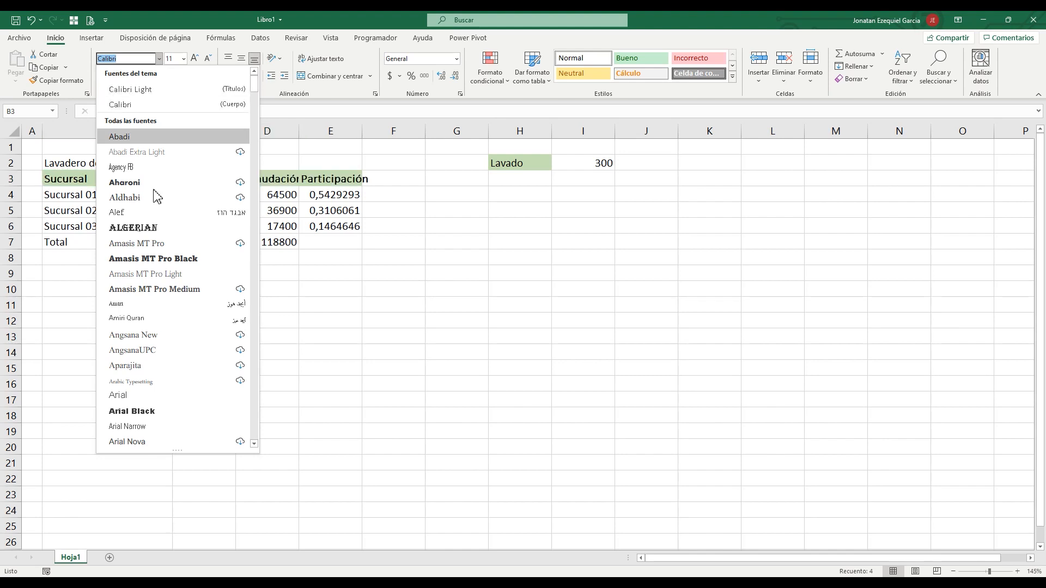
left_click(135, 402)
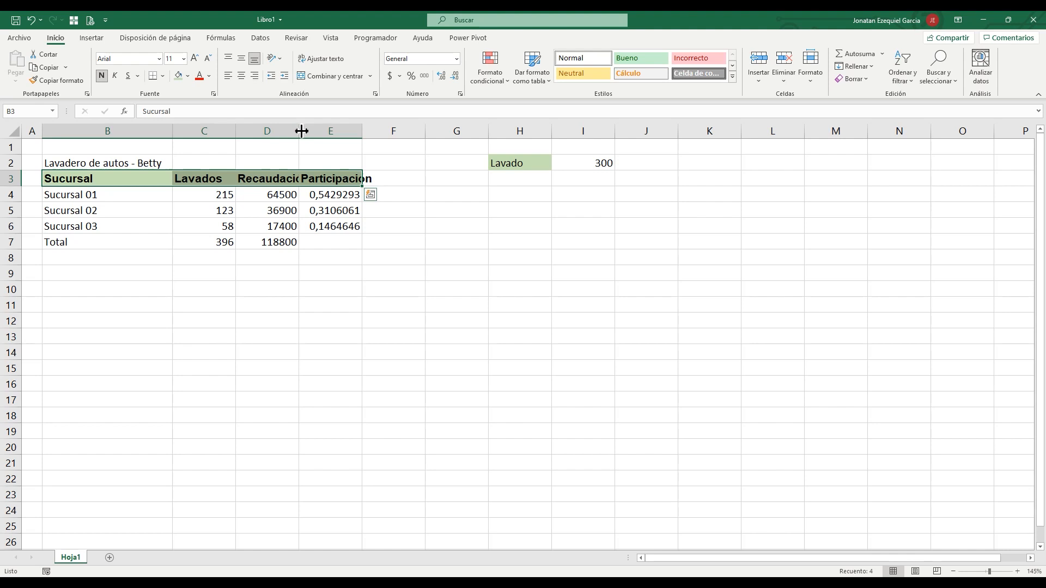
double_click(302, 130)
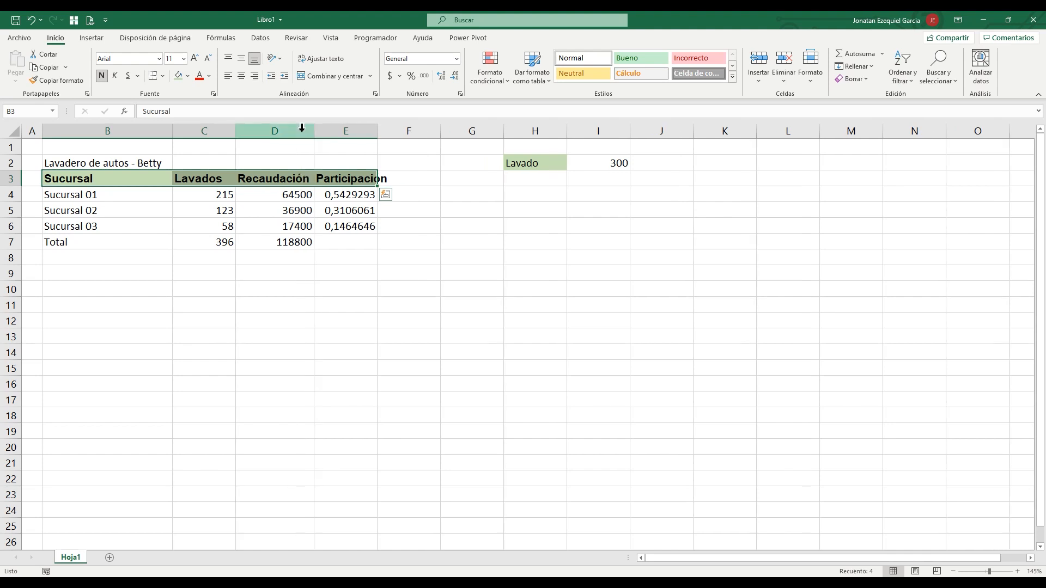
double_click(377, 131)
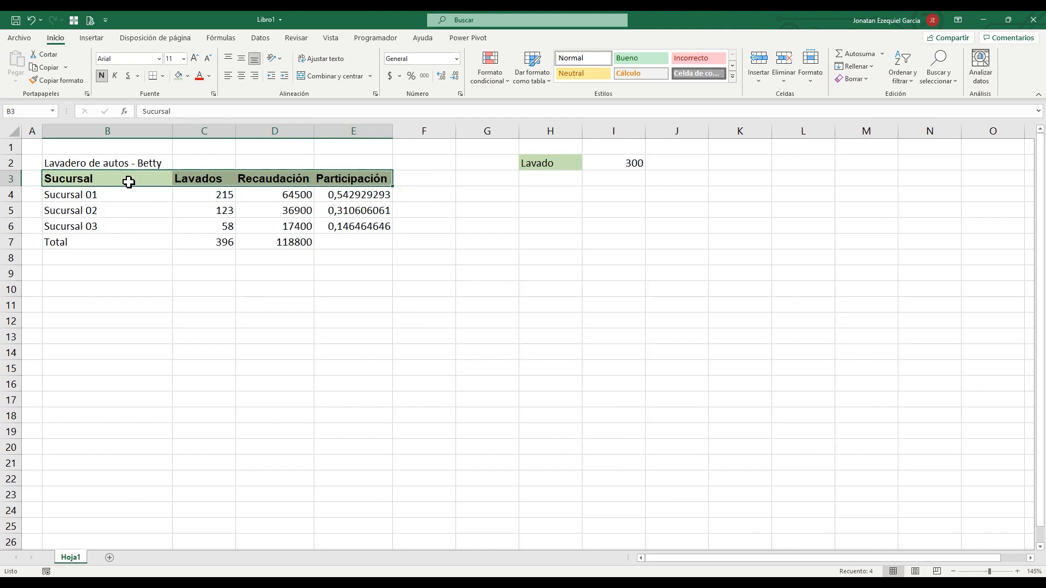
Step: Preview larger font sizes on the Sucursal heading in B3 and keep size 11
left_click(128, 182)
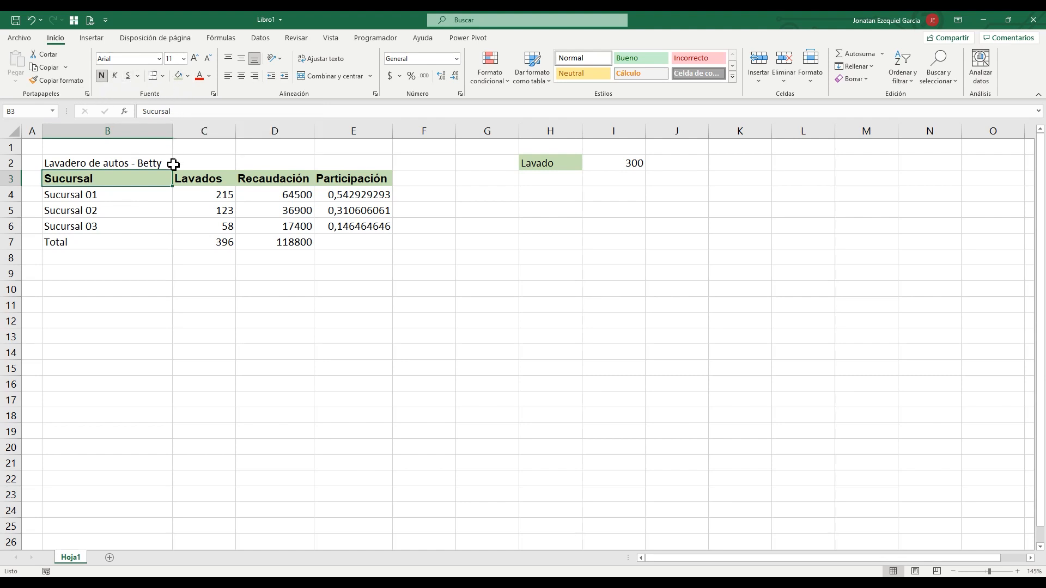
left_click(185, 59)
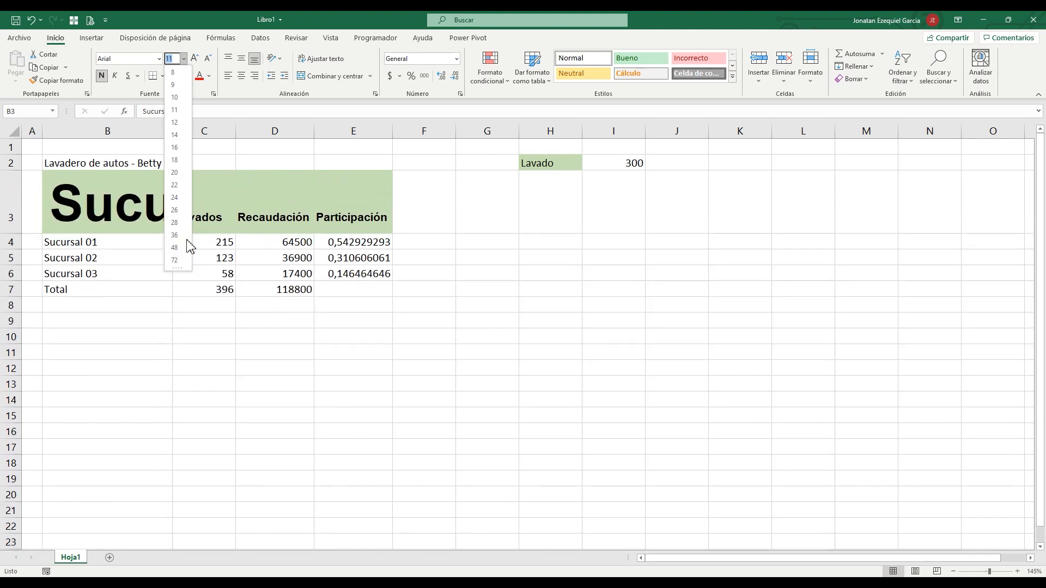
left_click(175, 111)
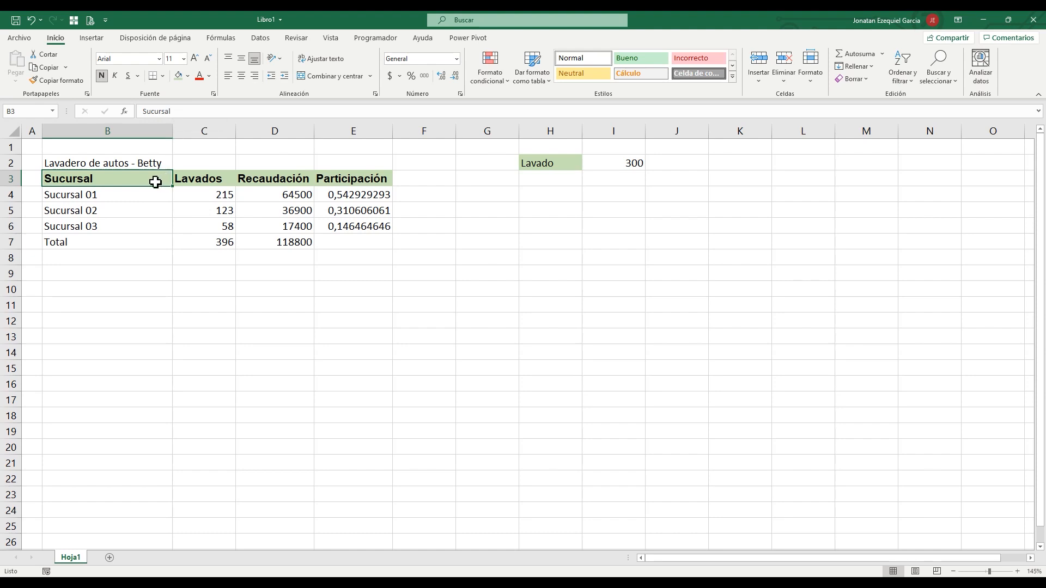
Step: Make the title Lavadero de autos - Betty in B2 italic and set its font size to 16
left_click(134, 164)
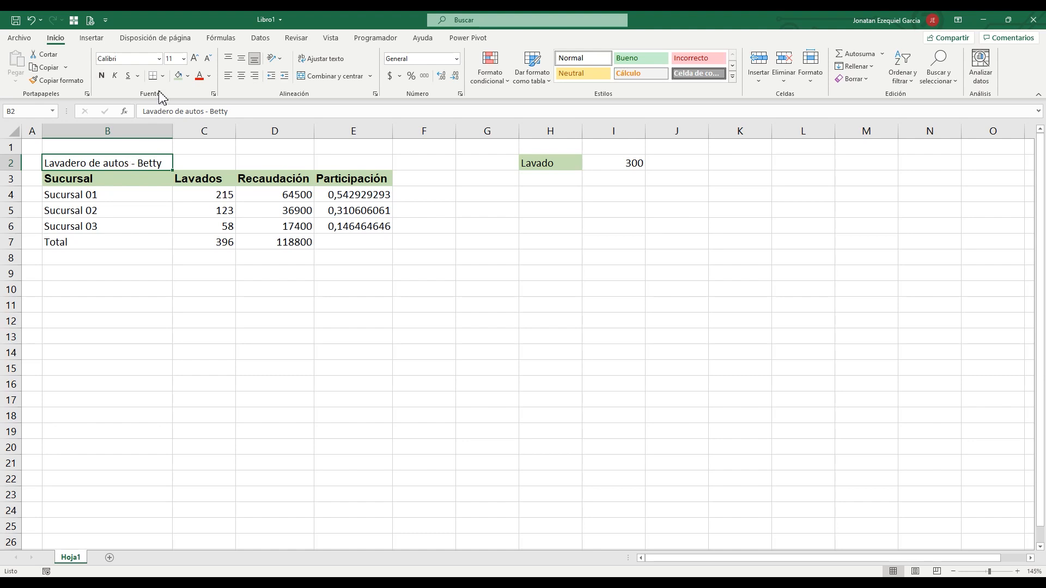
left_click(113, 77)
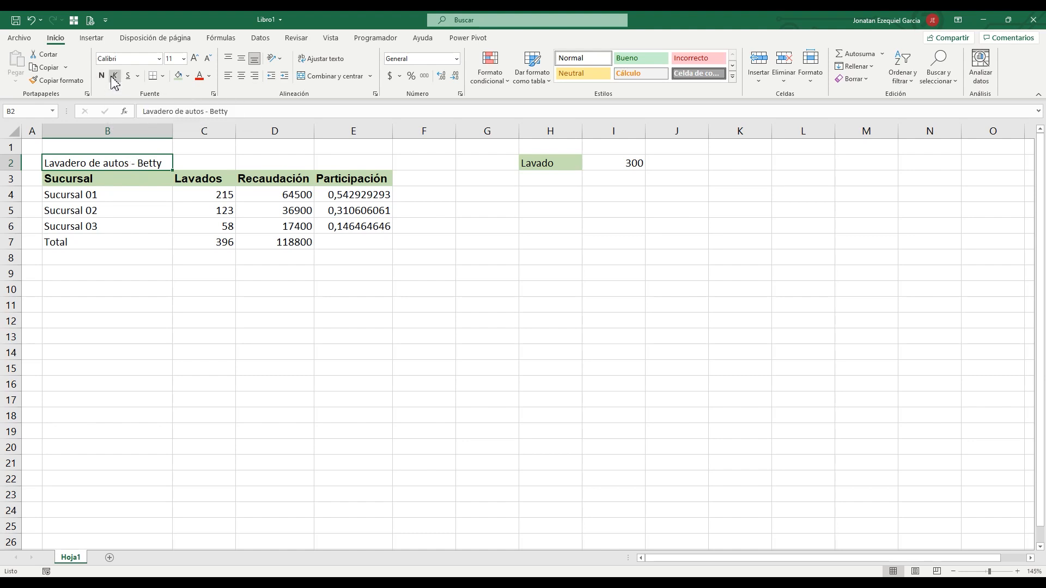
left_click(184, 59)
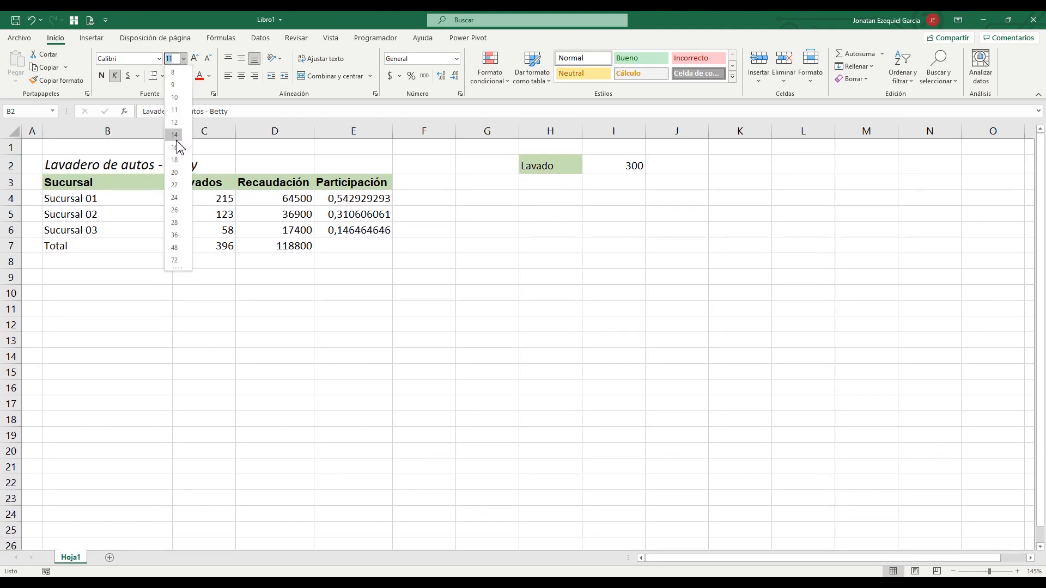
Step: Center the table headings in B3:E3 horizontally
left_click(94, 189)
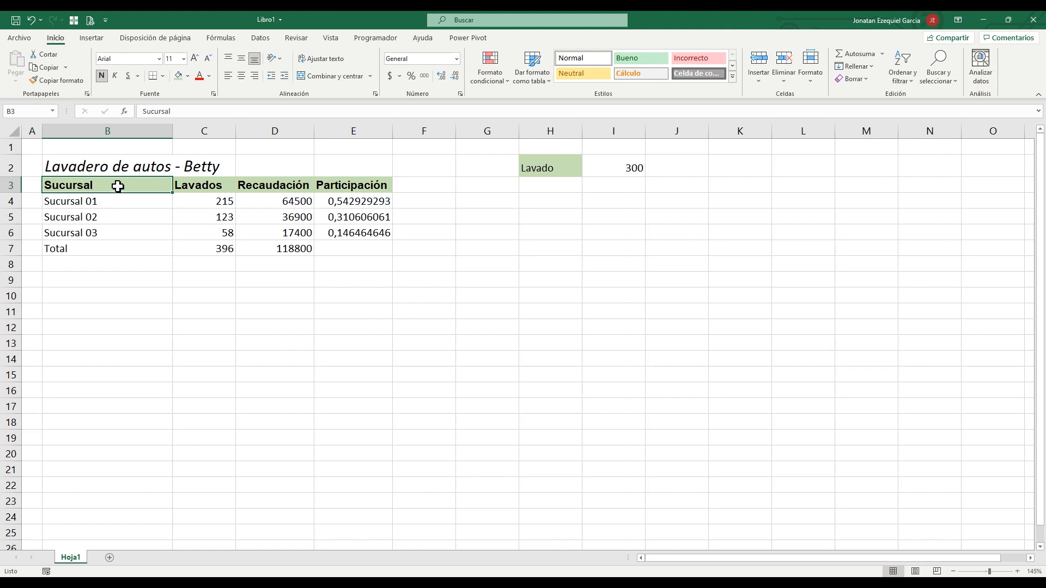
left_click_drag(118, 186, 350, 184)
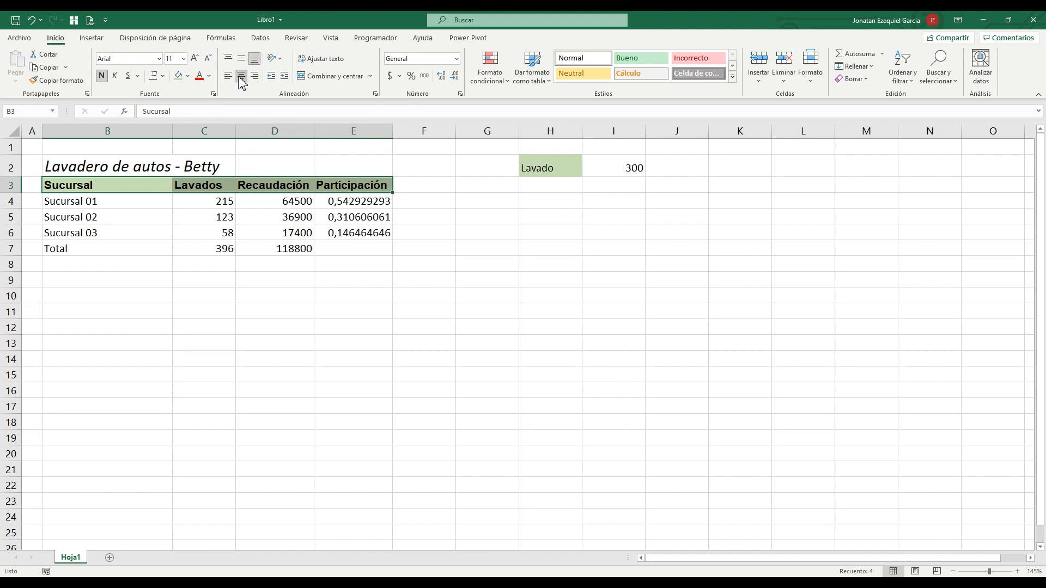
left_click(243, 78)
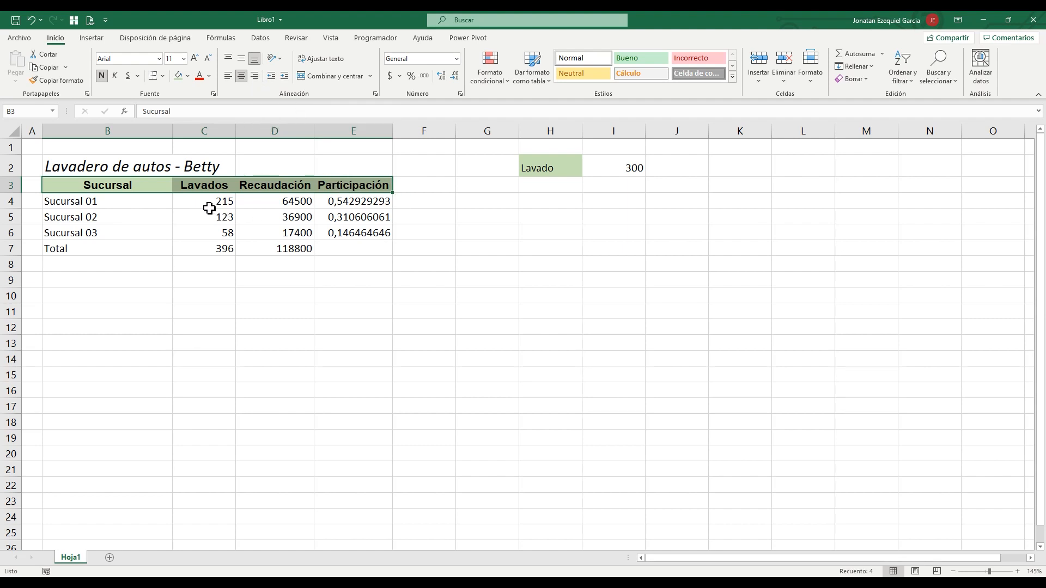
Step: Align the Lavado label and its price in H2:I2 vertically to the middle
left_click(536, 170)
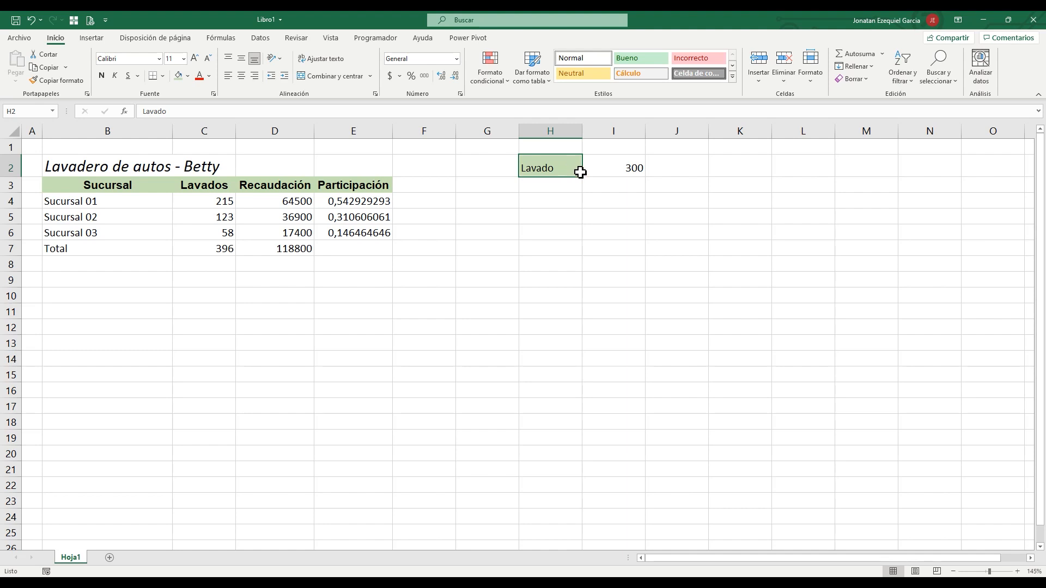
left_click_drag(569, 170, 602, 174)
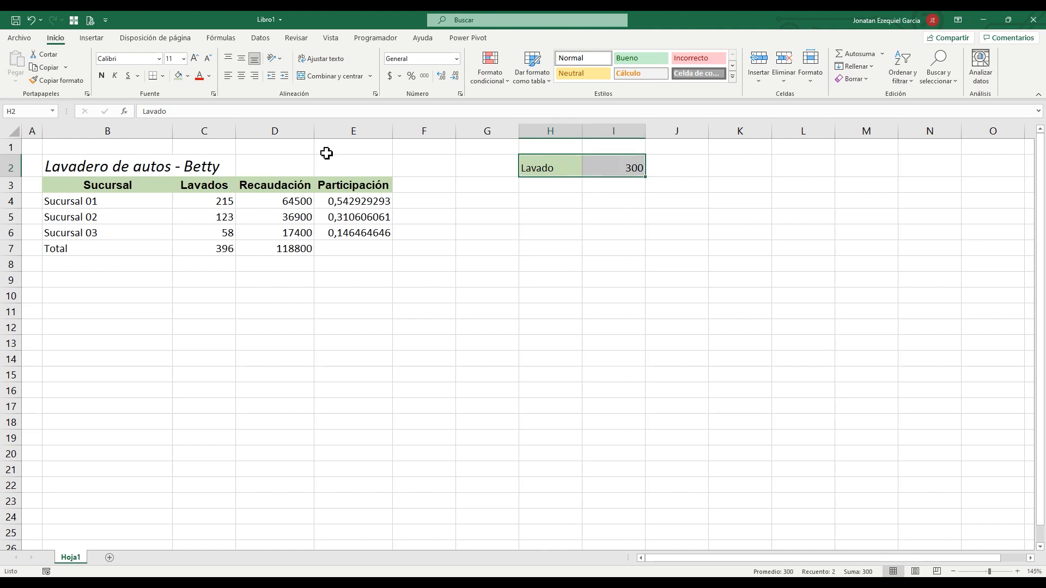
left_click(244, 64)
left_click(550, 189)
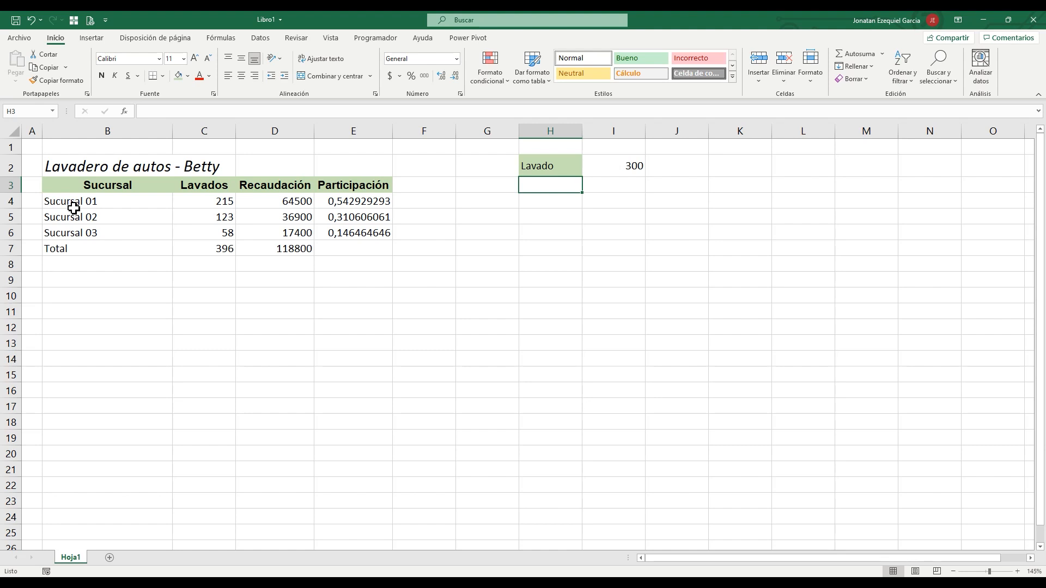
Step: Fill the branch names and the Total label in B4:B7 with a paler green than the headings
left_click_drag(73, 207, 75, 246)
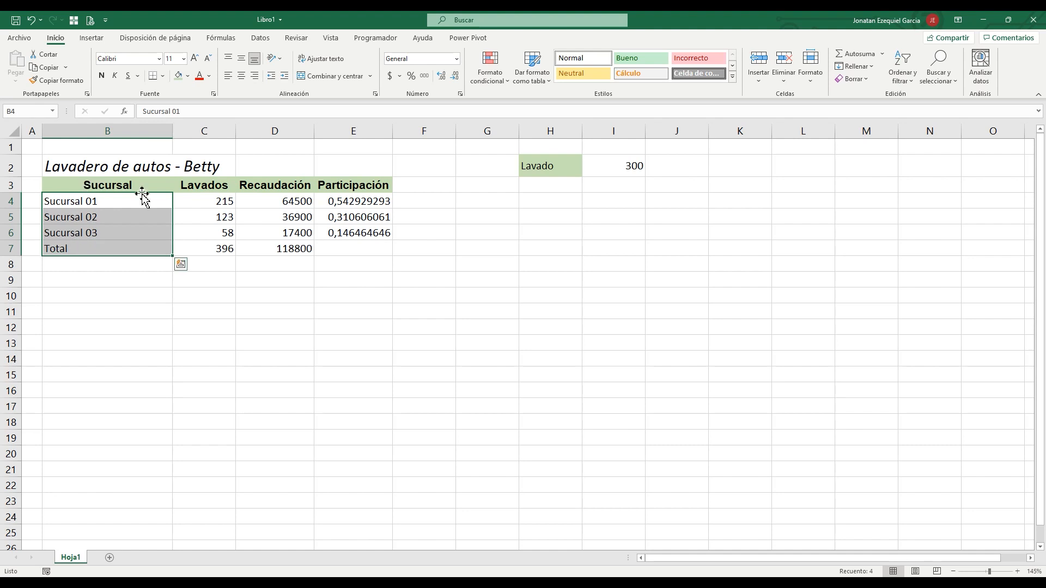
left_click(187, 79)
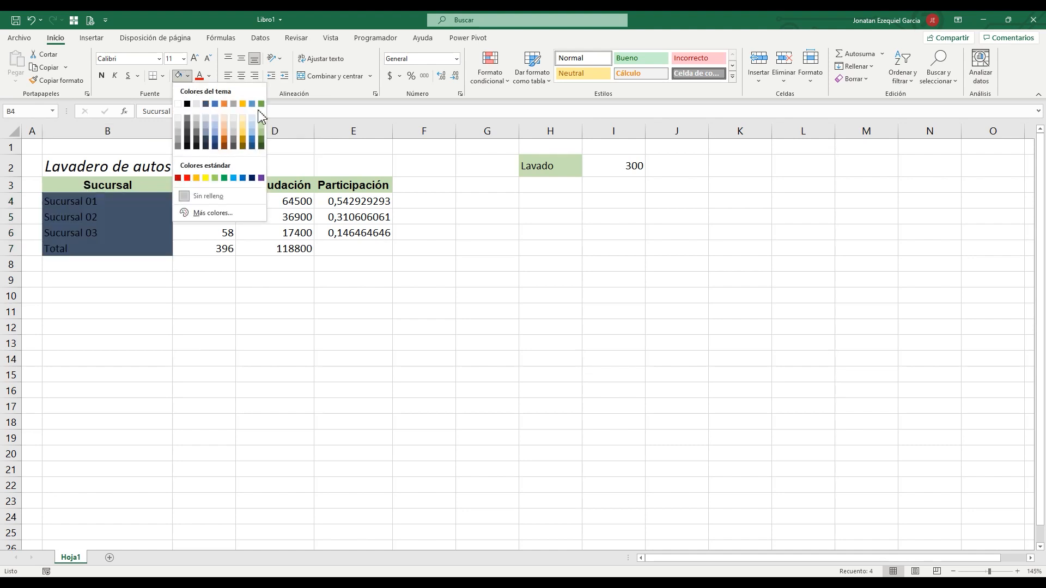
left_click(262, 119)
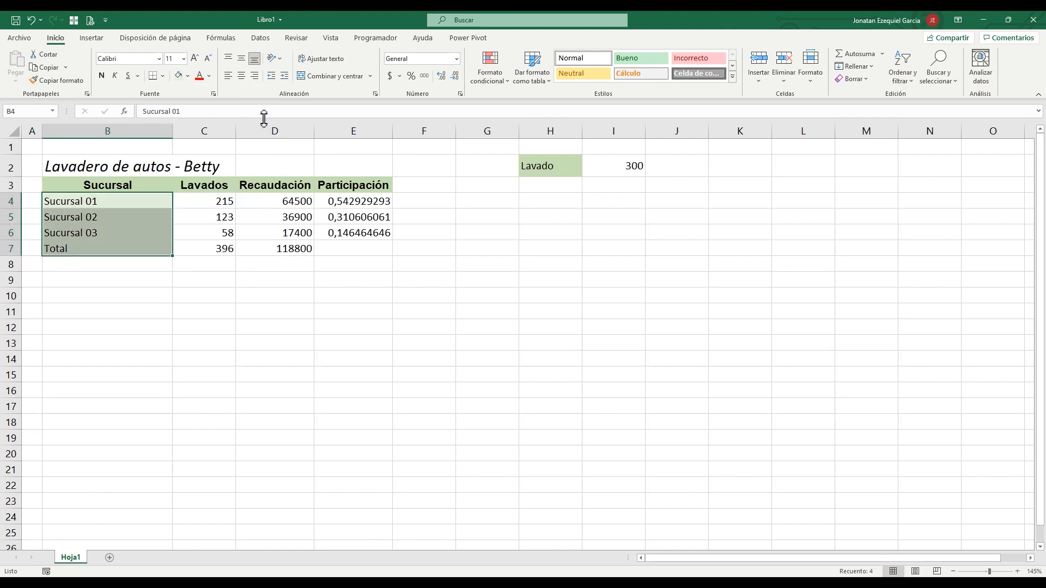
left_click(403, 263)
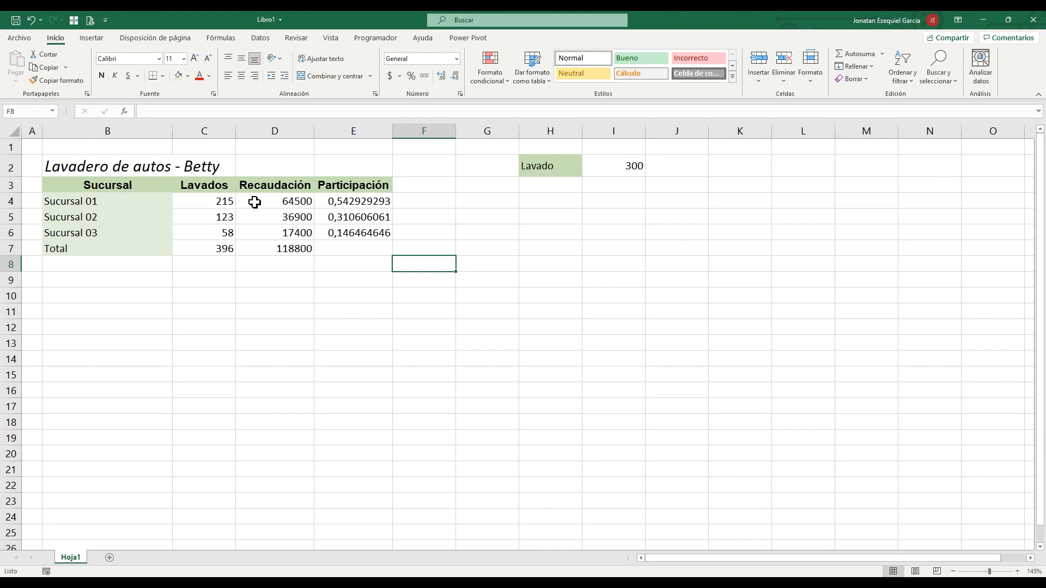
Step: Apply the accounting number format with the $ symbol to the Recaudación values in D4:D7
left_click_drag(254, 202, 267, 251)
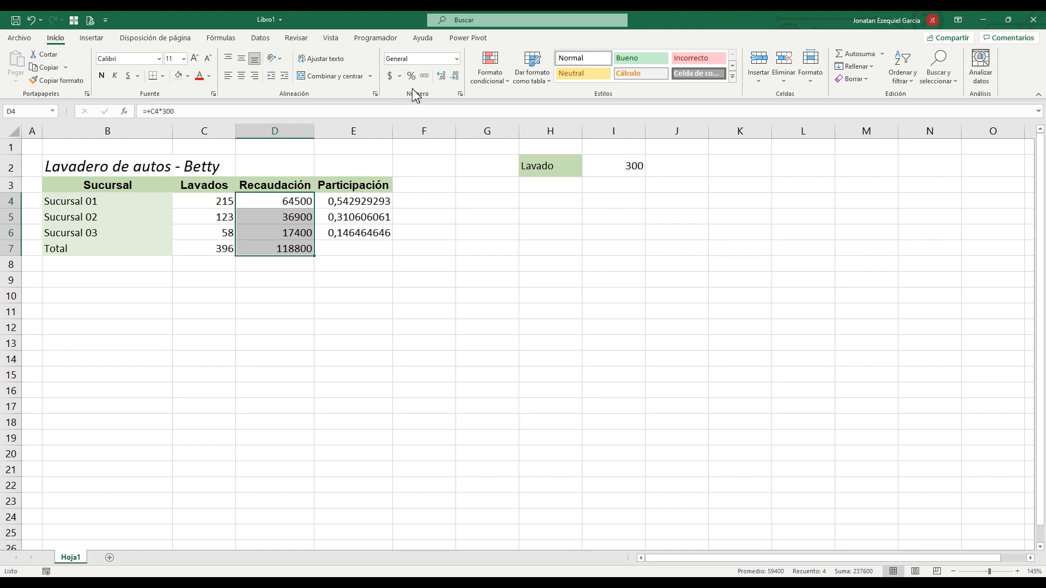
left_click(399, 77)
left_click(389, 77)
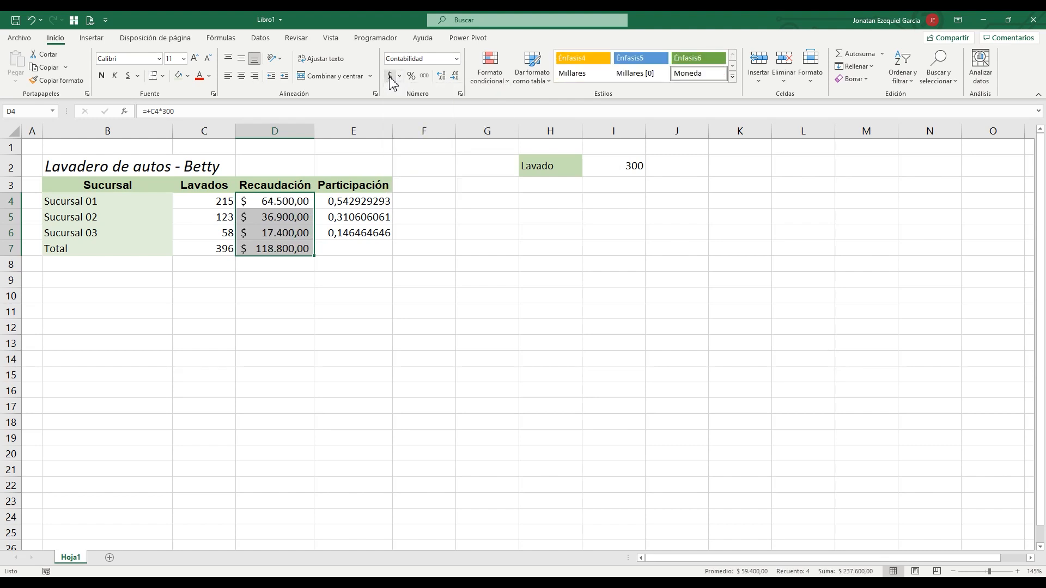
Step: Apply the Moneda number format to the Recaudación values in D4:D7
left_click(400, 76)
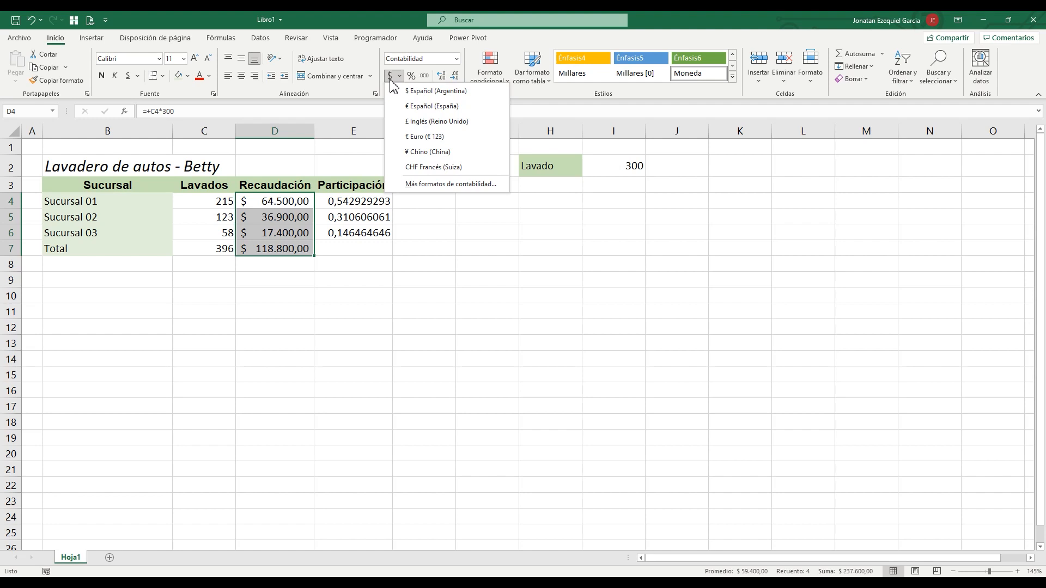
left_click(378, 80)
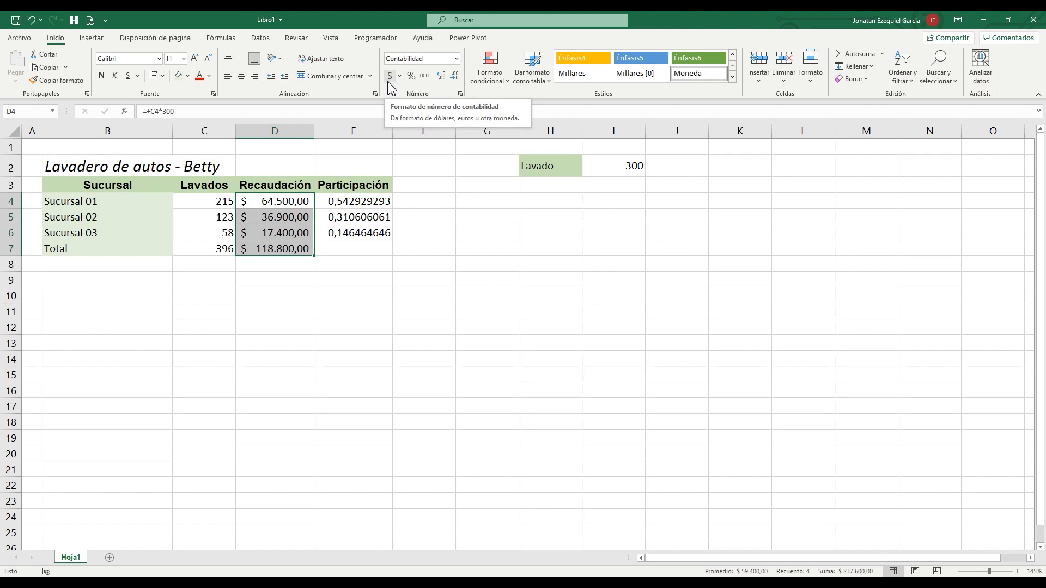
left_click(456, 59)
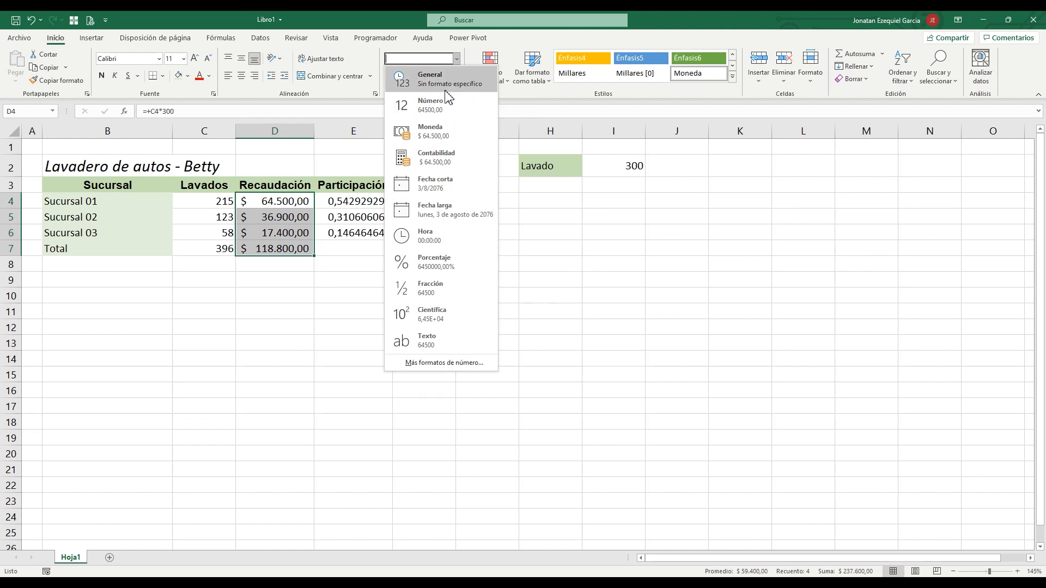
left_click(435, 133)
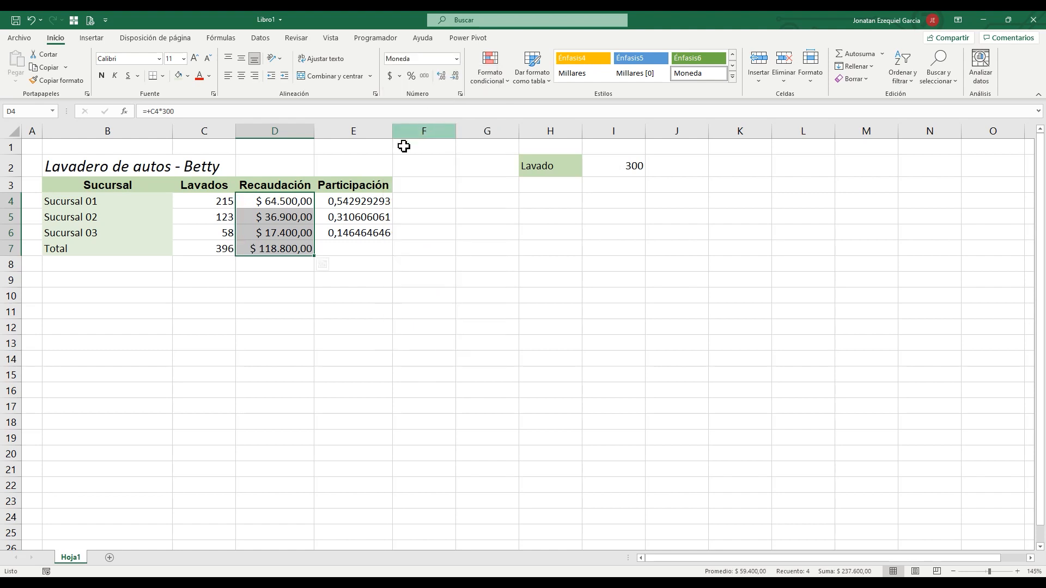
Step: Apply the Porcentaje number format to the Participación cells E4:E7
left_click(340, 248)
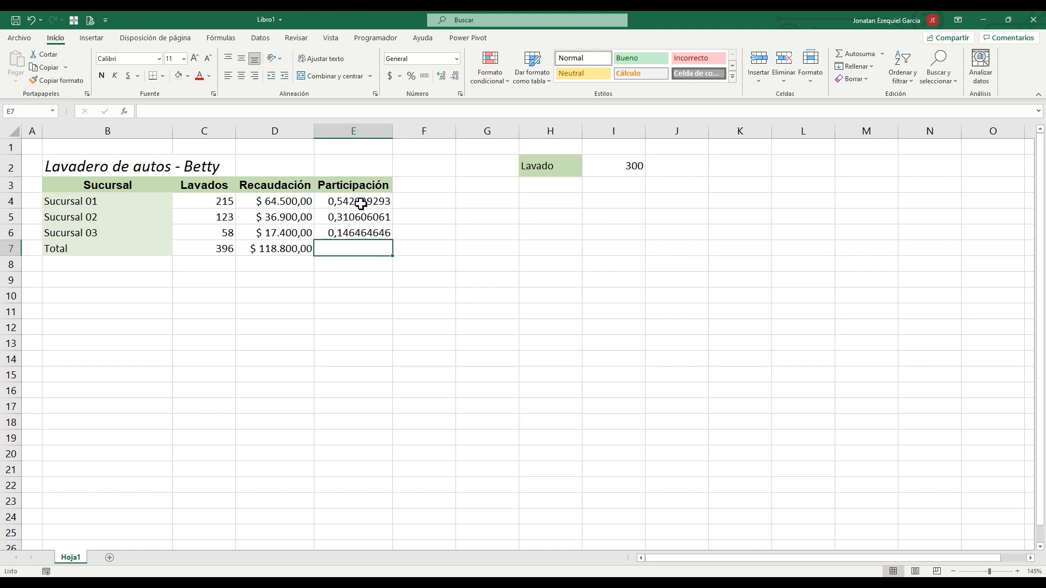
left_click_drag(361, 203, 358, 243)
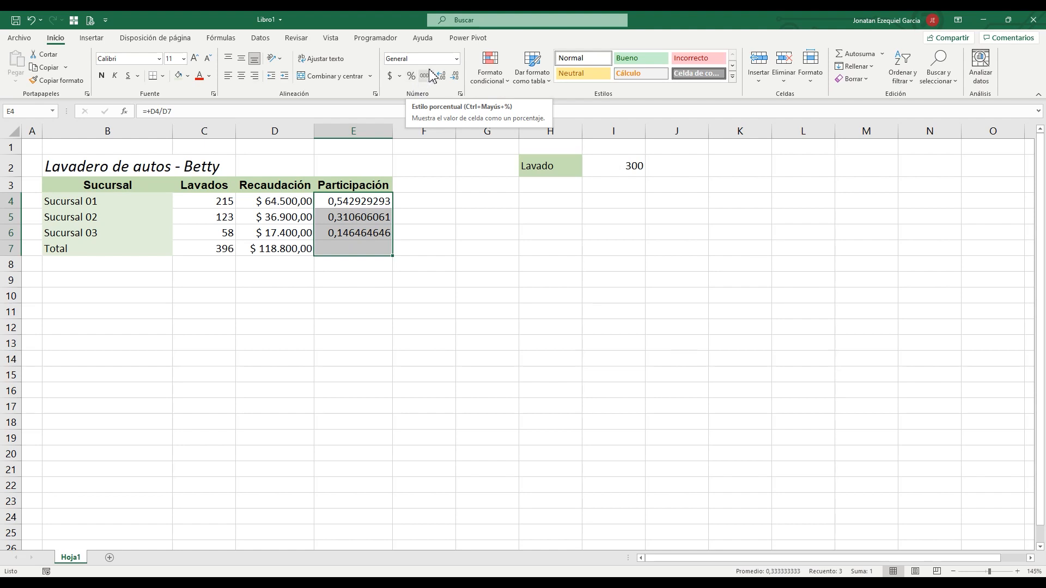
left_click(457, 59)
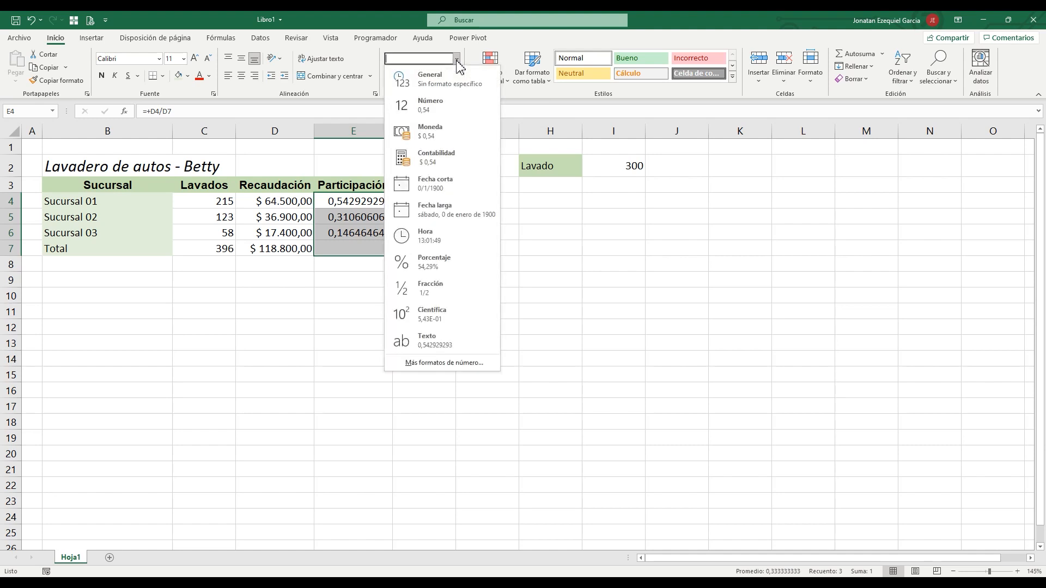
left_click(463, 269)
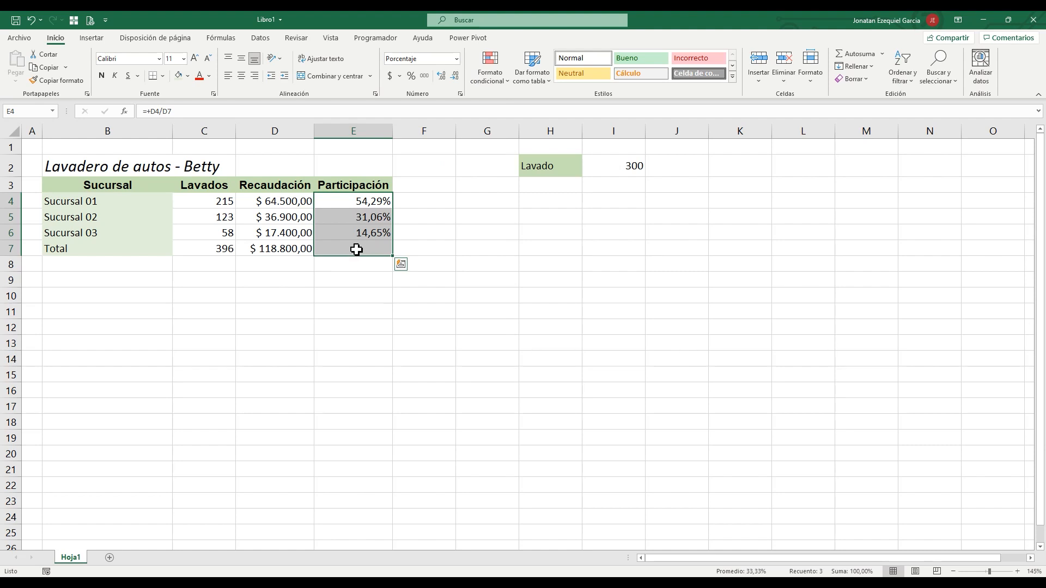
Step: Reduce the Participación percentages in E4:E7 to zero decimal places and check the rounded values of the three branches
left_click(327, 198)
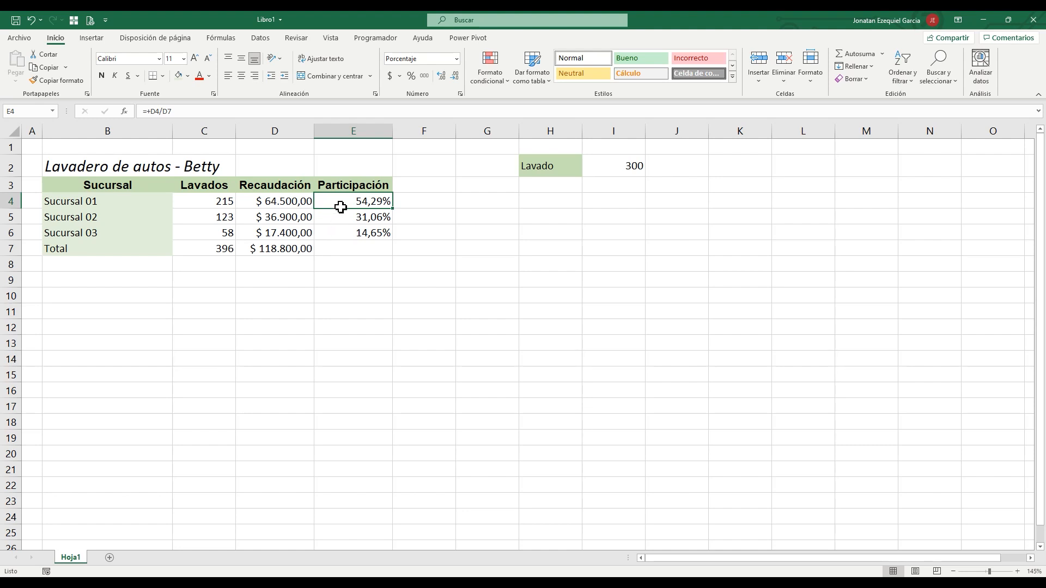
left_click_drag(342, 206, 338, 250)
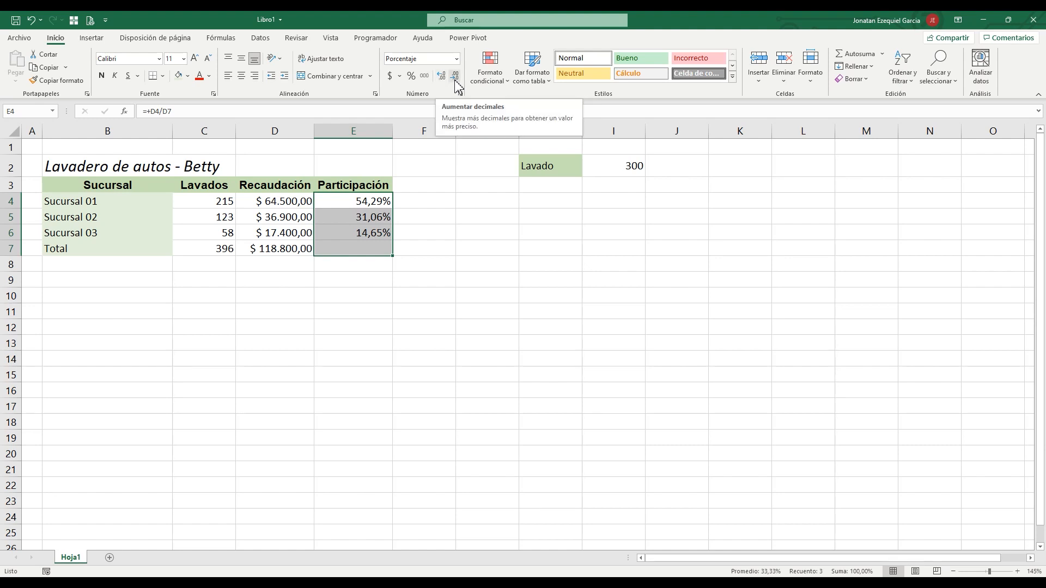
left_click(455, 81)
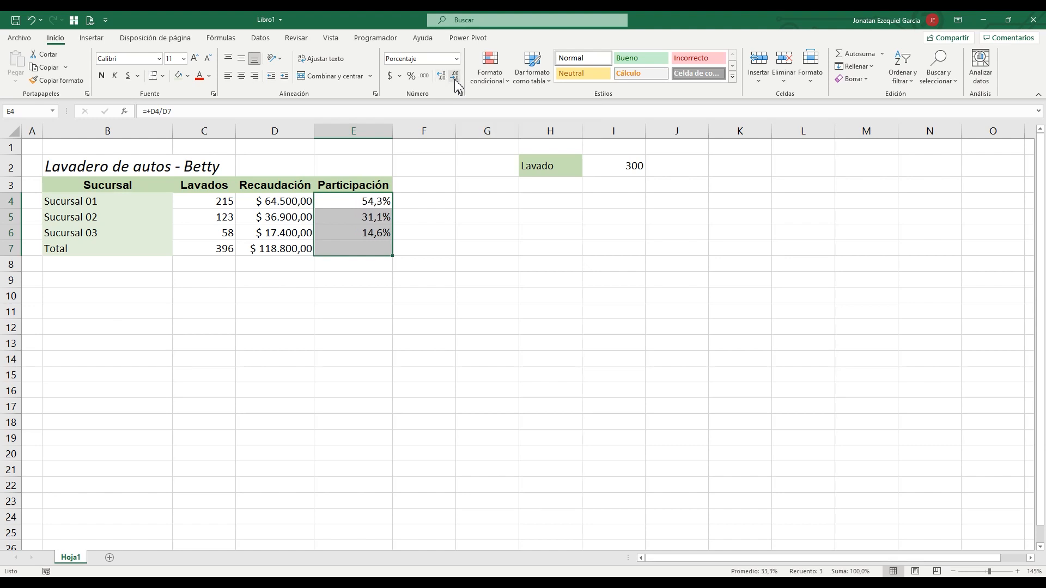
left_click(456, 81)
left_click(374, 203)
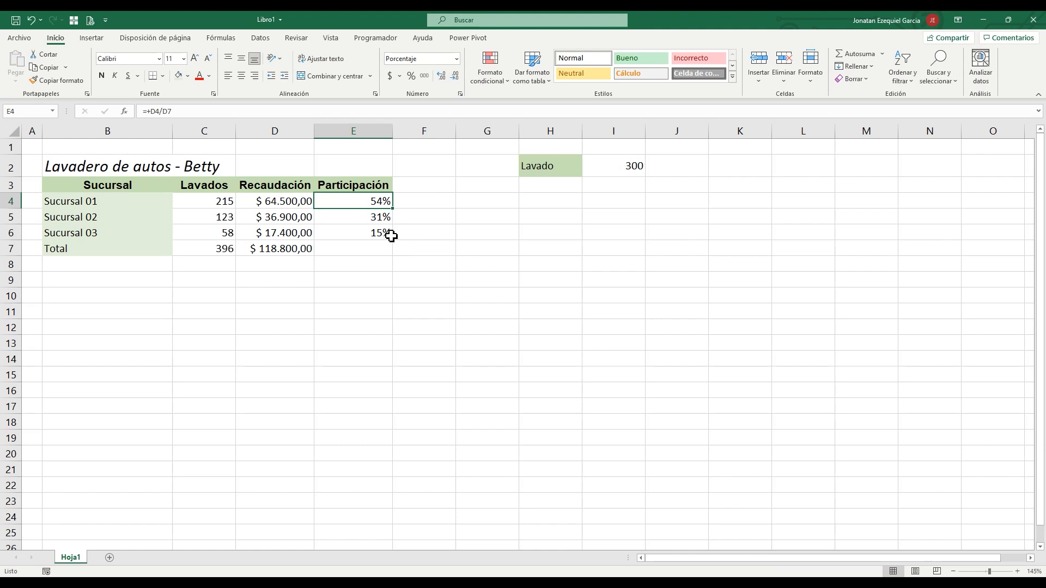
left_click(381, 219)
left_click(384, 233)
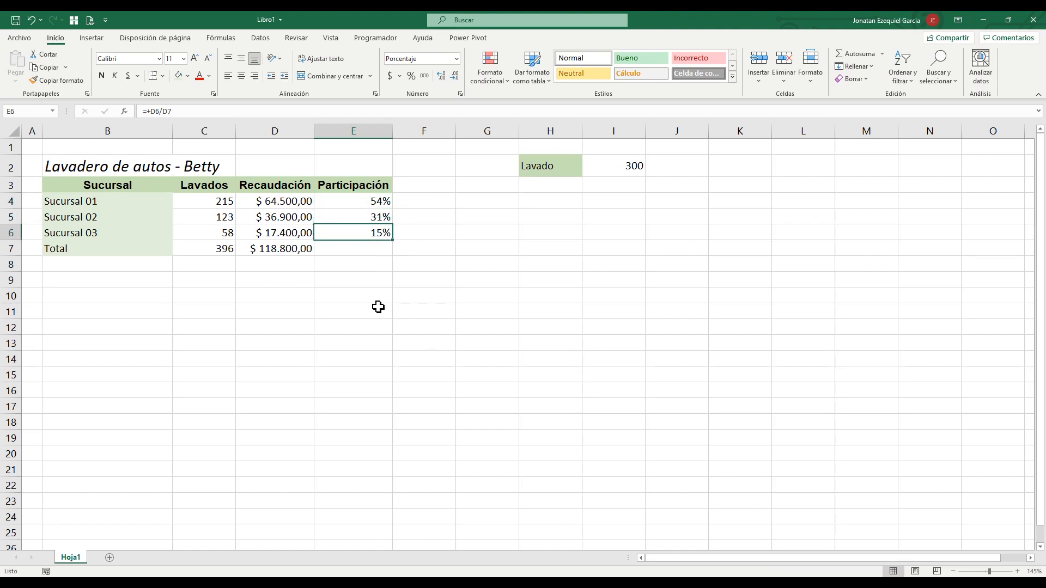
left_click(362, 201)
left_click_drag(362, 201, 362, 229)
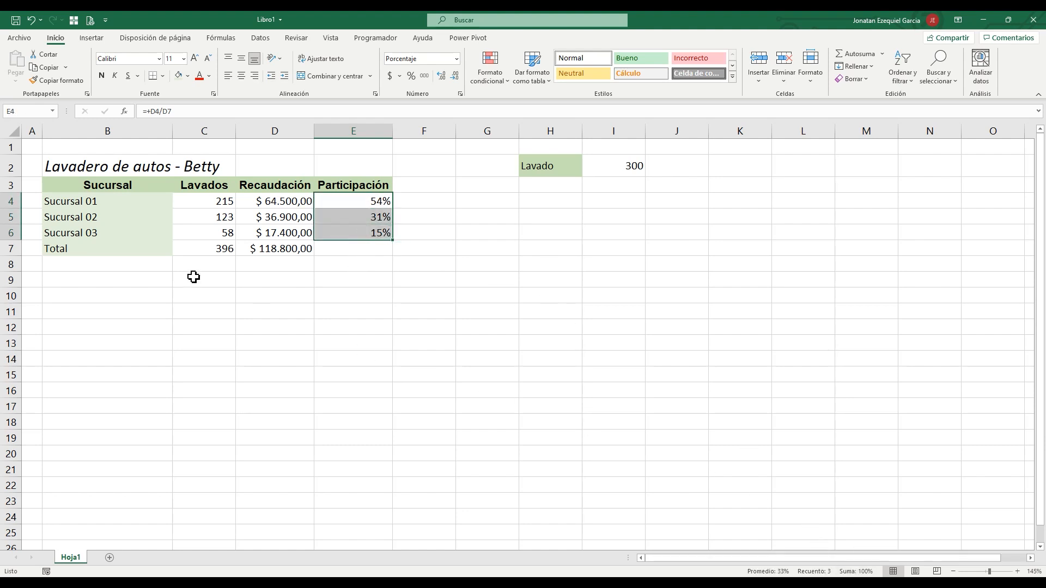
left_click(31, 146)
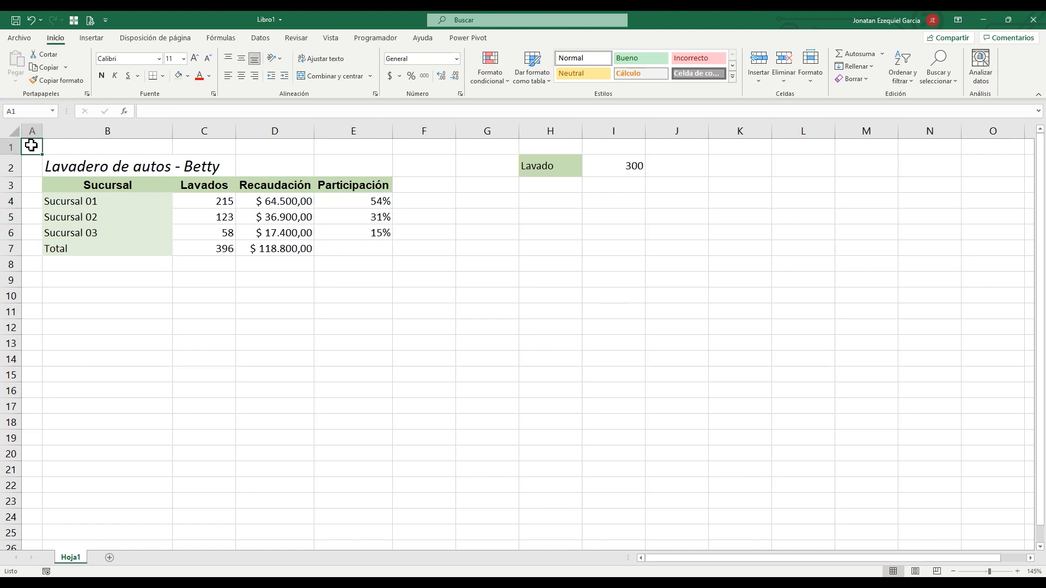
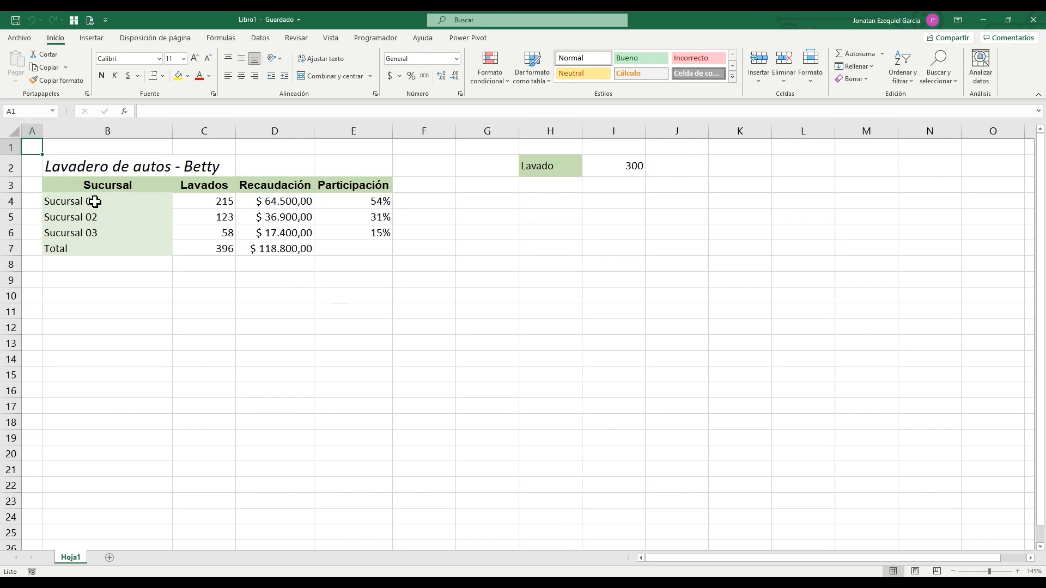
Step: Open the recommended charts for the branch and Lavados data in B3:C6, leaving out the Total row
left_click_drag(93, 183, 192, 234)
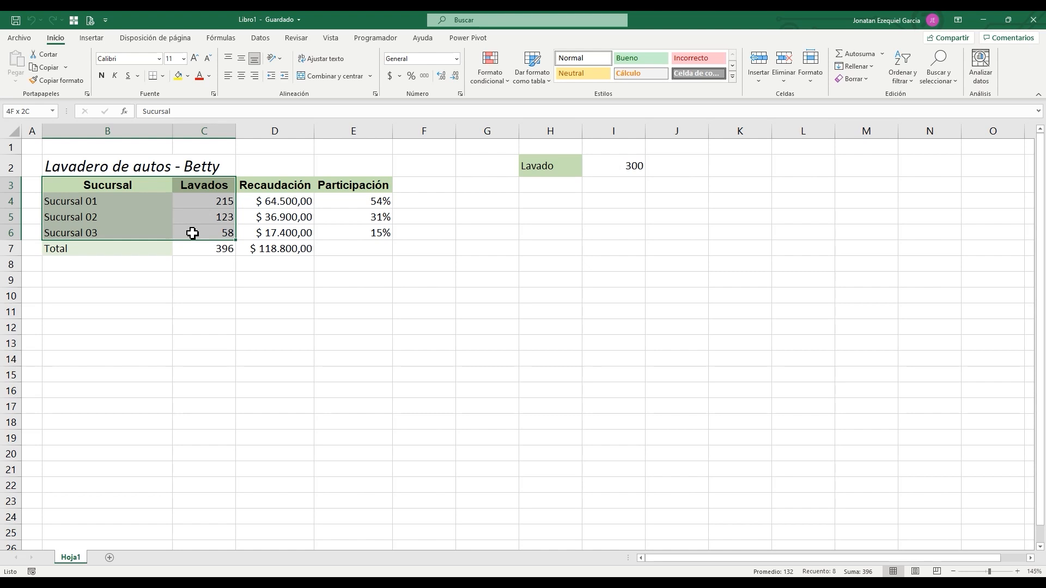
left_click_drag(193, 234, 191, 243)
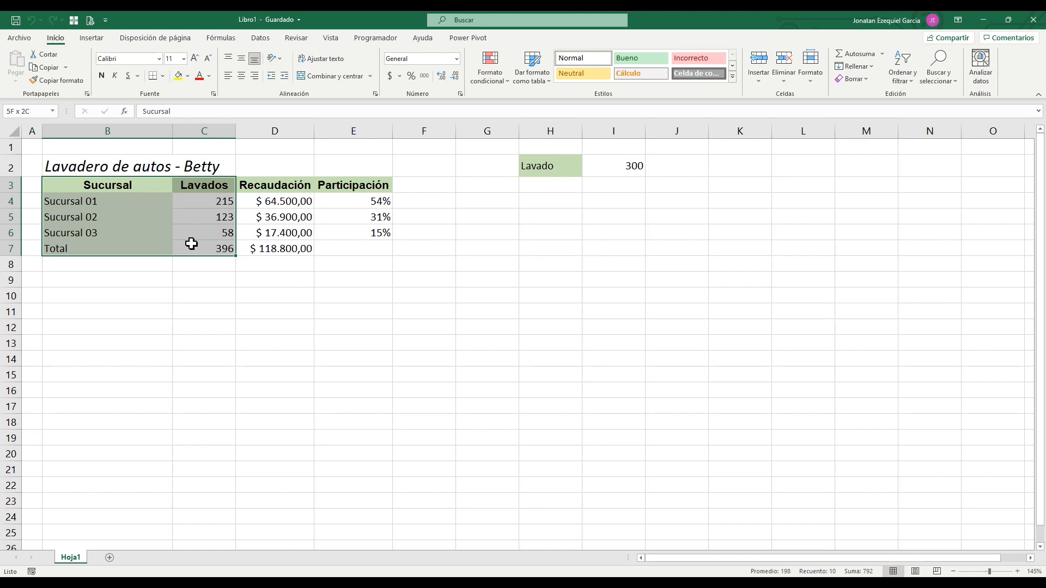
left_click_drag(192, 244, 193, 234)
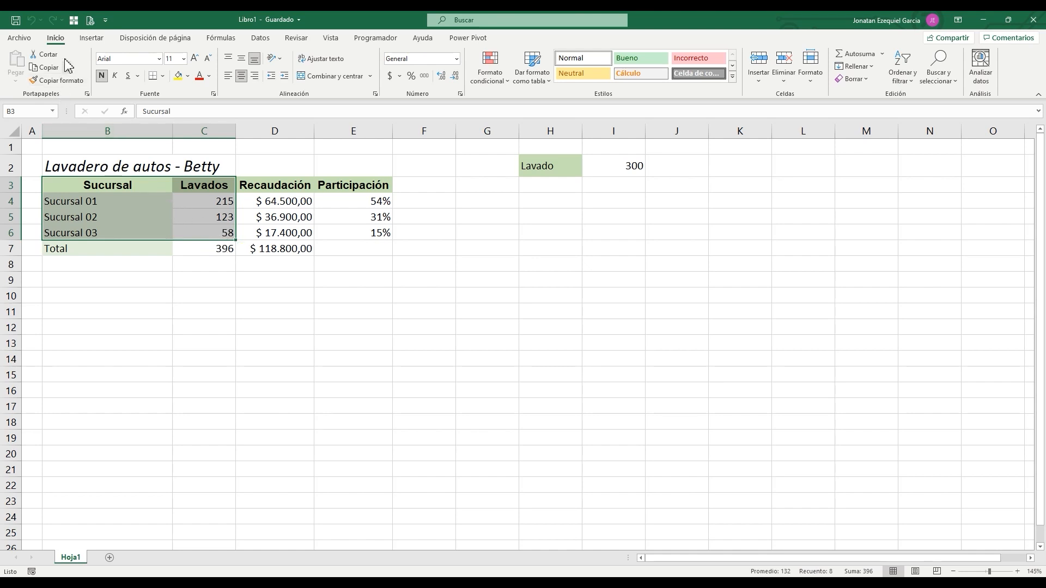
left_click(90, 38)
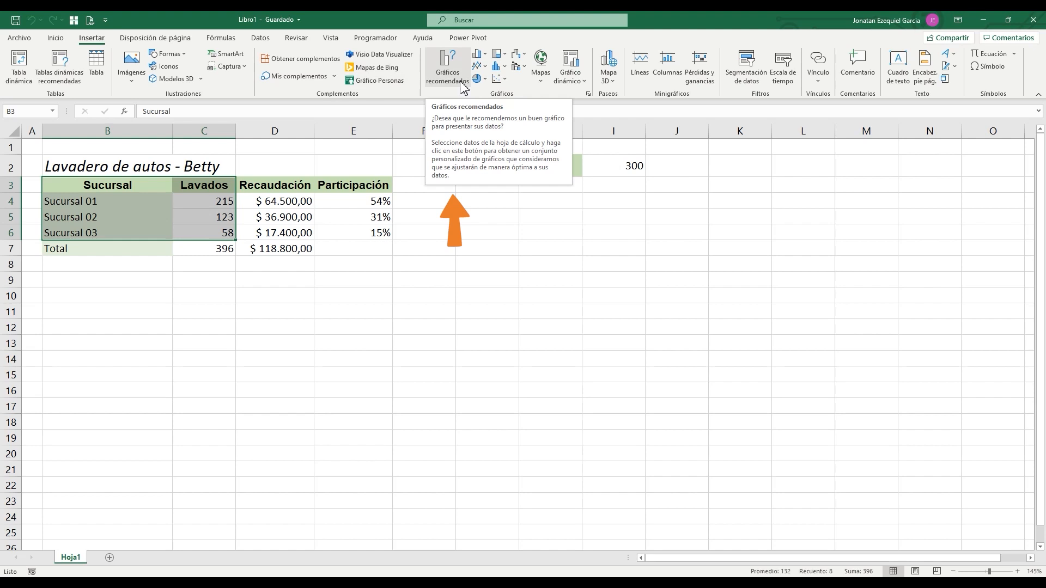
left_click(462, 86)
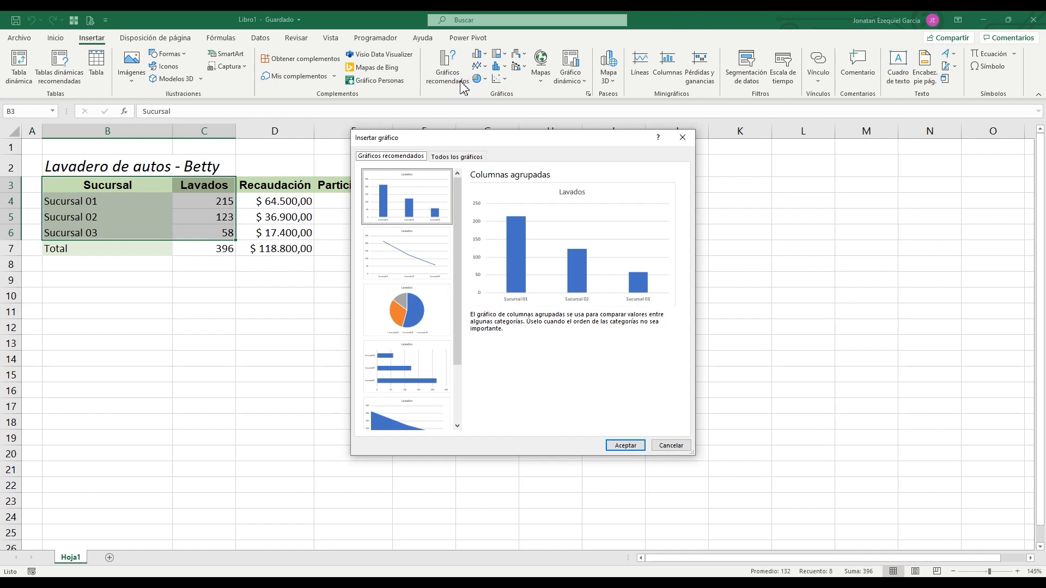
Step: Examine the available chart types for the Lavados data, from columns, lines and pie through to maps and stock charts
left_click(456, 158)
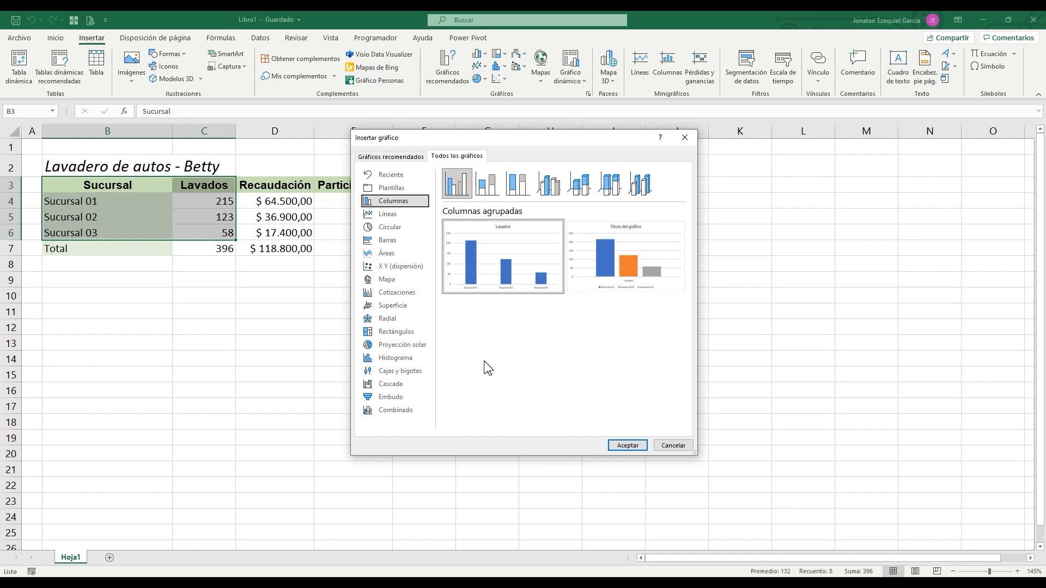
left_click(388, 216)
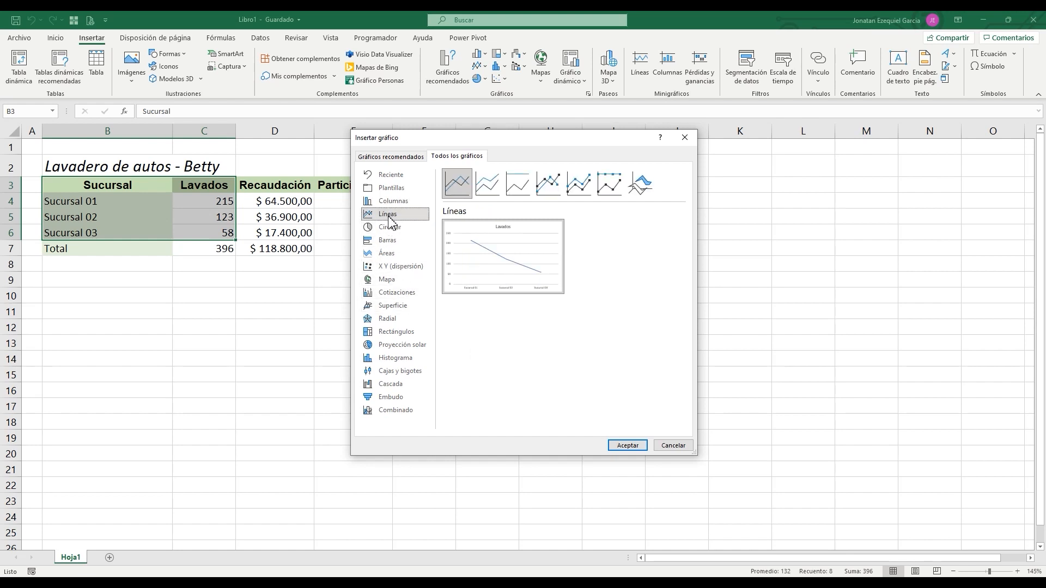
left_click(390, 228)
left_click(390, 242)
left_click(390, 254)
left_click(390, 267)
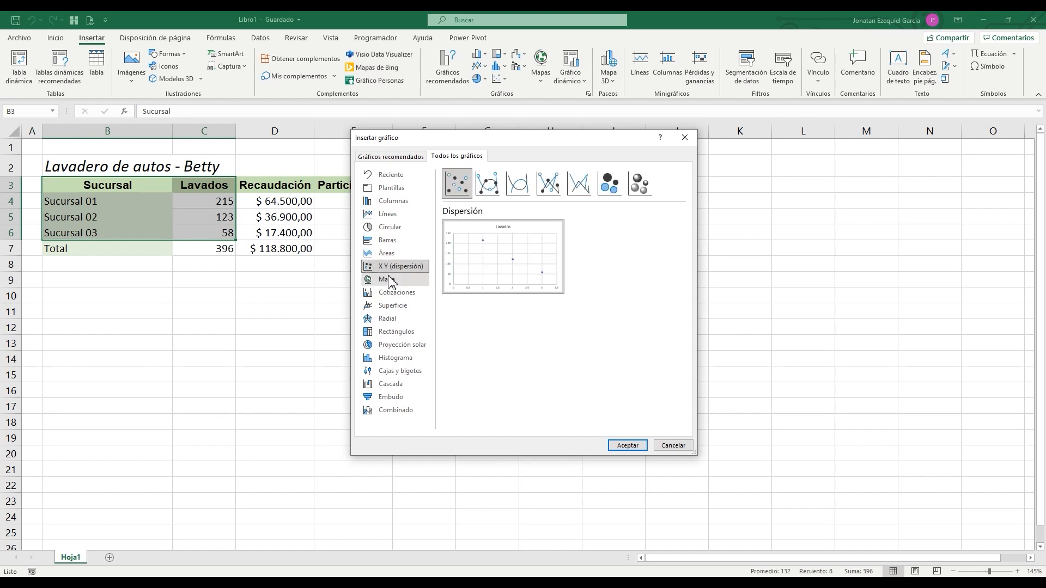
left_click(389, 280)
left_click(393, 293)
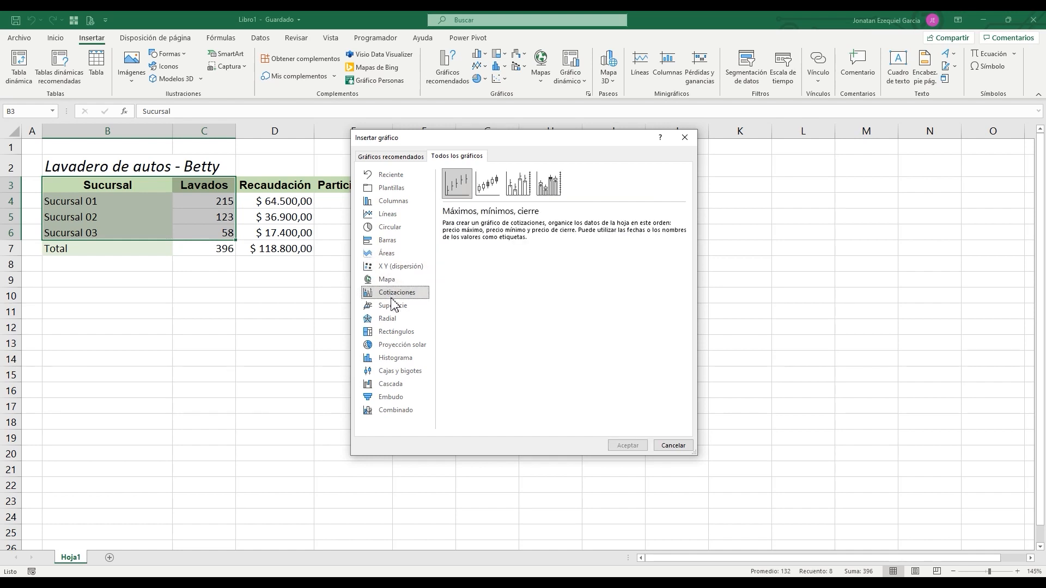
Step: Insert a 3-D clustered column chart (Columna agrupada 3D) of the Lavados data, with each branch as its own colored series
left_click(393, 306)
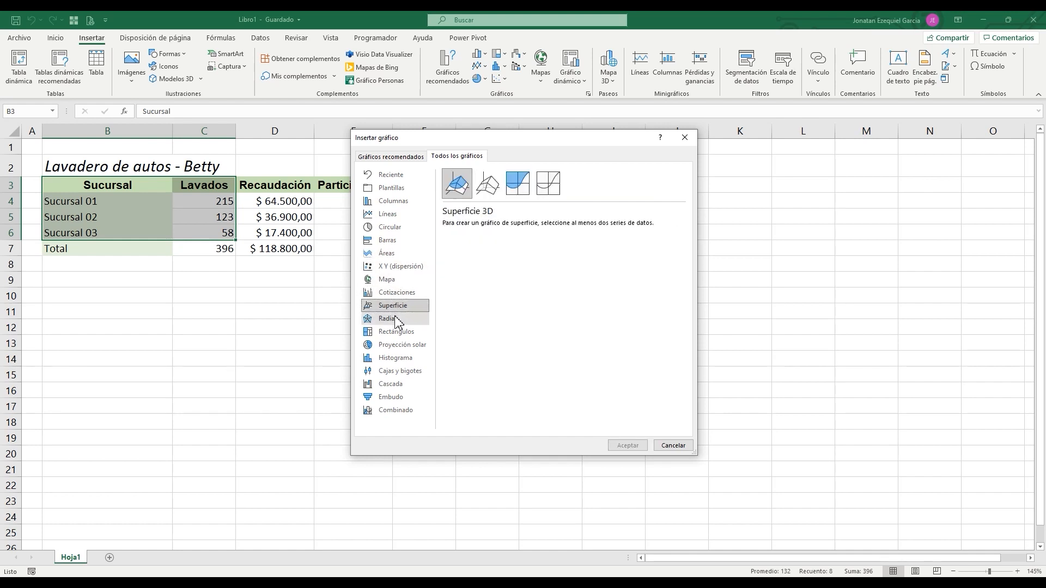
left_click(395, 318)
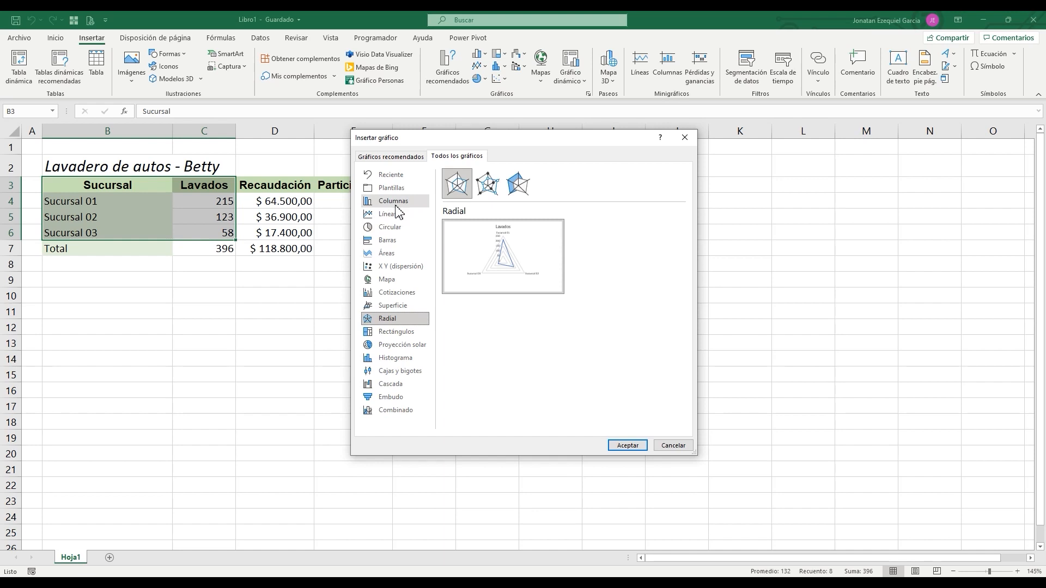
left_click(414, 237)
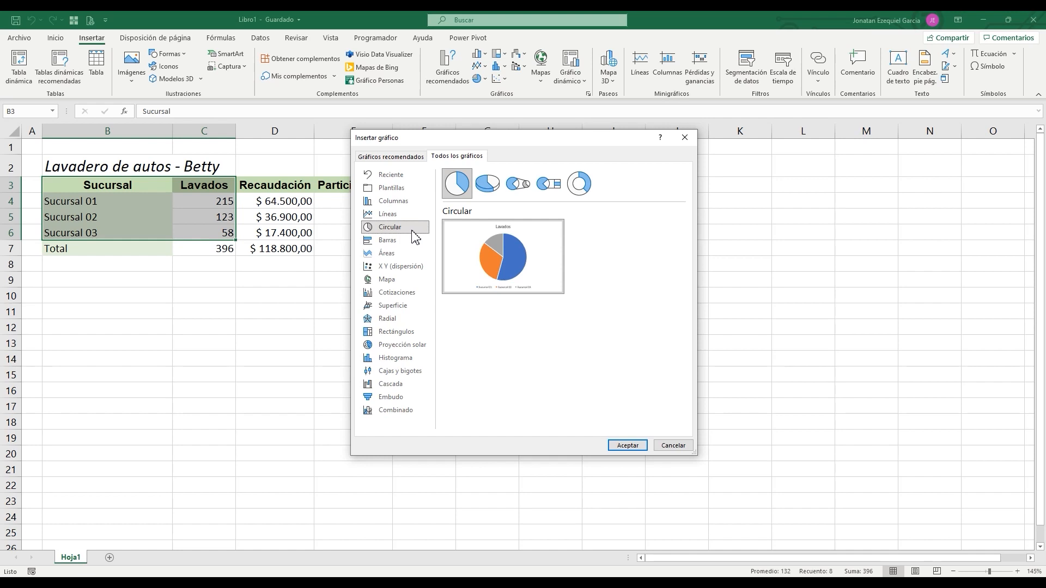
left_click(404, 202)
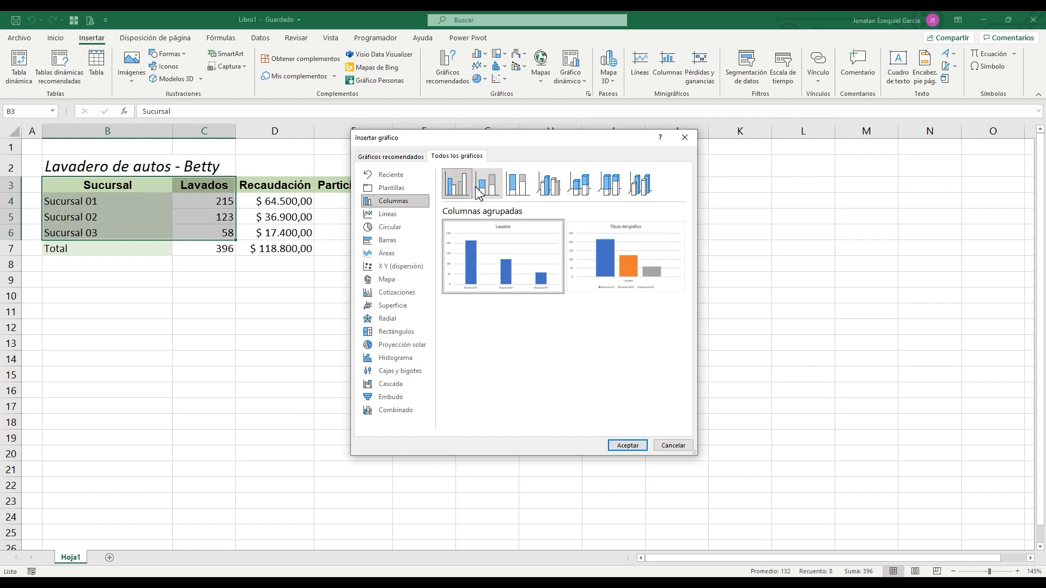
left_click(549, 193)
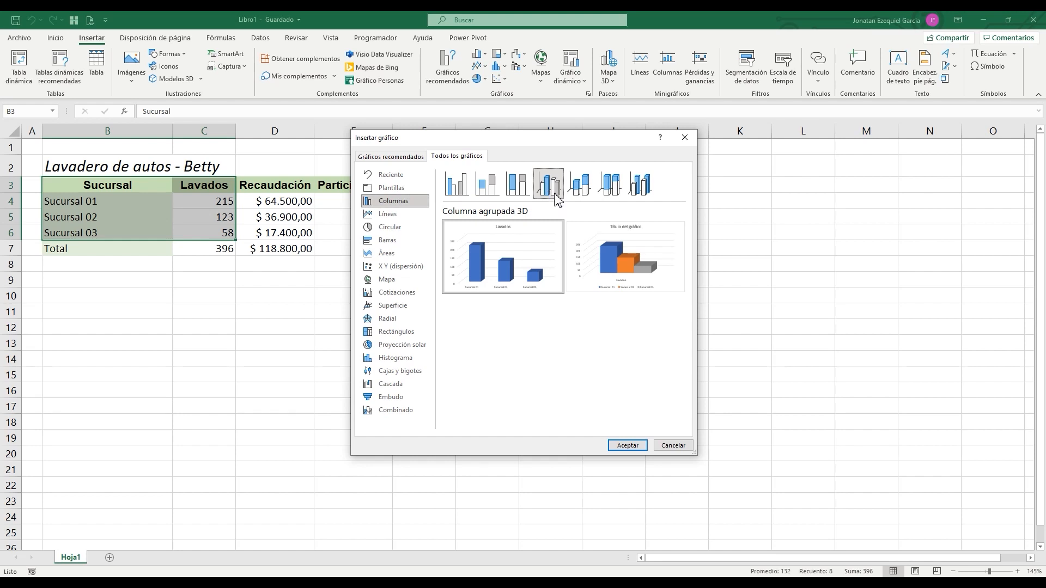
mouse_move(614, 253)
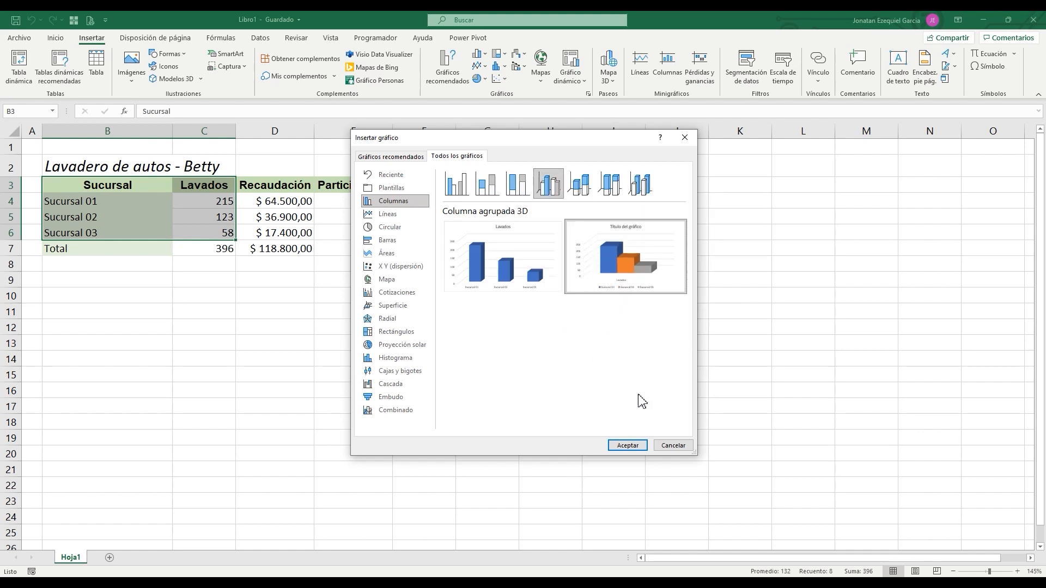
left_click(636, 448)
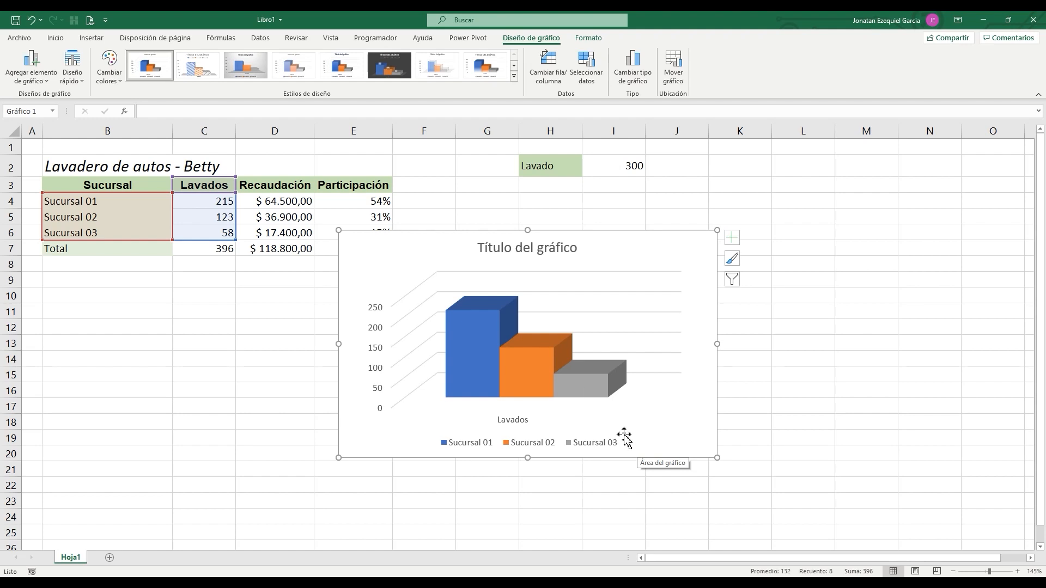
Step: Replace the chart's placeholder title with "Ventas"
left_click(562, 252)
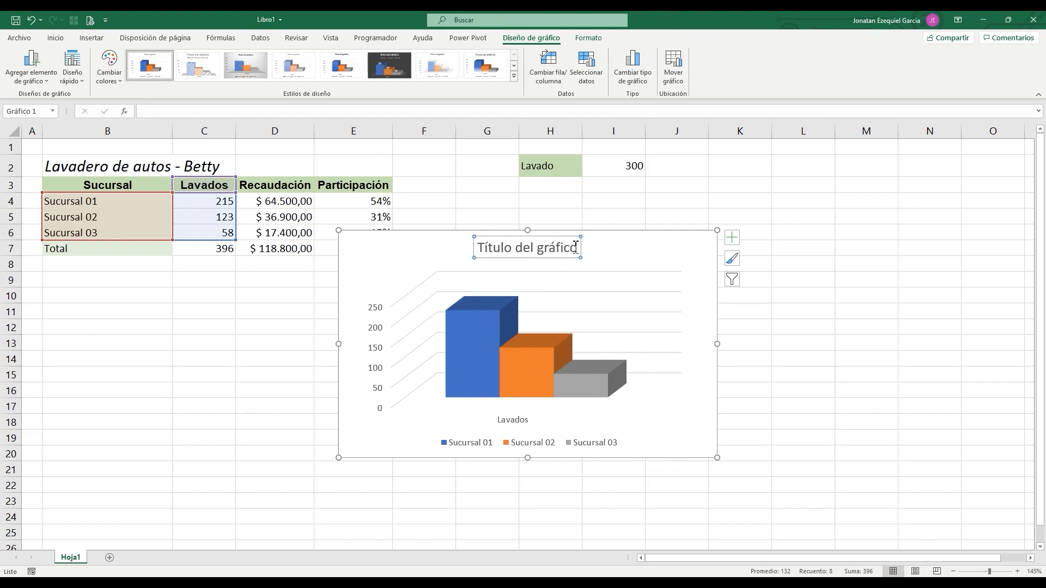
left_click(579, 249)
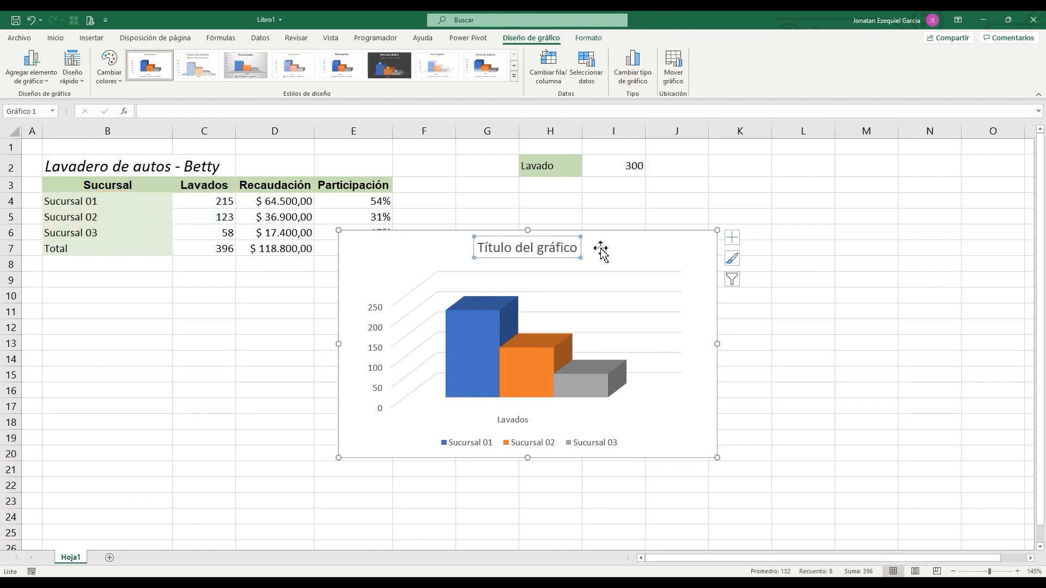
left_click_drag(577, 249, 479, 250)
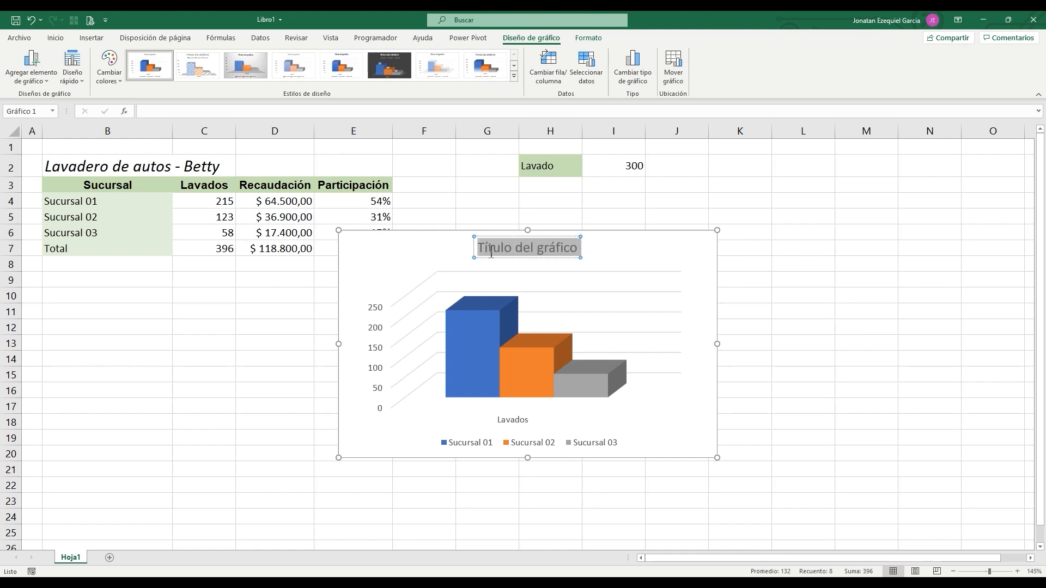
type("Ventas")
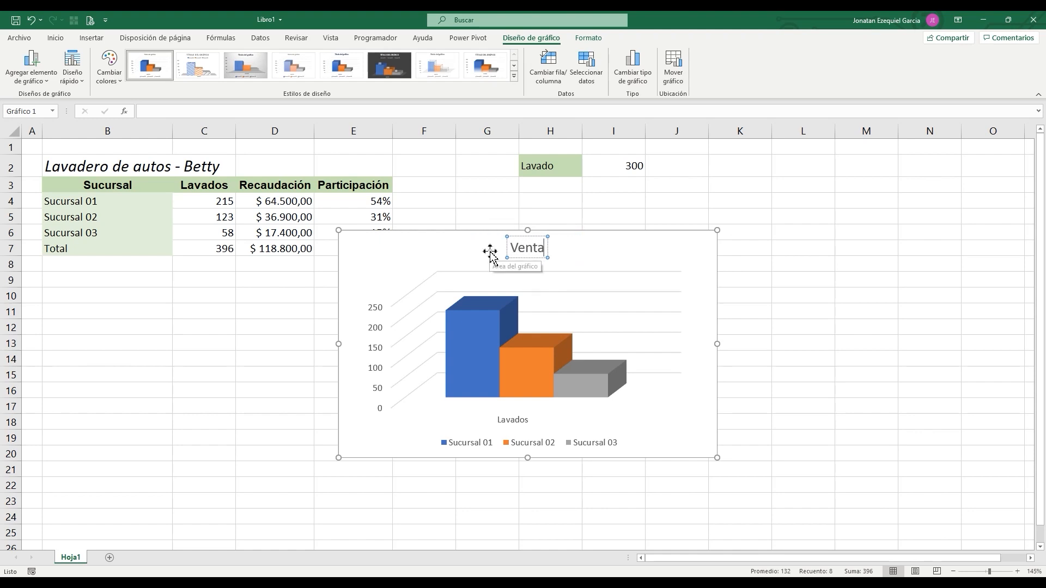
left_click(605, 253)
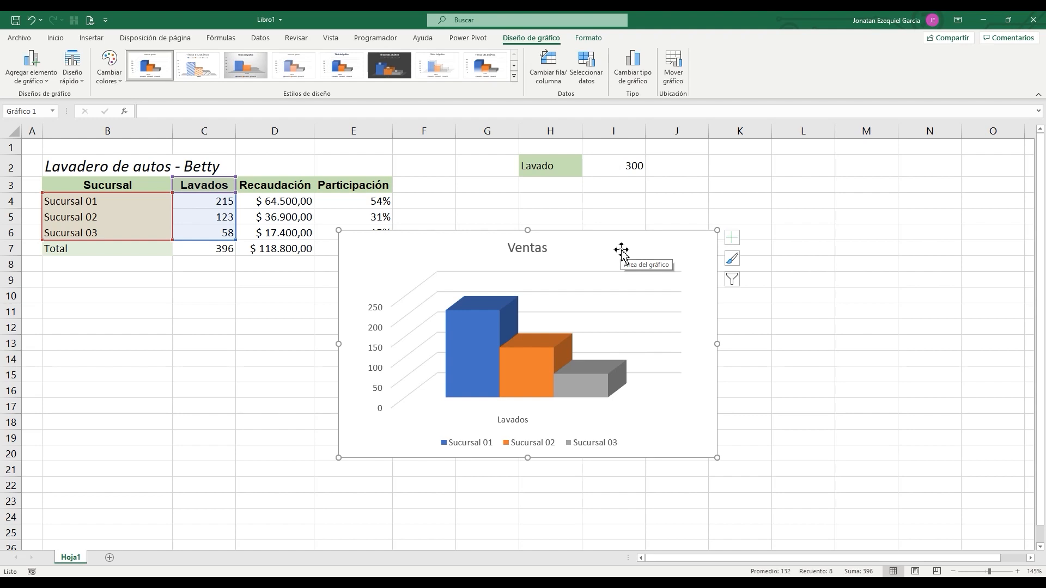
Step: Move the chart directly below the table and shrink it to span columns B to E, ending around row 20
left_click_drag(621, 249, 618, 250)
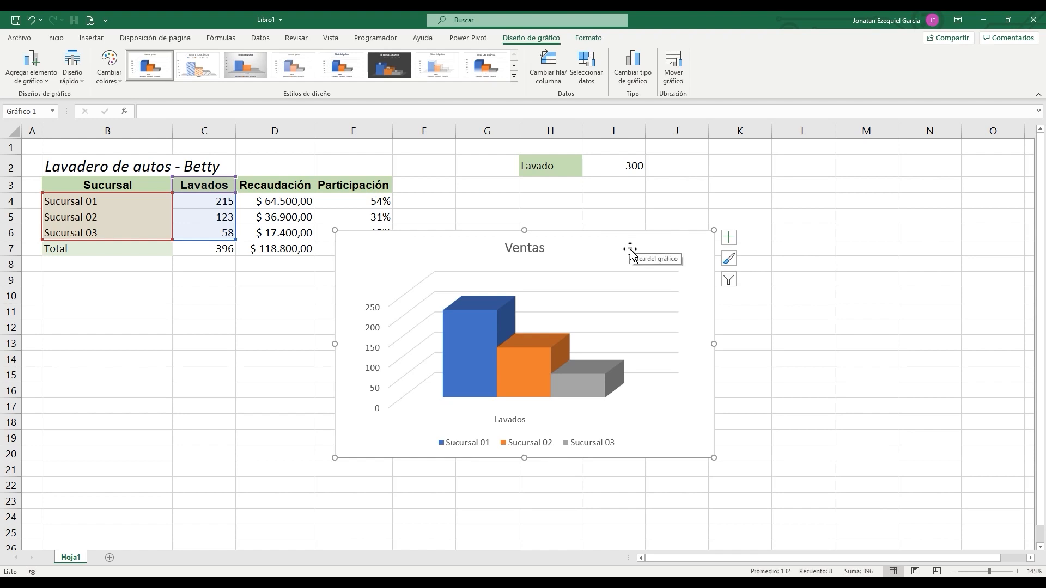
mouse_move(626, 247)
left_mouse_down()
mouse_move(388, 302)
mouse_move(329, 289)
mouse_move(339, 287)
left_mouse_up()
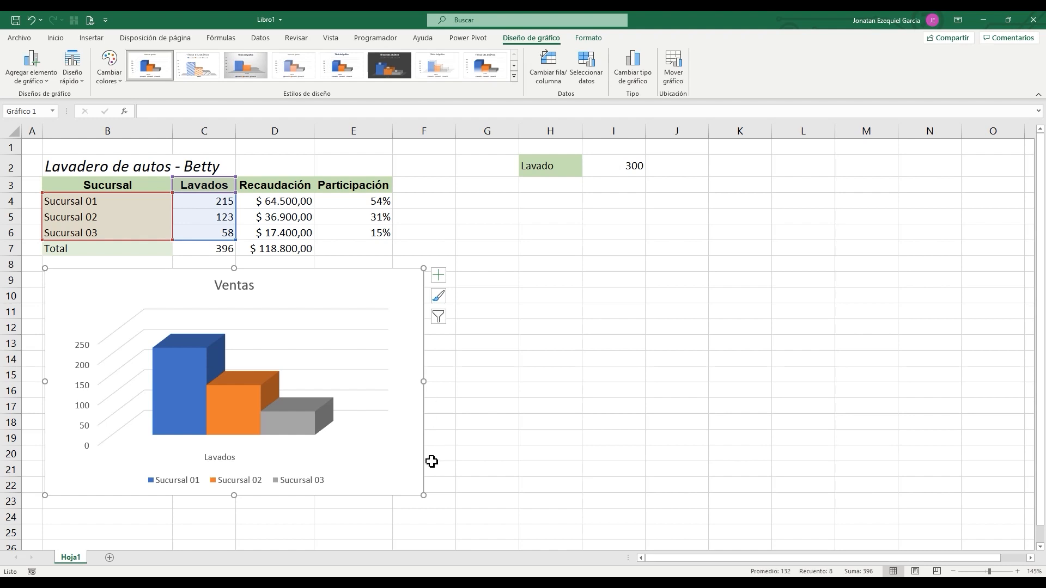
left_click_drag(424, 495, 389, 468)
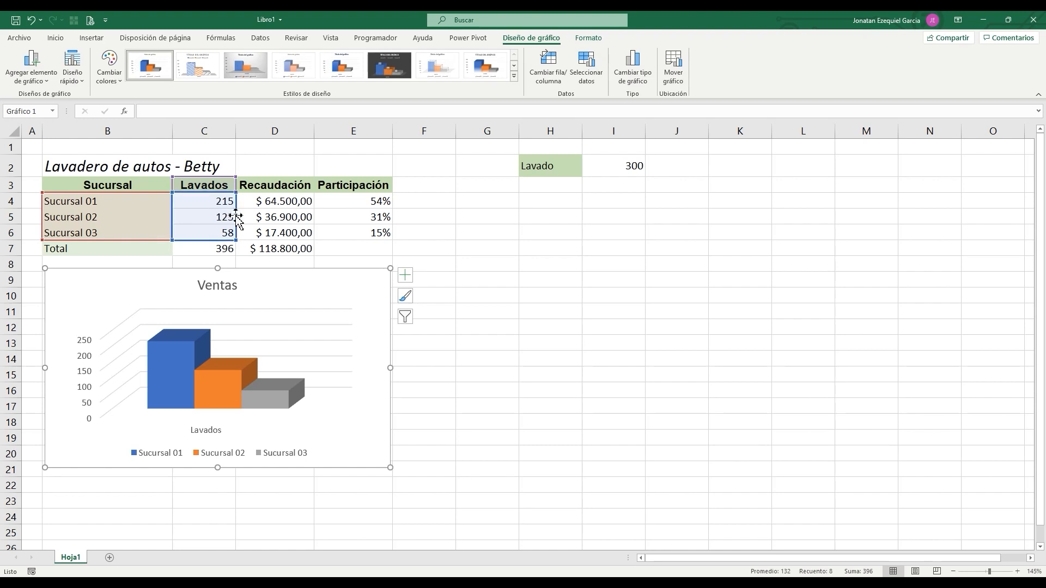
Step: Shift the chart's source data range from the Lavados column to the Recaudación column (D3:D6)
left_click_drag(238, 220, 243, 216)
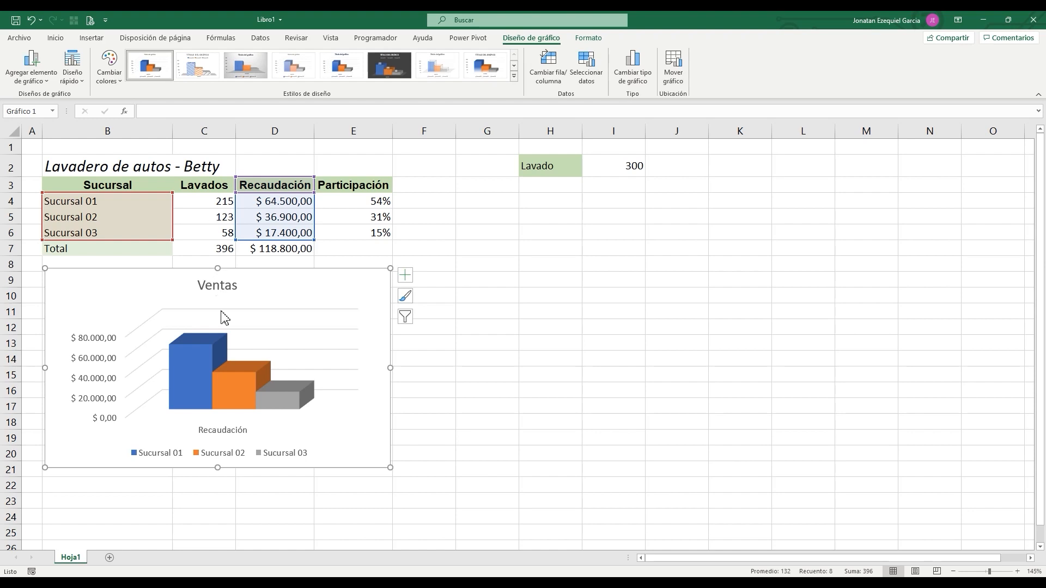
mouse_move(212, 367)
Step: Review the options for changing the chart type and the chart's data source without altering anything
left_click(633, 68)
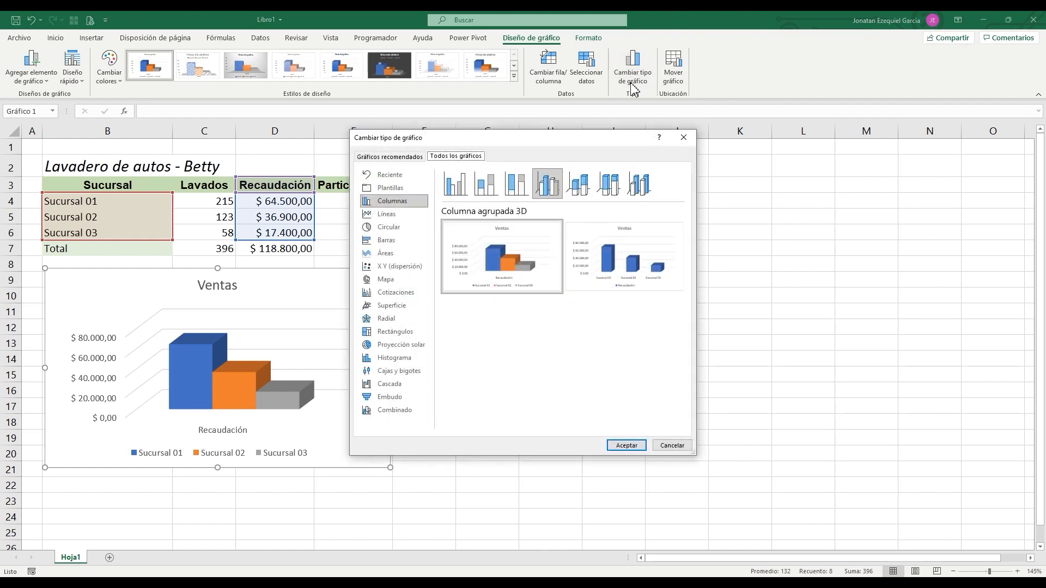
left_click(682, 136)
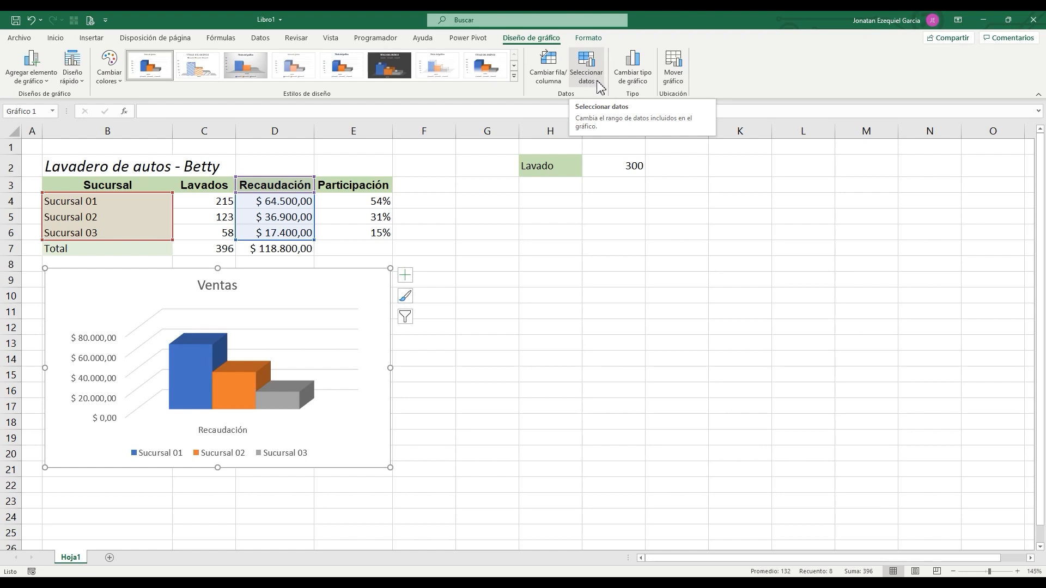
left_click(600, 87)
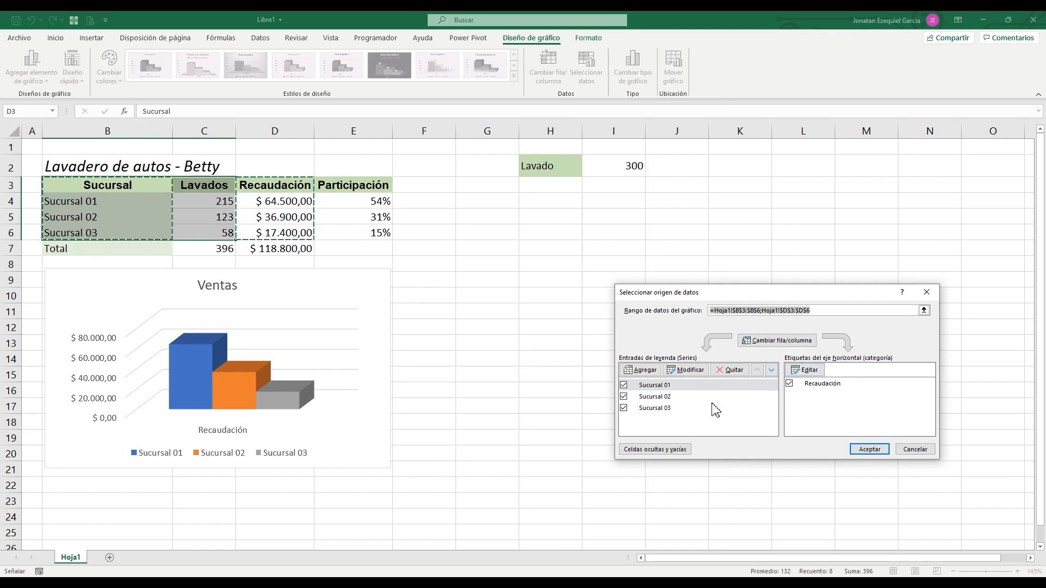
left_click(925, 293)
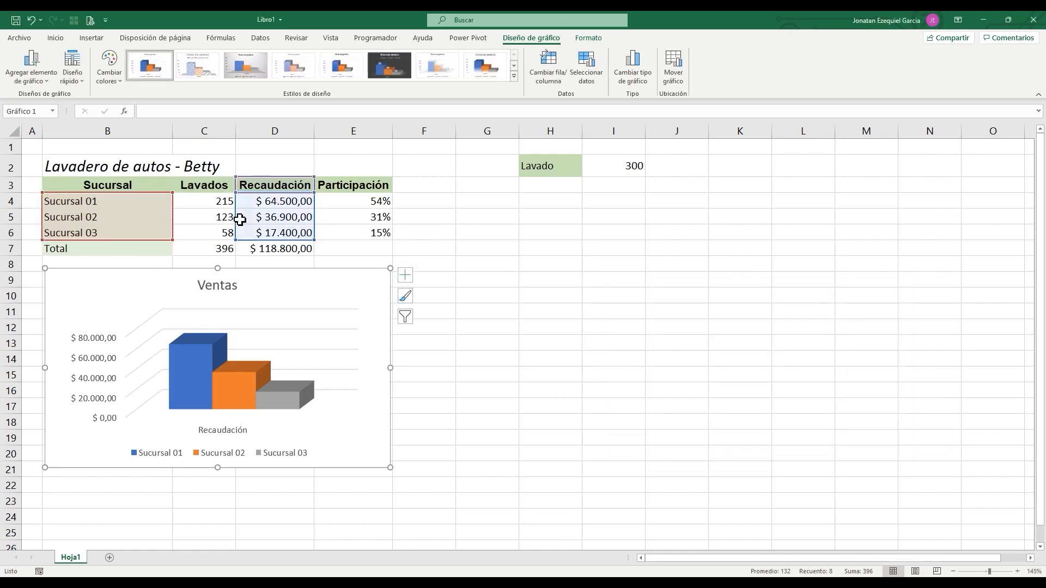
mouse_move(237, 221)
left_mouse_down()
mouse_move(218, 220)
mouse_move(250, 220)
left_mouse_up()
Step: Apply the dark-background chart style with data labels and the quick layout with a top legend and no value axis
left_click(514, 80)
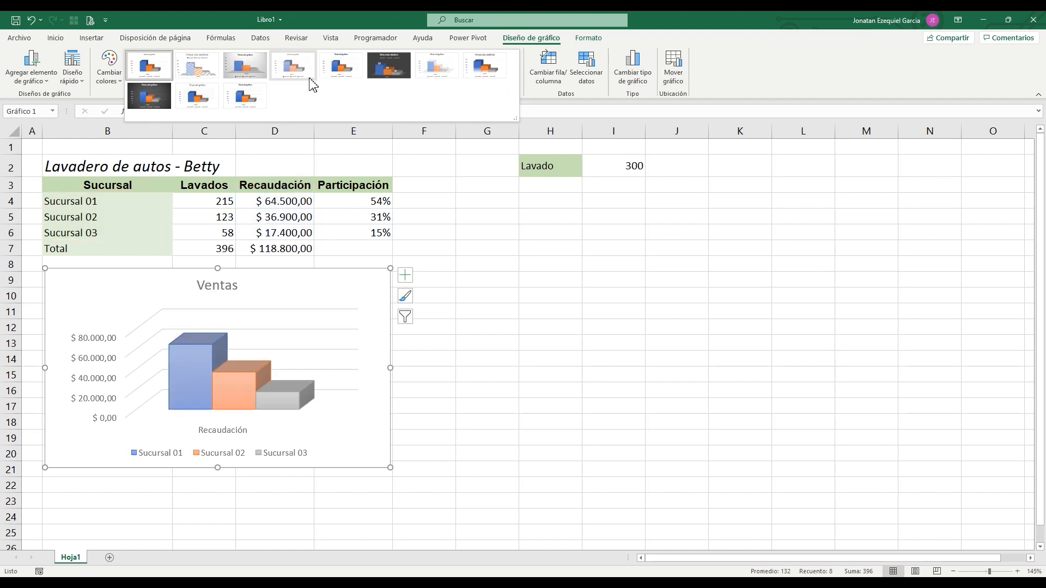
left_click(380, 76)
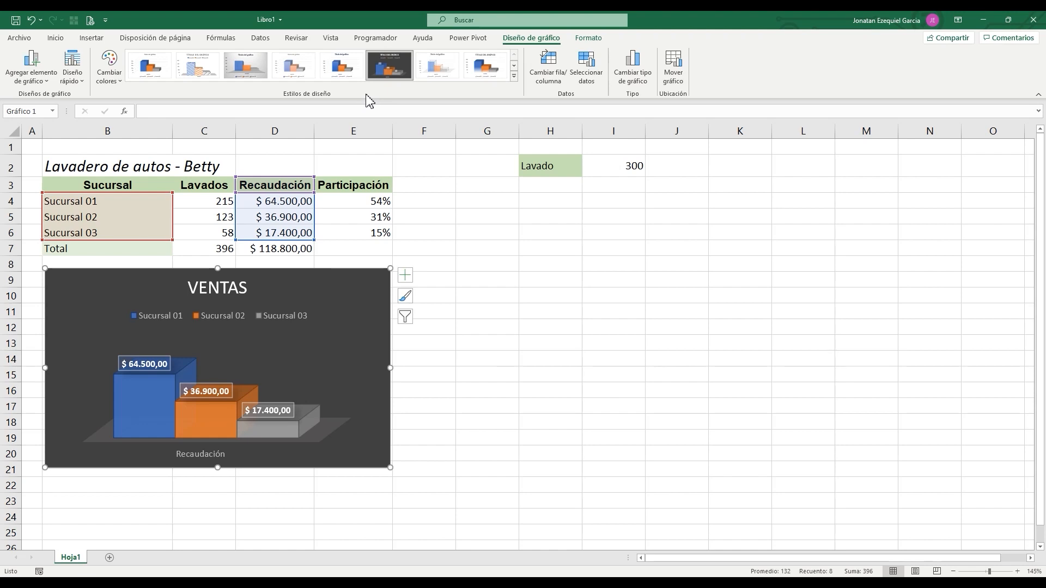
left_click(79, 83)
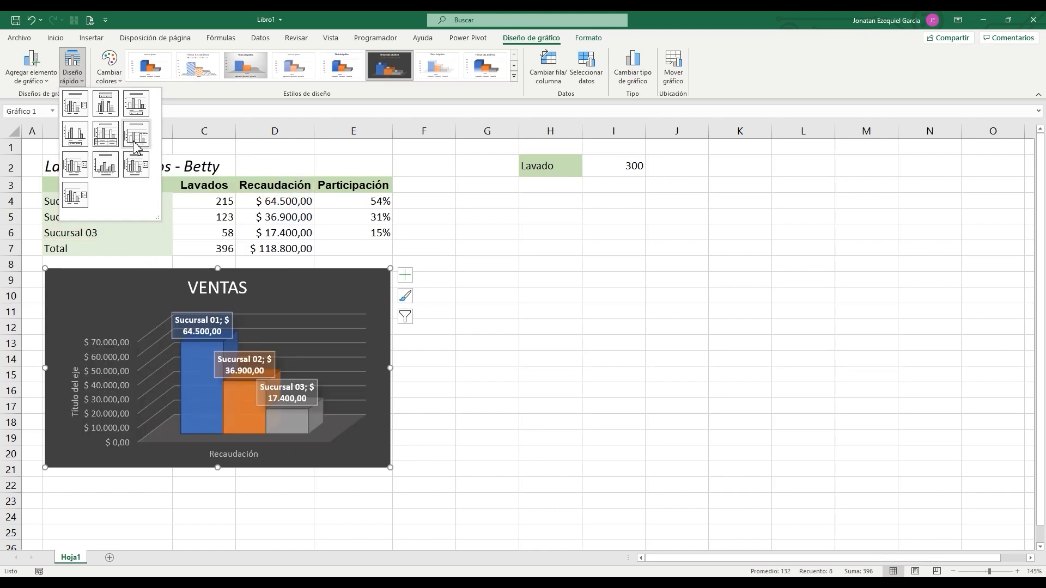
left_click(105, 106)
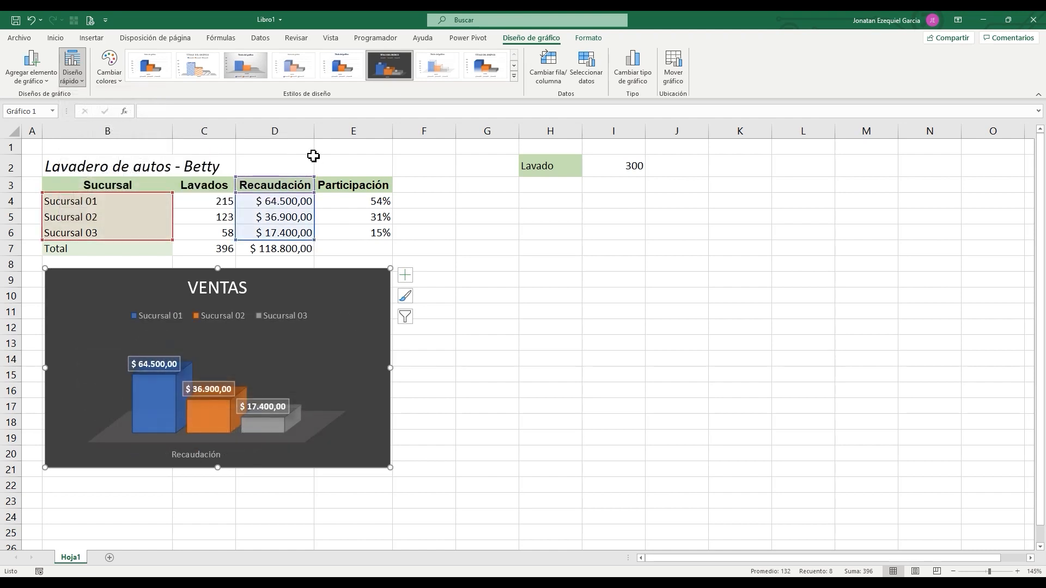
Step: In the 08 Fecha workbook, examine the cell, range and table examples and the Número and Texto entries
left_click(37, 151)
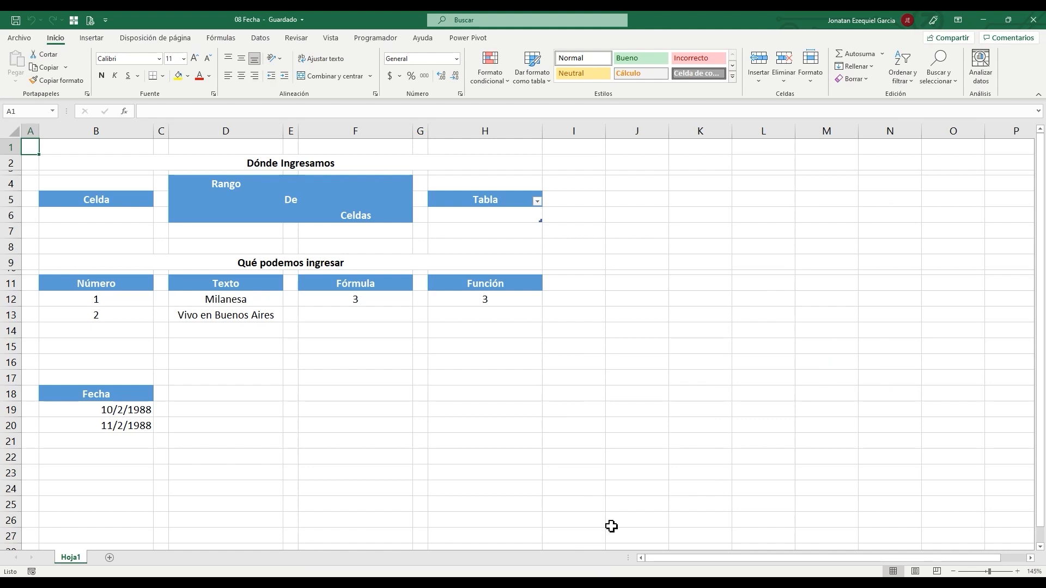
left_click(145, 204)
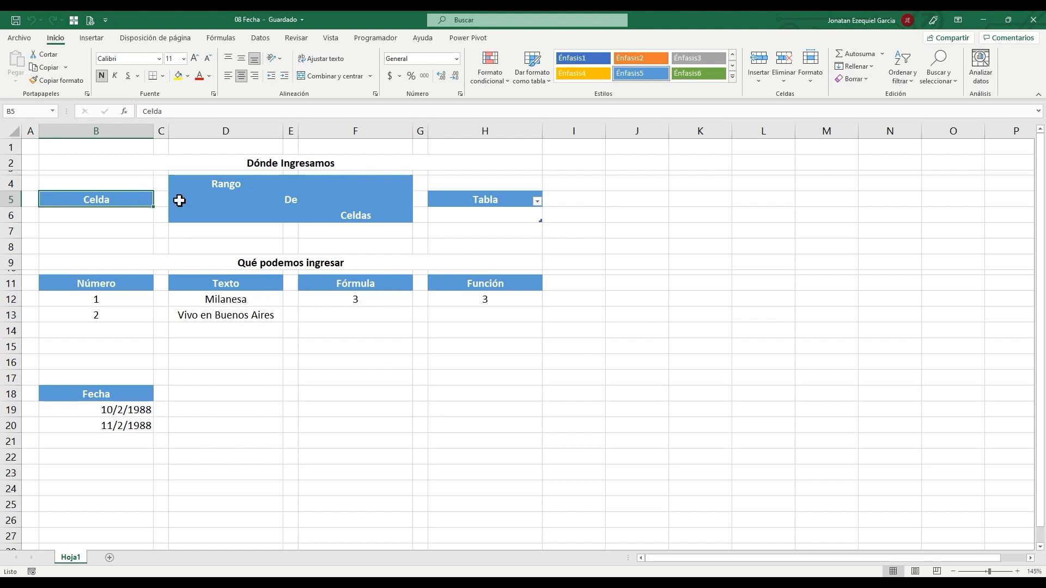
left_click_drag(210, 185, 359, 217)
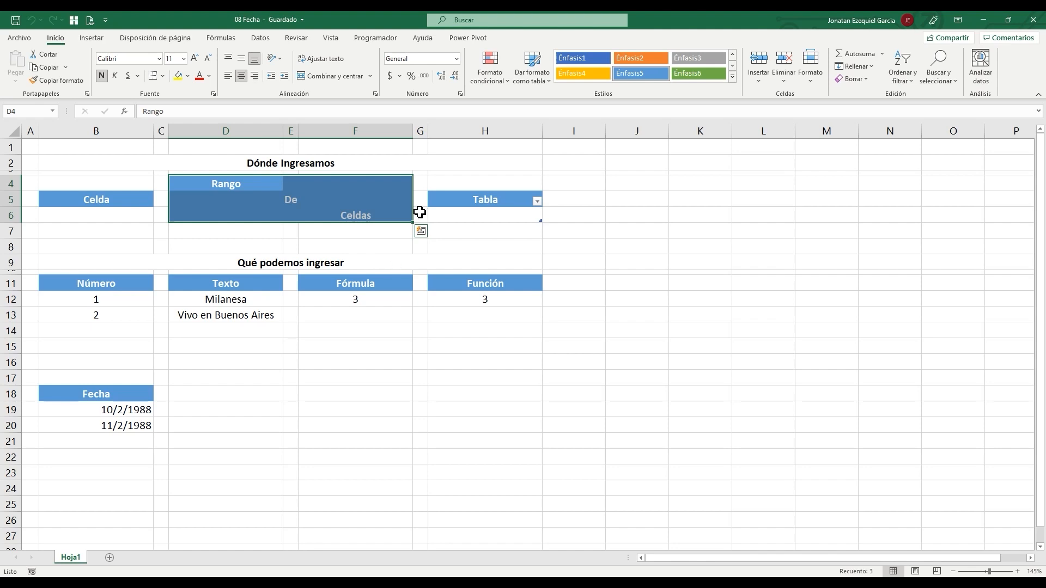
left_click(475, 203)
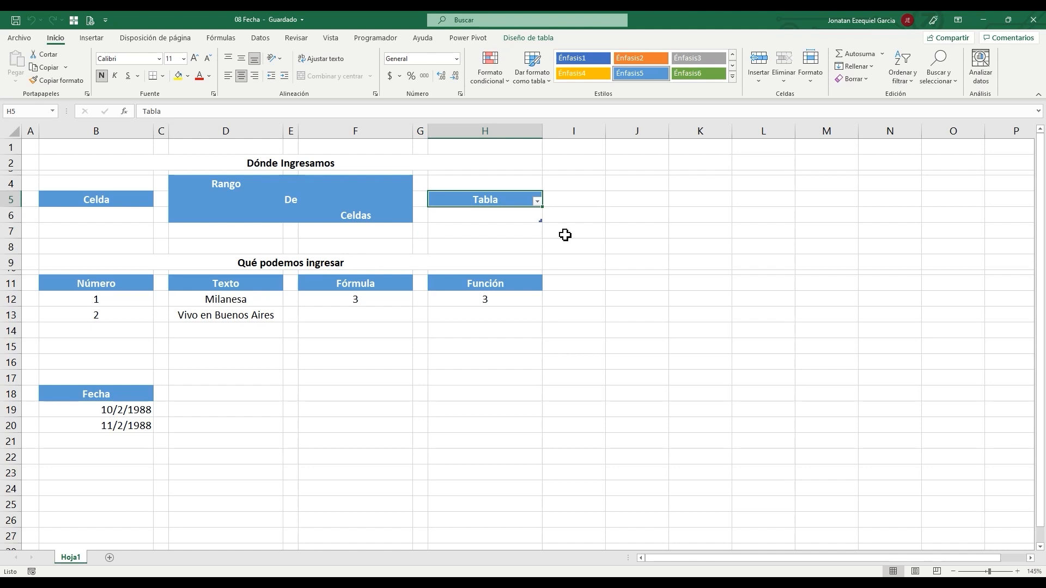
left_click(352, 262)
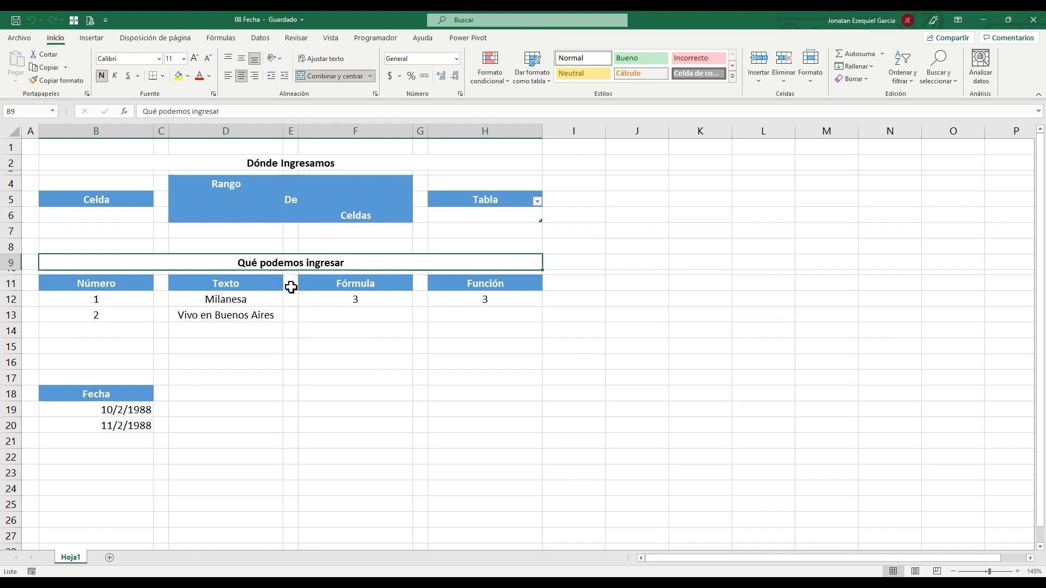
left_click(122, 298)
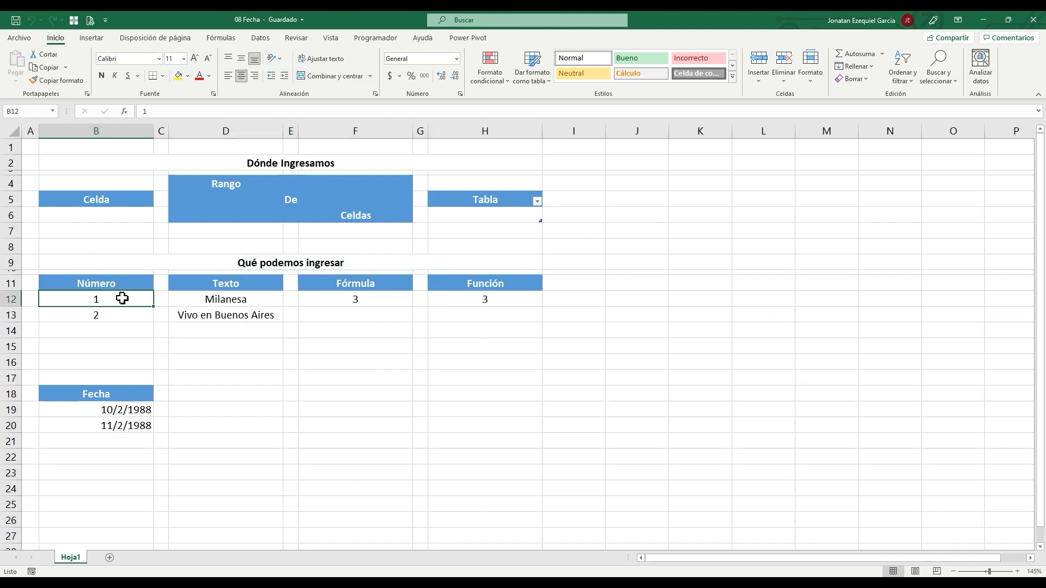
key("shift+Down")
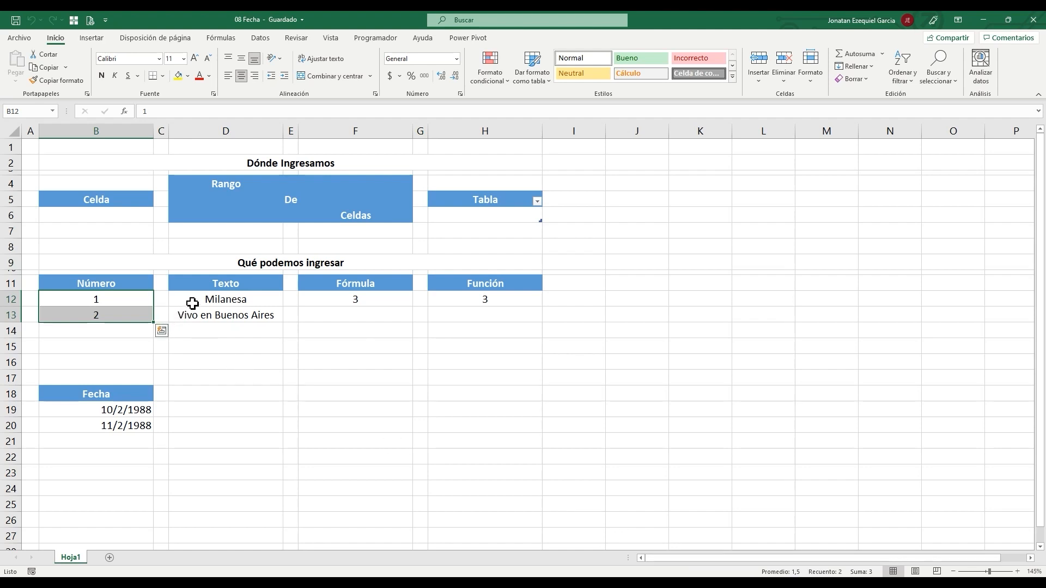
left_click_drag(204, 299, 202, 311)
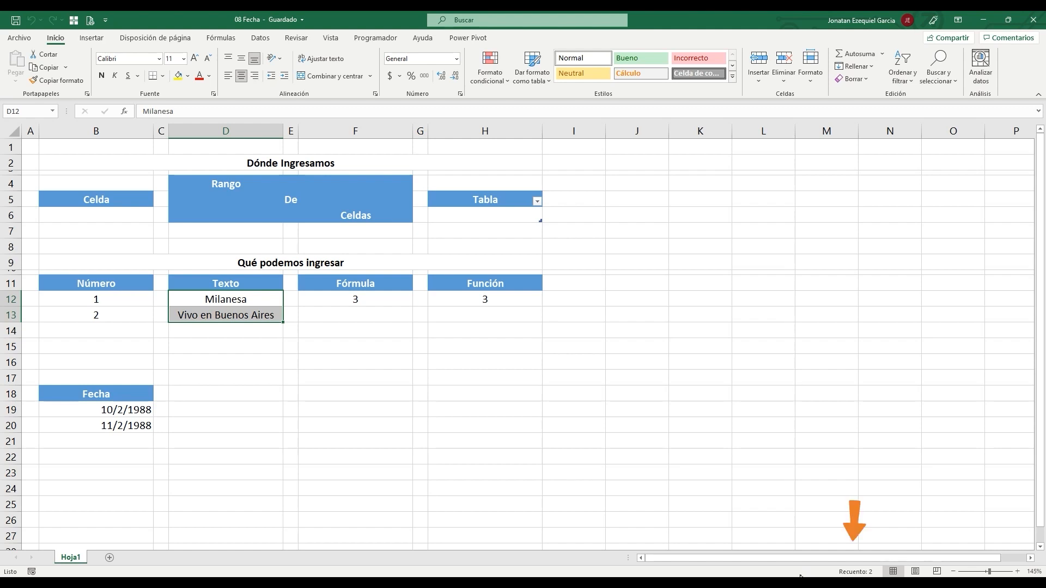
Step: Examine which cells the addition formula in F12 under Fórmula refers to
left_click(358, 304)
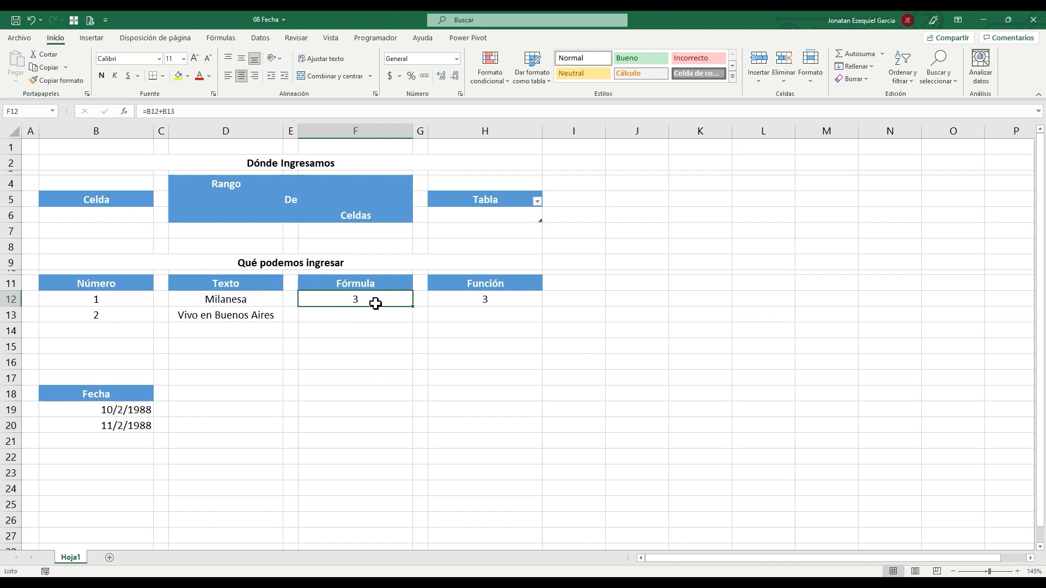
type("=B12+B13")
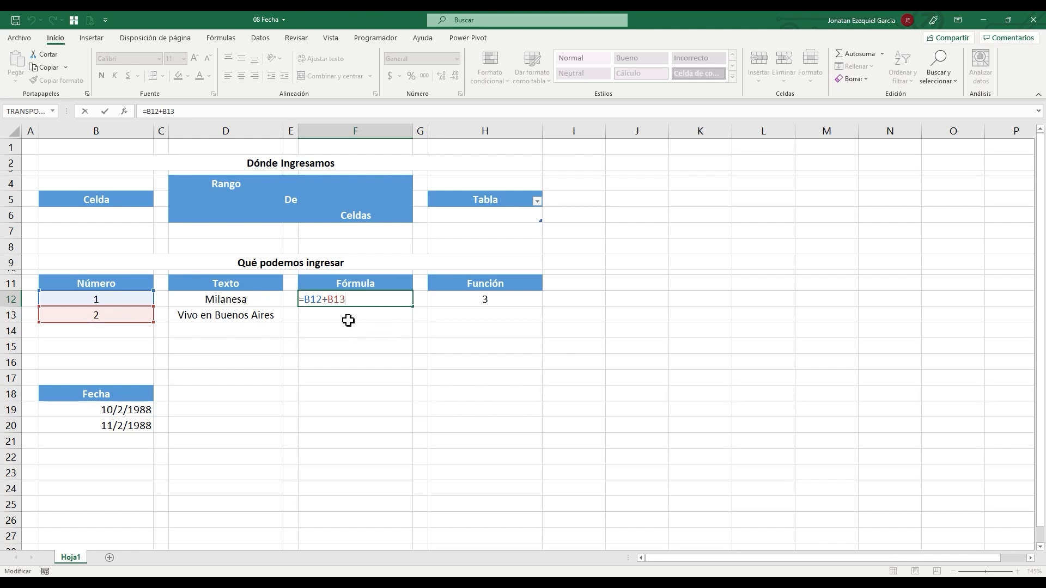
key("ctrl+Return")
Step: Rewrite the formula in F12 with a leading plus sign as +B12+B13
type("+")
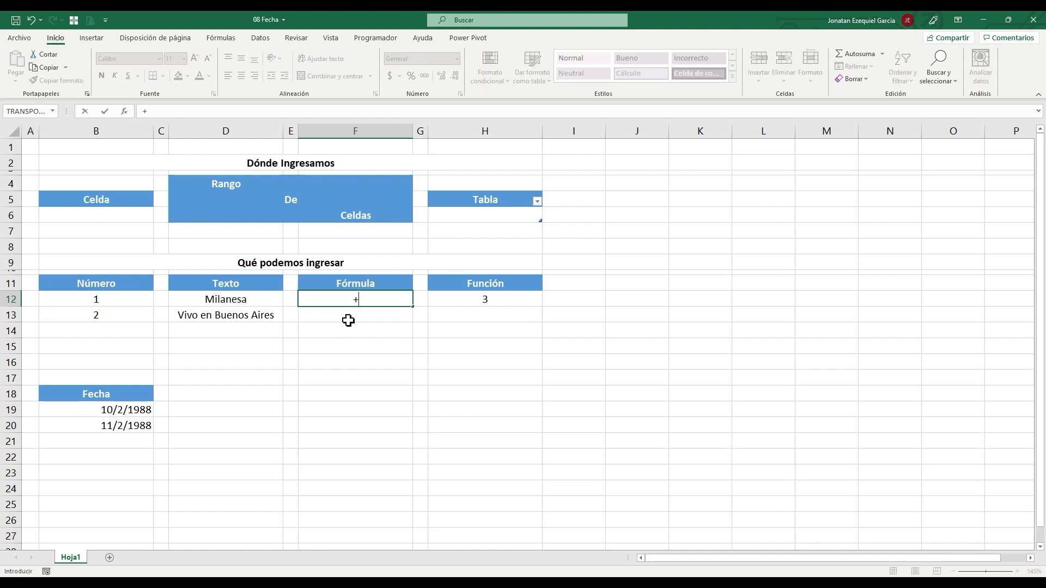
left_click(110, 298)
type("+")
left_click(114, 312)
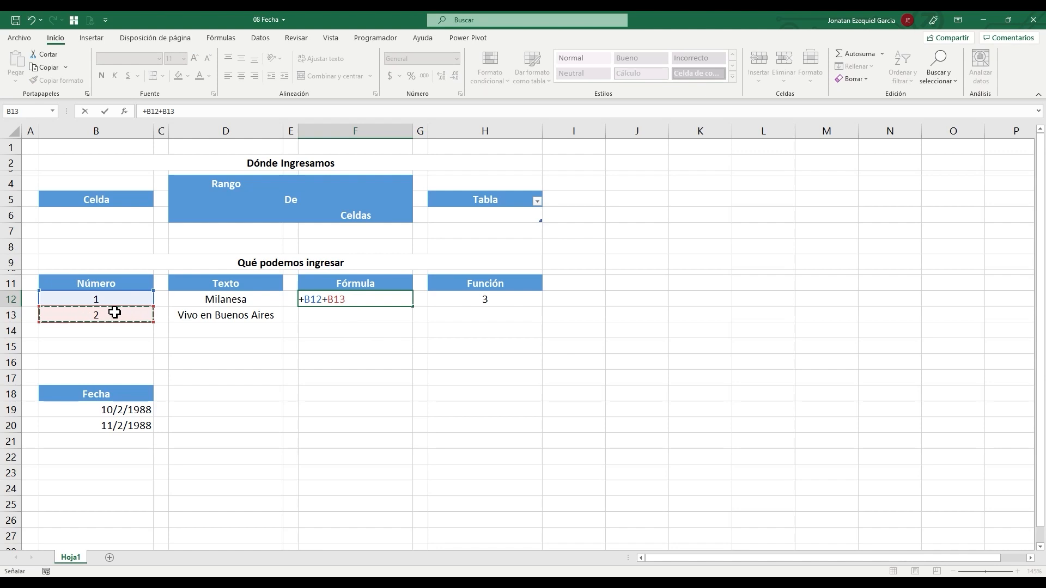
key("Return")
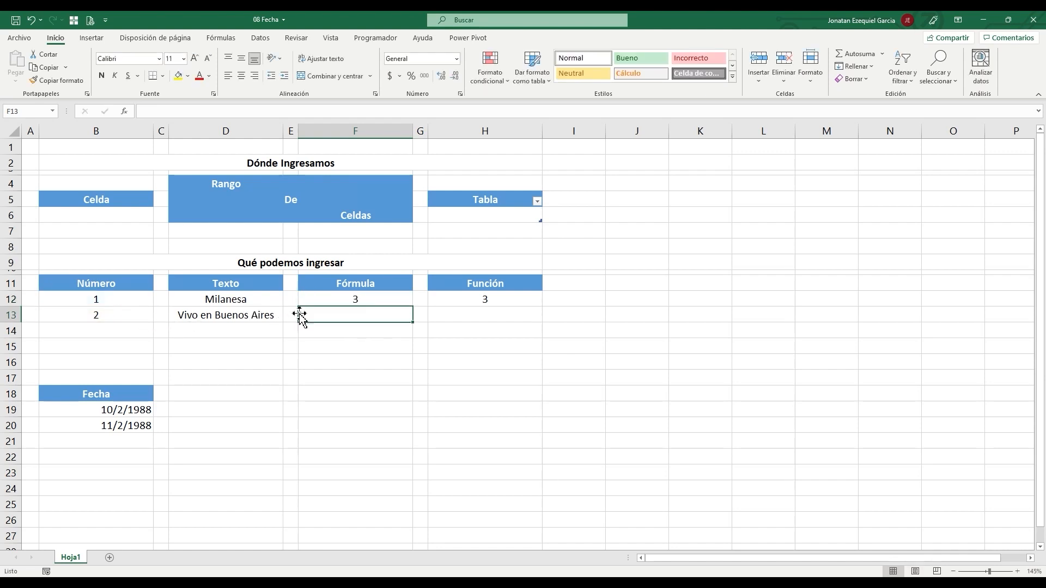
Step: Replace the formula in F12 with one starting with a minus sign, -B12-B13
left_click(329, 300)
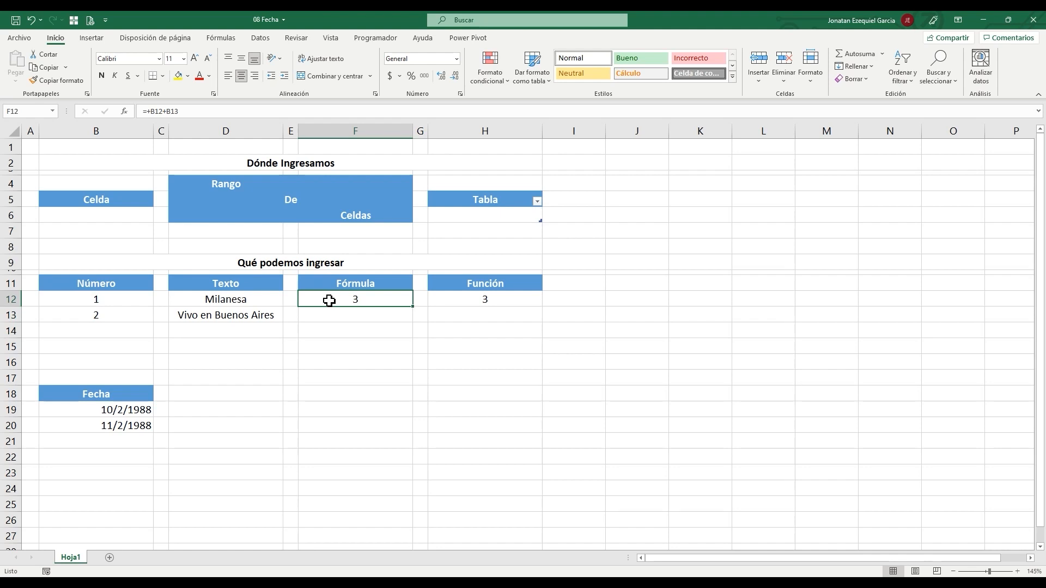
type("-")
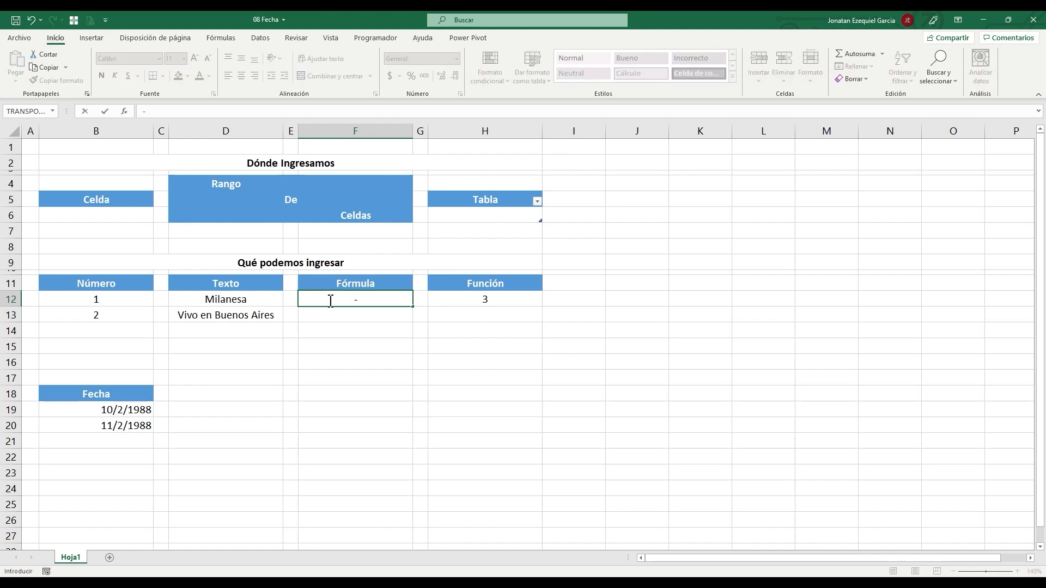
left_click(126, 300)
type("-")
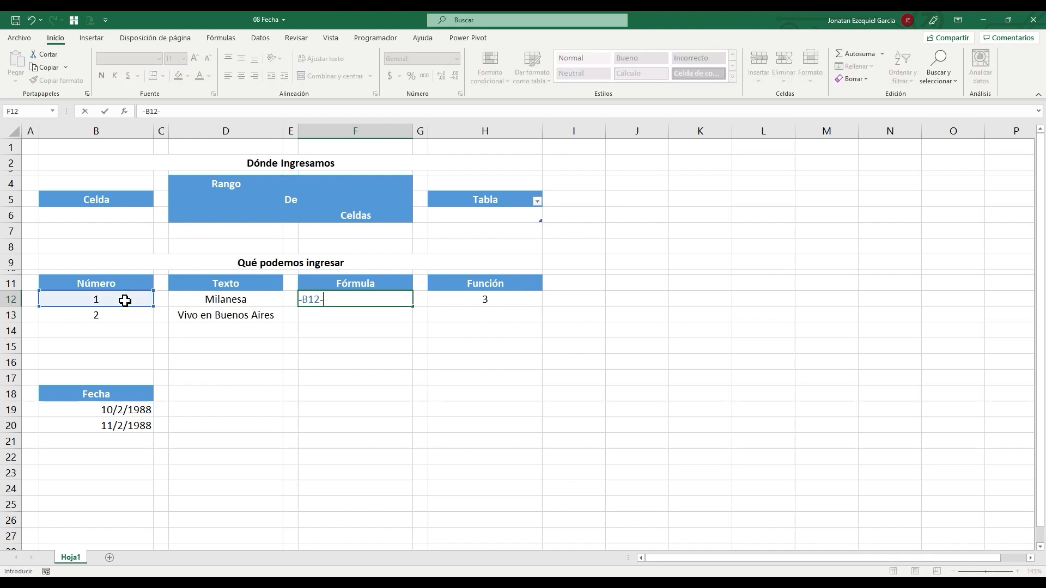
left_click(120, 314)
key("Return")
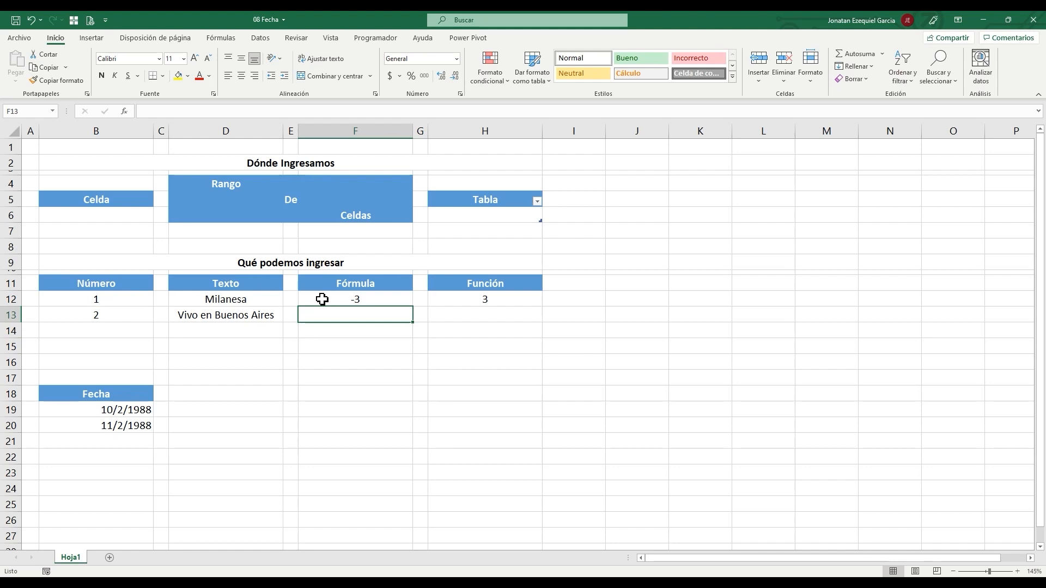
Step: Examine the SUMA function in H12 with its cell range, and the two date entries under Fecha
left_click(447, 296)
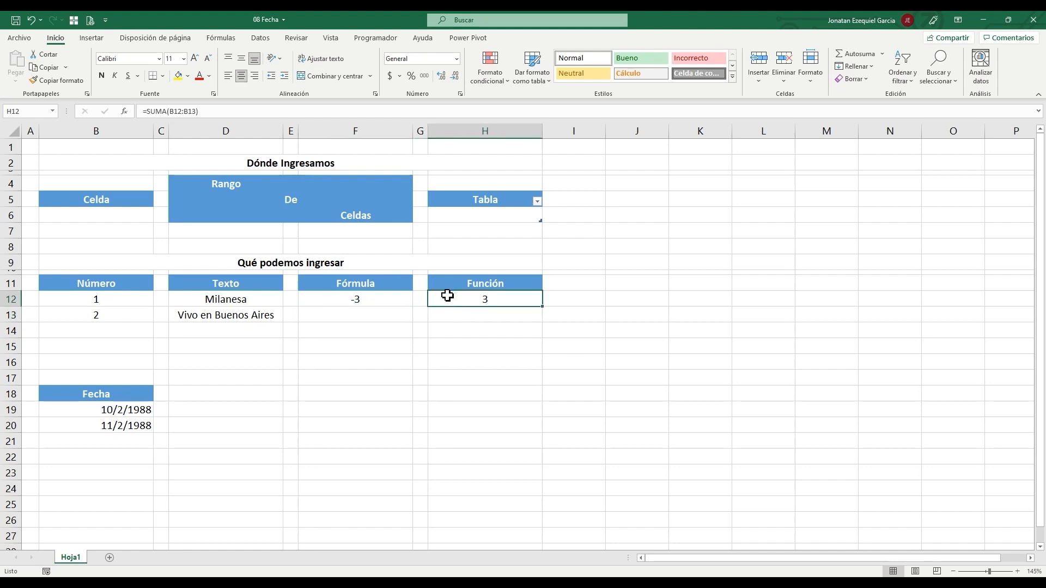
double_click(447, 296)
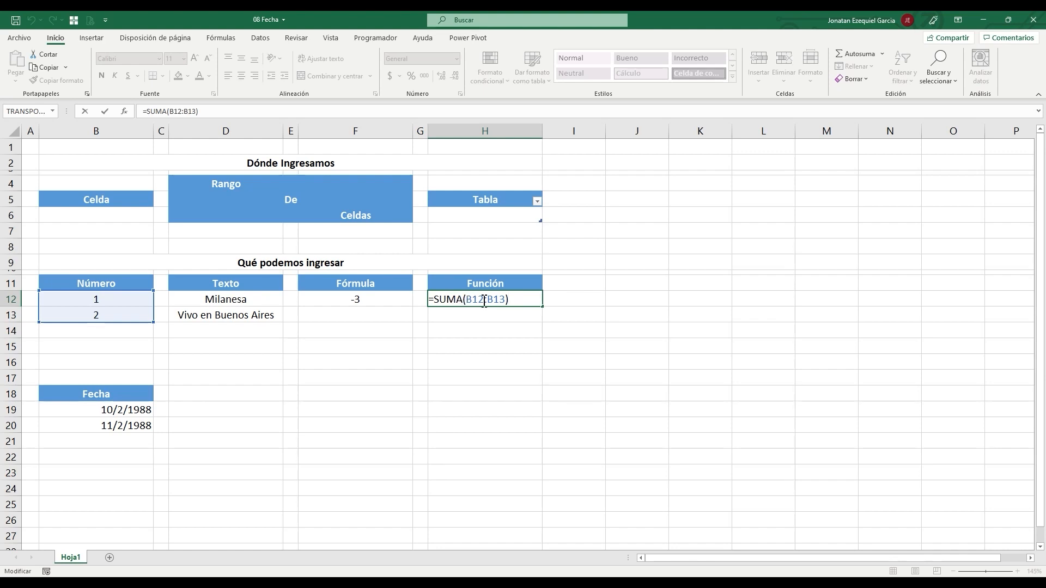
key("ctrl+Return")
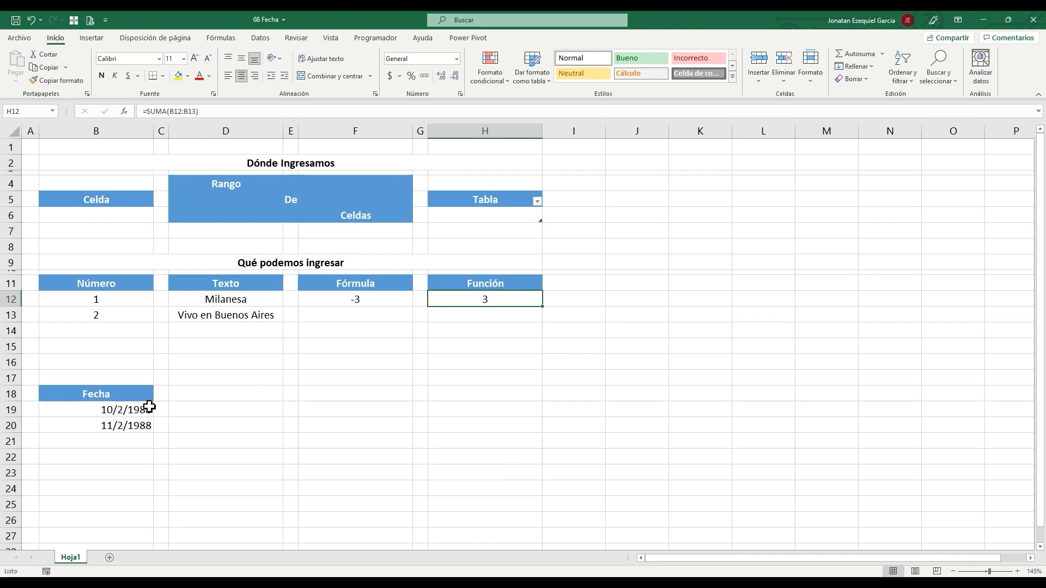
left_click_drag(148, 409, 136, 425)
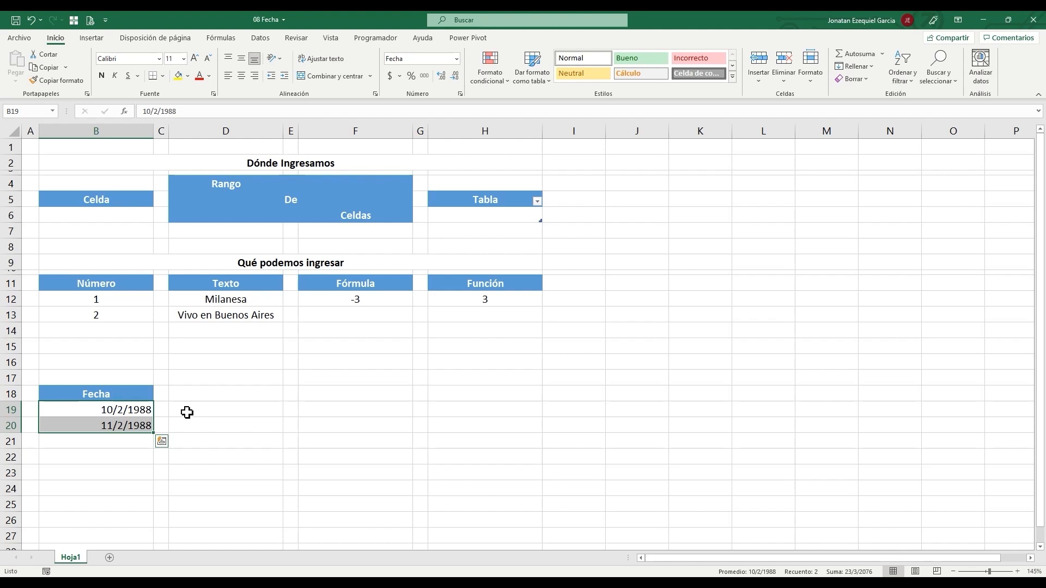
Step: Add seven days to the first date under Fecha by entering the formula +B19+7 in B22
left_click(89, 458)
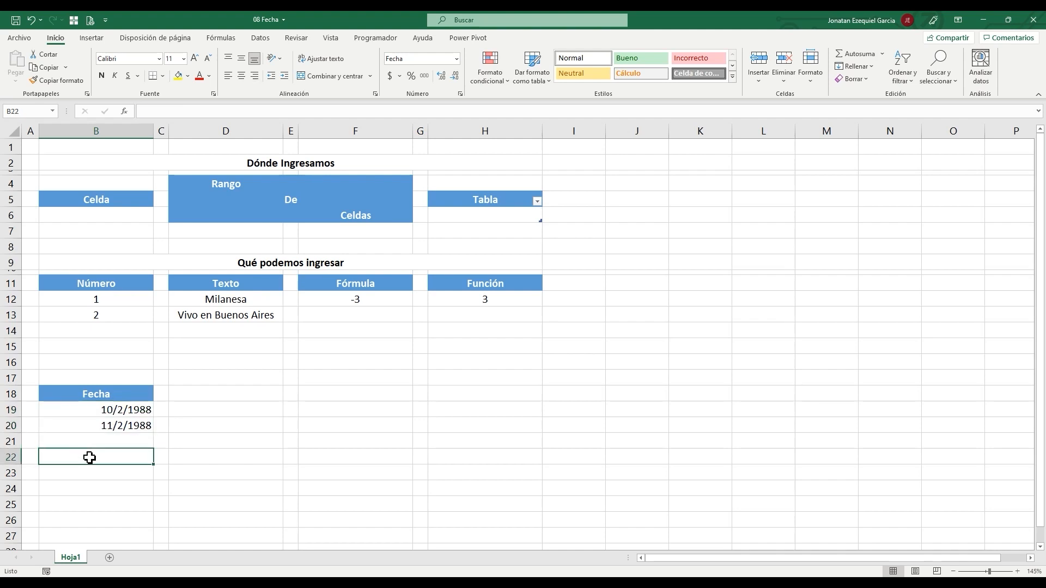
type("+")
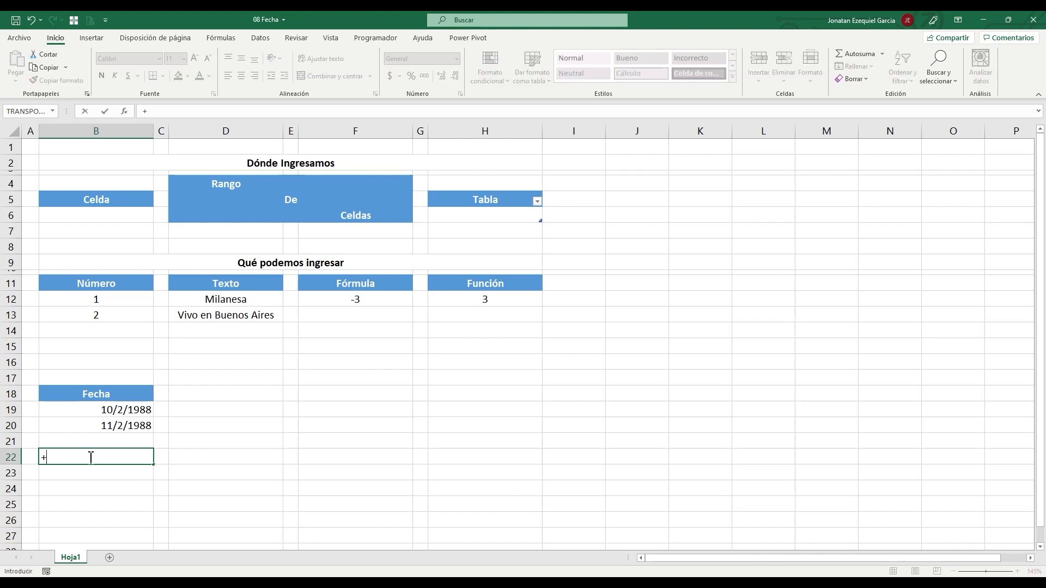
left_click(127, 412)
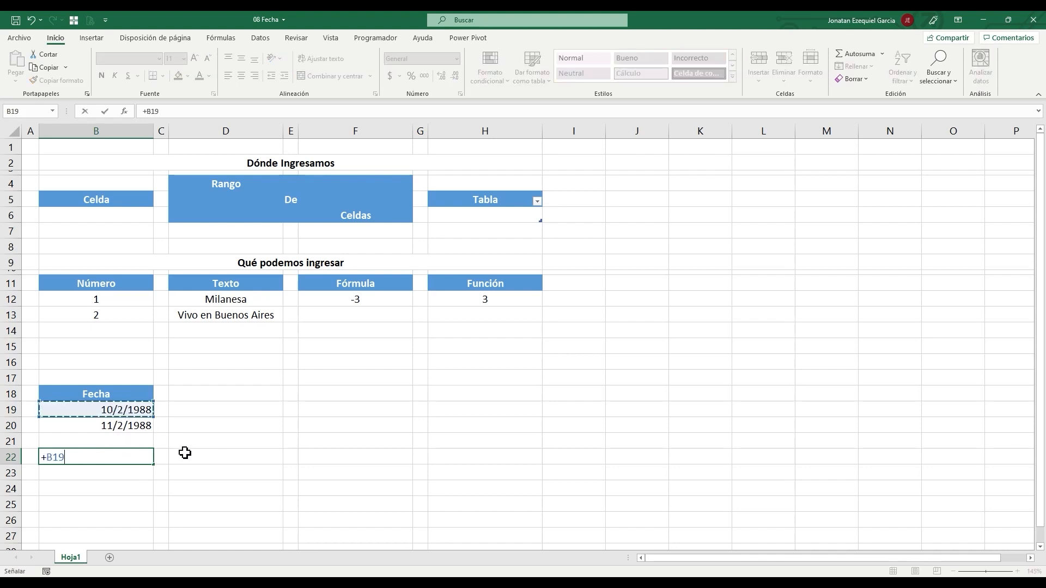
type("+7")
key("Return")
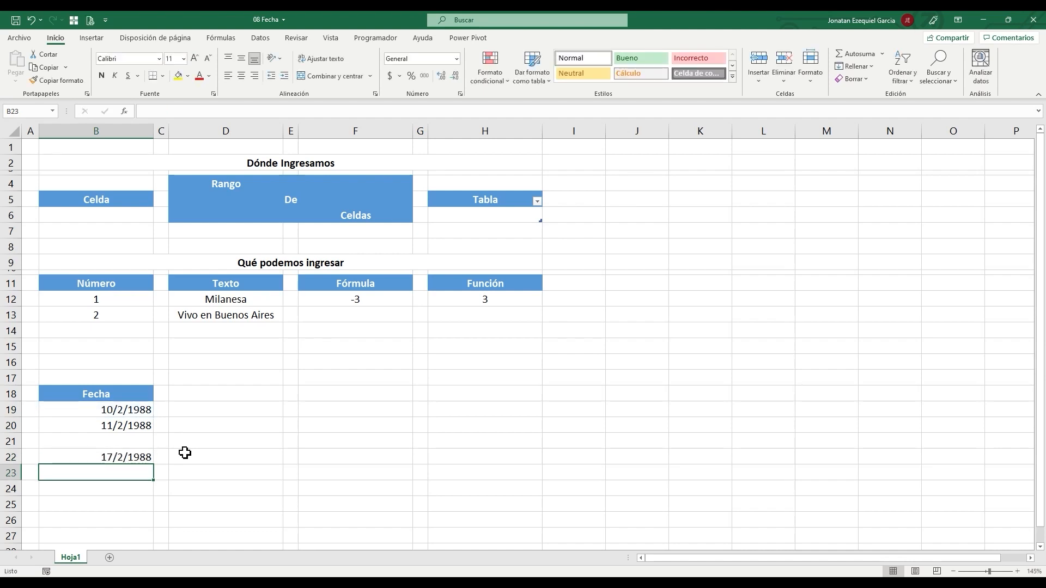
Step: Format the calculated date in B22 as Número and return it to Fecha corta
left_click(141, 456)
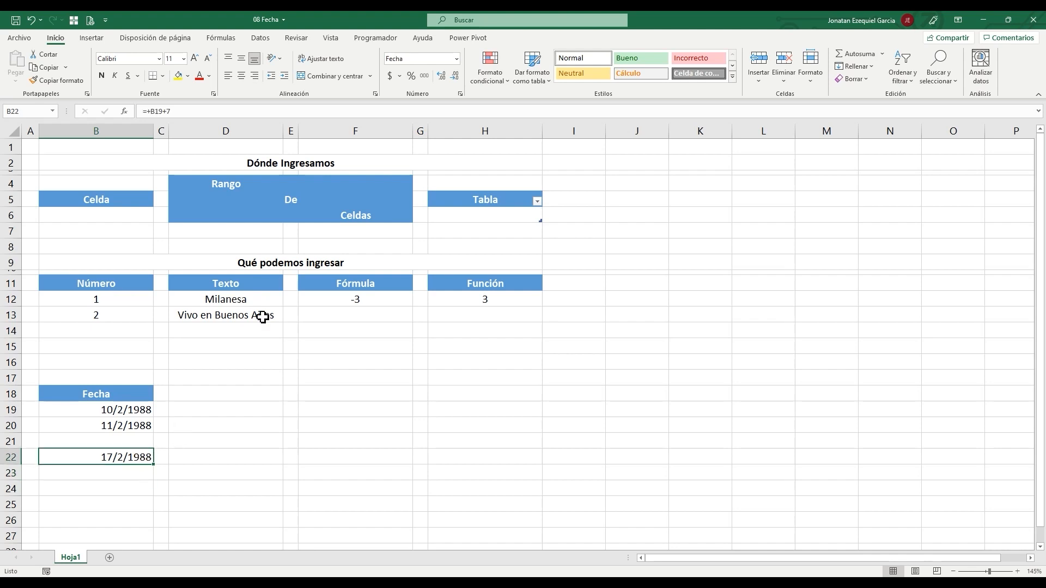
left_click(457, 58)
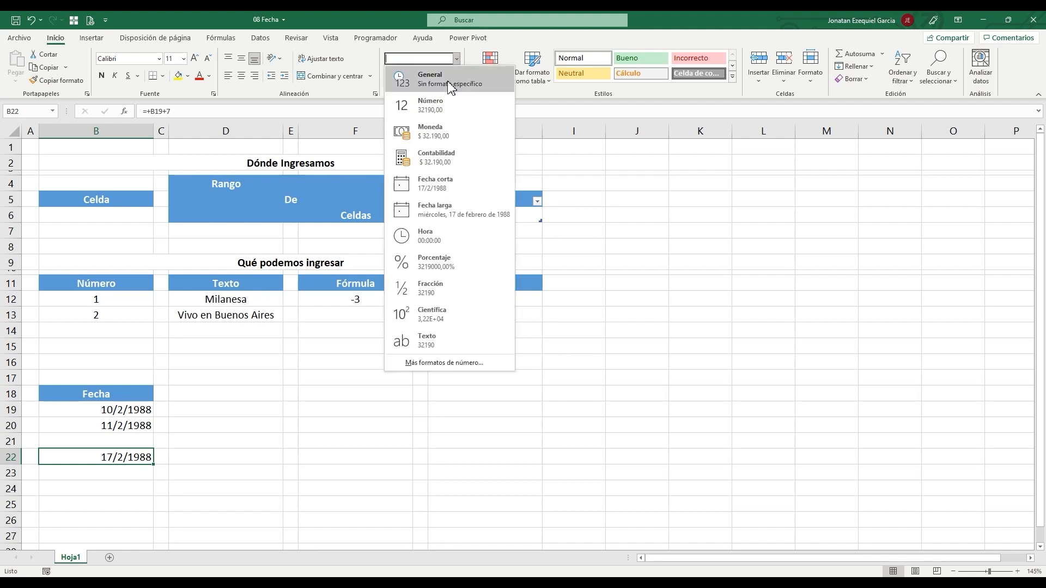
left_click(447, 112)
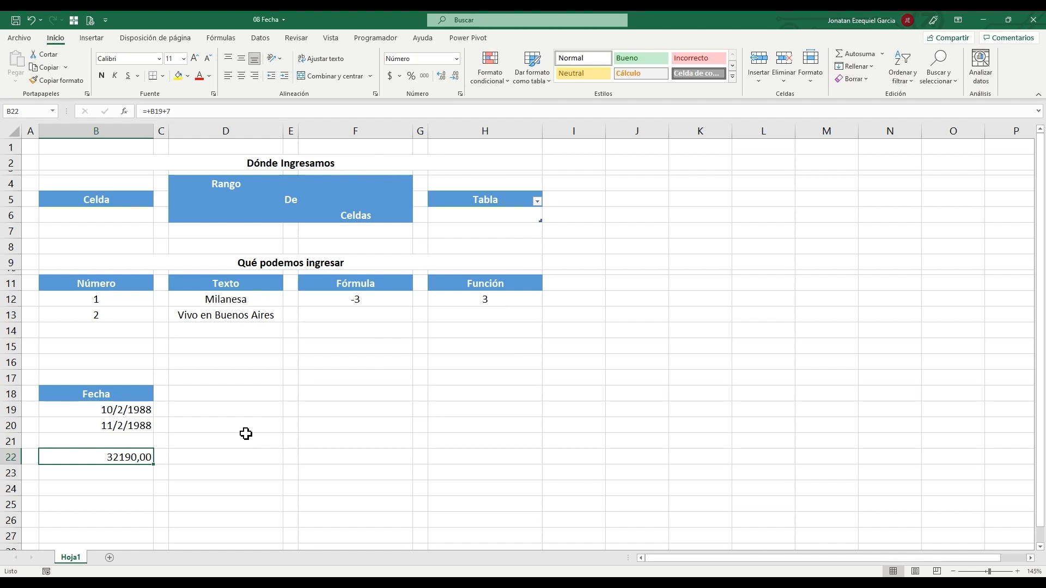
left_click(457, 58)
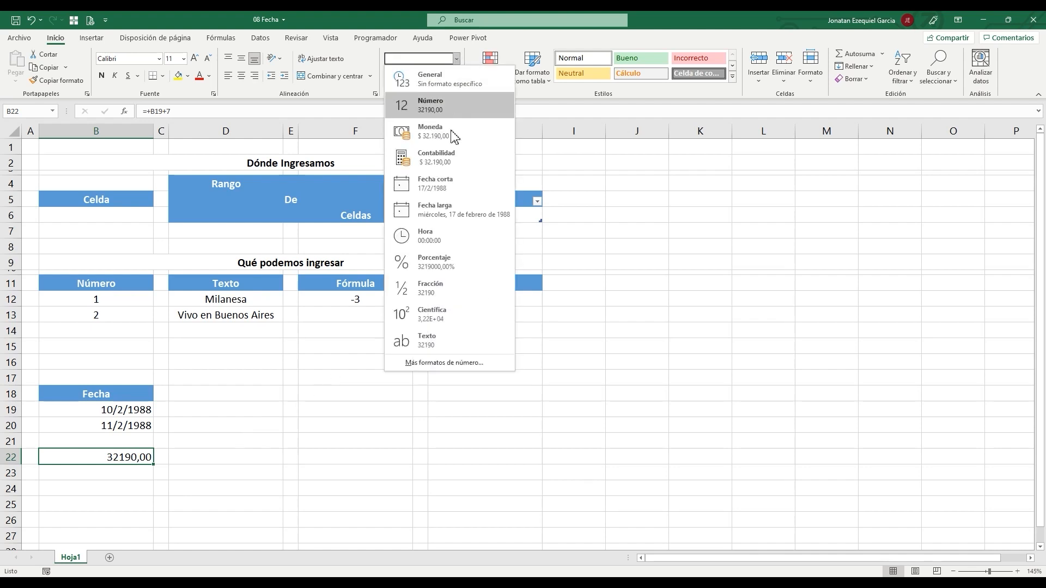
left_click(454, 190)
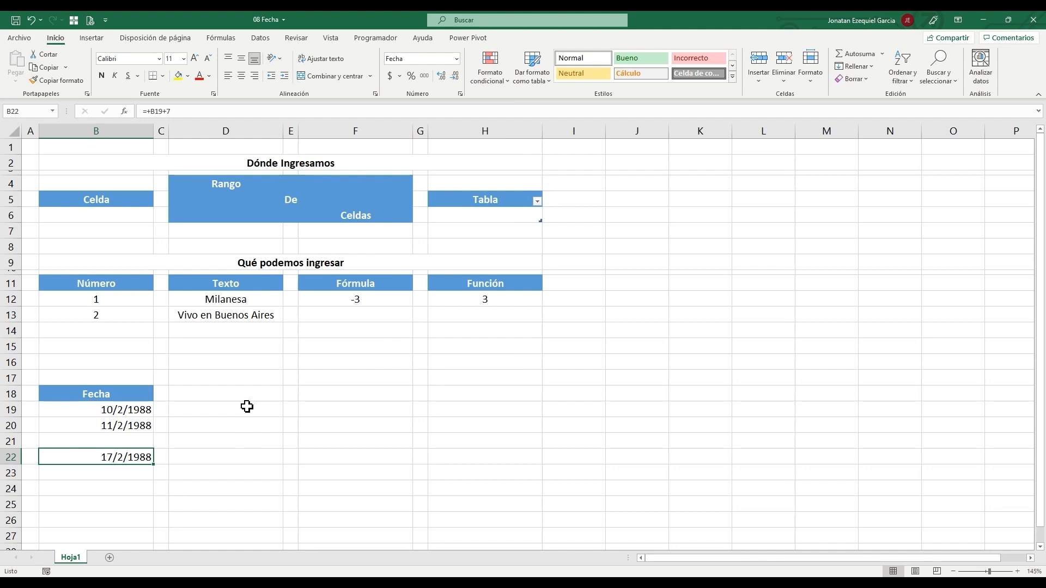
Step: Format the two Número values in B12:B13 as Fecha larga and autofit column B to show them
left_click(121, 303)
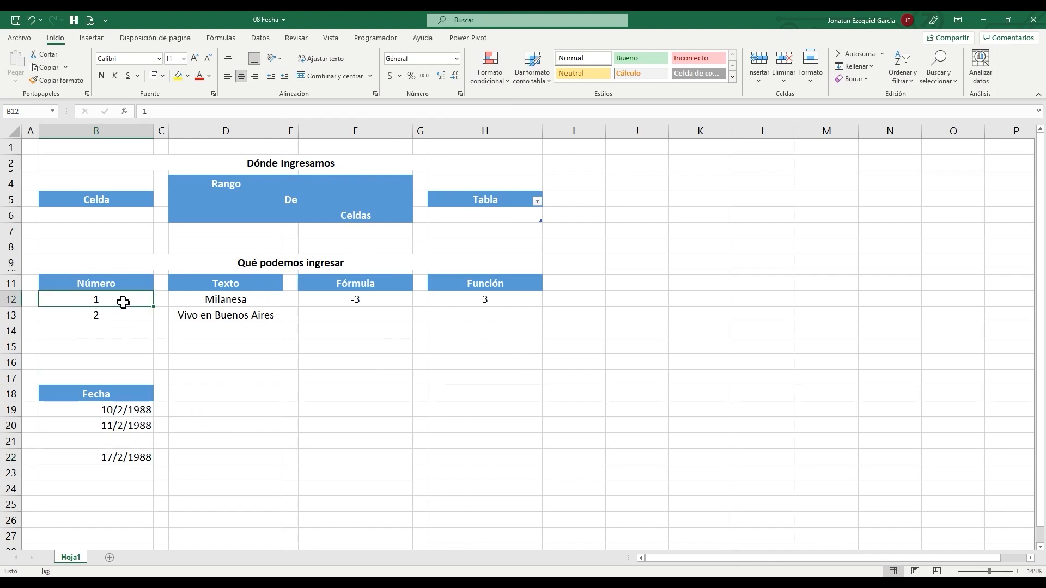
left_click_drag(118, 299, 116, 312)
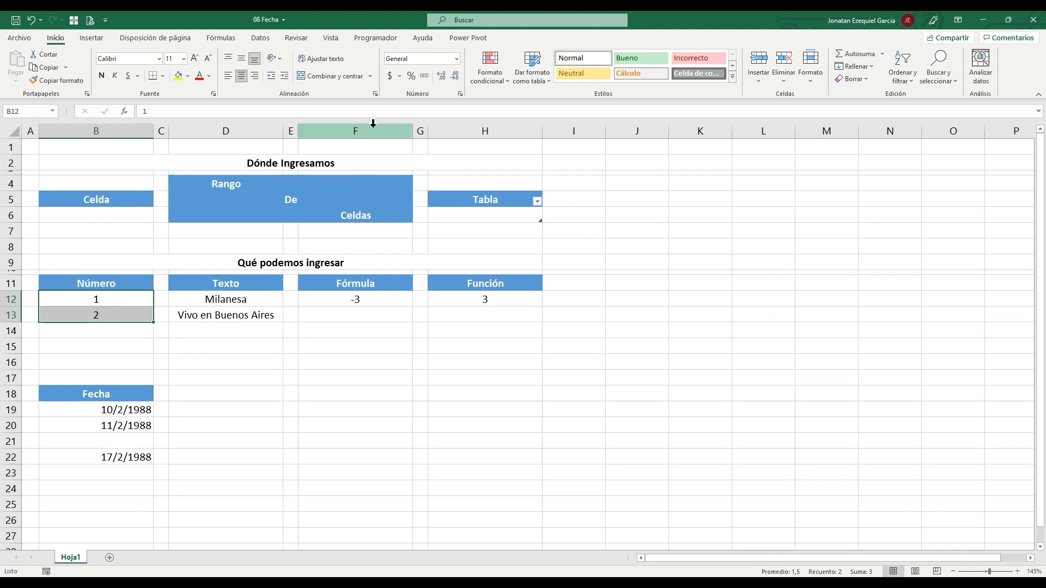
left_click(457, 58)
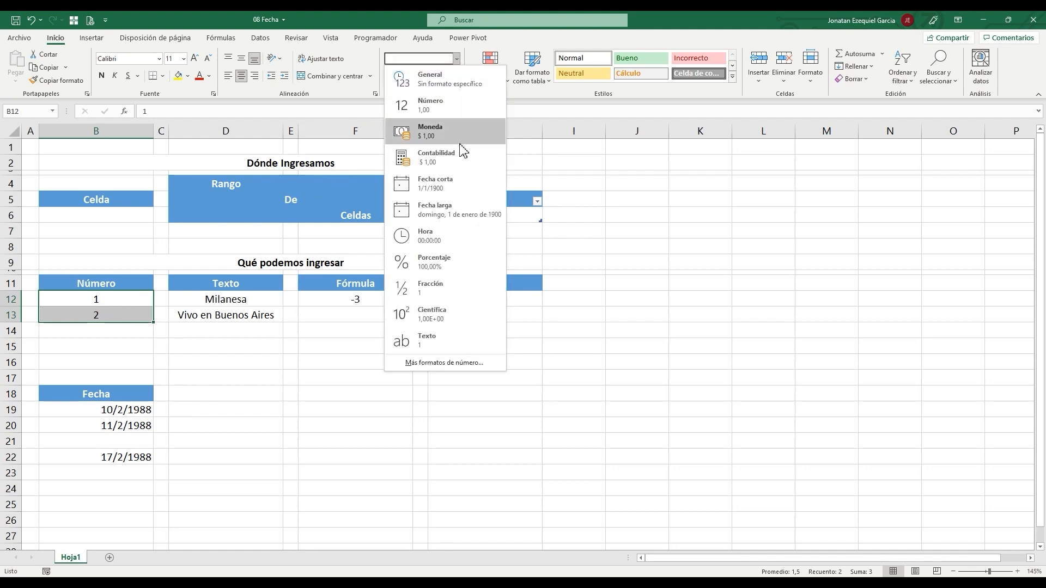
left_click(461, 214)
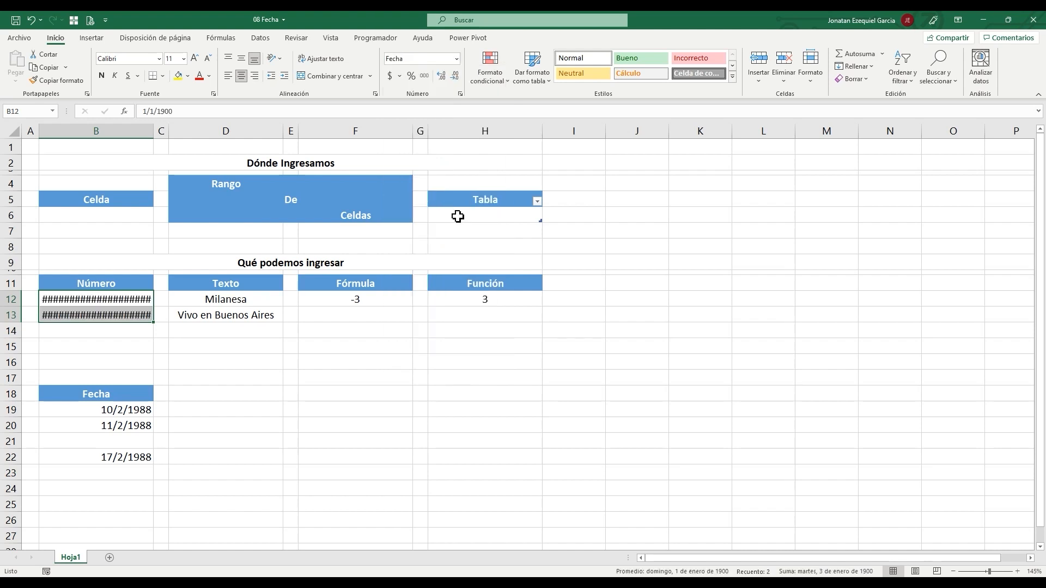
double_click(154, 133)
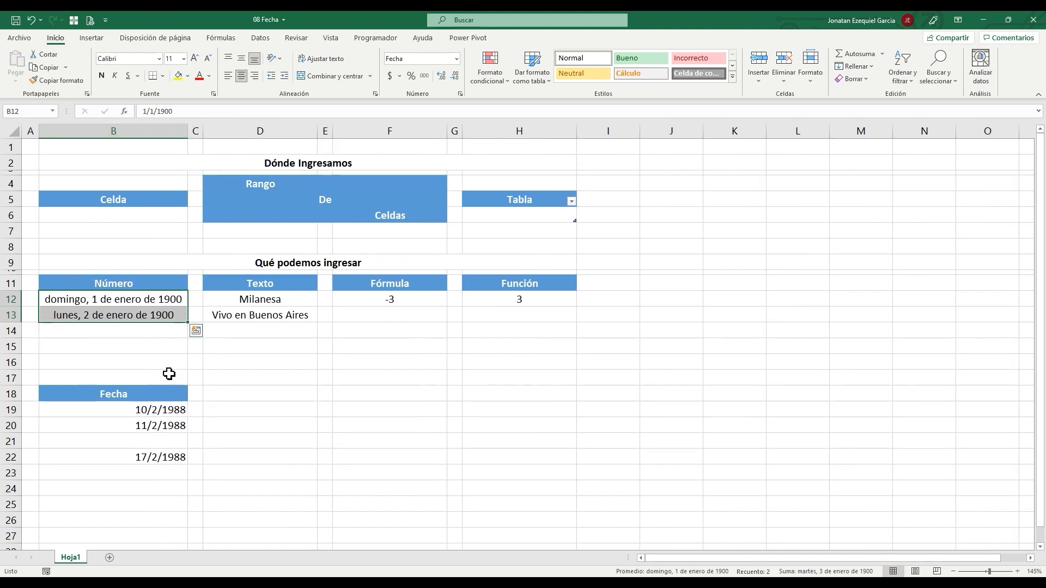
left_click(146, 299)
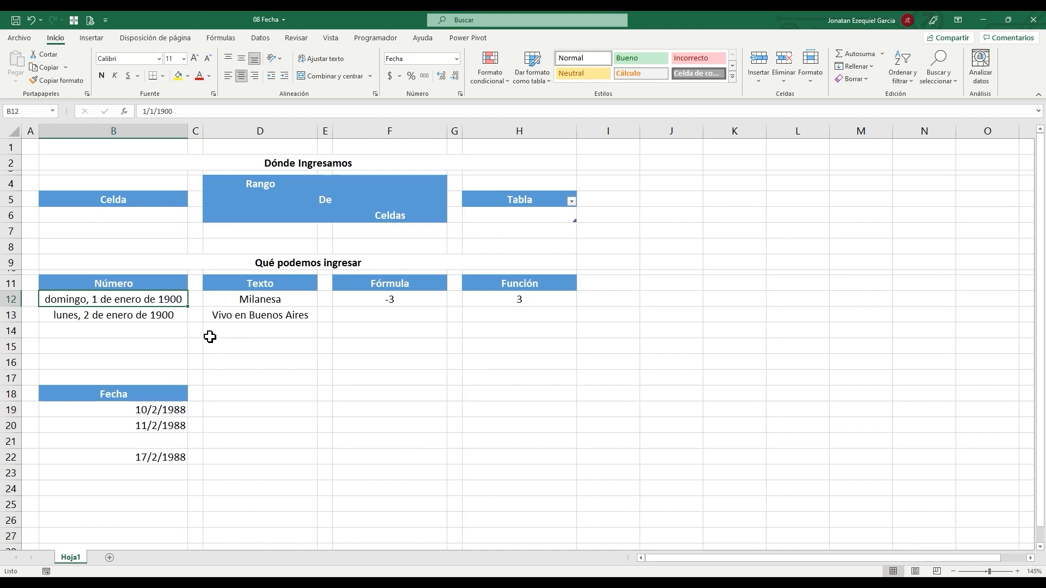
left_click(158, 316)
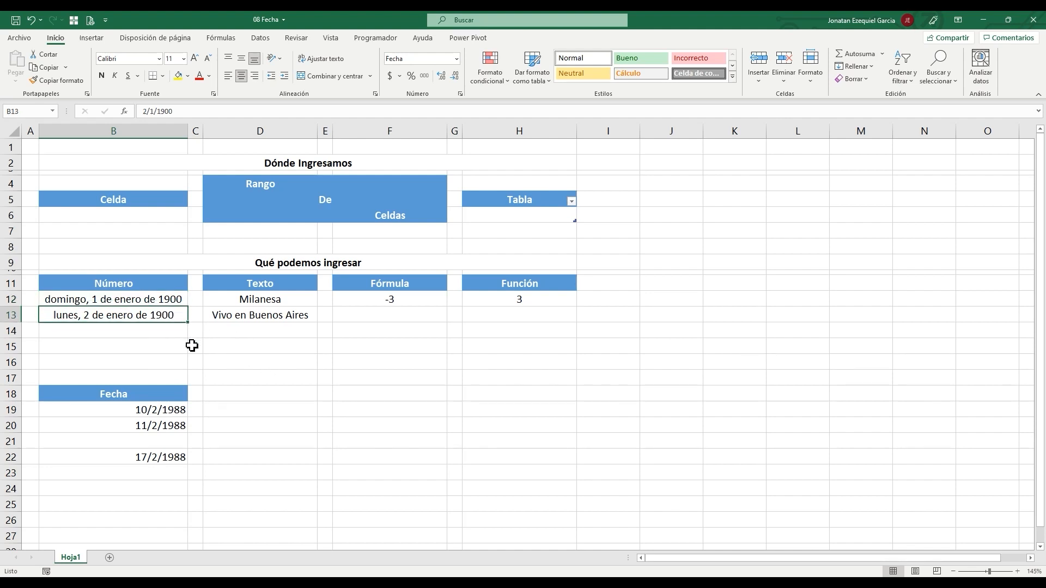
Step: Enter the formula +B12+5000 in B15 to add 5000 days to the date in B12
left_click(151, 349)
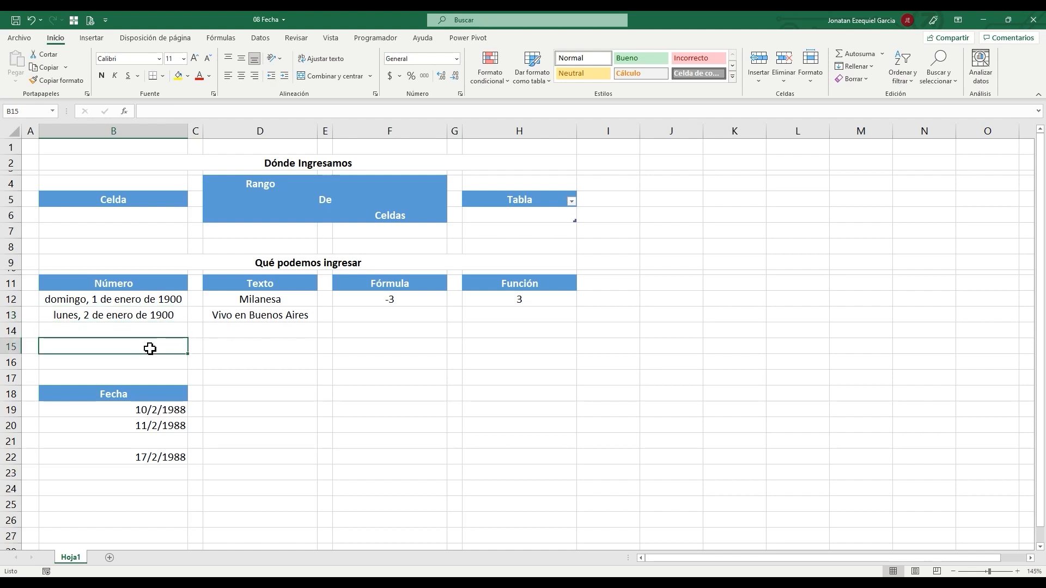
type("+")
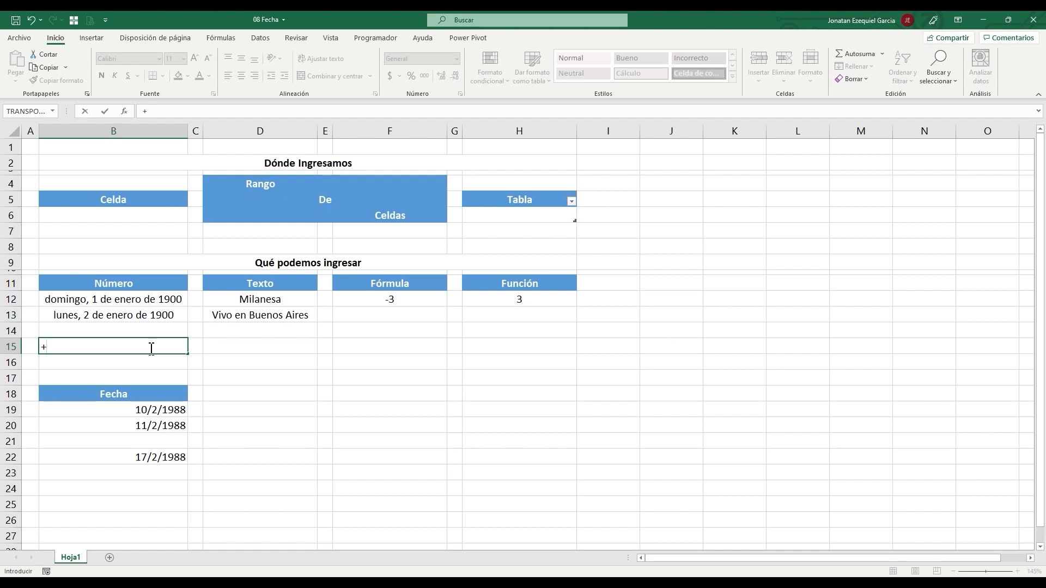
left_click(144, 299)
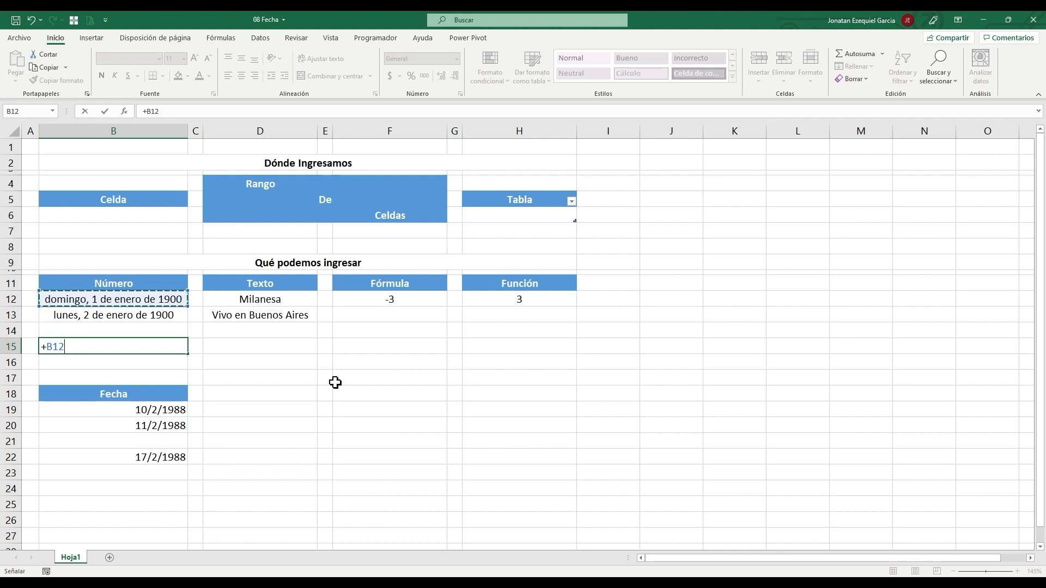
type("+")
type("5000")
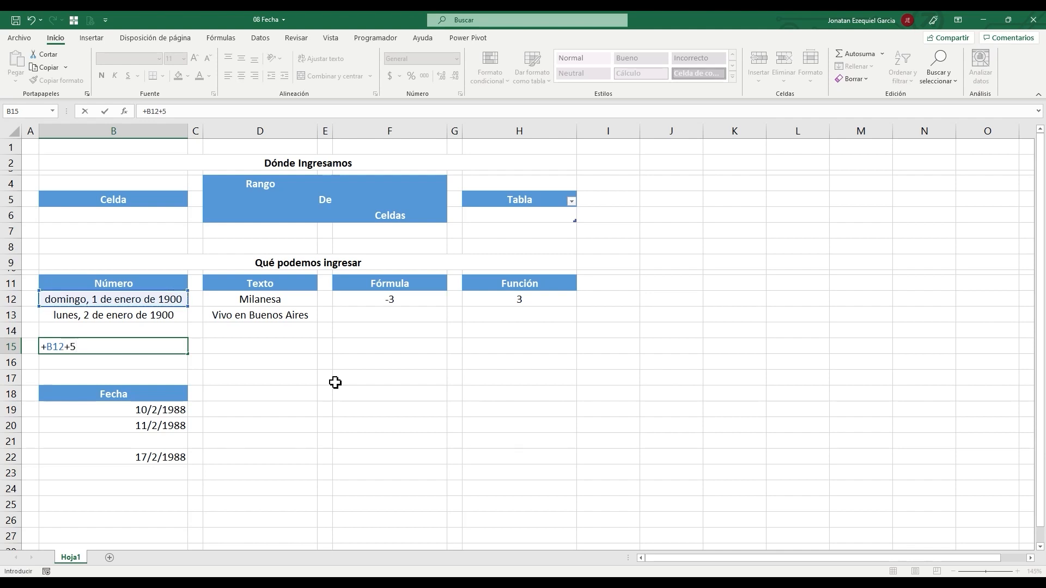
key("Return")
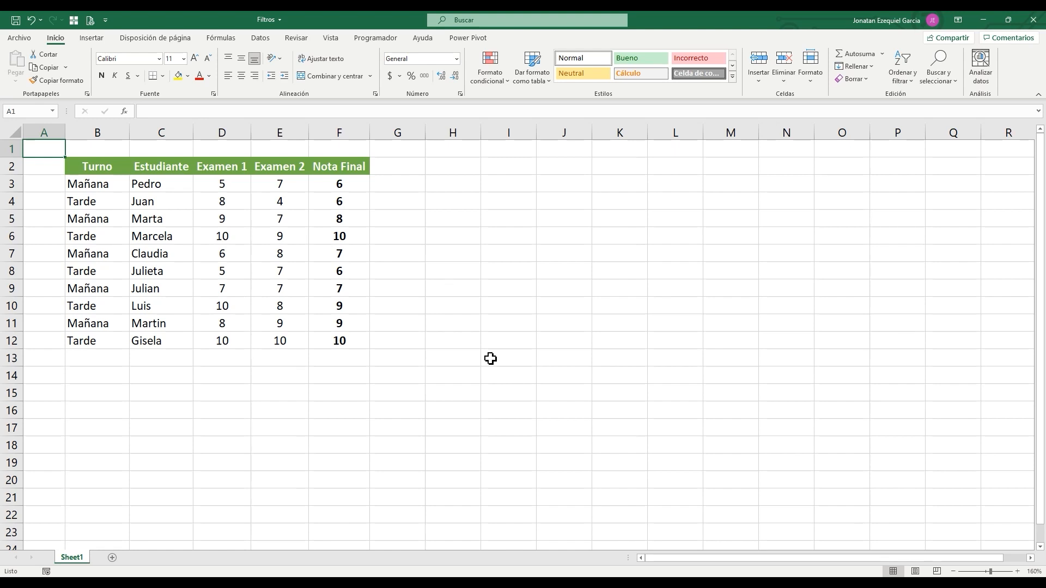
Step: Add filters to the headers of the student grades table B2:F12
left_click(109, 169)
left_click_drag(114, 178, 318, 345)
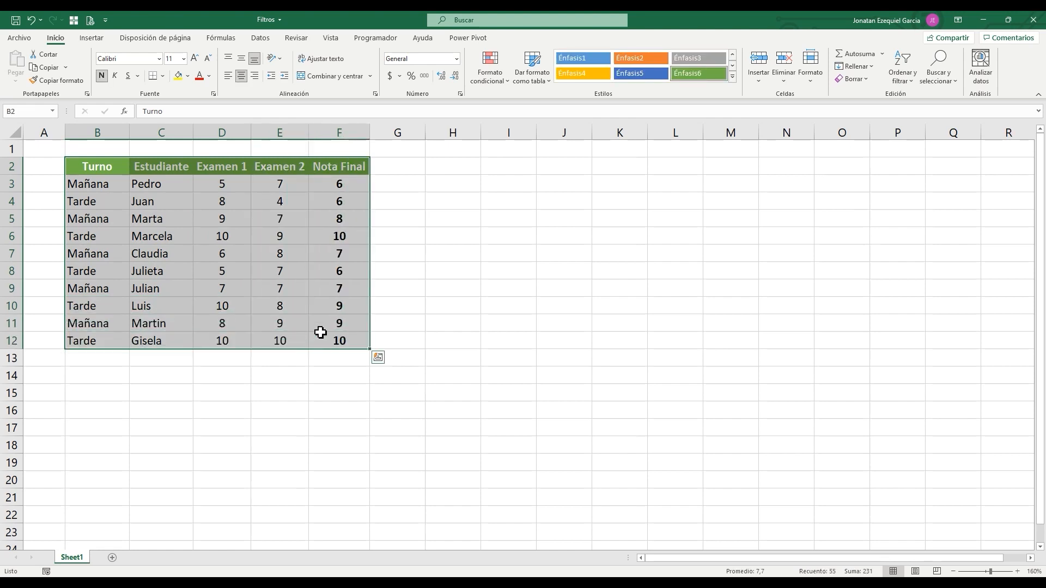
left_click(264, 42)
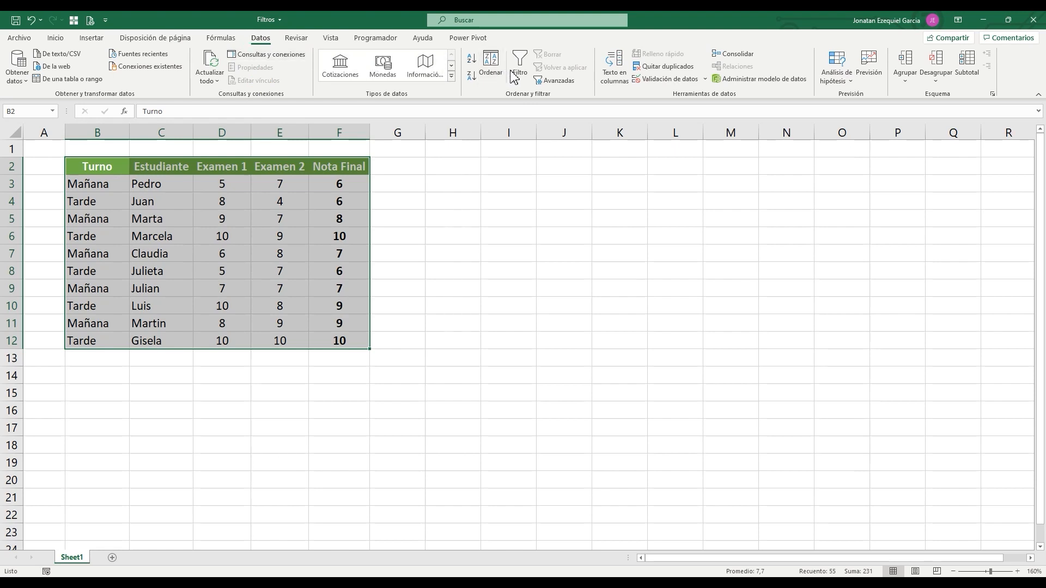
left_click(529, 79)
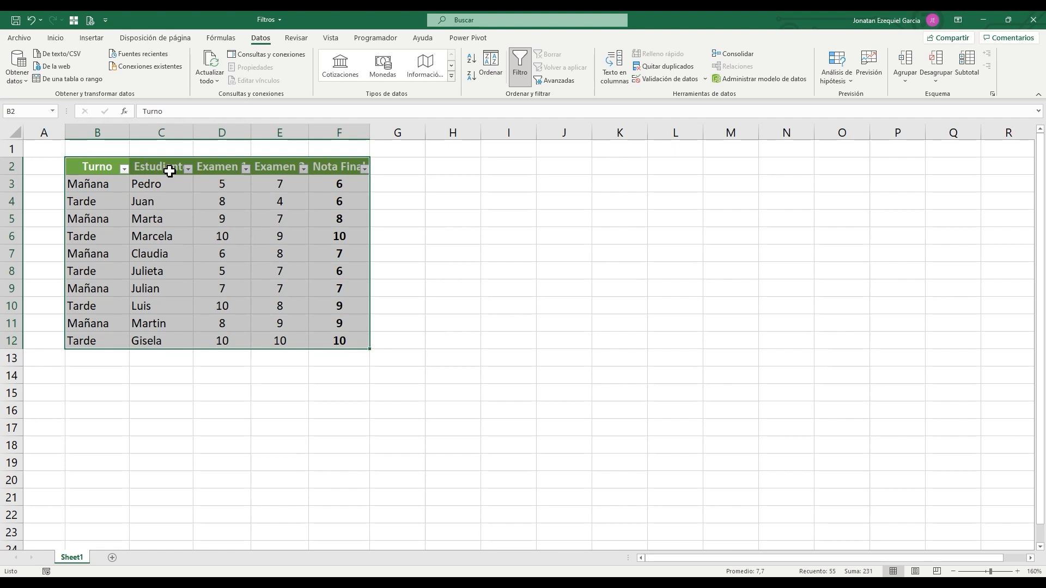
left_click(231, 171)
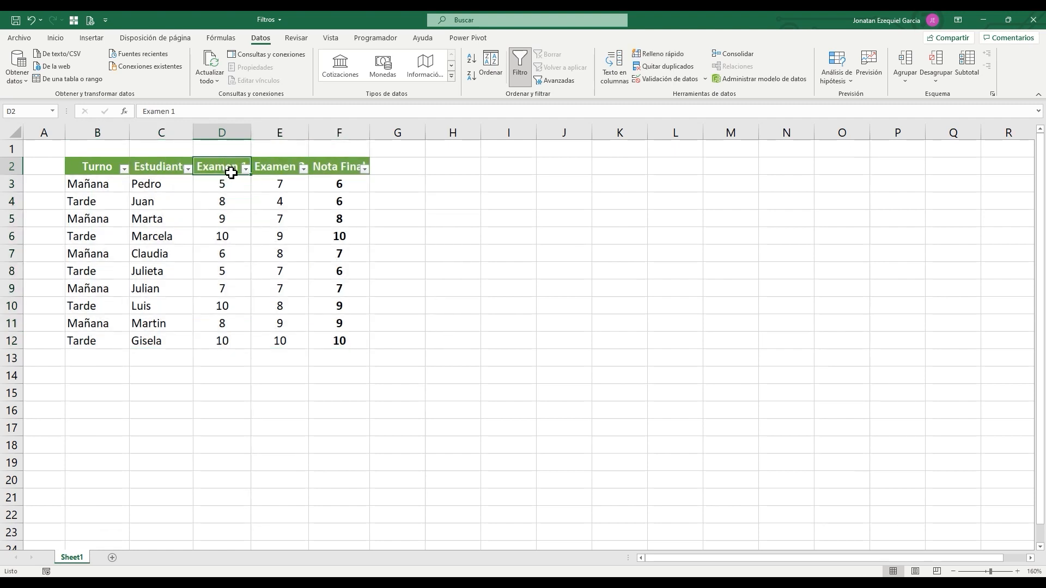
Step: Filter the Turno column to show only the Tarde rows
left_click(124, 169)
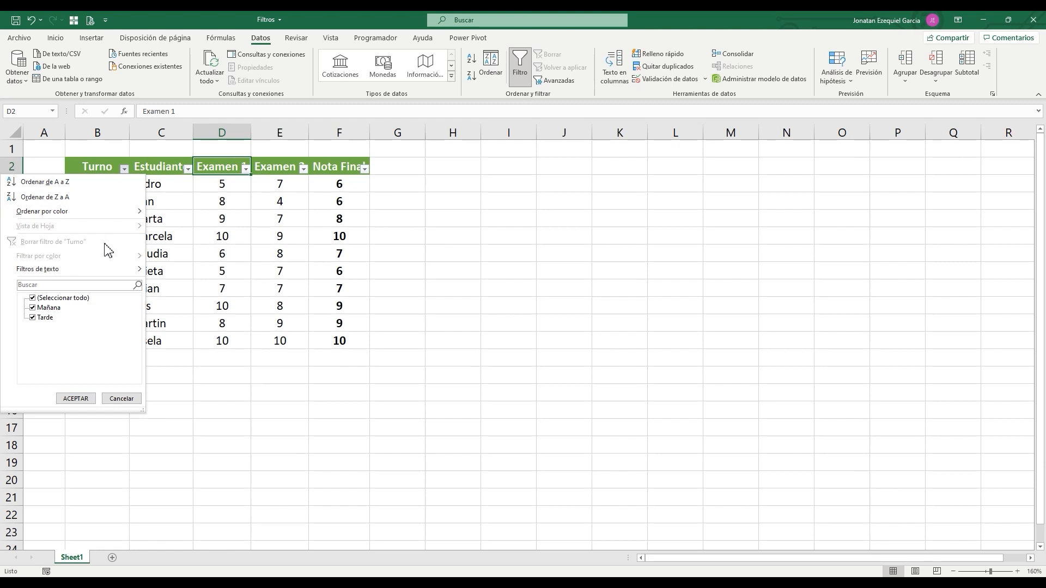
left_click(49, 308)
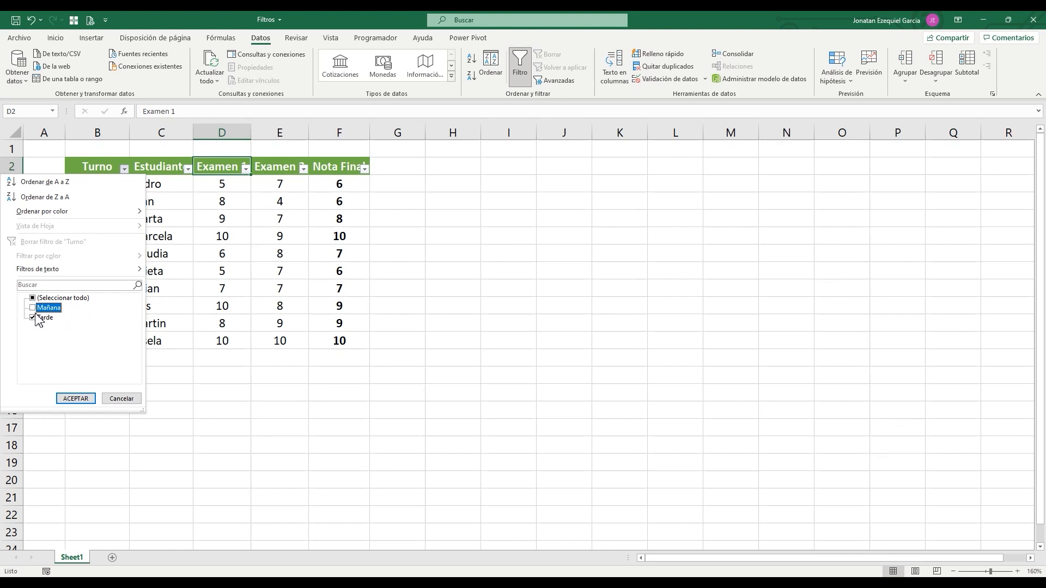
left_click(75, 399)
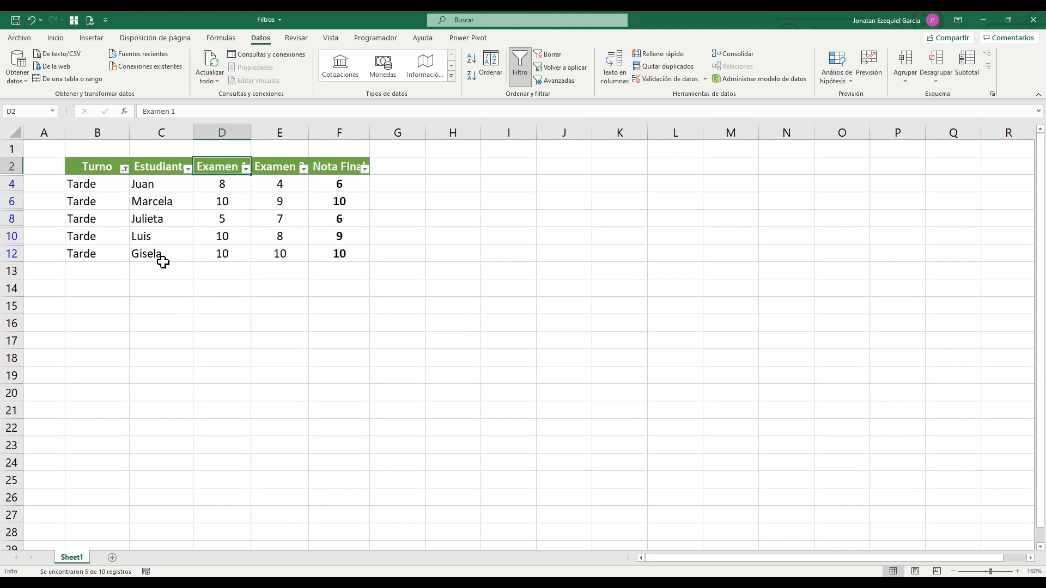
Step: Change the Turno filter to show only the Mañana rows
left_click(125, 168)
left_click(41, 320)
left_click(41, 318)
left_click(40, 318)
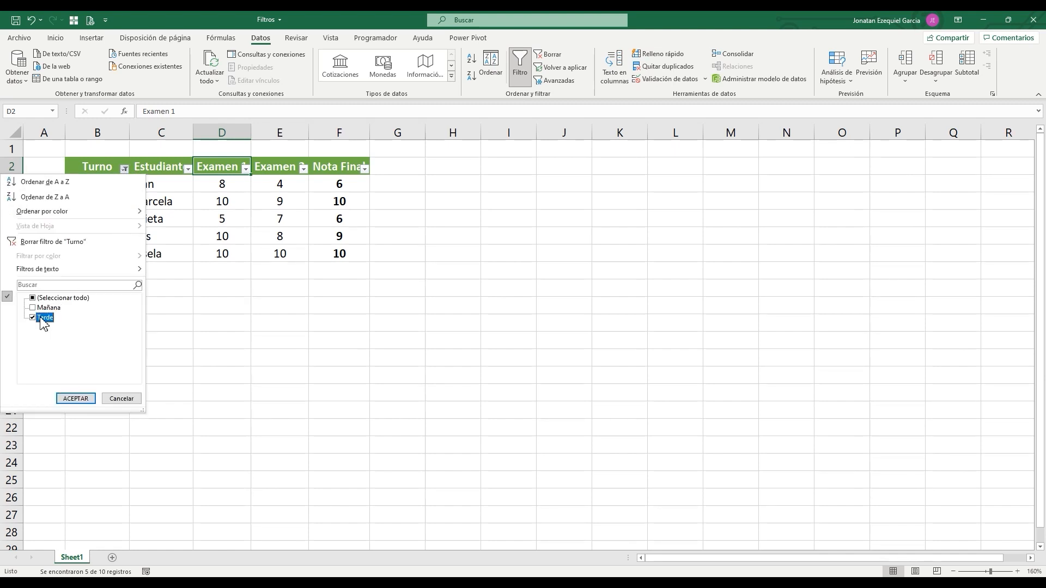
left_click(82, 399)
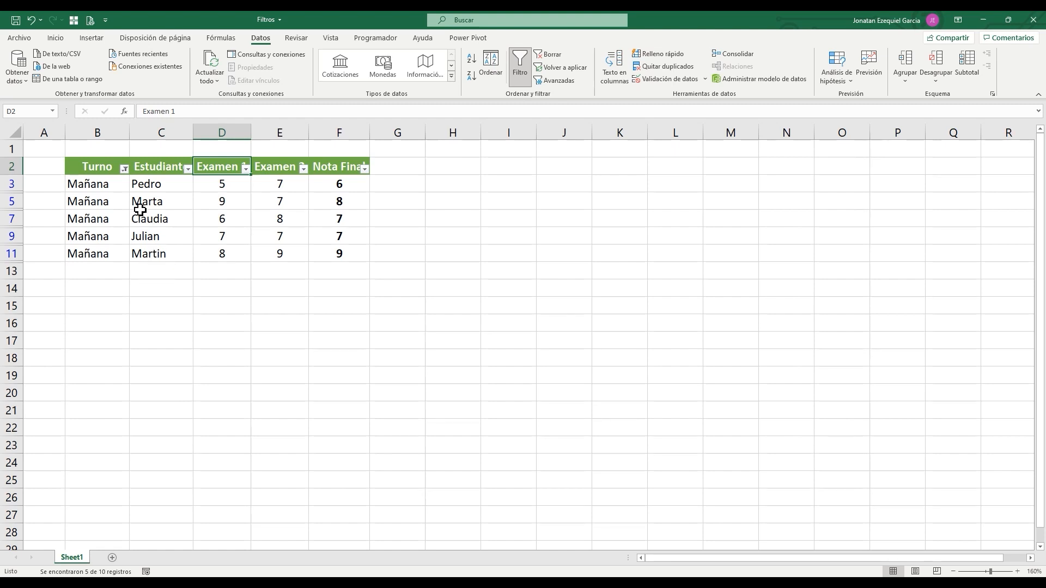
Step: Clear the Turno filter and remove the filters from the table headers
left_click(124, 168)
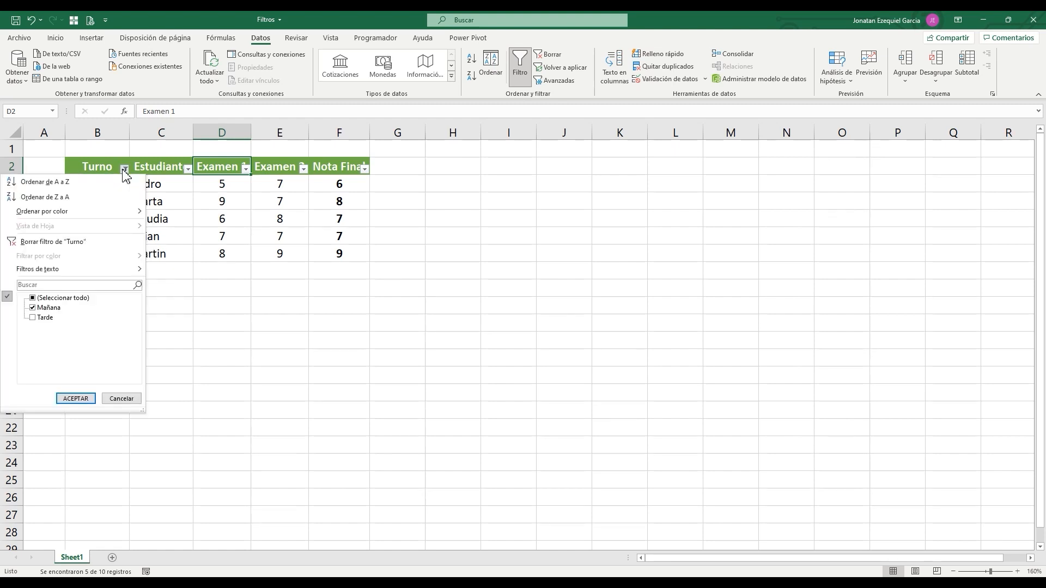
left_click(96, 243)
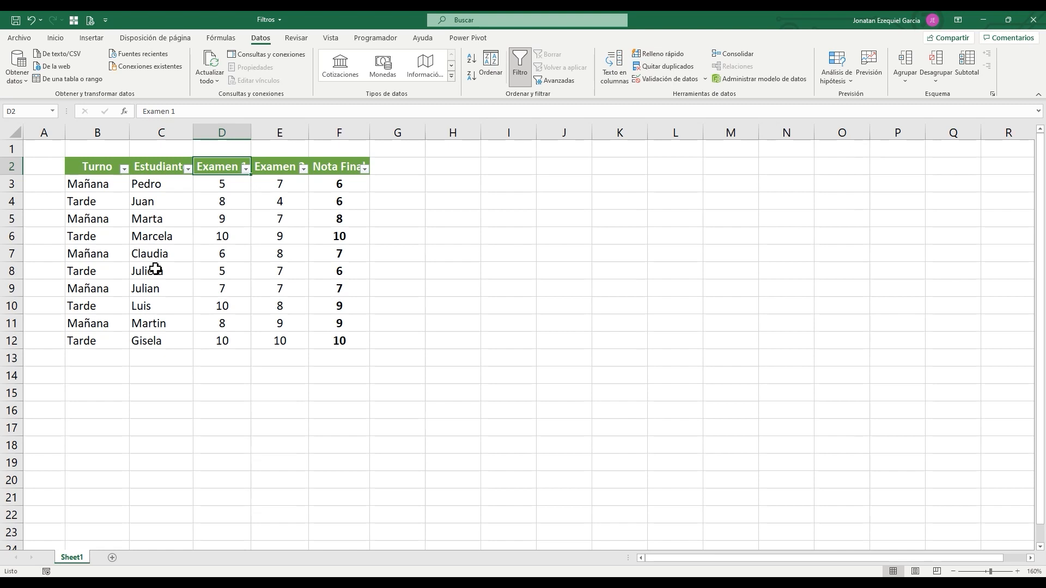
left_click(290, 254)
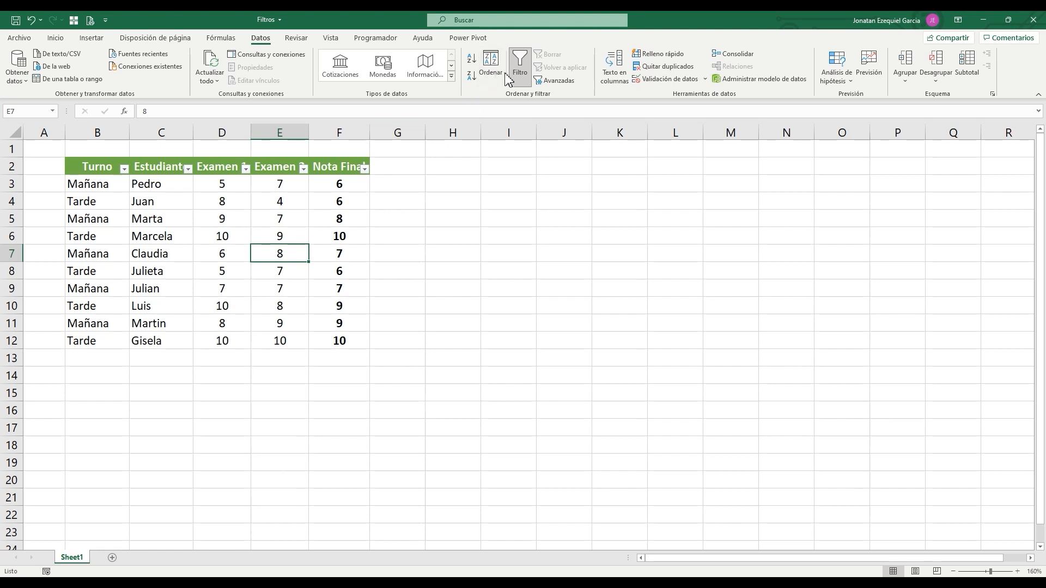
left_click(520, 65)
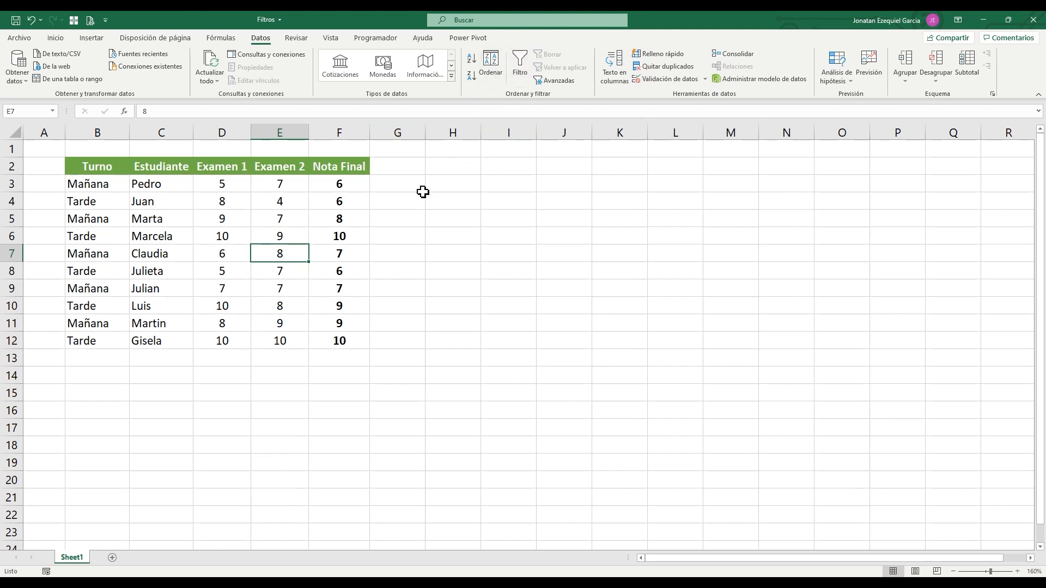
Step: Reapply the filters from a single table cell, open the Turno filter options, and turn the filters off again
left_click(524, 85)
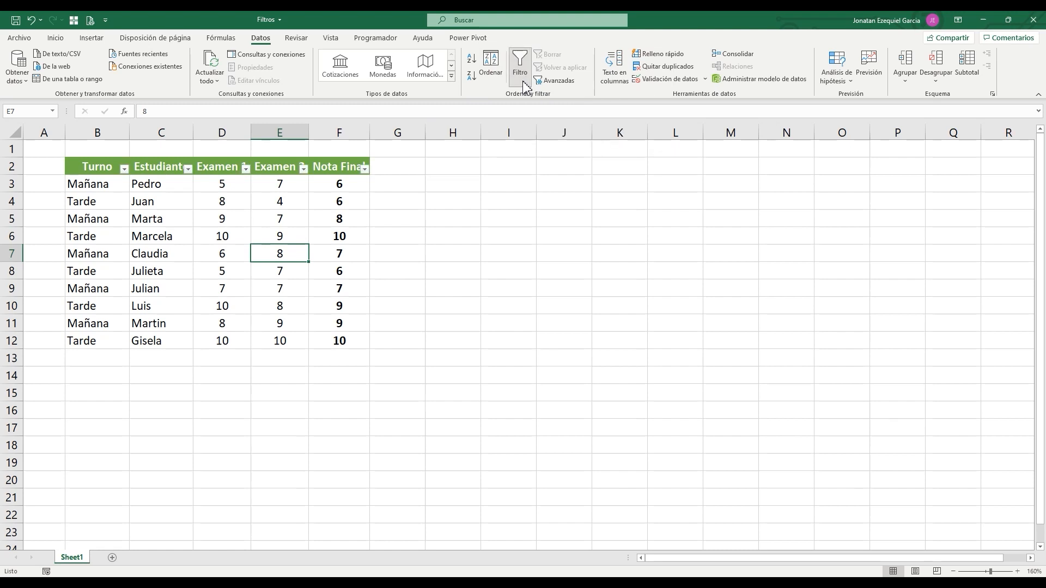
left_click(124, 169)
key("Escape")
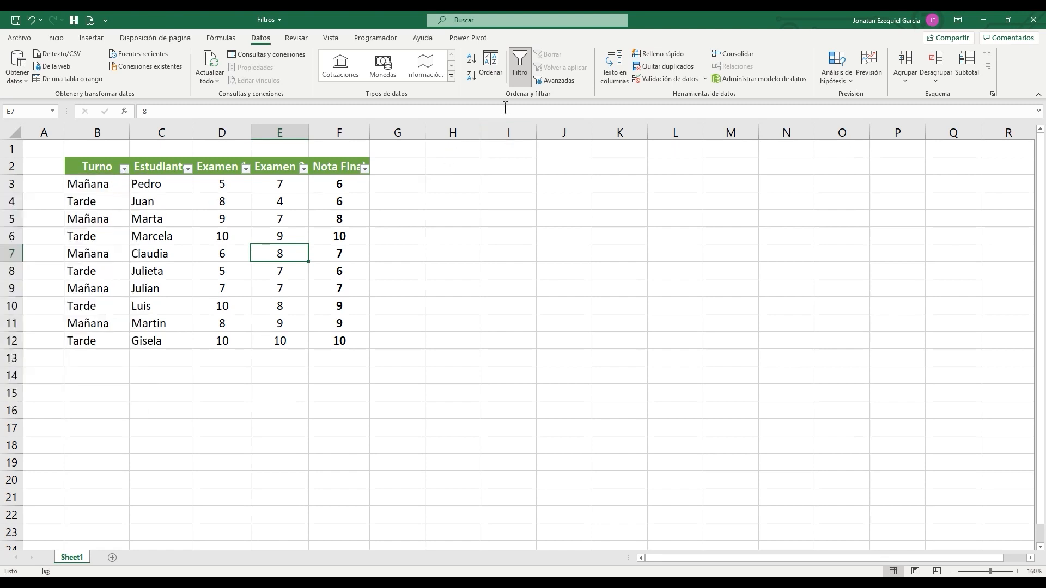
left_click(520, 86)
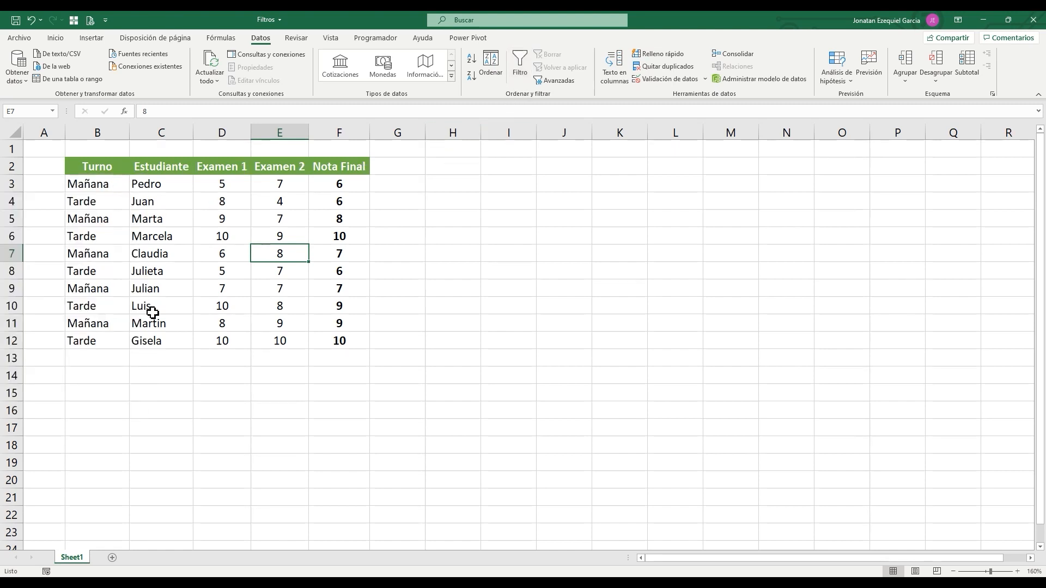
Step: Copy the student record in B9:F9 to row 14, leaving row 13 blank below the table
left_click(94, 289)
key("shift+Right")
key("shift+Right")
key("shift+Right")
key("shift+Right")
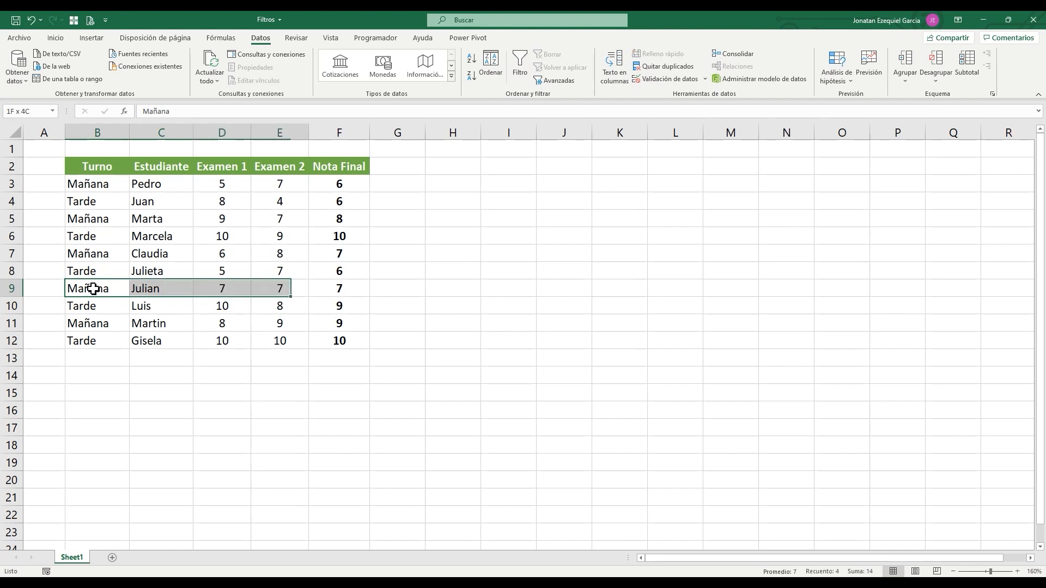
key("ctrl+c")
key("Down")
key("Down")
key("Down")
key("Down")
key("Down")
key("Return")
Step: Replace the copied student's name in C14 with a different first name
key("Right")
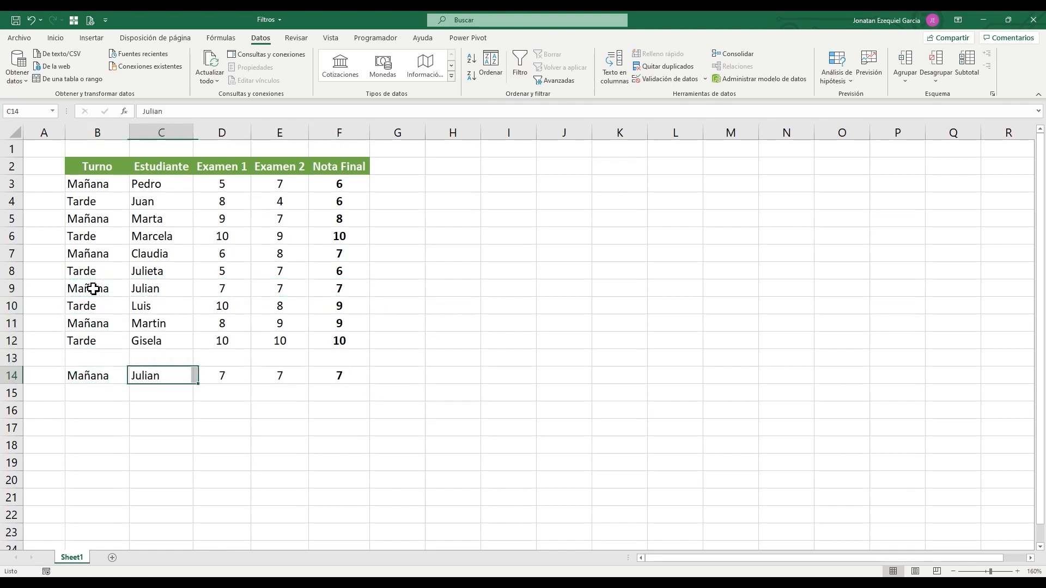
type("Maria")
key("Left")
Step: Turn on filters from cell B11 so that Excel detects the table range automatically
key("Up")
key("Up")
key("Up")
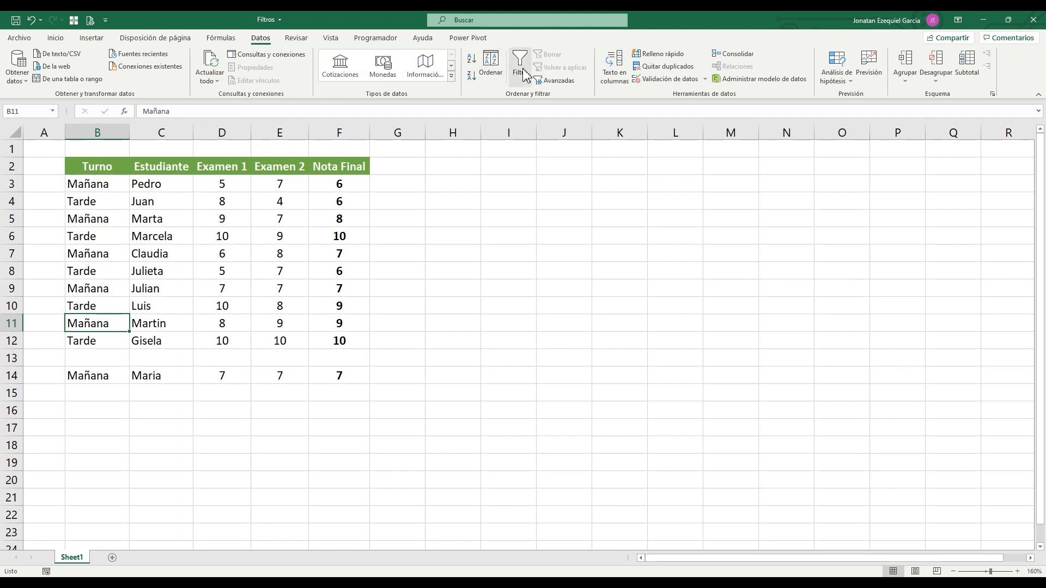
left_click(520, 74)
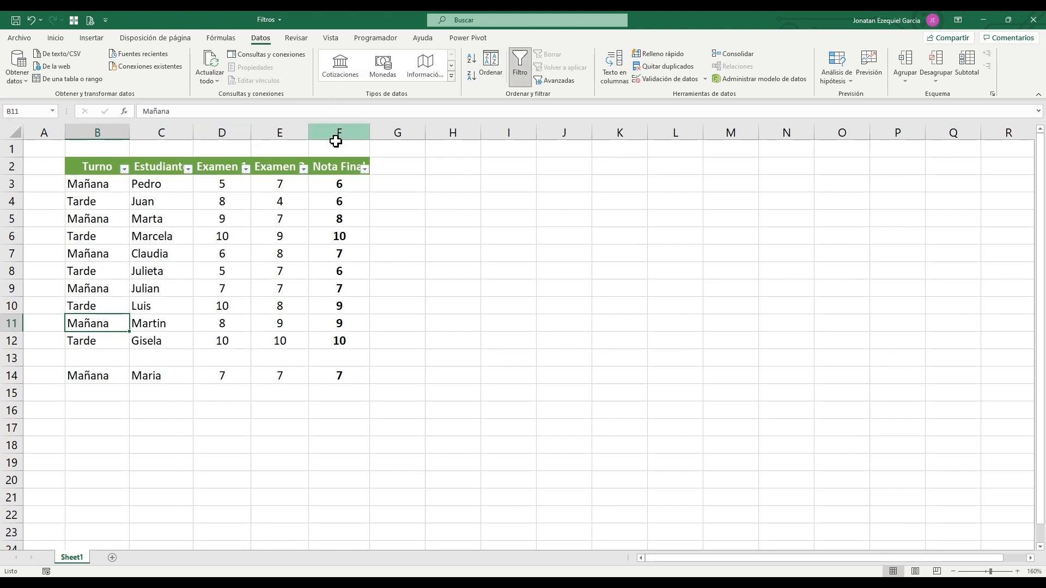
Step: Check the names offered by the Estudiante filter against the rows of B2:F12 above the blank row
left_click(188, 169)
left_click_drag(185, 330, 185, 343)
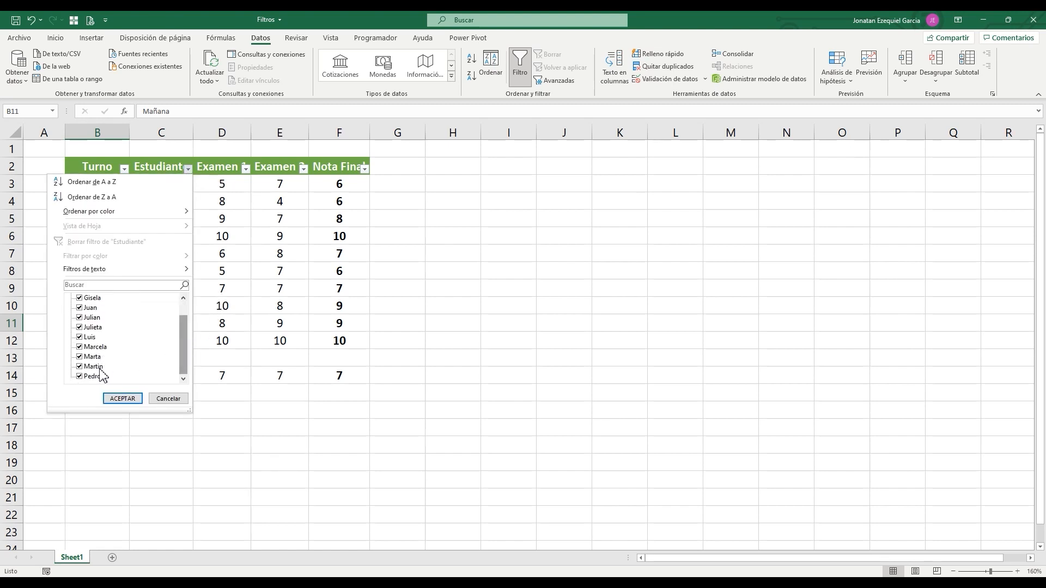
left_click(168, 398)
left_click(158, 340)
left_click(95, 169)
left_click_drag(96, 169, 343, 341)
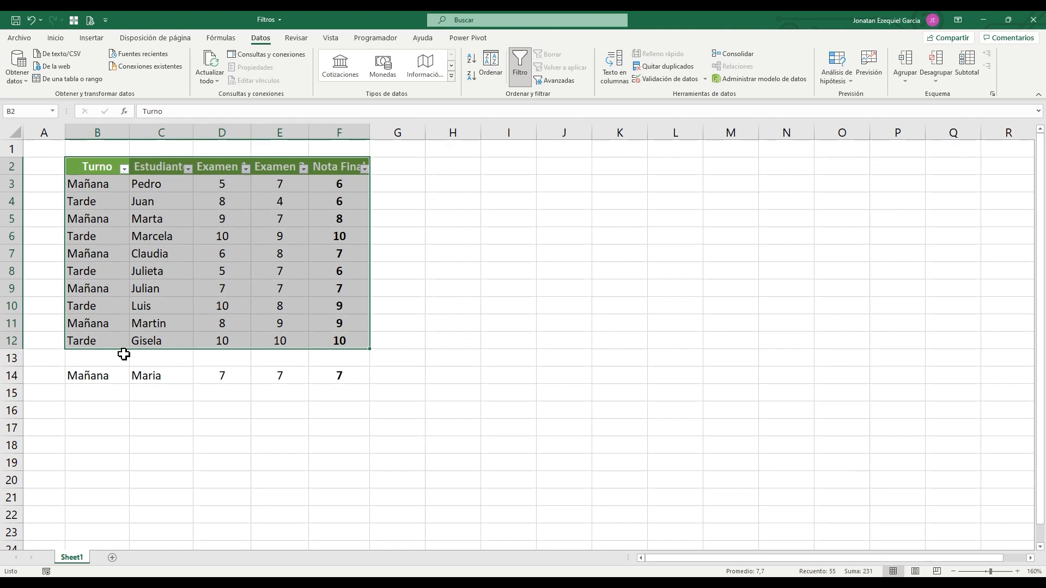
left_click(103, 325)
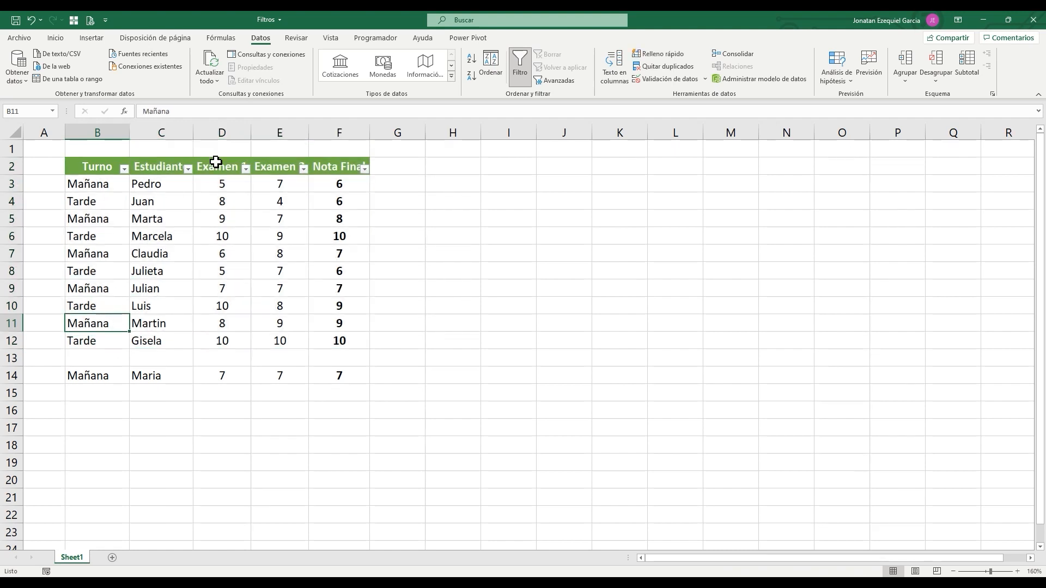
Step: Remove the filters and reapply them to the full range B2:F14, including the blank row
left_click(515, 82)
left_click_drag(97, 167, 346, 377)
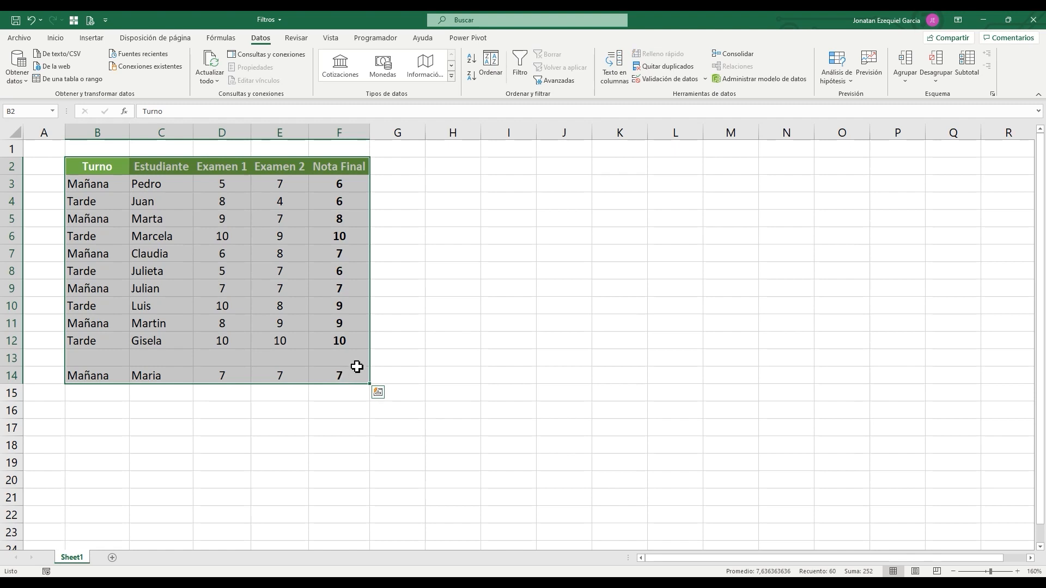
left_click(519, 68)
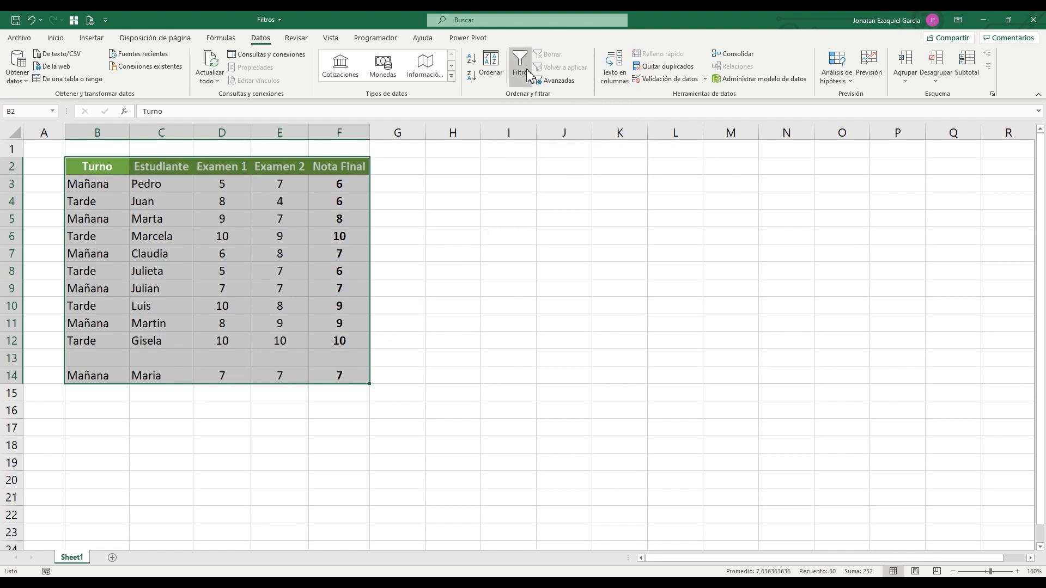
Step: Filter the Estudiante column to show only the student added in row 14
left_click(187, 169)
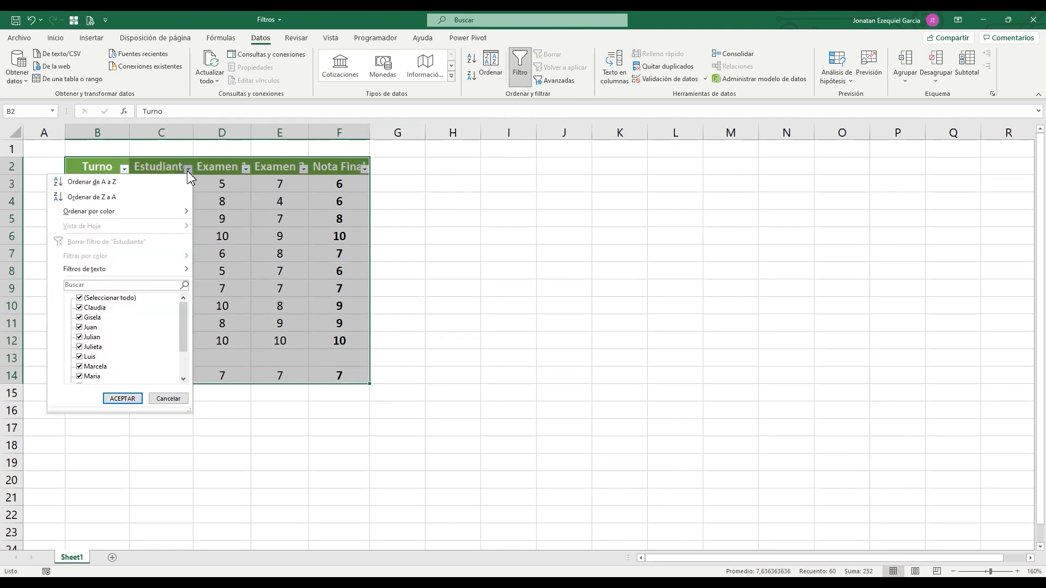
left_click(100, 300)
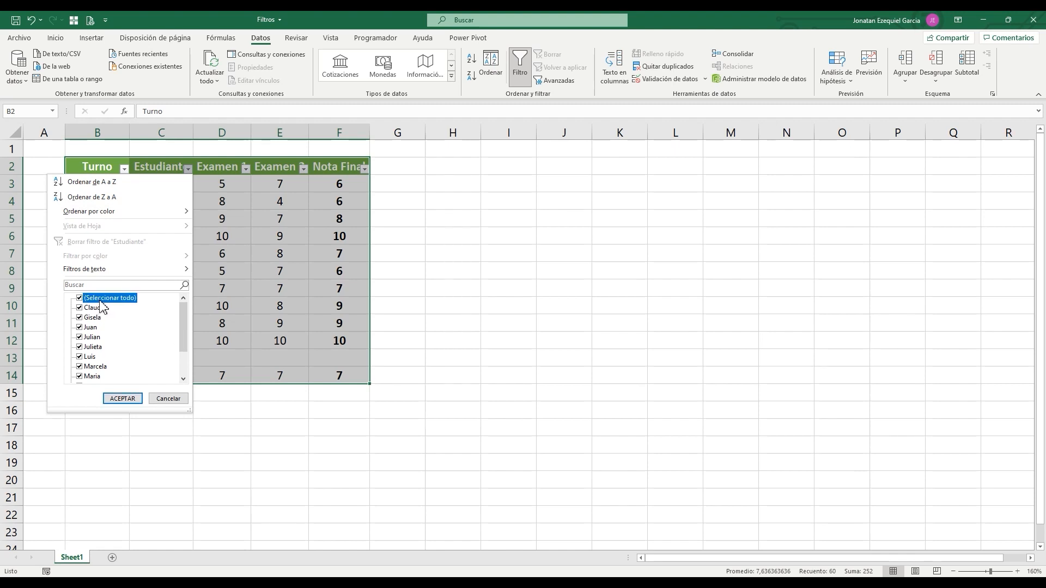
left_click_drag(181, 322, 159, 373)
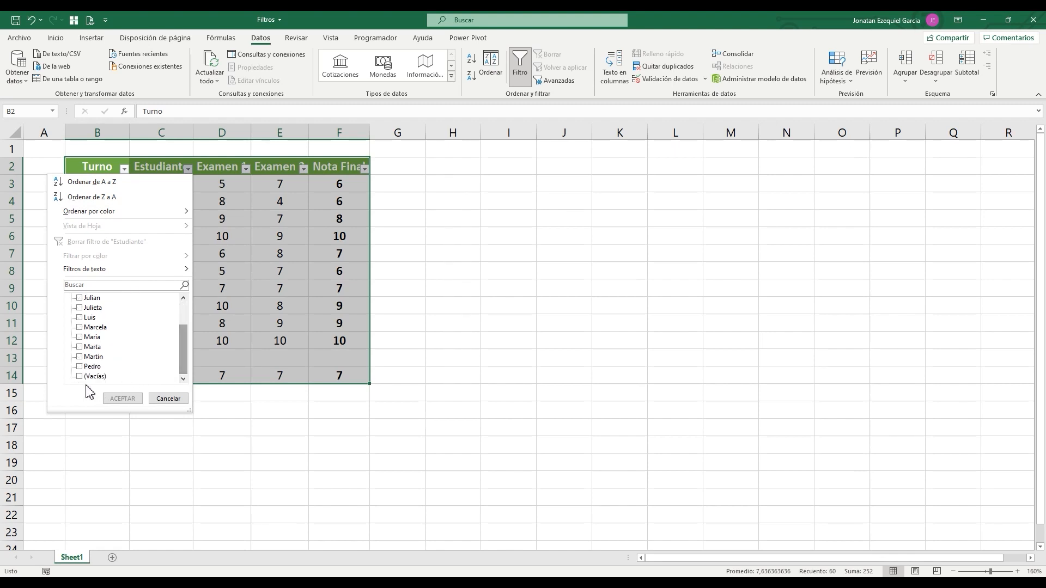
left_click(91, 338)
left_click(122, 398)
left_click(151, 166)
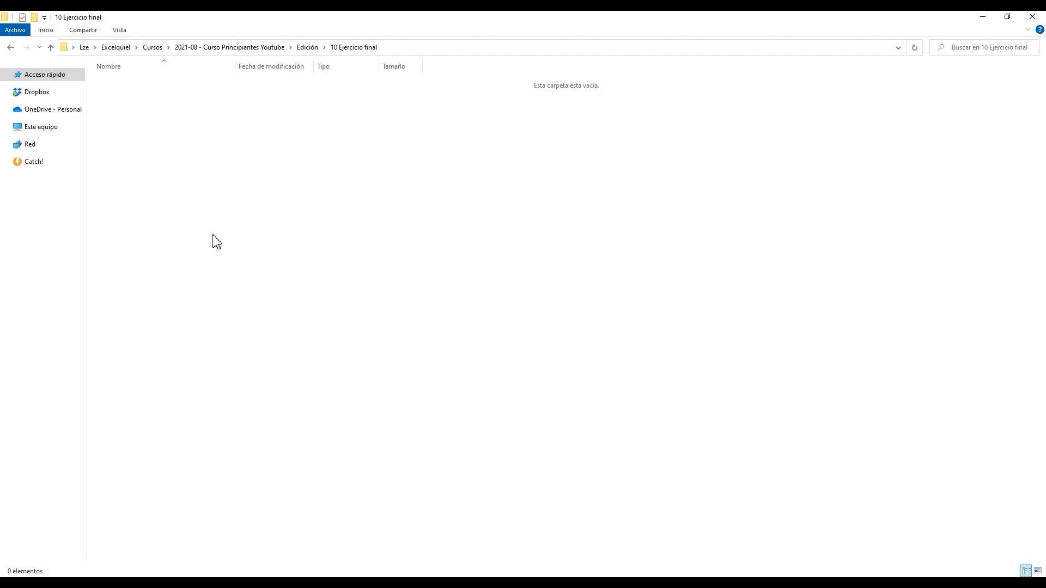
Step: In File Explorer, create an Excel workbook named Ejercicio Final in the 10 Ejercicio final folder and open it
right_click(187, 223)
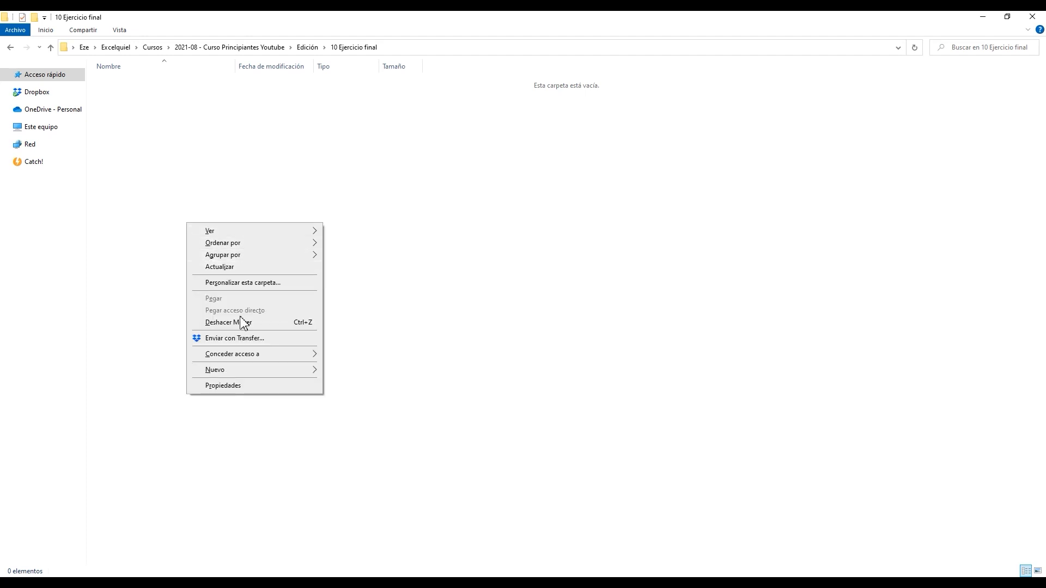
mouse_move(298, 371)
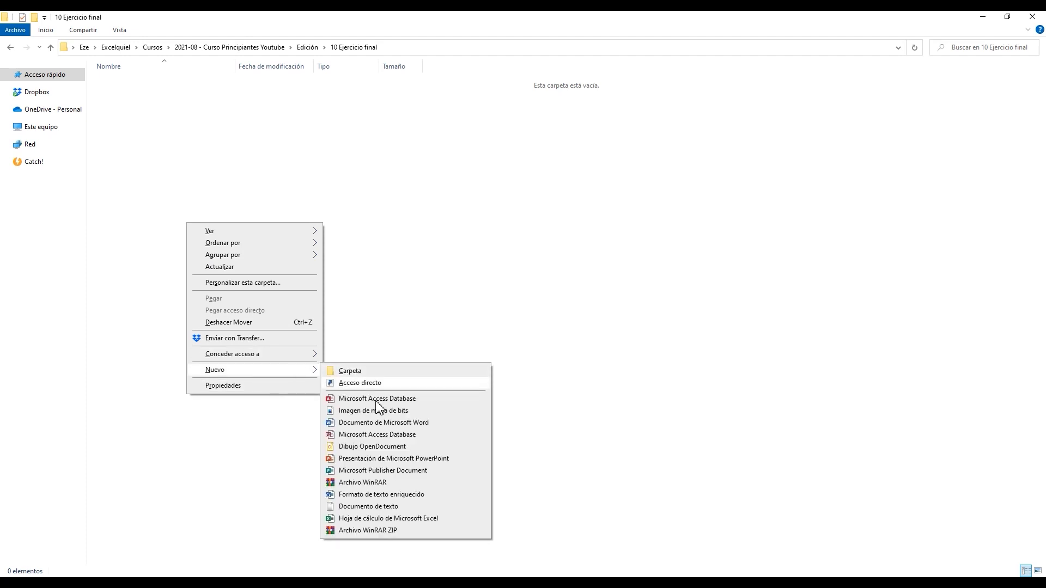
left_click(384, 519)
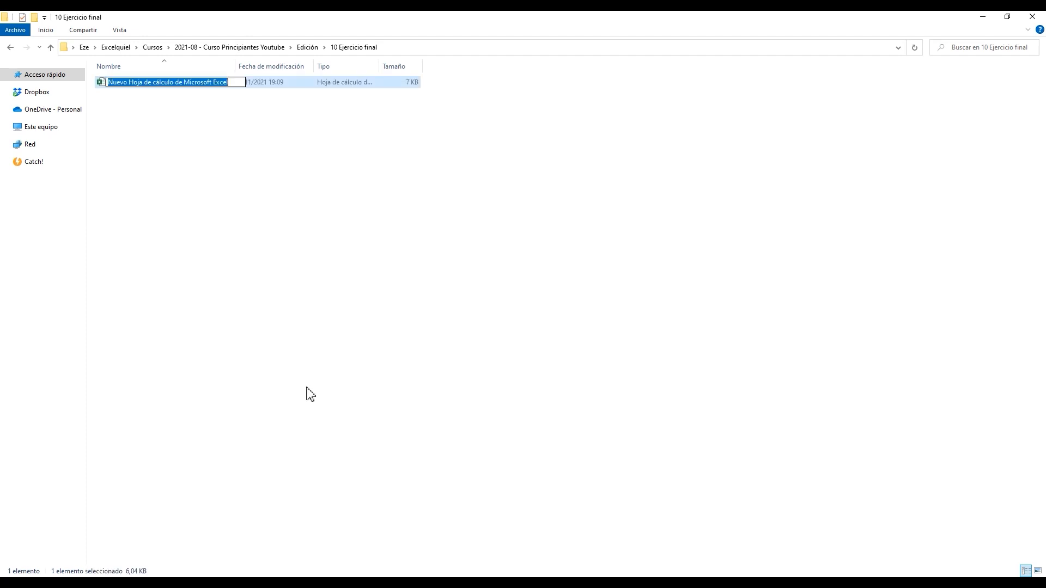
type("Ejercicio Final")
key("Return")
key("Return")
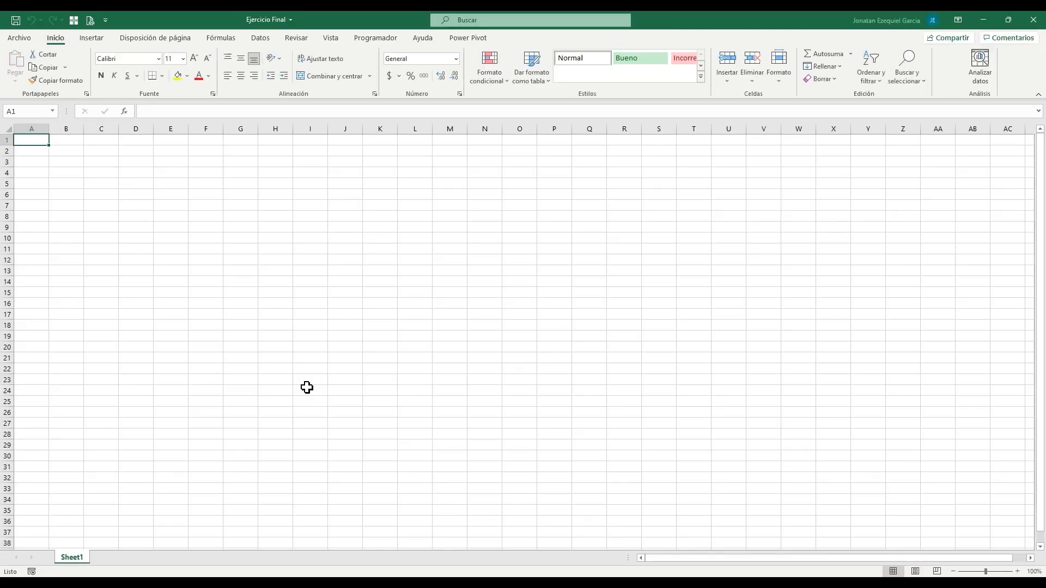
Step: Enter the heading Fecha in cell B2 of the blank sheet
scroll(111, 214, "up", 4)
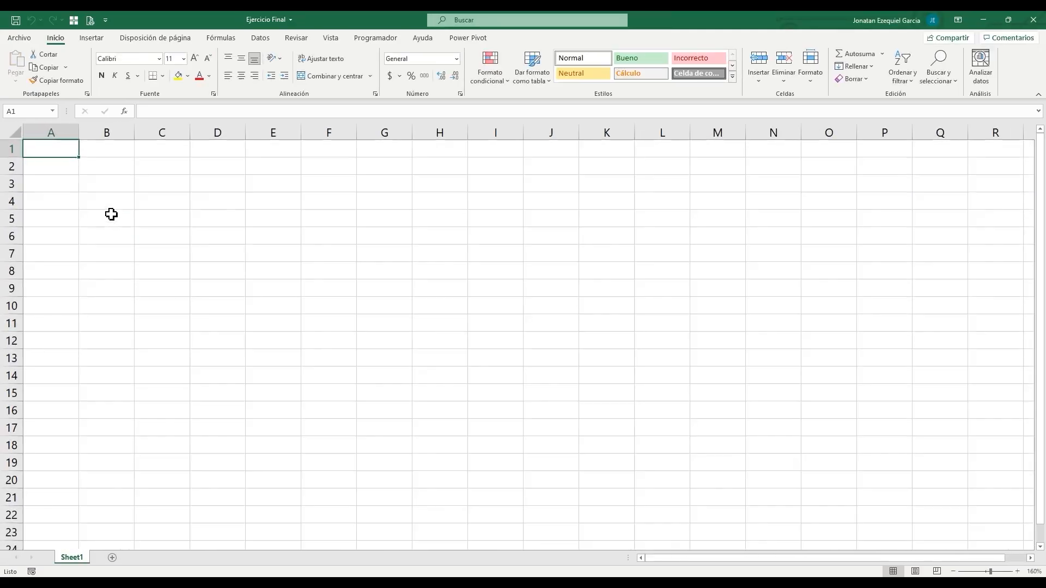
left_click(125, 167)
type("Fecha")
key("Return")
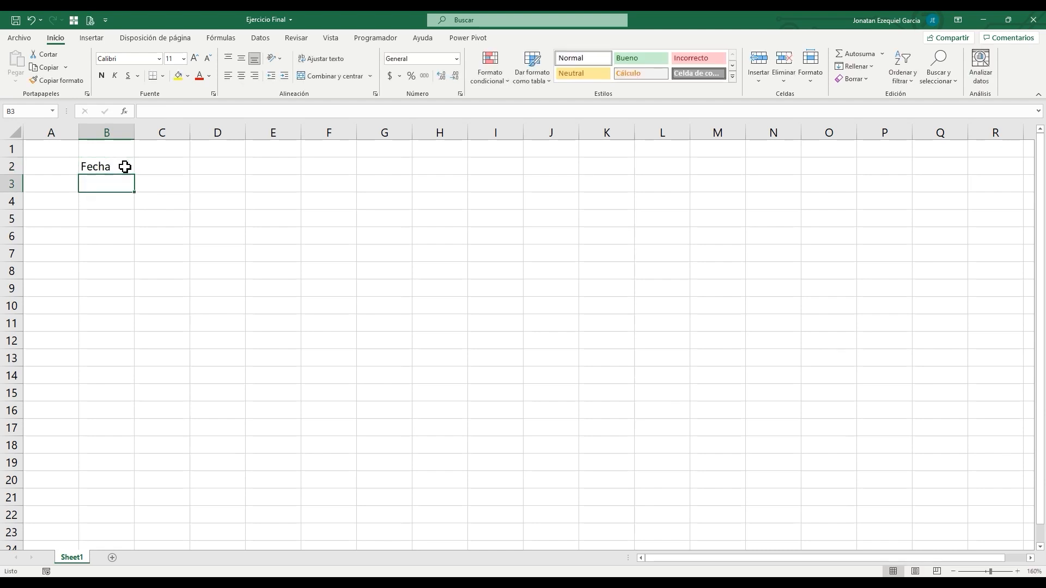
Step: Enter the date 1-1-21 in cell B3 and a formula in B4 that adds 1 day to B3
type("1-1-21")
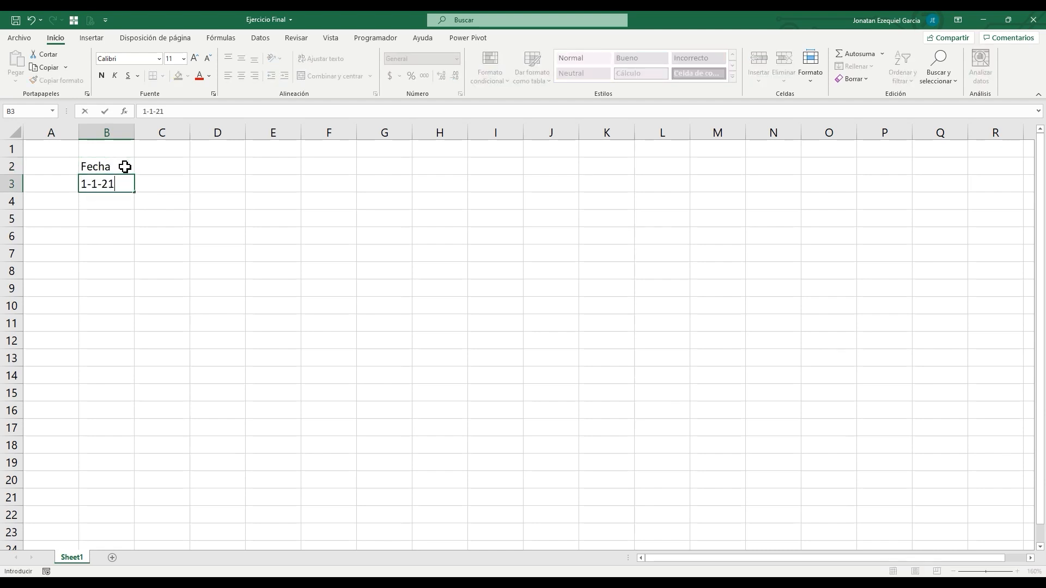
key("Return")
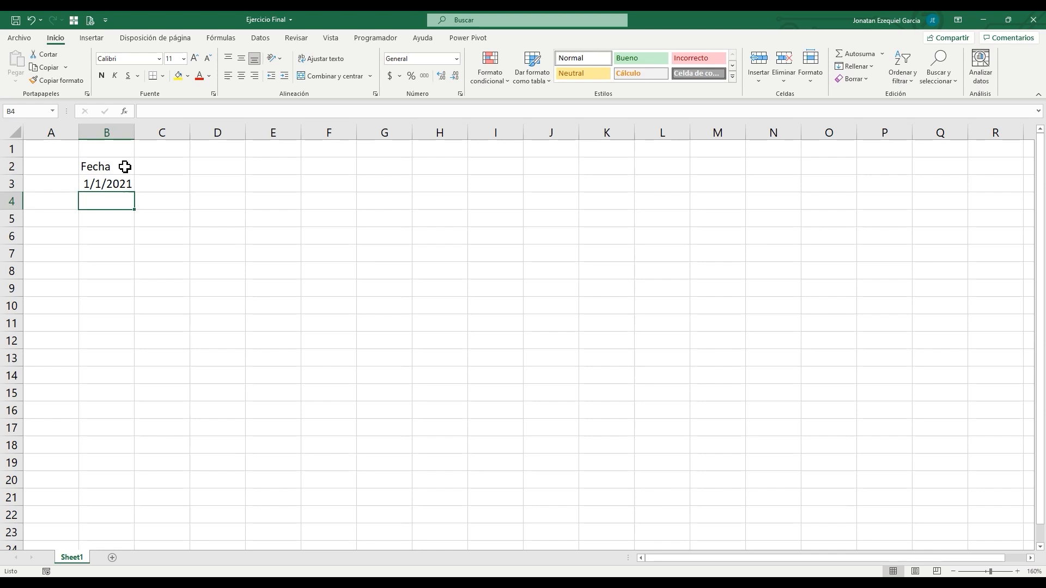
type("+")
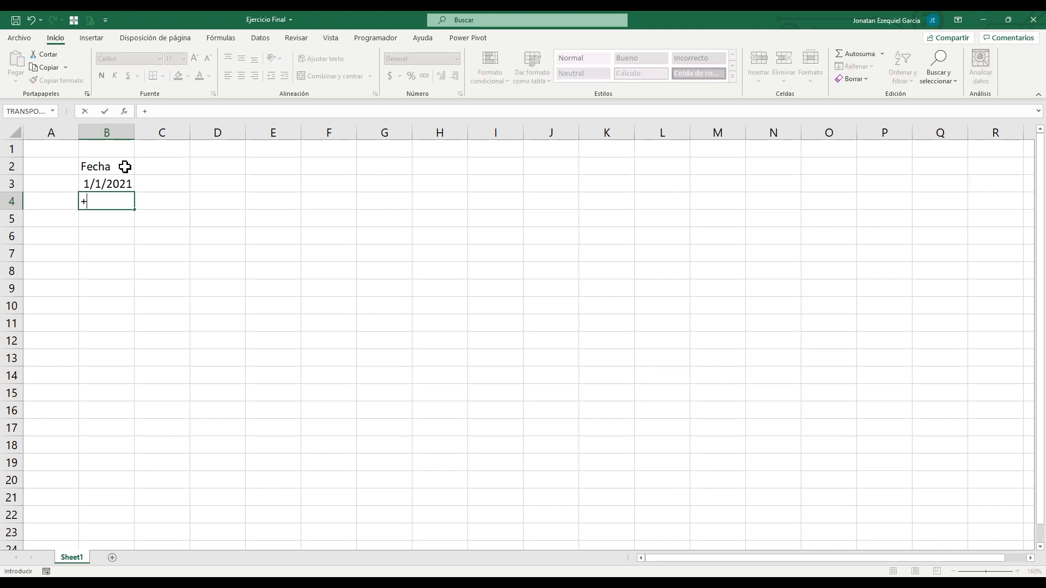
key("Up")
type("+1")
key("Return")
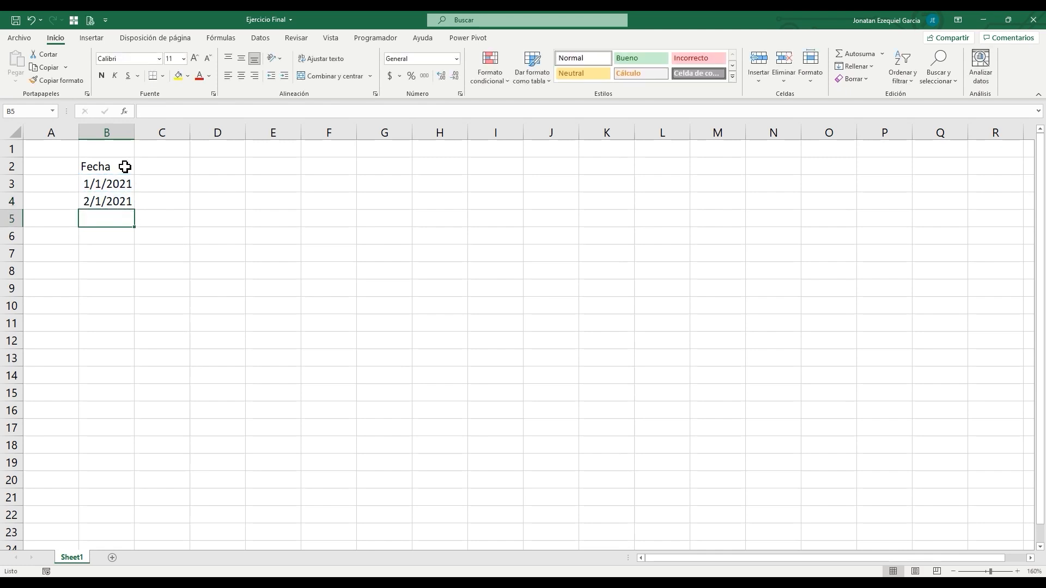
Step: Copy the next-day formula from B4 down to B5 and inspect the copied formula's reference
key("Up")
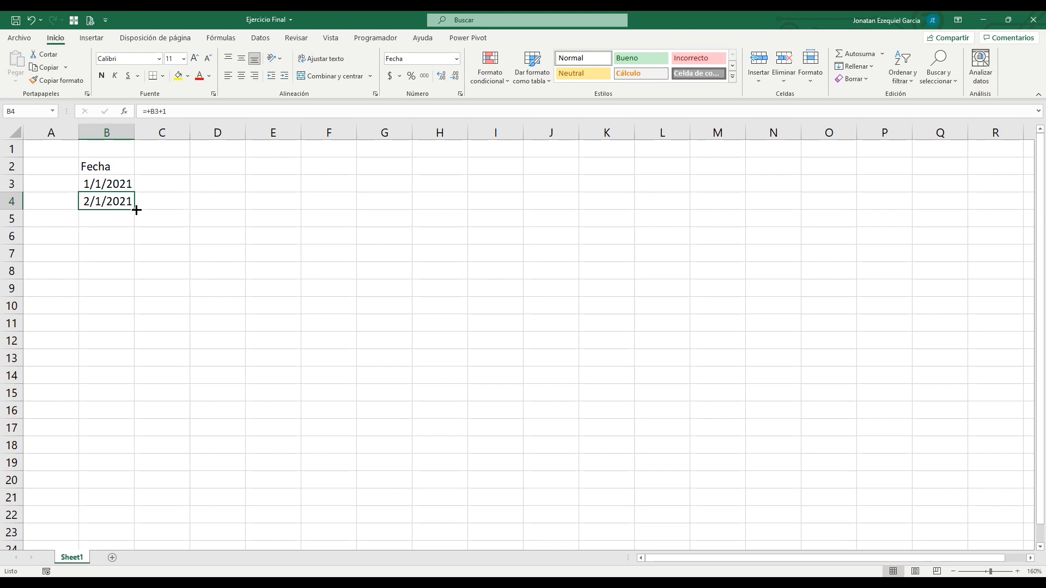
left_click_drag(136, 210, 137, 224)
left_click(120, 220)
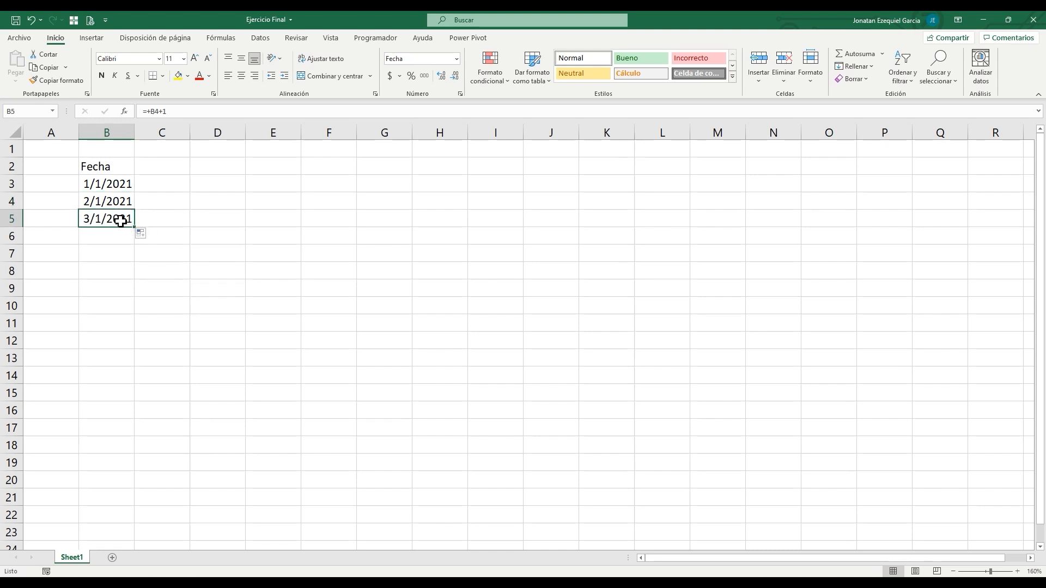
double_click(120, 221)
key("Escape")
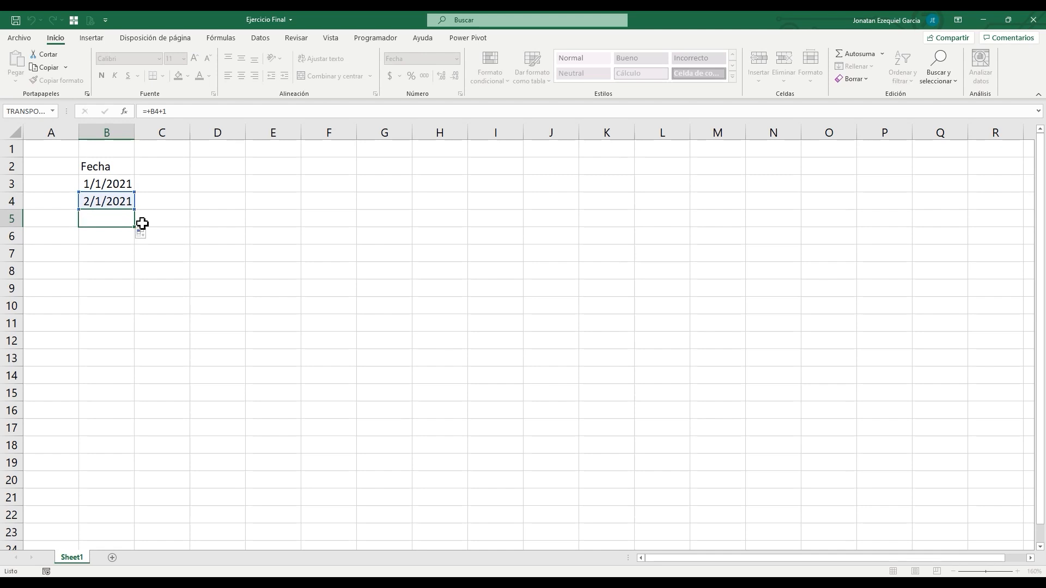
Step: Extend the date formula from B5 down to 31/12/2021 in row 367 and widen column B to fit the dates
left_click_drag(134, 227, 114, 185)
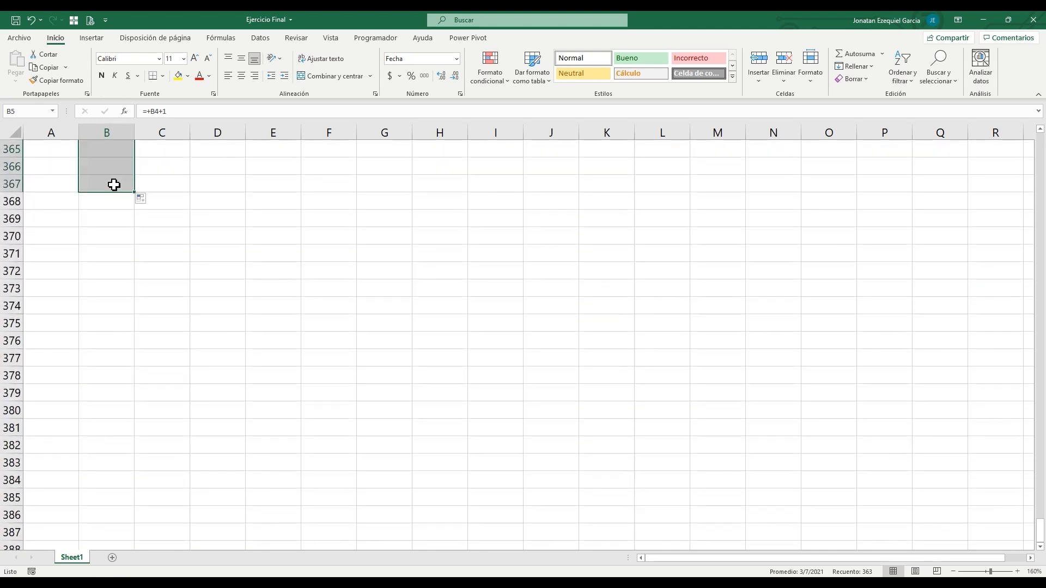
double_click(134, 136)
left_click(123, 183)
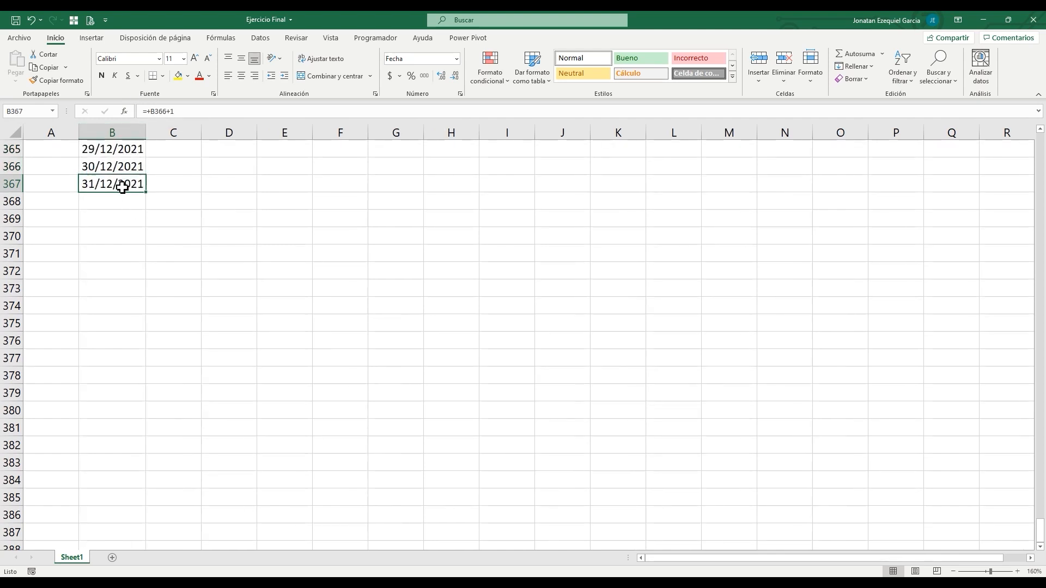
scroll(143, 227, "up", 3)
scroll(169, 364, "up", 2)
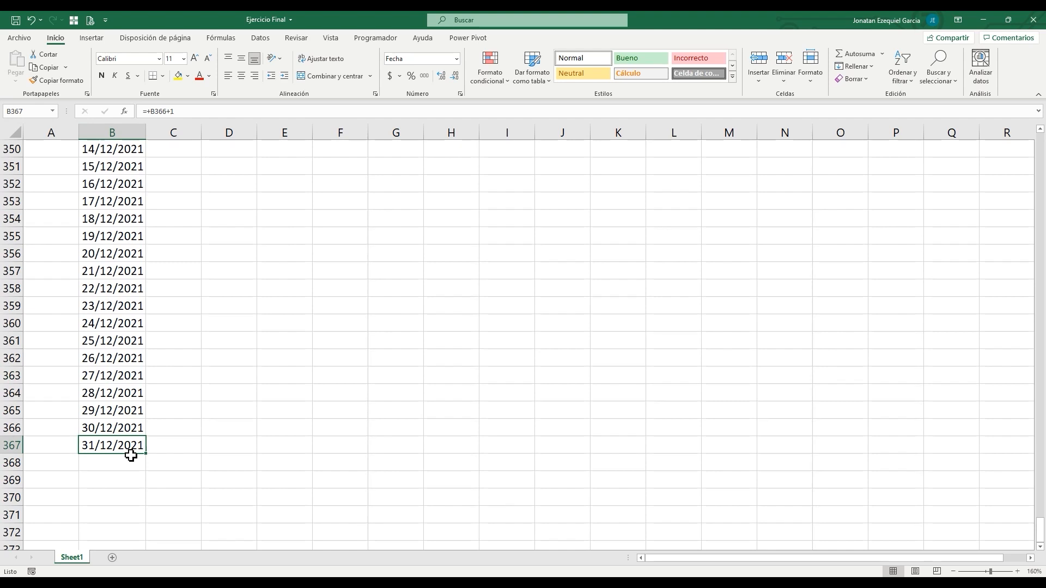
key("ctrl+Up")
key("Up")
scroll(131, 456, "up", 1)
key("Down")
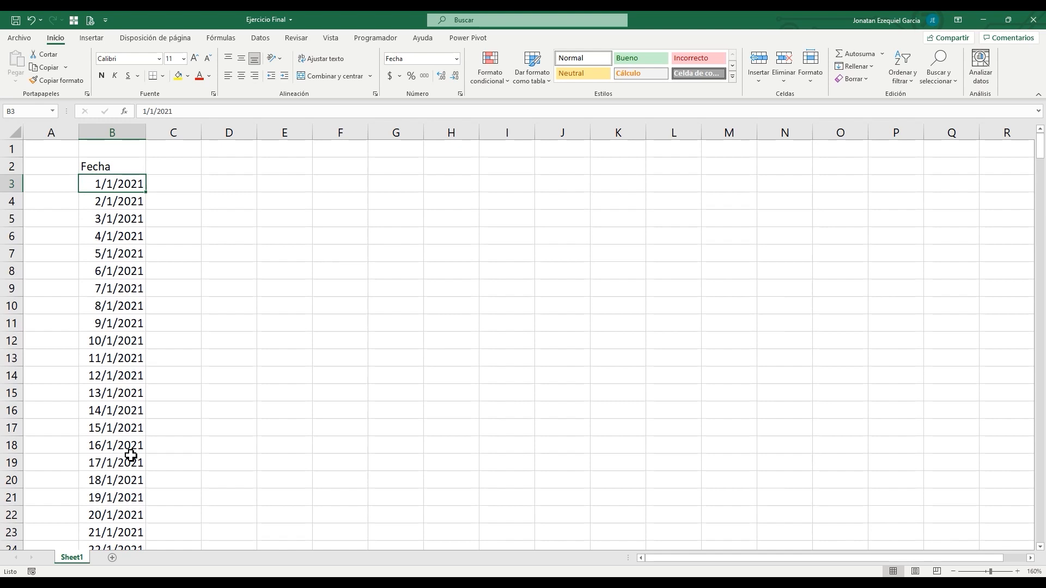
Step: Enter the heading Cliente in C2 and Consumidor Final in C3, and widen column C to fit the text
key("Up")
key("Right")
key("Up")
key("Down")
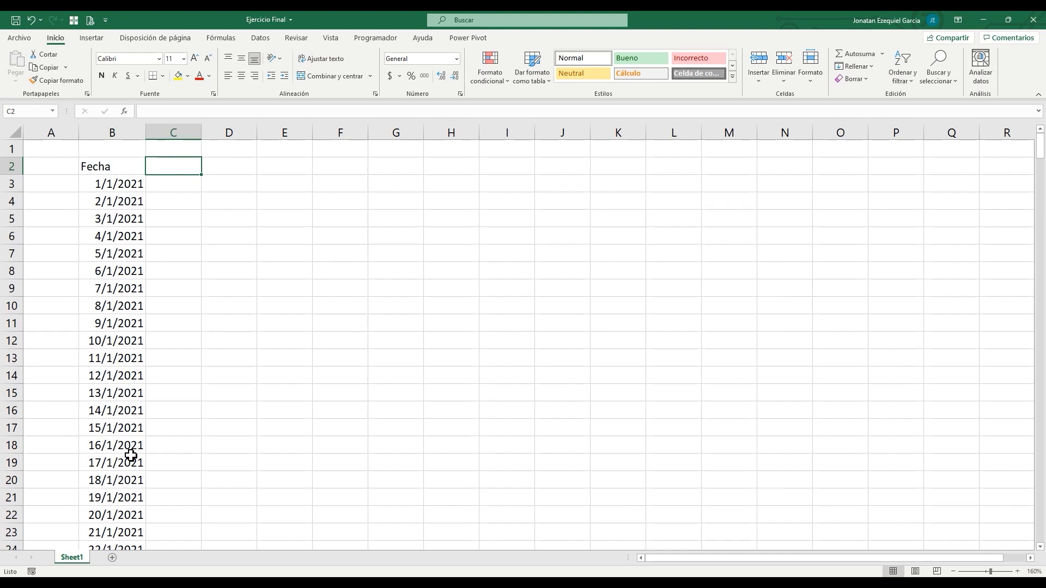
type("Cliente")
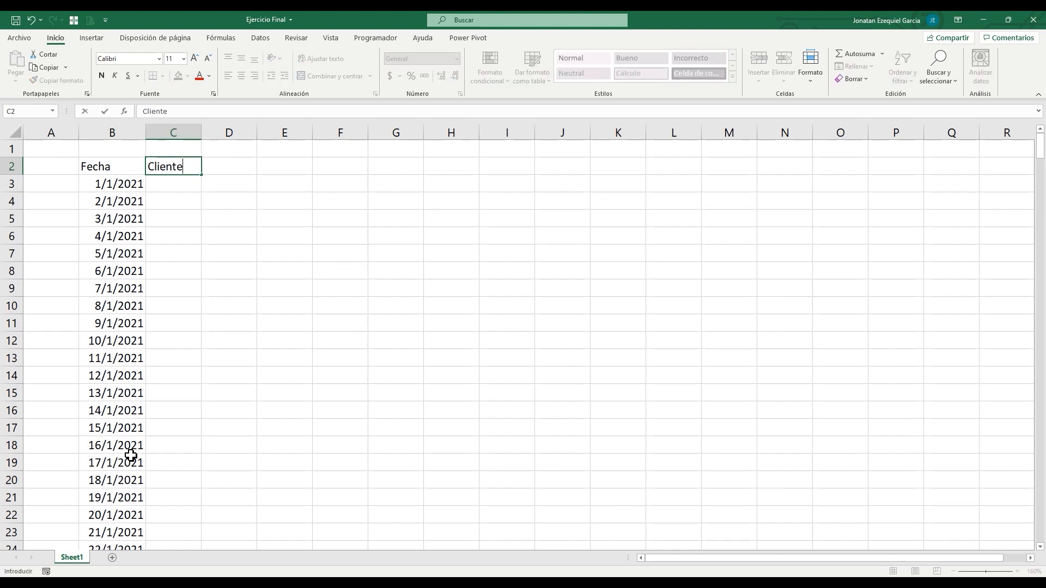
key("Return")
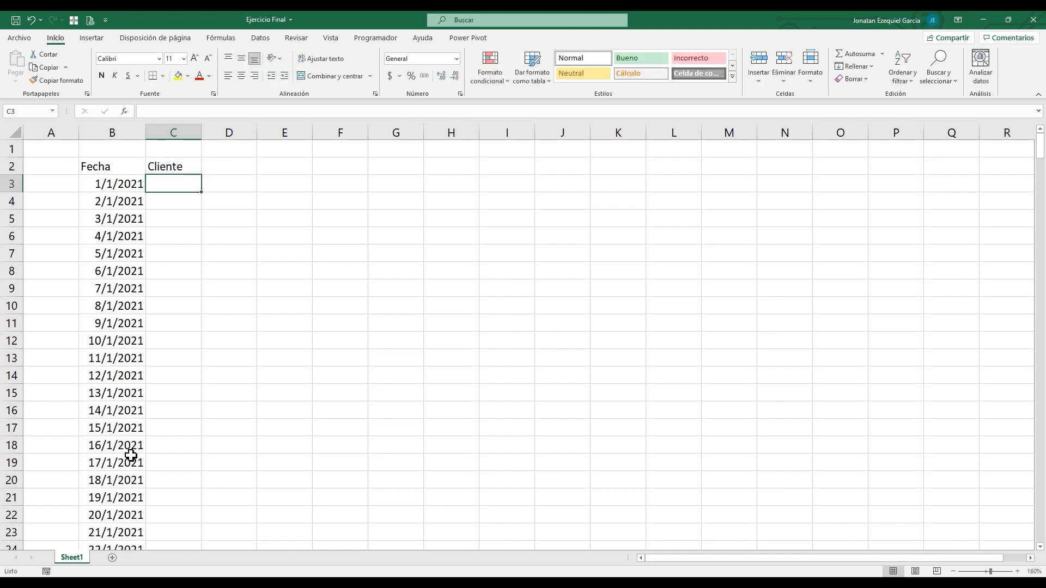
type("Consumidor Final")
key("Return")
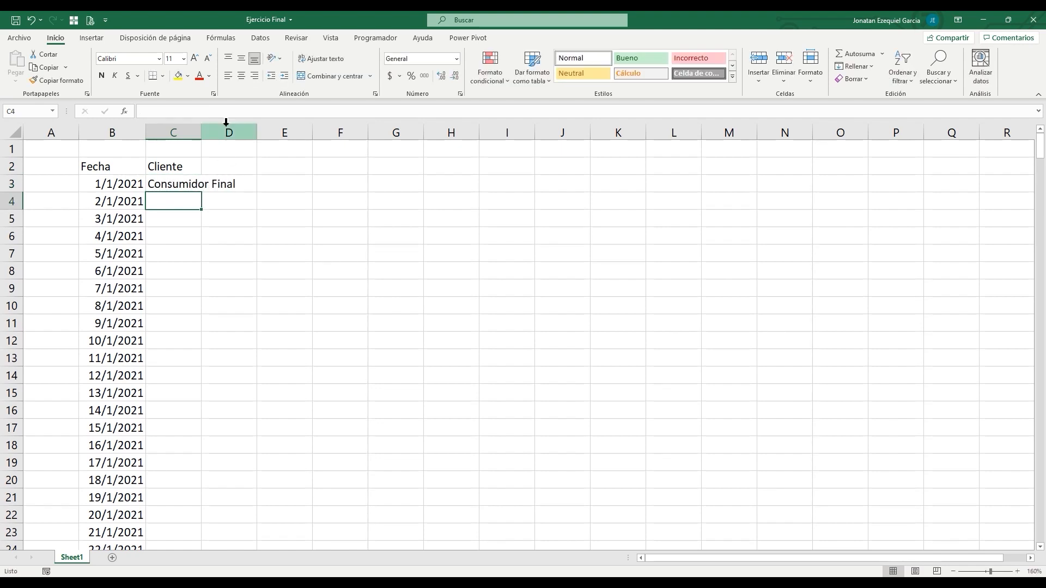
left_click_drag(201, 133, 251, 132)
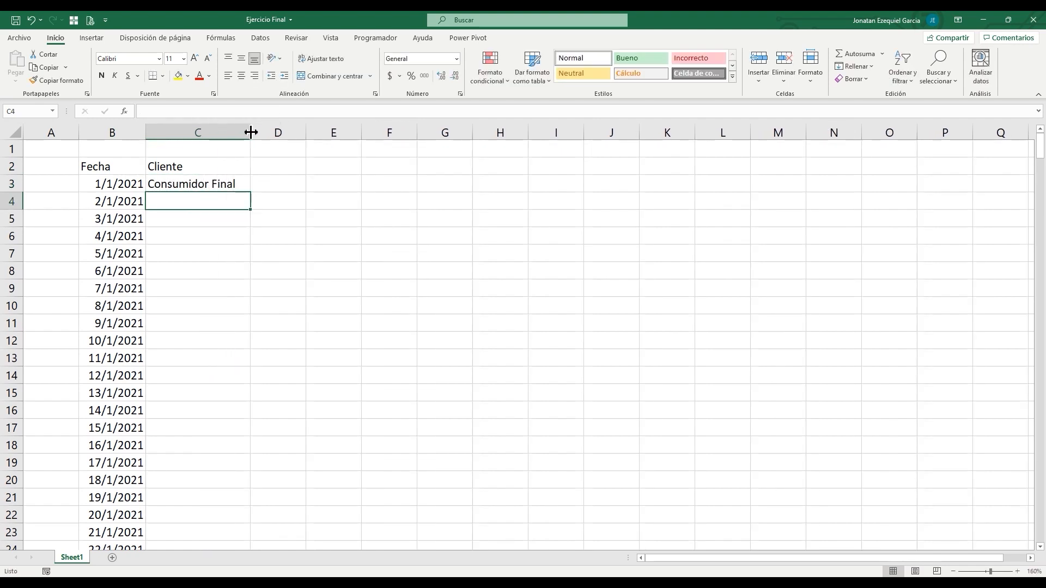
Step: Fill Consumidor Final from C3 down to row 367 and check that it ends beside the last date
left_click(226, 181)
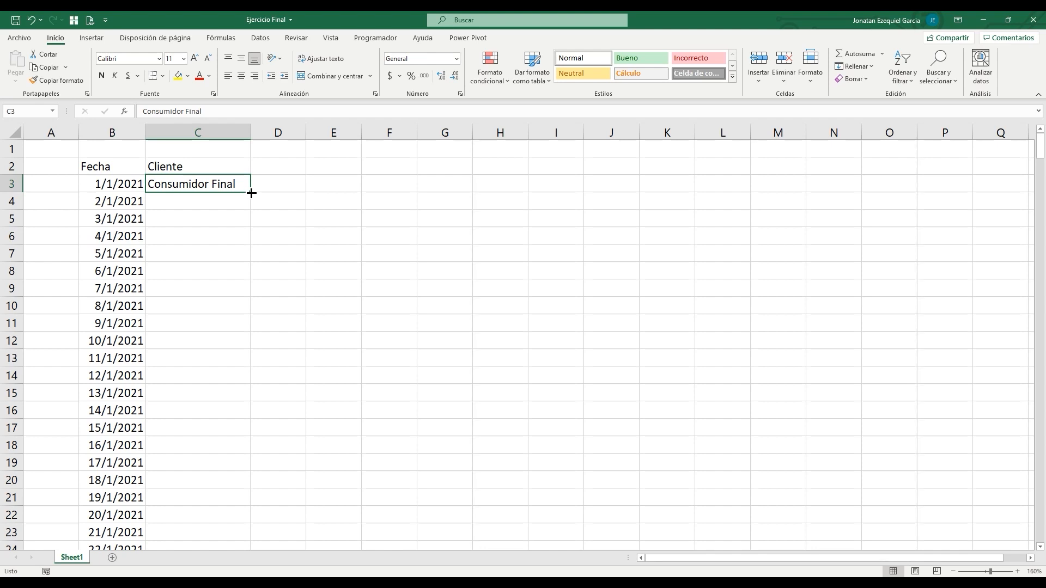
double_click(252, 193)
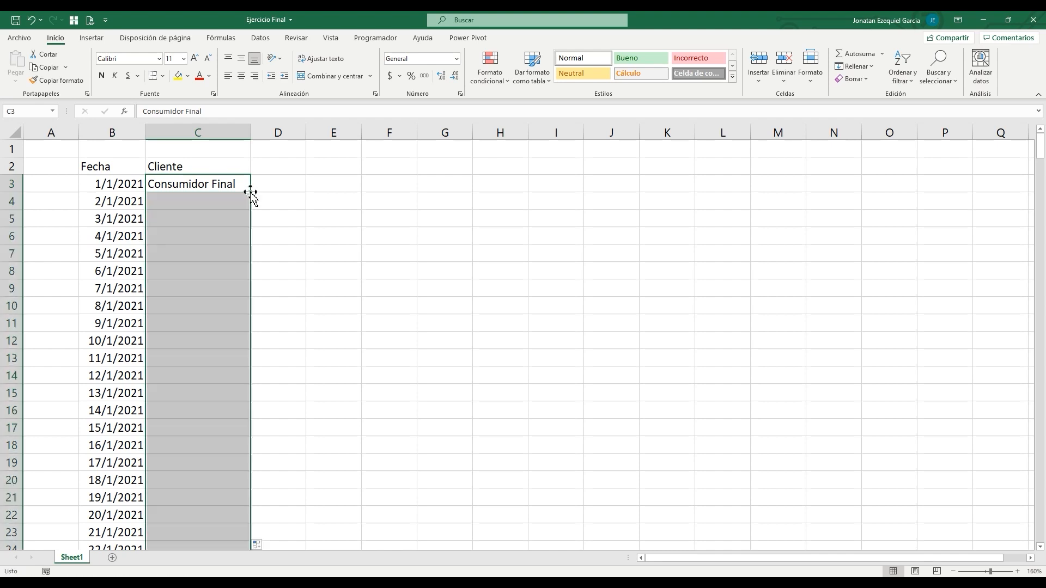
left_click(226, 208)
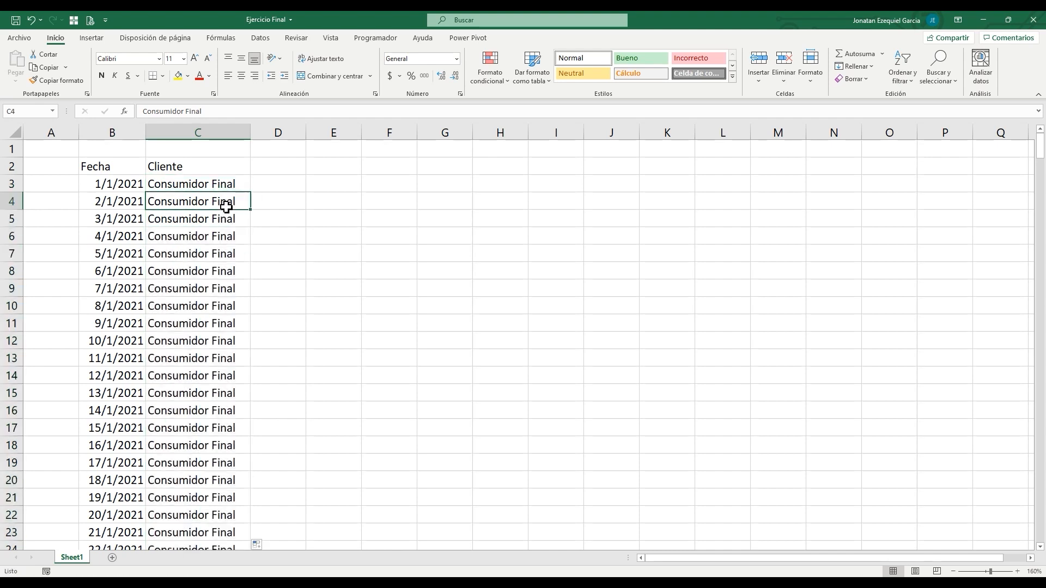
key("ctrl+Down")
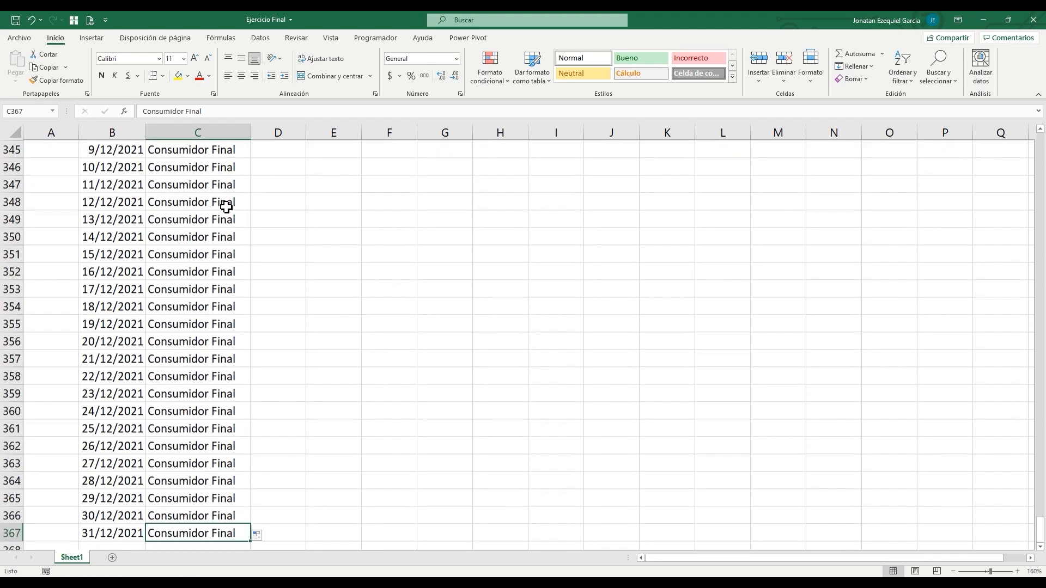
scroll(233, 273, "down", 3)
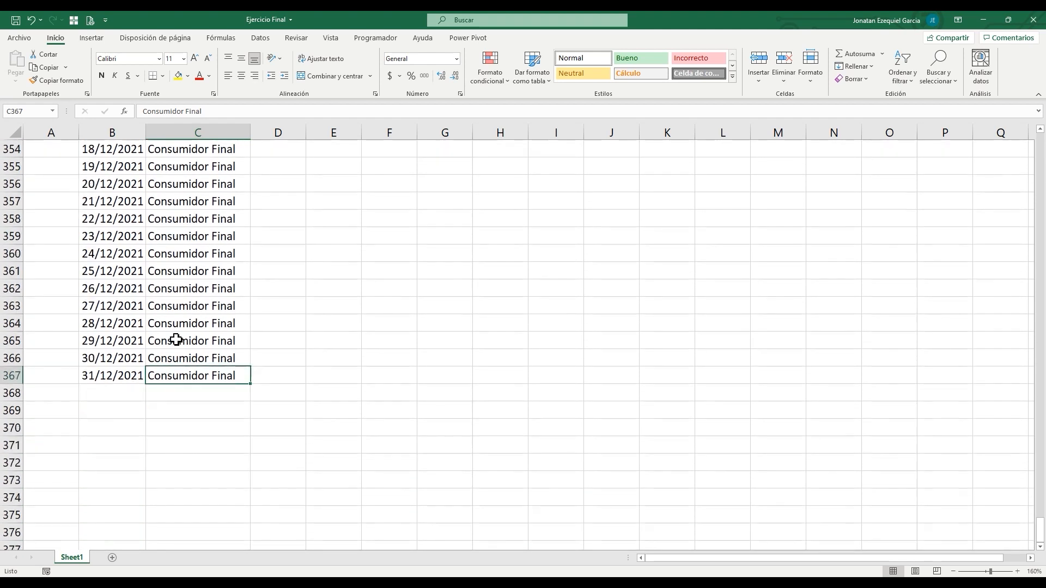
left_click(115, 376)
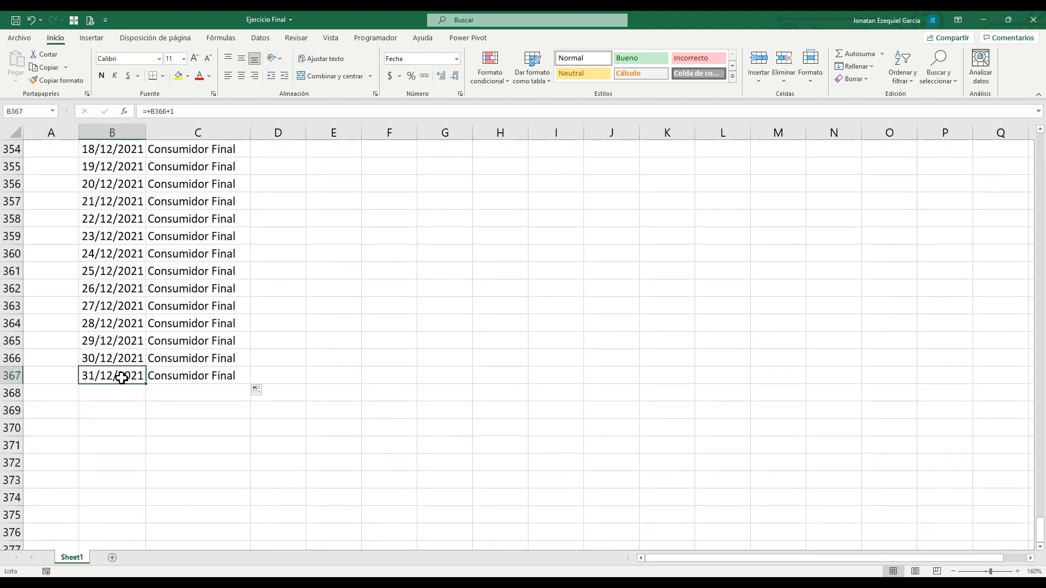
left_click(189, 373)
key("ctrl+Up")
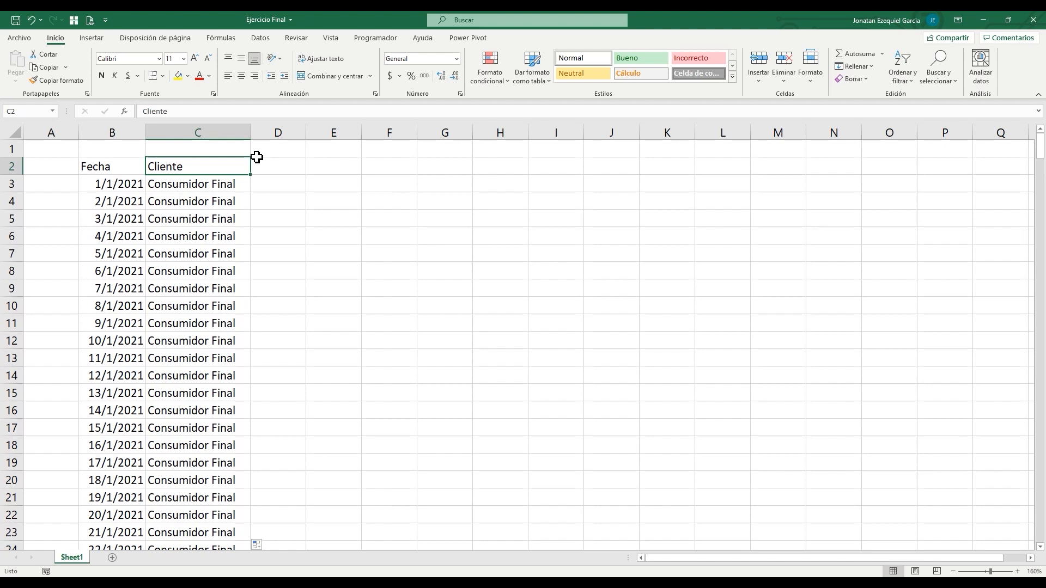
Step: Enter the heading Producto in D2 with the products Lana, Aguja and Hilo in D3:D5
left_click(256, 158)
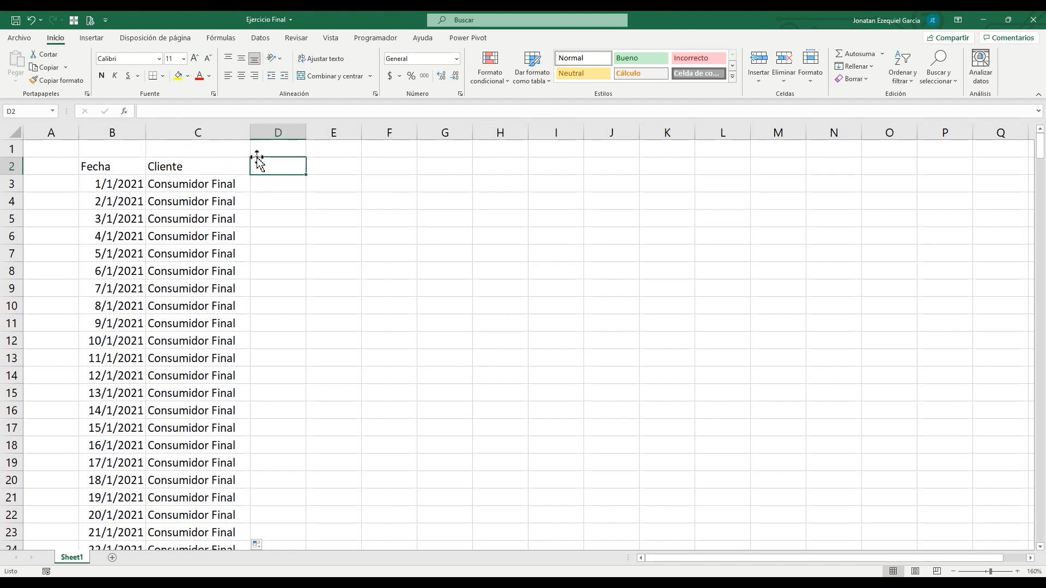
type("Producto")
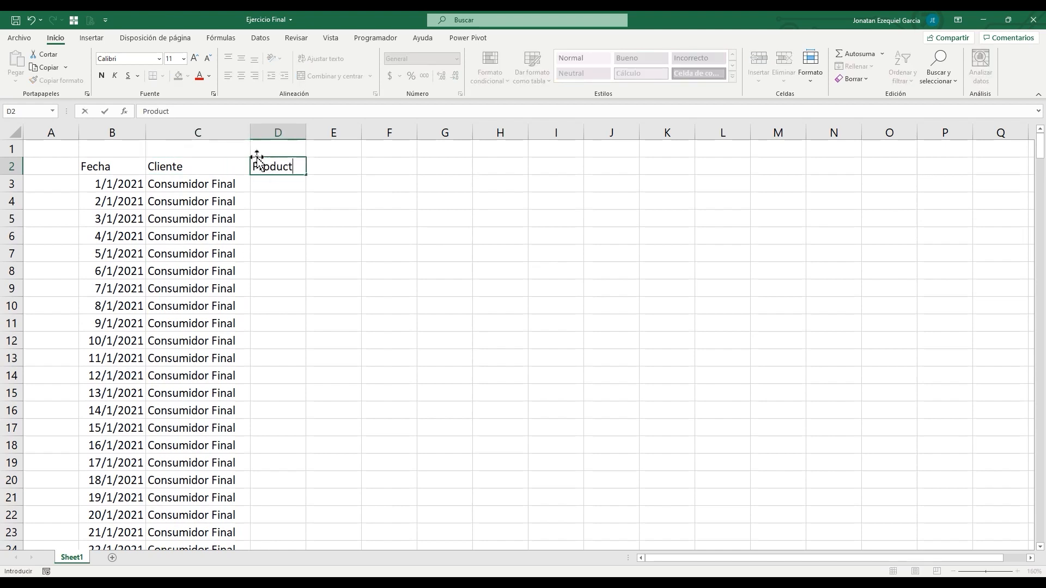
key("Return")
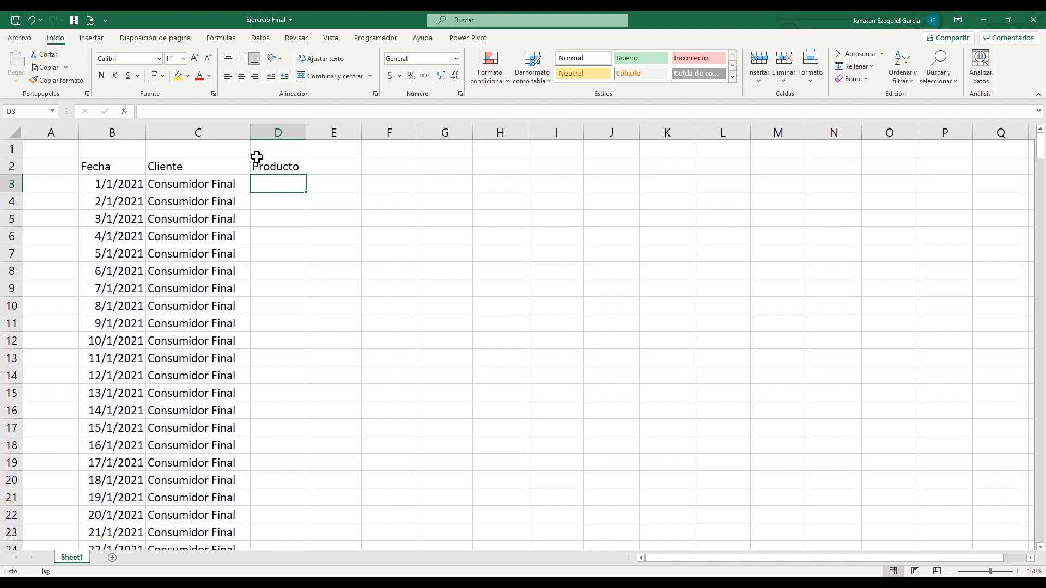
type("Lan")
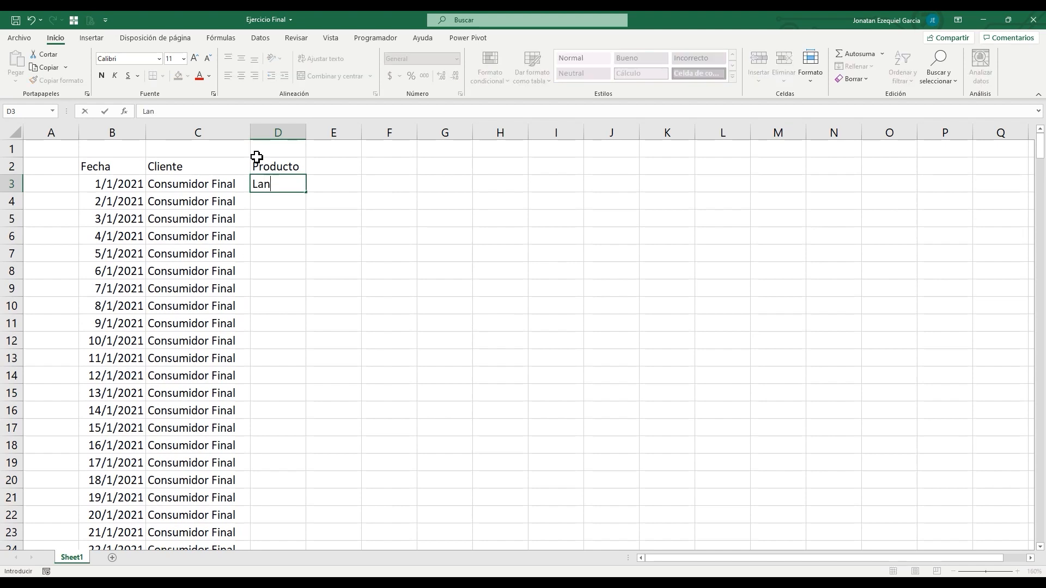
type("a")
key("Return")
type("Aguj")
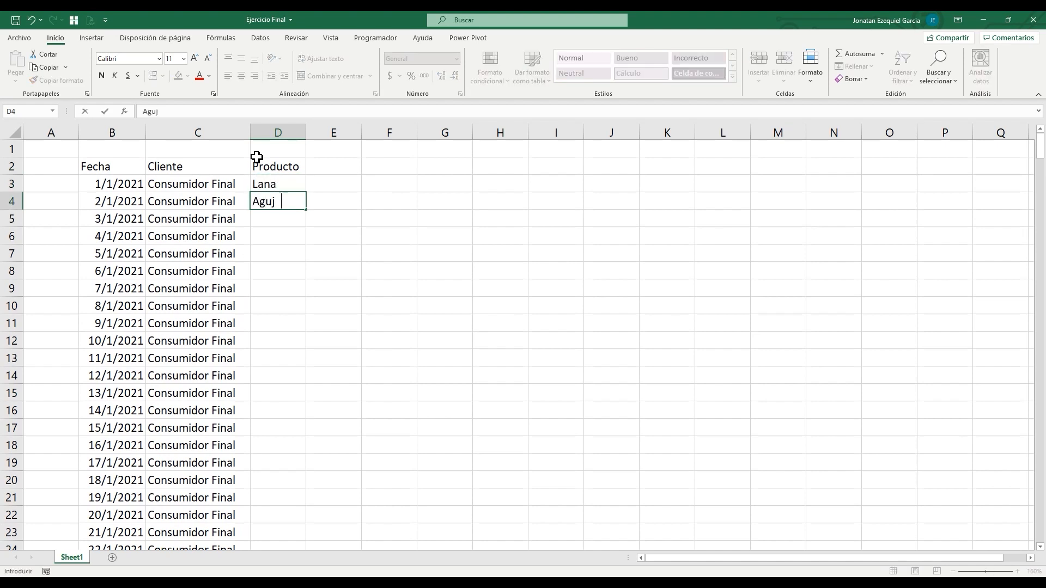
key("Return")
type("Hilo")
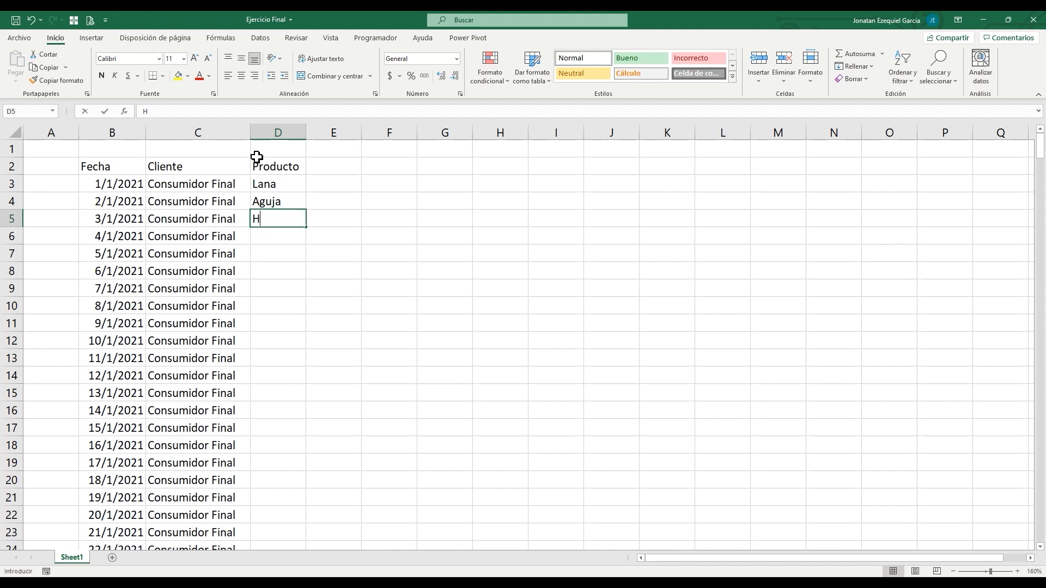
key("Return")
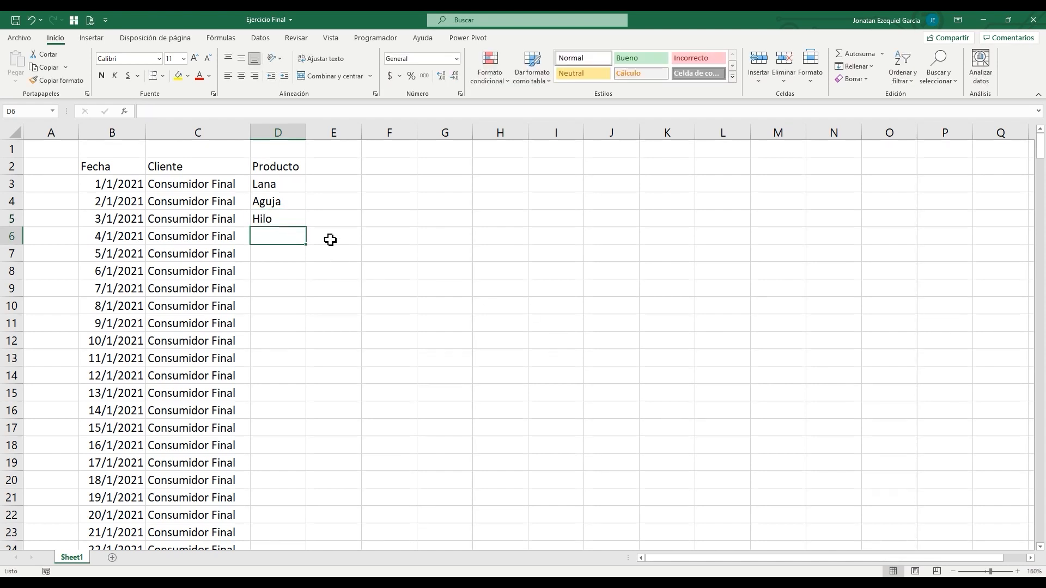
Step: Try filling Hilo alone from D5 down to row 9, and clear the copies from D6:D9
left_click_drag(284, 187, 285, 201)
left_click(343, 204)
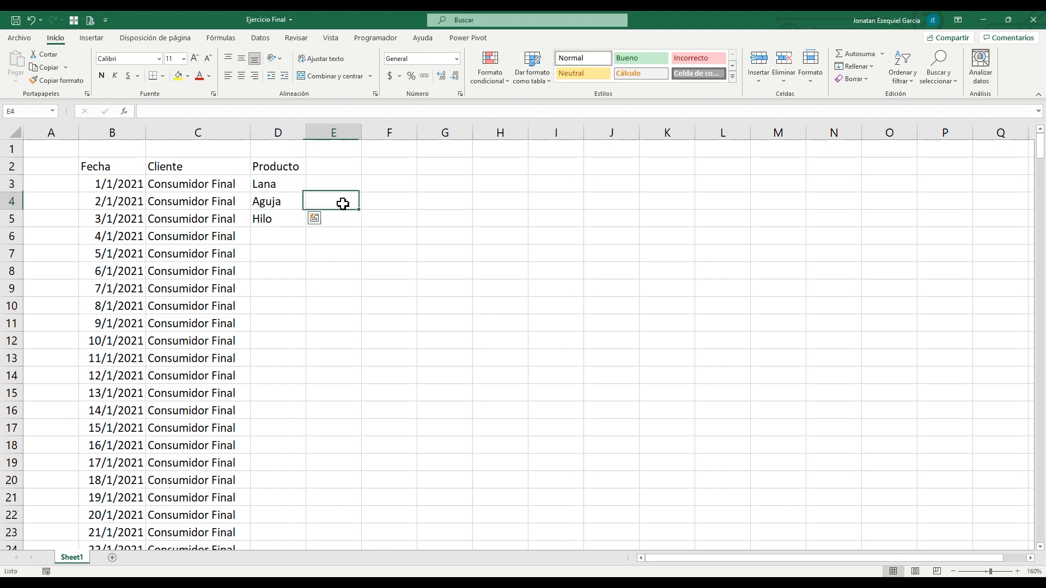
left_click(289, 217)
left_click_drag(307, 227, 296, 299)
left_click_drag(278, 234, 283, 295)
key("Delete")
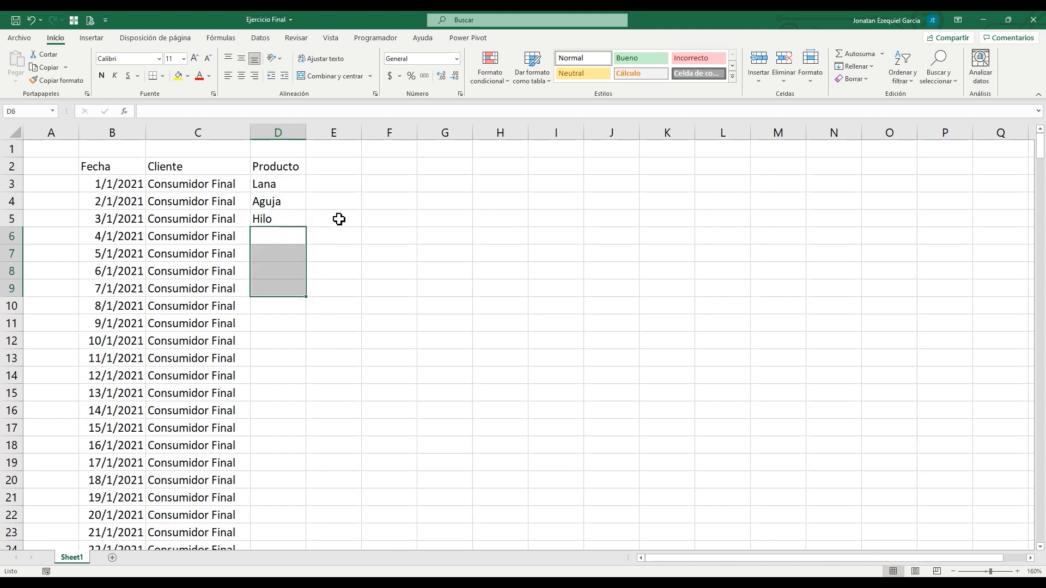
Step: Repeat the Lana, Aguja, Hilo sequence from D3:D5 down to D12 and select the repeated entries in D6:D12
left_click(275, 187)
left_click_drag(275, 187, 271, 217)
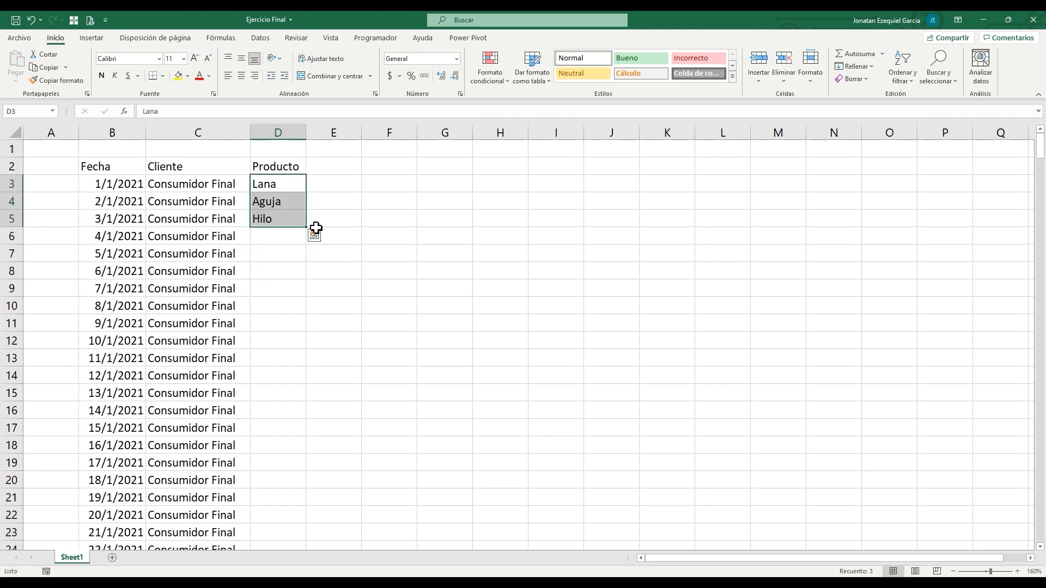
left_click_drag(306, 226, 303, 338)
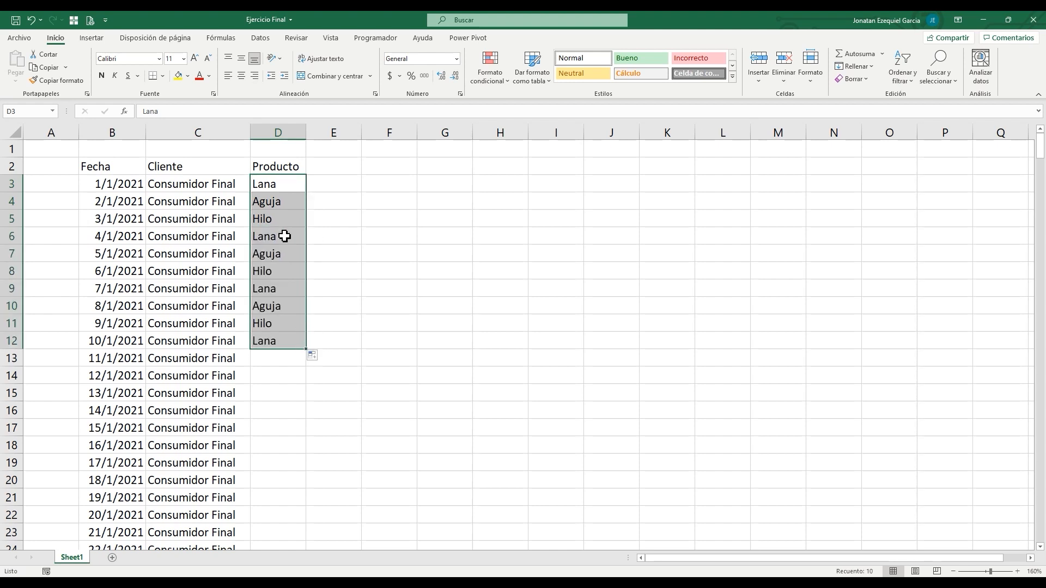
left_click_drag(282, 188, 280, 341)
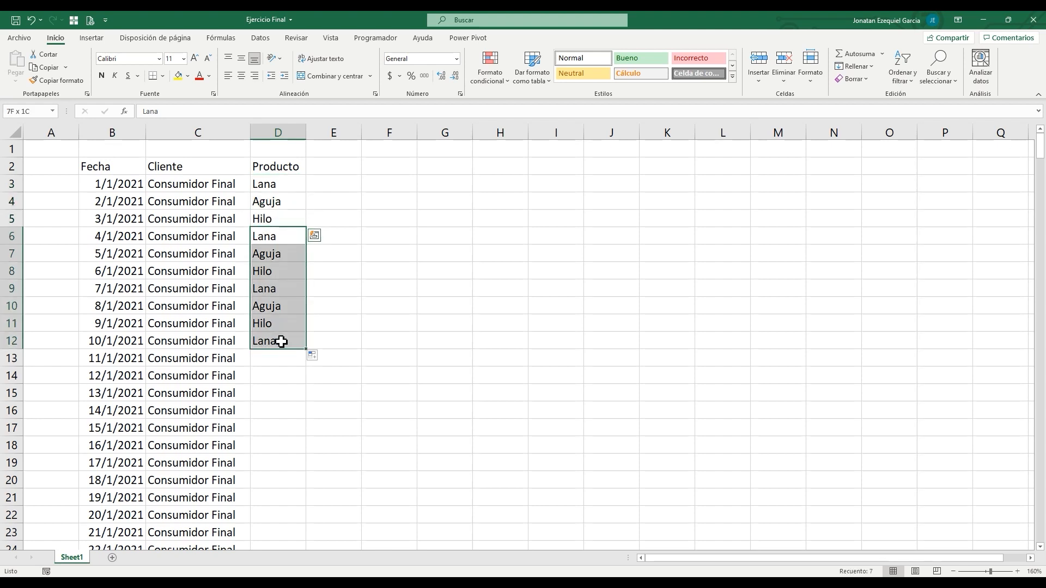
Step: Clear D6:D12, fill the Lana, Aguja, Hilo sequence from D3:D5 down to row 367, and check where the column ends
key("Delete")
left_click_drag(275, 190, 275, 219)
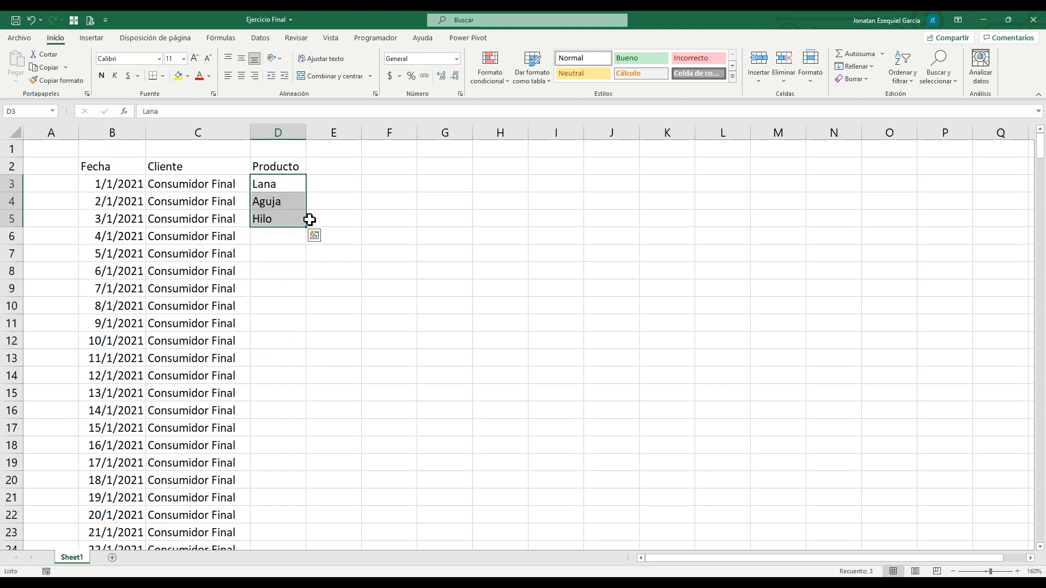
double_click(306, 227)
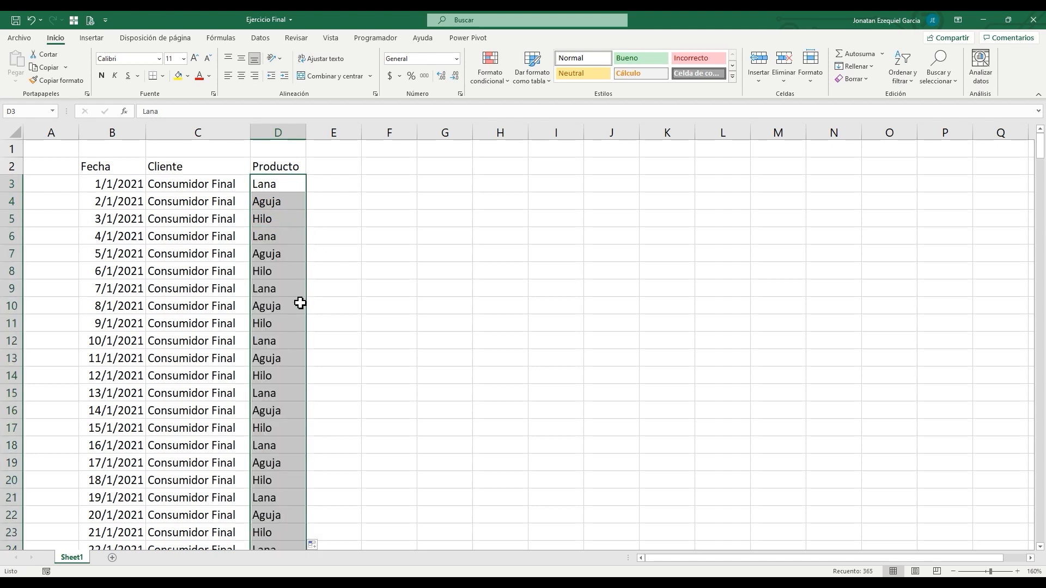
left_click(296, 303)
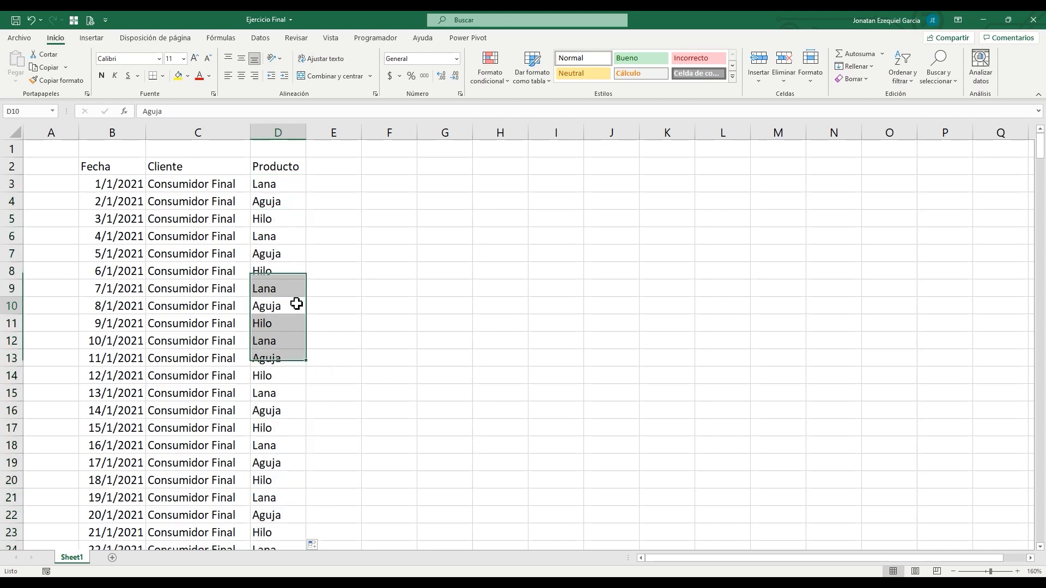
key("ctrl+Down")
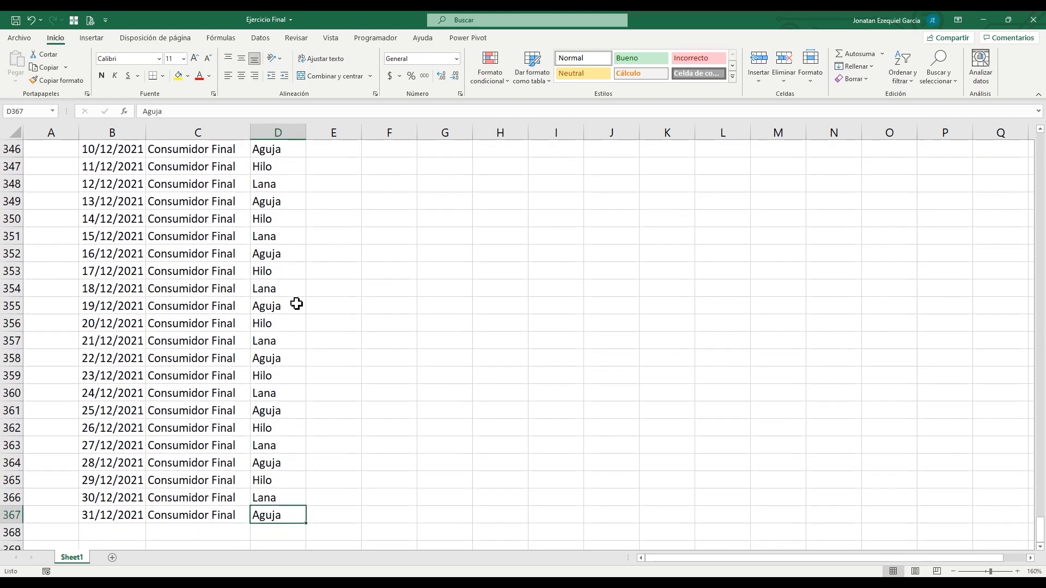
key("ctrl+Up")
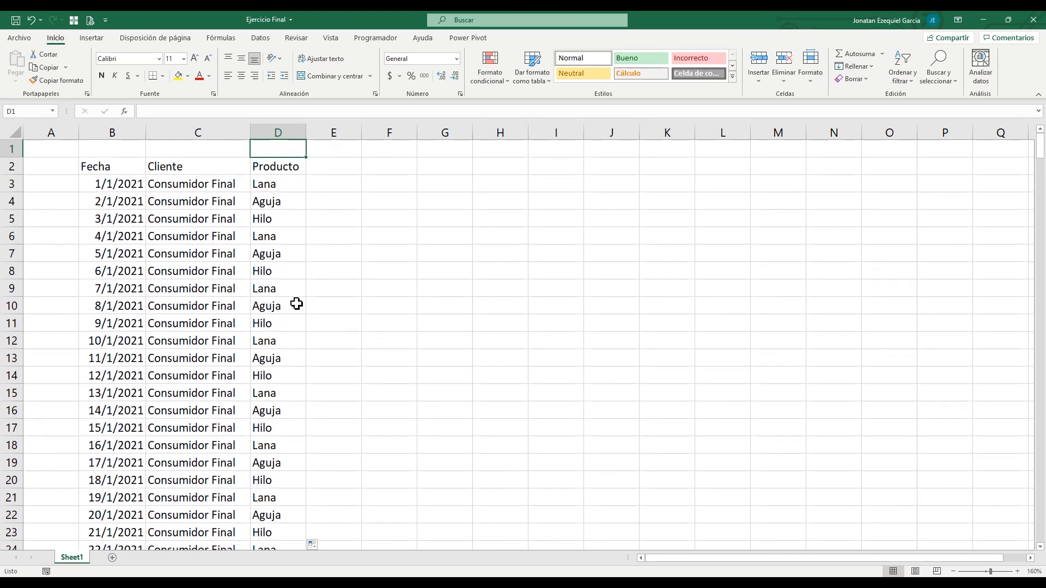
Step: Enter the heading Precio in E2 with the prices 250, 85 and 45 in E3:E5
key("Down")
key("Right")
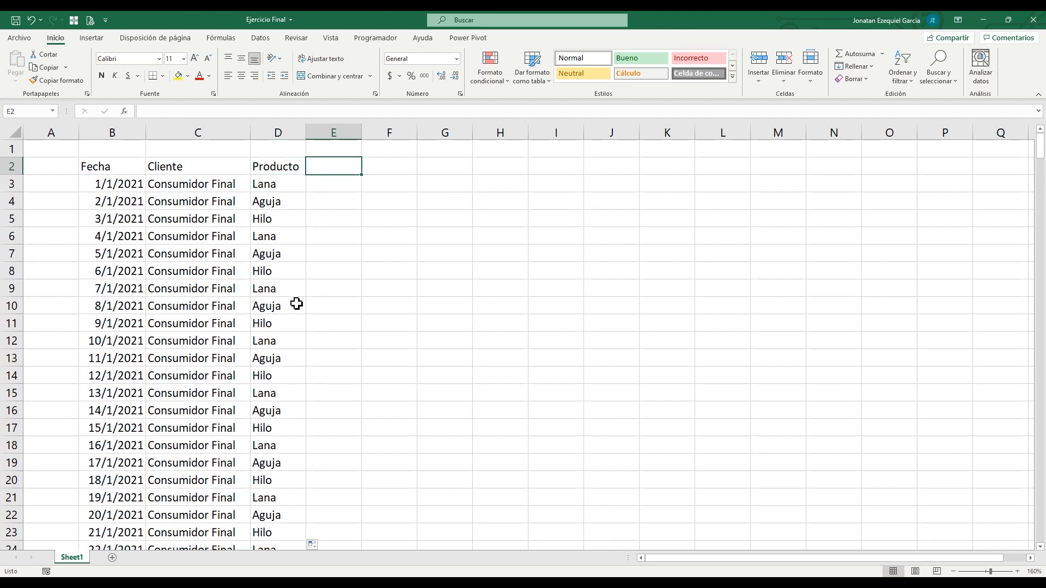
type("Precio")
key("Return")
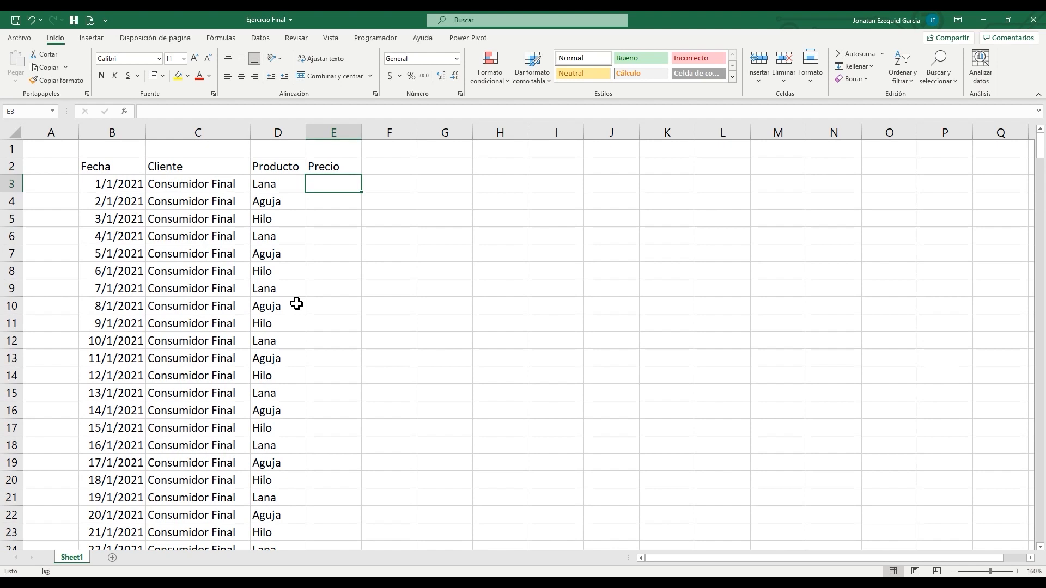
type("250")
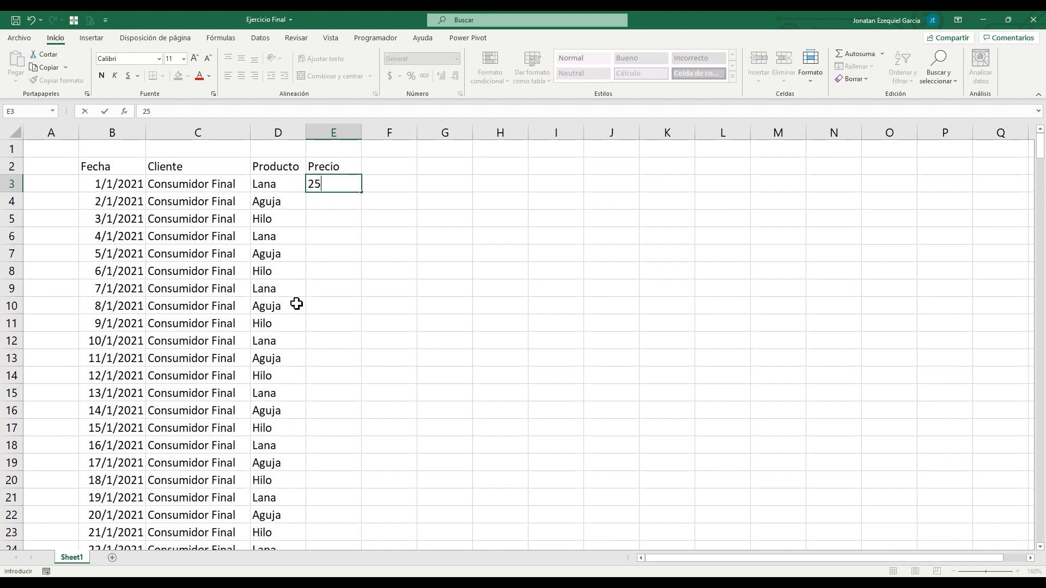
key("Return")
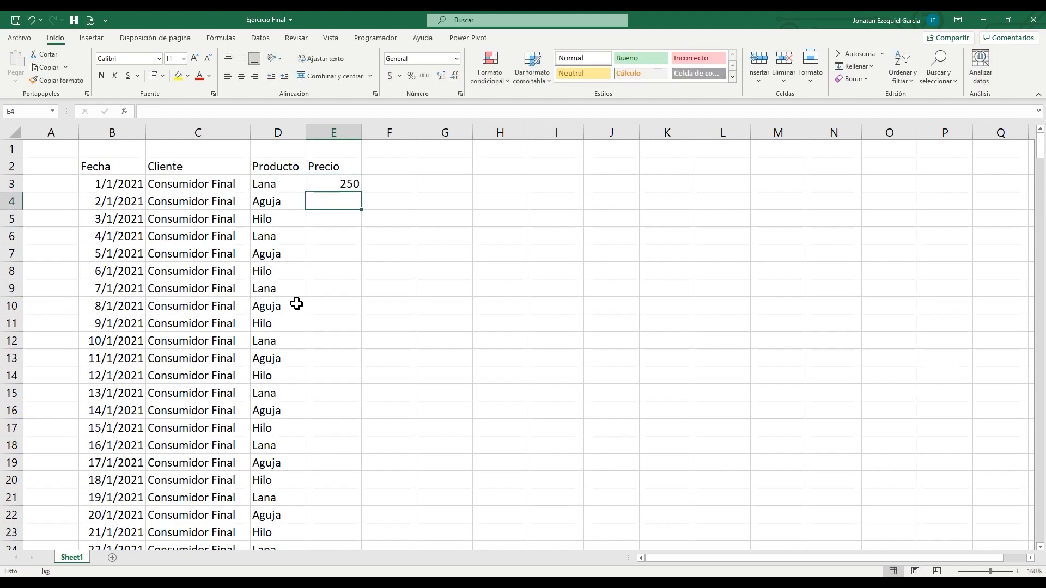
type("1")
key("Escape")
type("85")
key("Return")
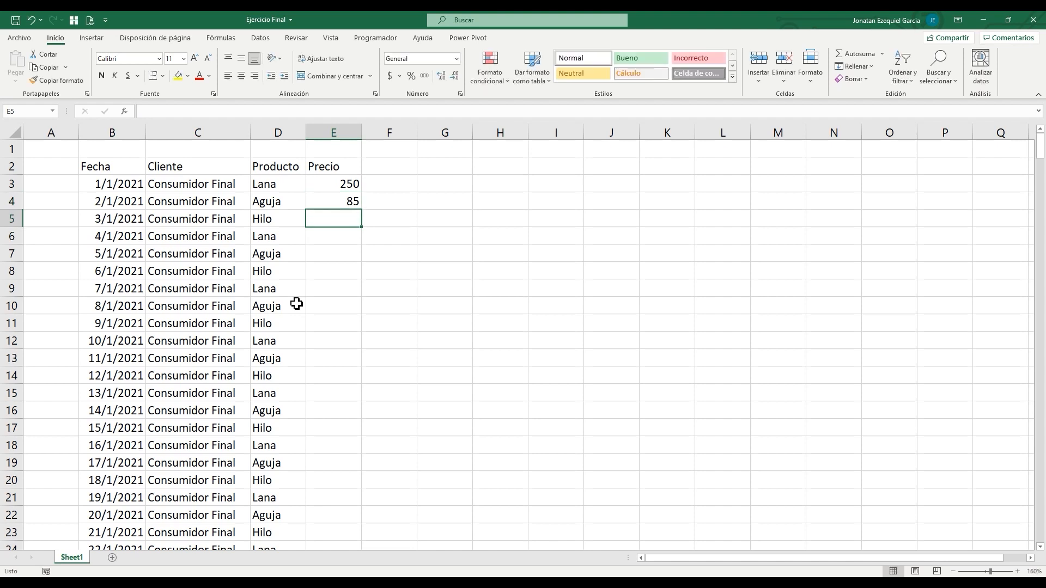
type("45")
key("Return")
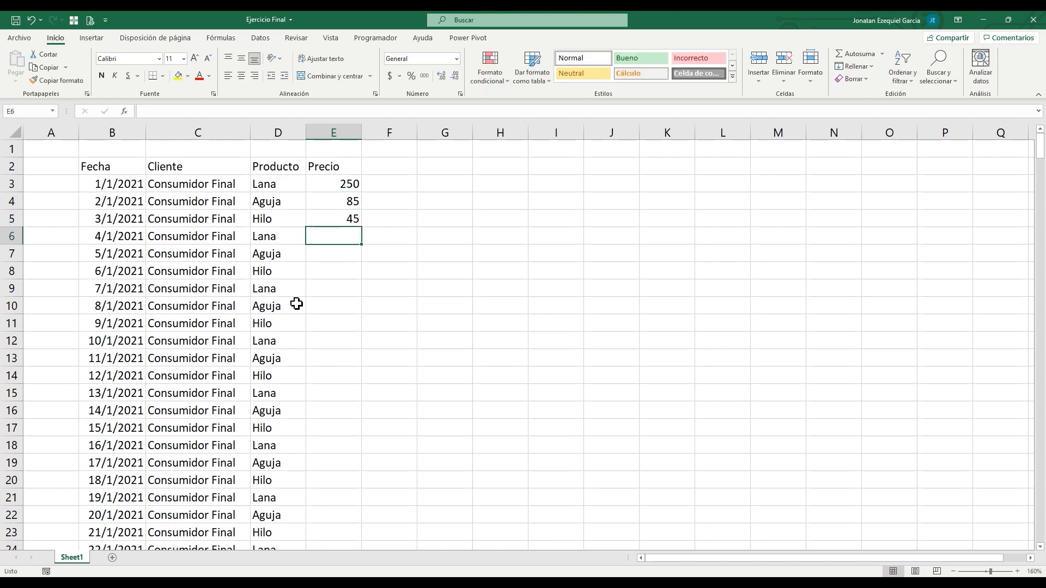
Step: Try filling the prices from E3:E5 down to row 12, and clear the filled values from E6:E12
key("Up")
key("Up")
key("Up")
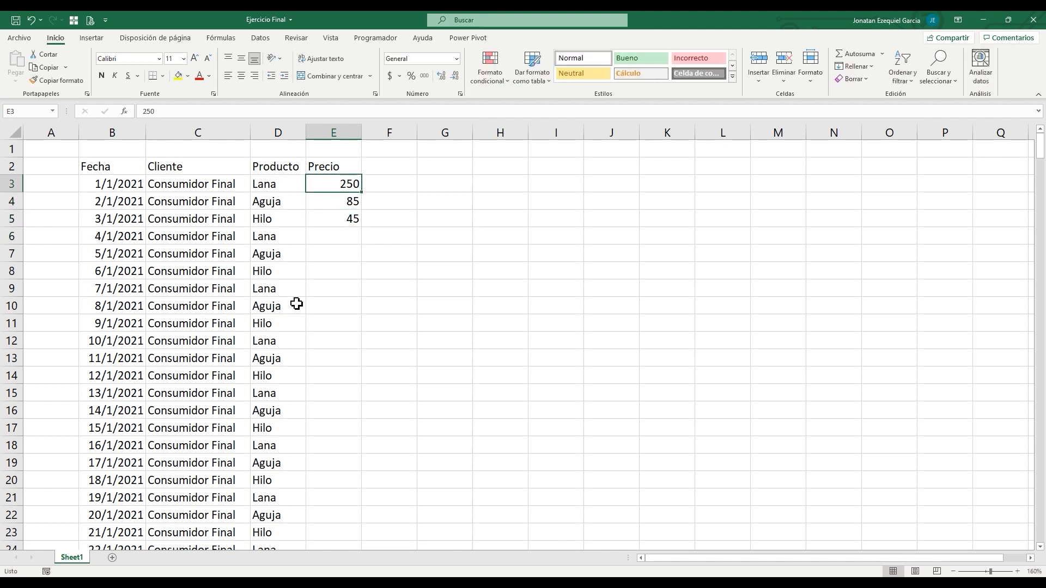
key("shift+Down")
key("shift+Down")
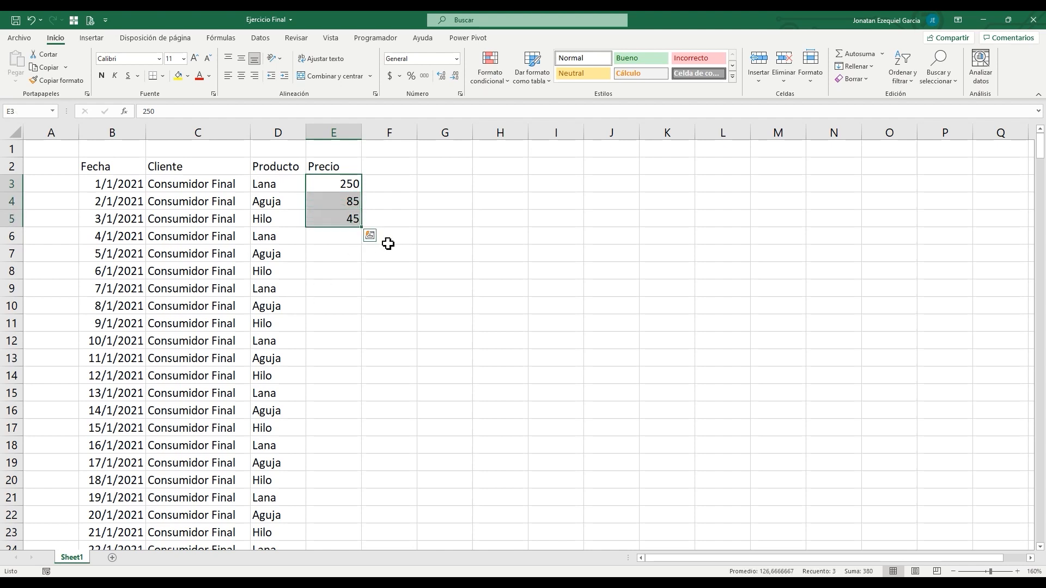
left_click_drag(361, 227, 364, 348)
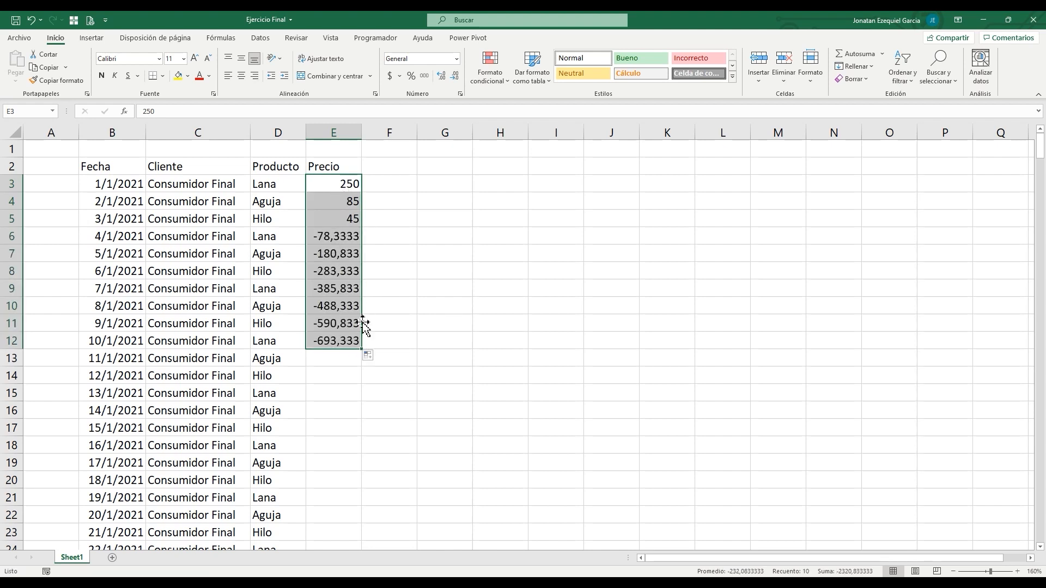
left_click(349, 205)
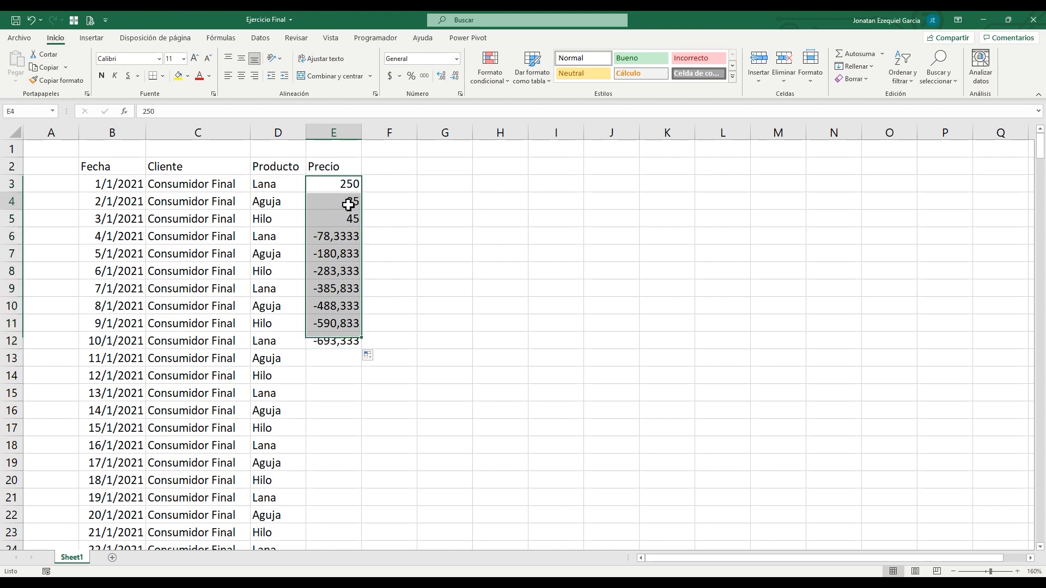
left_click(349, 234)
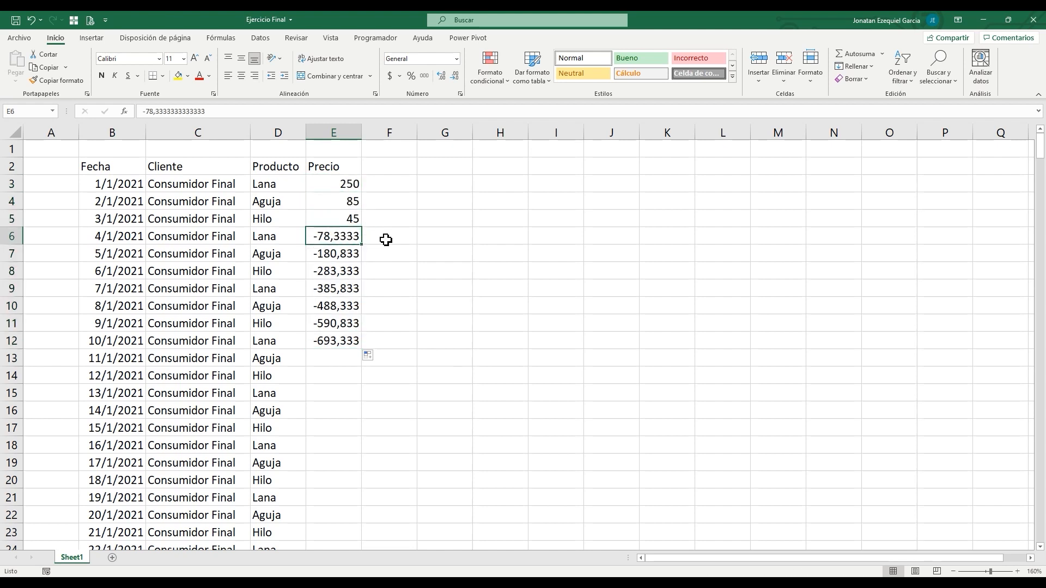
key("ctrl+shift+Down")
key("Delete")
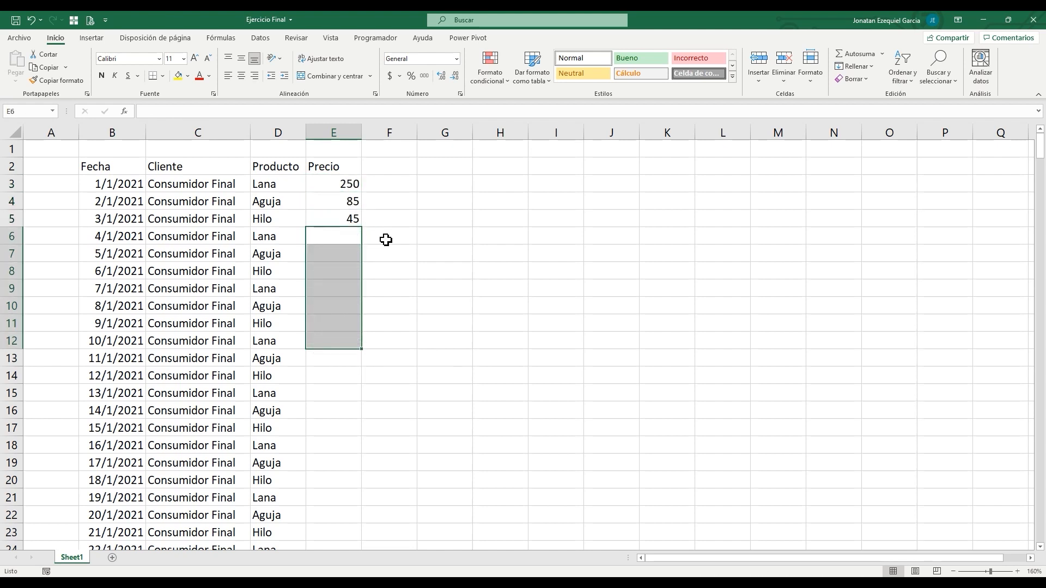
key("Up")
key("Down")
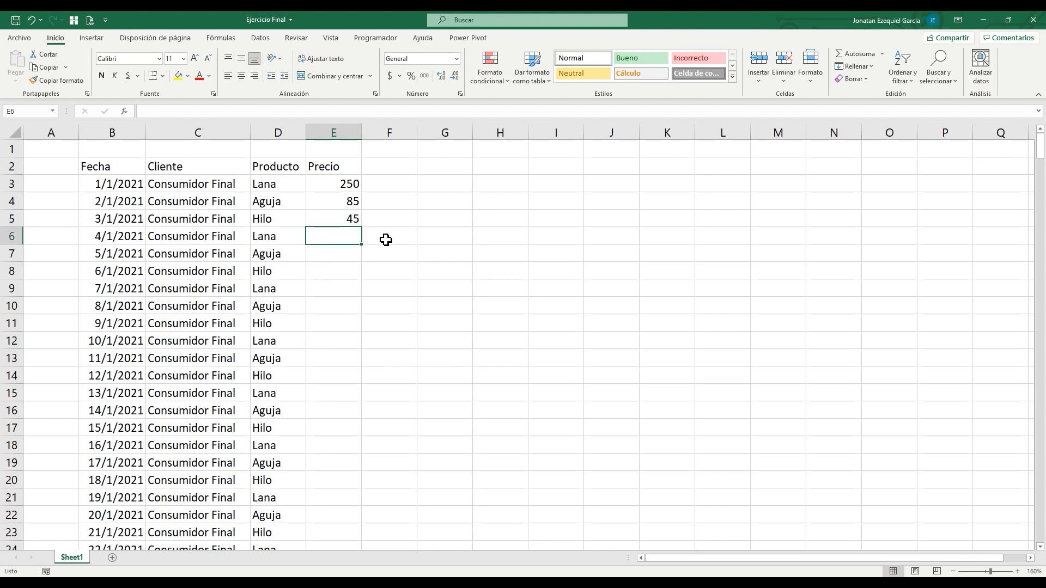
Step: Enter the formula =+E3 in E6 and fill it down the Precio column to the last table row
left_click(276, 236)
left_click(275, 251)
left_click(274, 240)
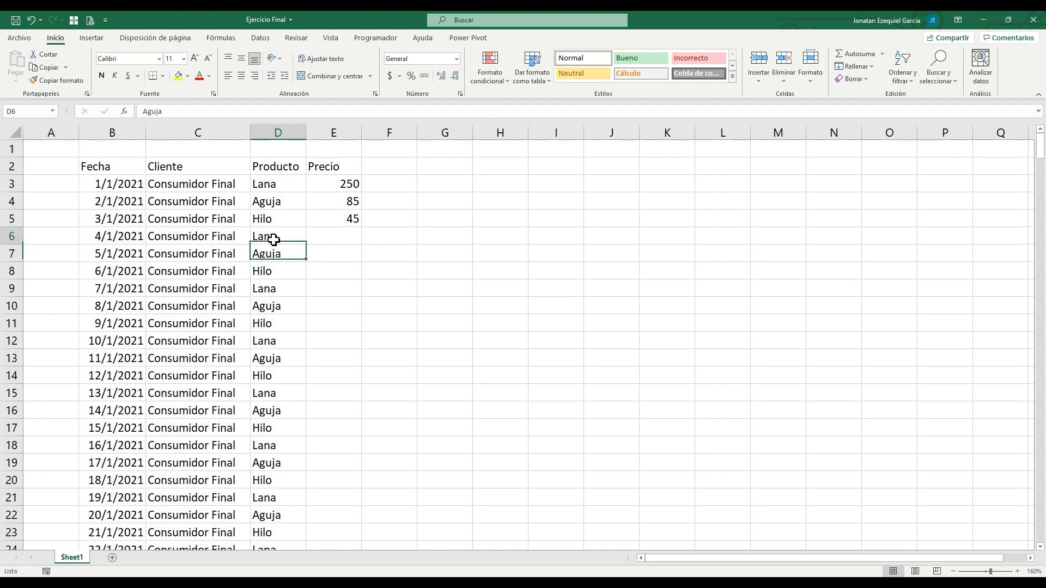
key("Down")
left_click(320, 236)
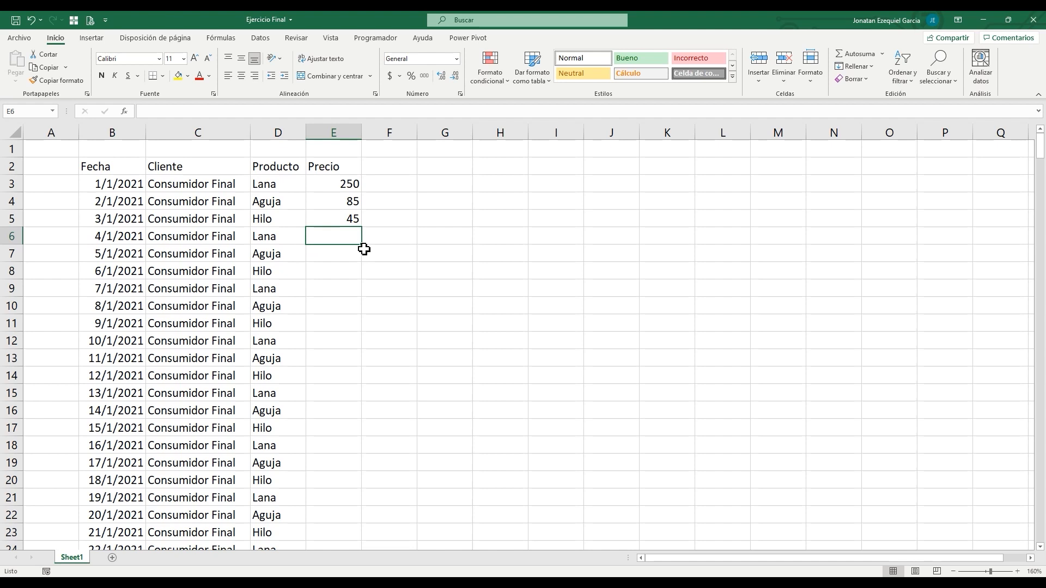
type("+")
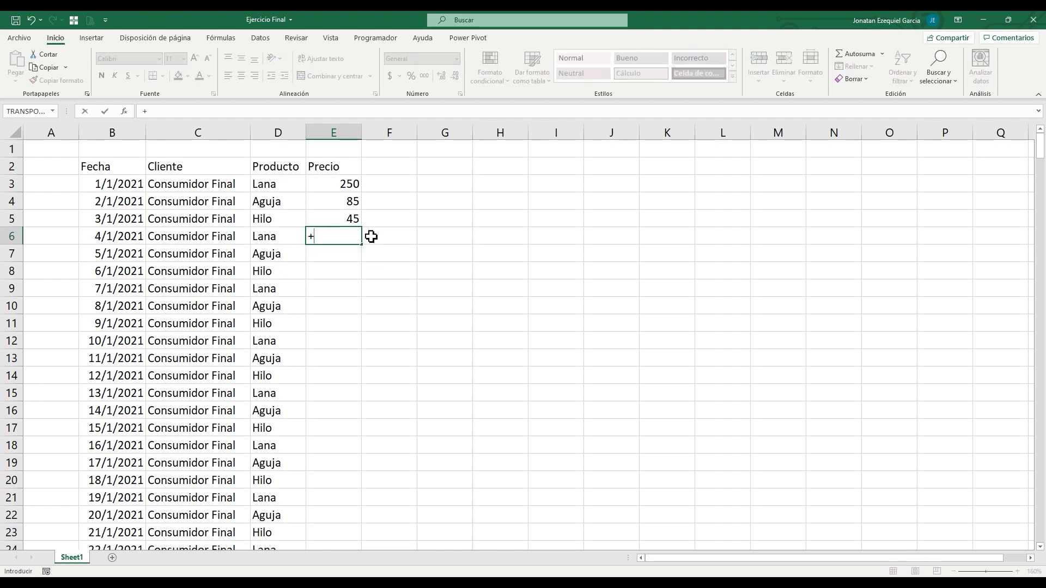
left_click(327, 190)
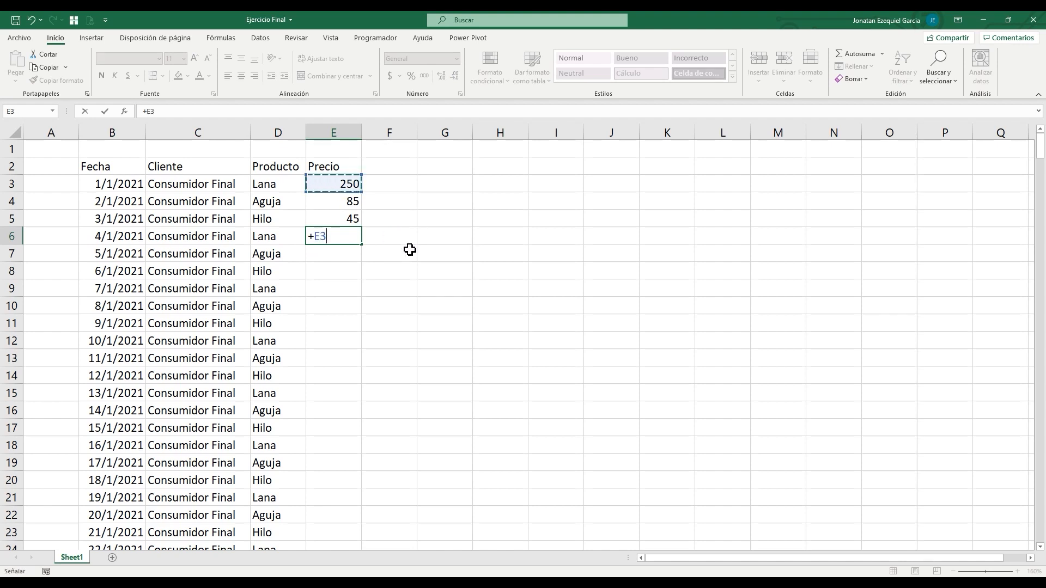
key("Return")
key("Up")
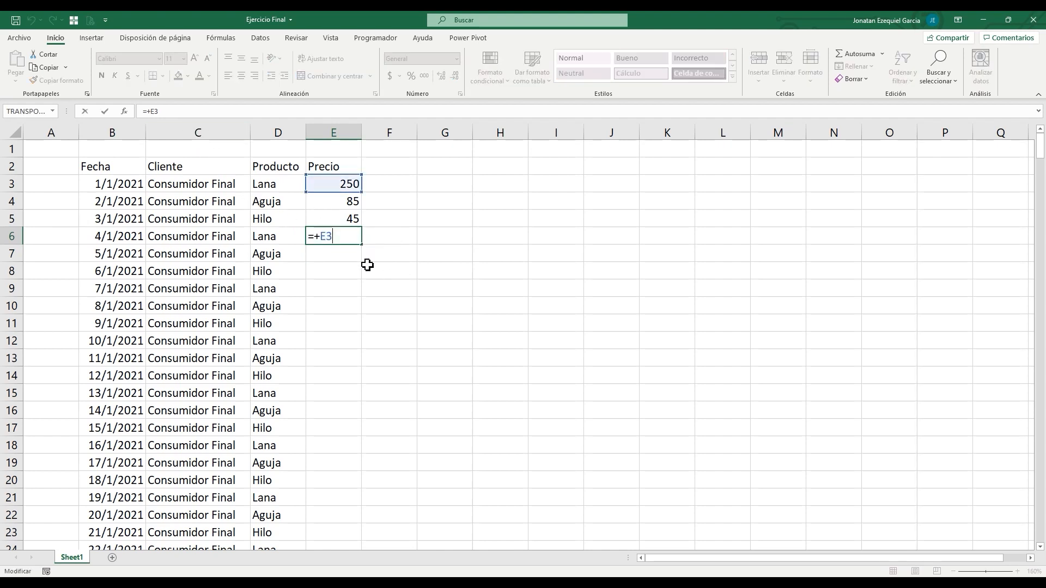
key("ctrl+Return")
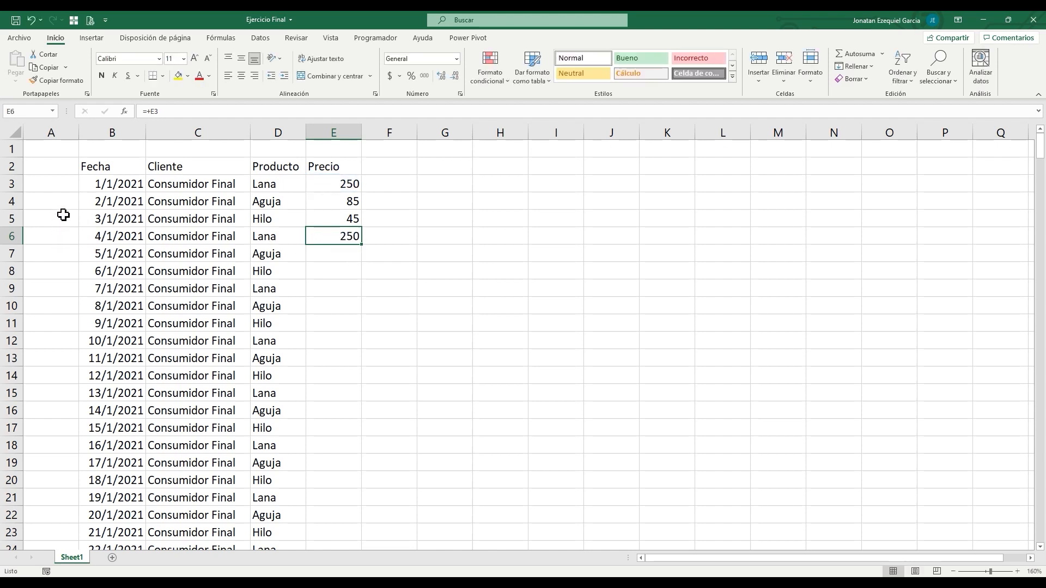
double_click(362, 247)
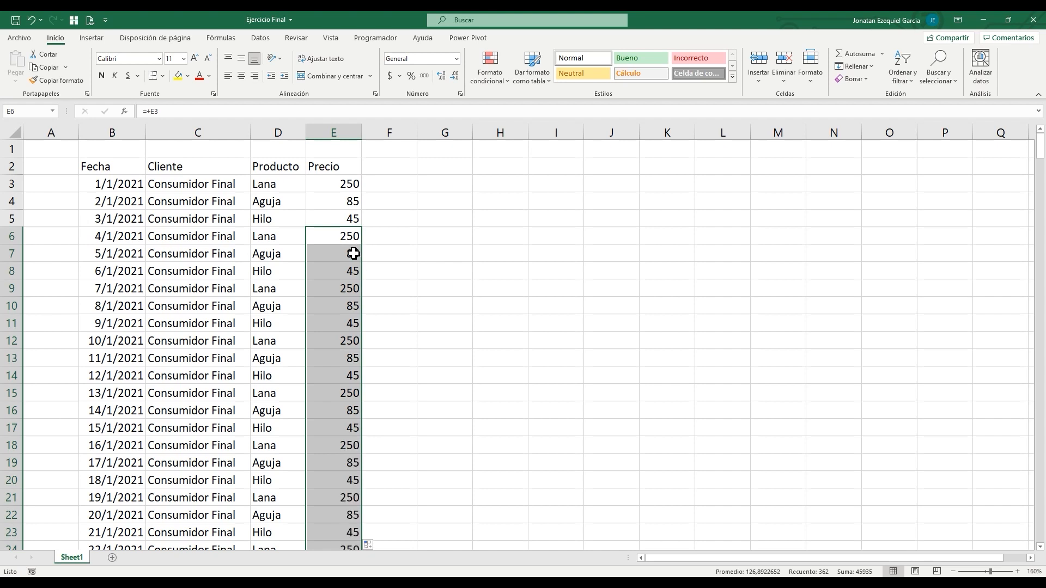
Step: Examine the formulas in E7 through E11 and in E6 to see which price cell each one refers to
left_click(354, 253)
key("F2")
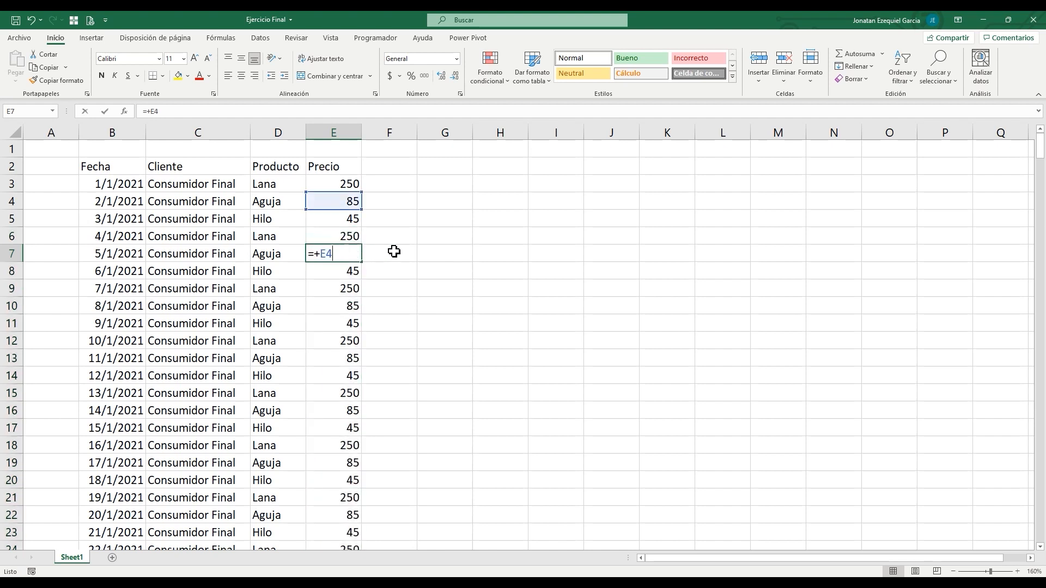
key("Escape")
key("Down")
key("F2")
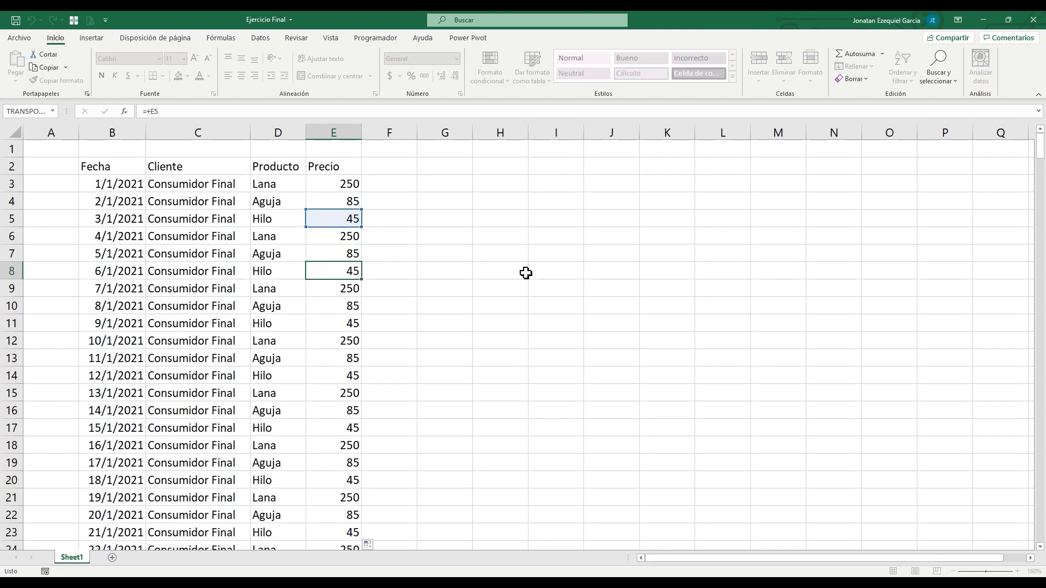
key("Escape")
key("Down")
key("F2")
key("Escape")
key("Down")
key("F2")
key("Escape")
key("Down")
key("F2")
key("Escape")
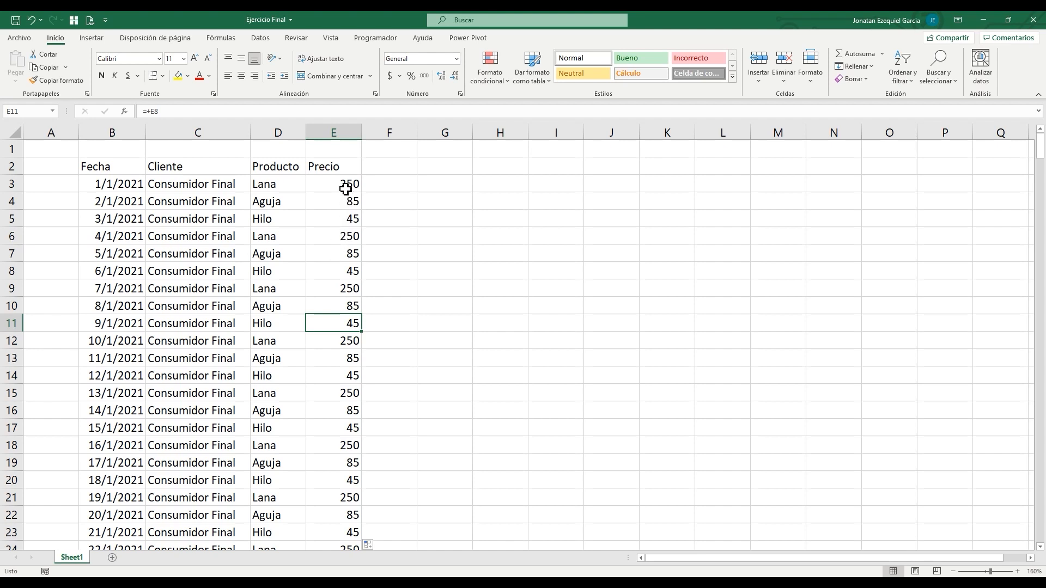
left_click(344, 235)
key("F2")
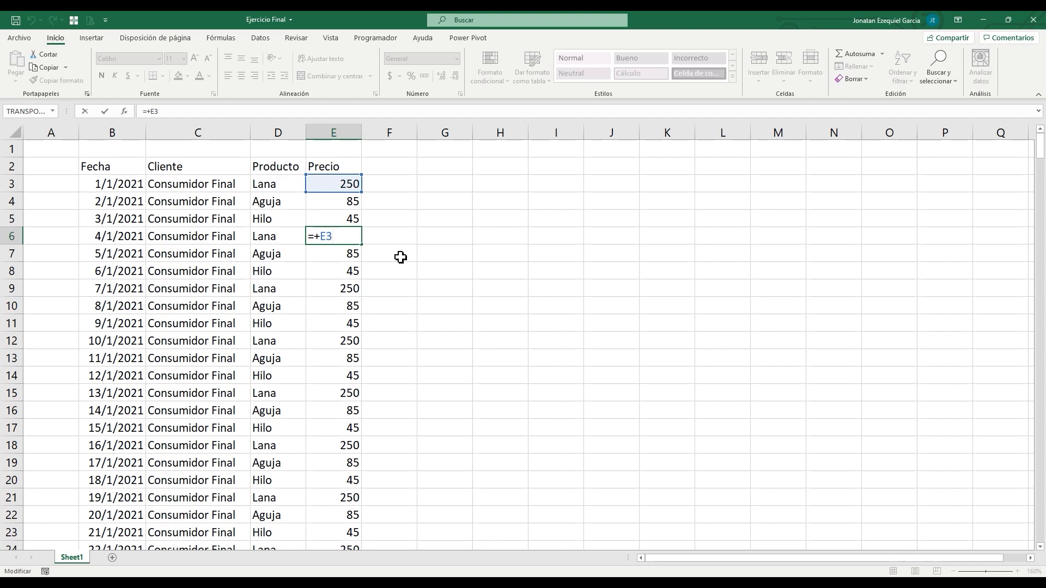
key("Escape")
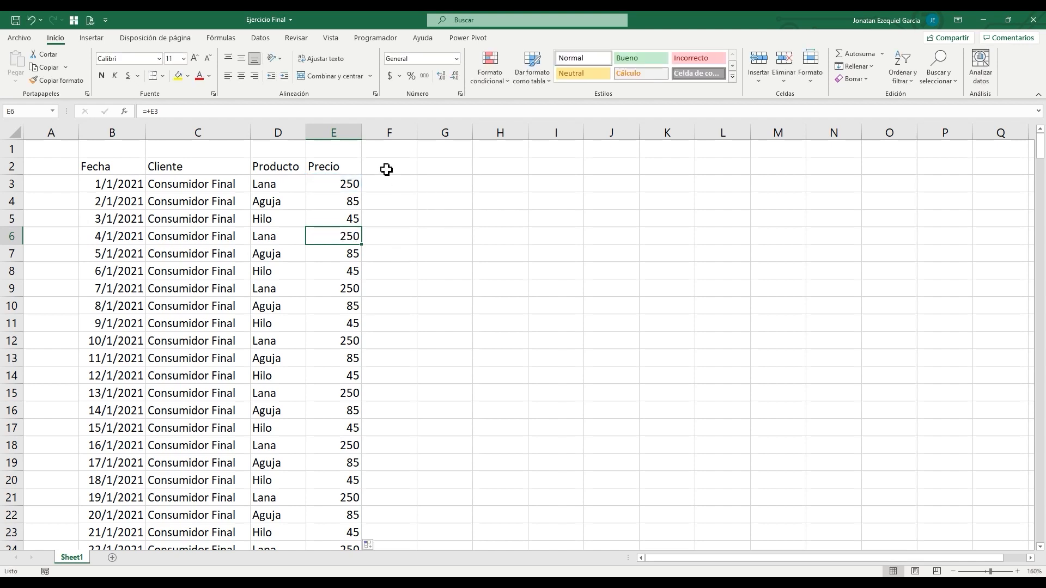
Step: Enter the heading Cantidad in F2 with the quantities 1, 2, 3, 4 and 5 in F3:F7
left_click(386, 170)
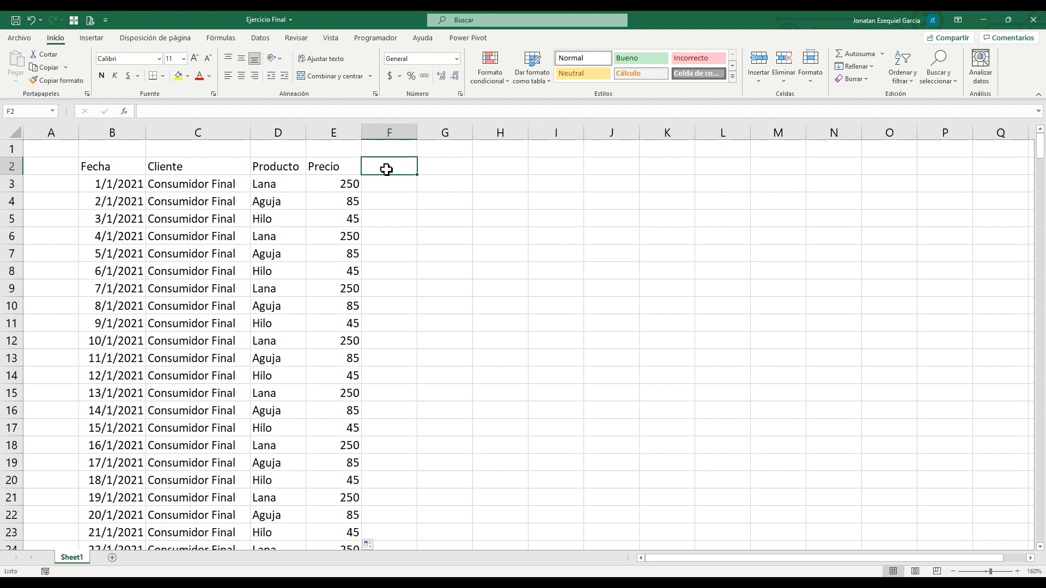
type("Cantid")
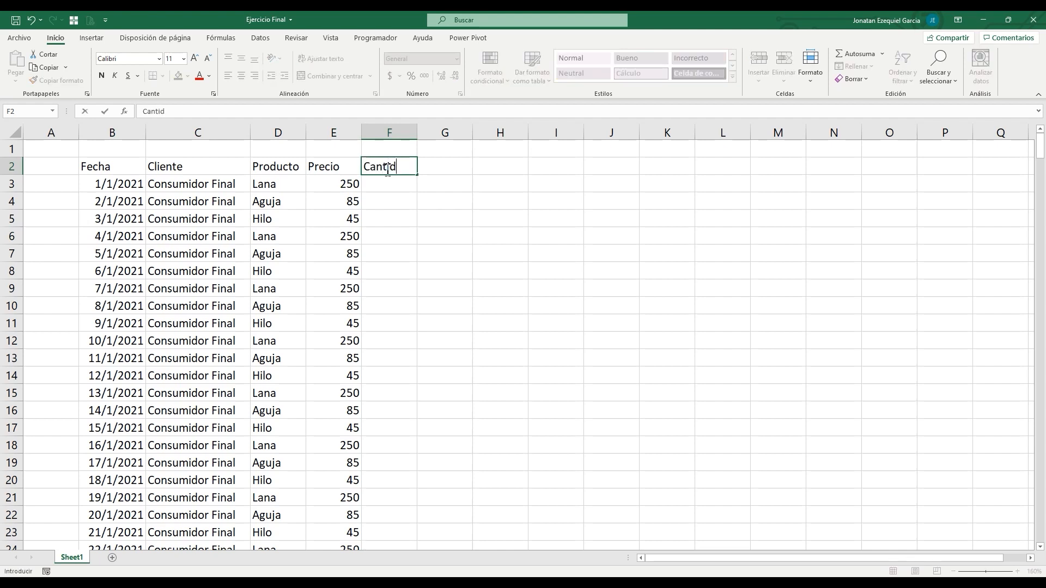
type("ad")
key("Return")
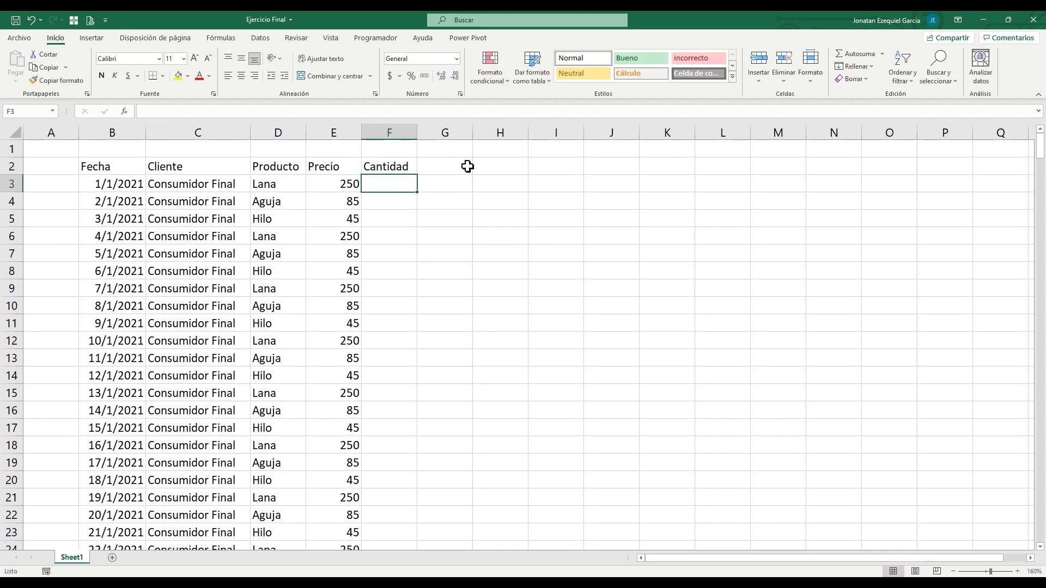
type("1")
key("Return")
type("2")
key("Return")
type("3")
key("Return")
type("4")
key("Return")
type("5")
key("Return")
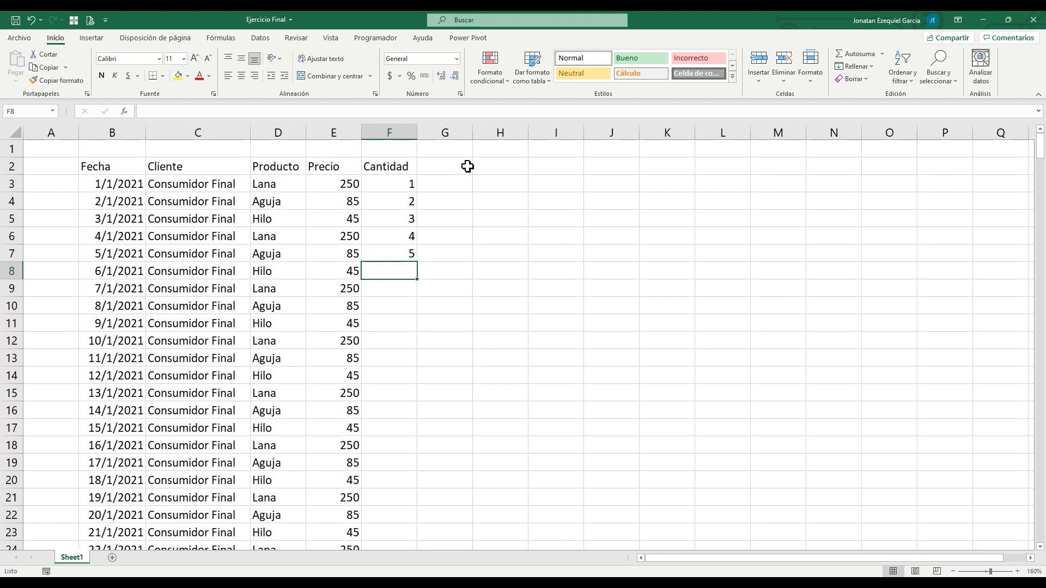
Step: Enter the formula =+F3 in F8 and fill it down the Cantidad column to the last table row
type("+")
key("Up")
key("Up")
key("Up")
key("Up")
key("Up")
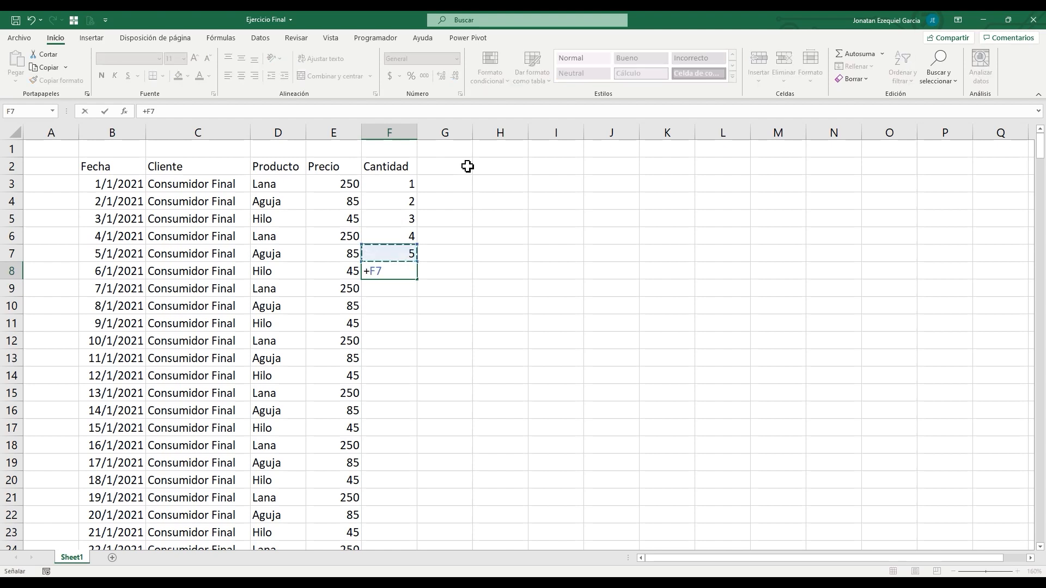
key("Return")
key("Up")
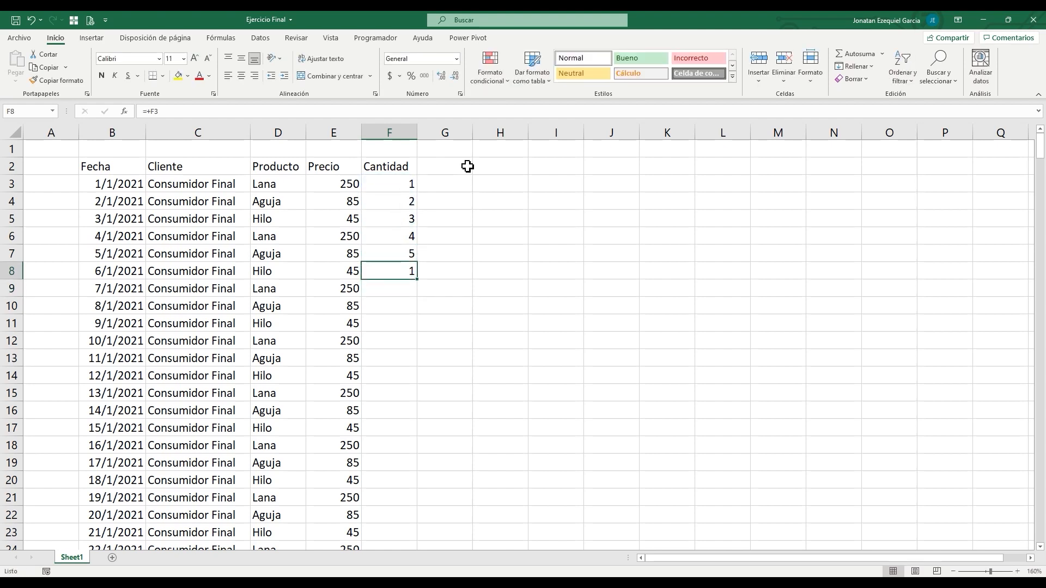
double_click(419, 281)
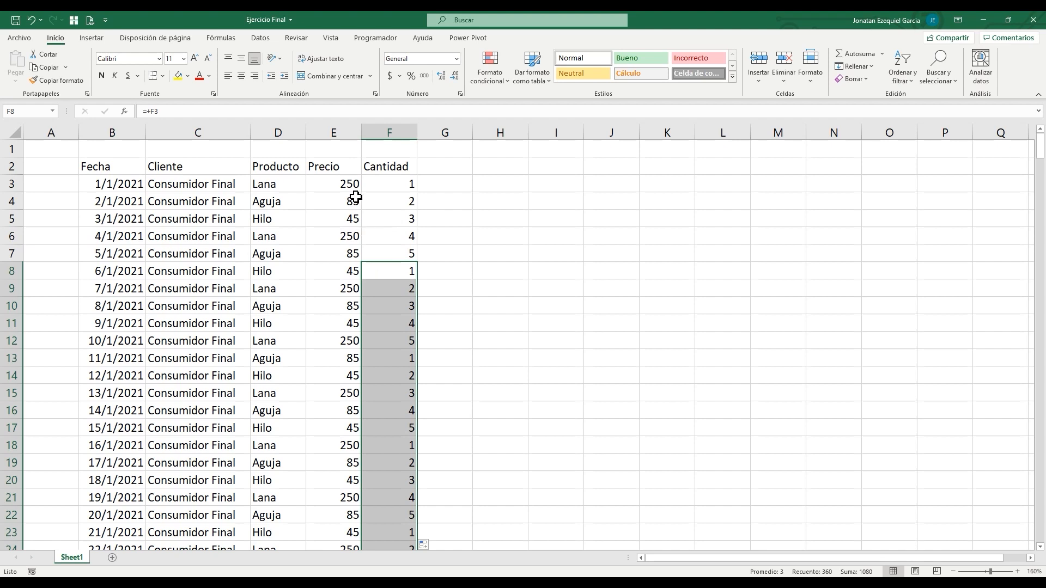
Step: Add the heading Total in G2, multiply price by quantity with =+E3*F3 in G3, and fill it down the column
left_click(440, 168)
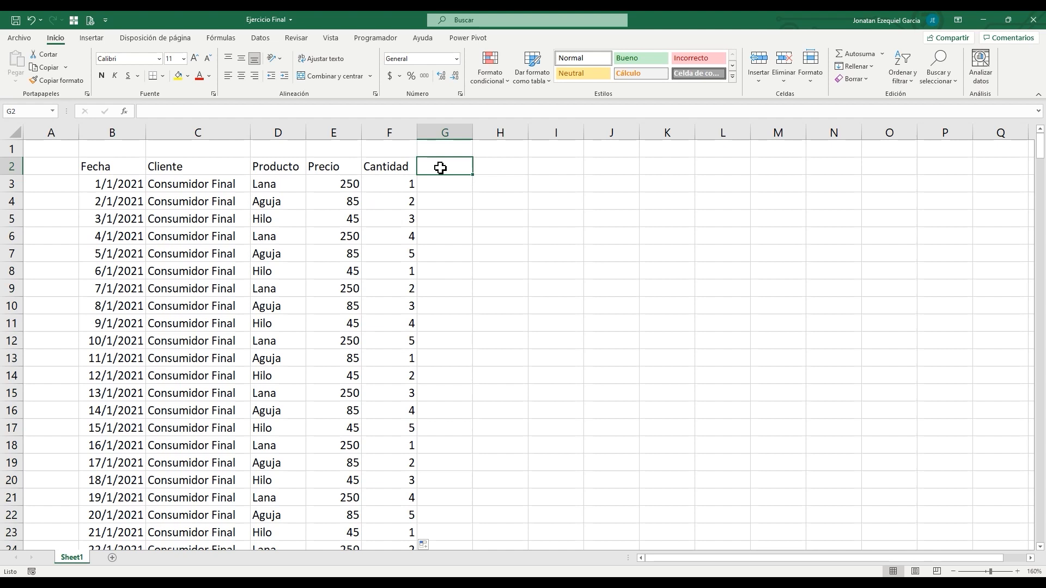
type("Total")
key("Return")
type("+")
key("Left")
key("Left")
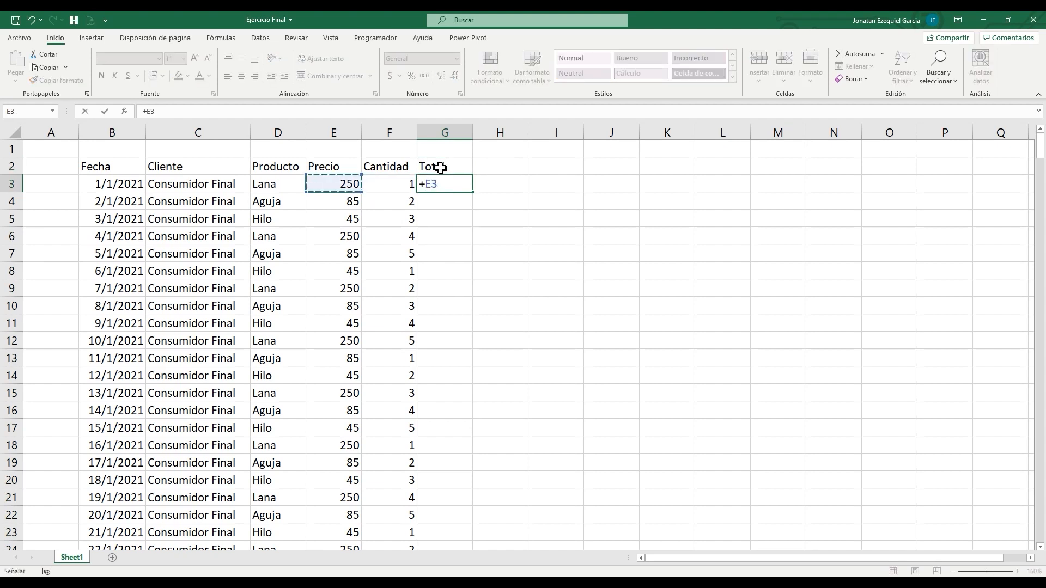
type("*")
key("Left")
key("ctrl+Return")
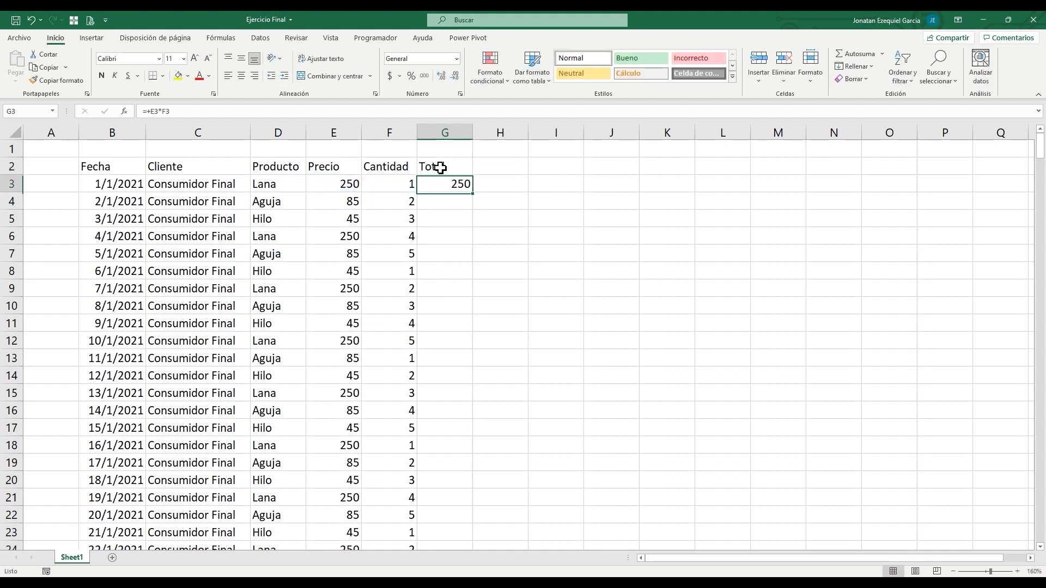
double_click(473, 195)
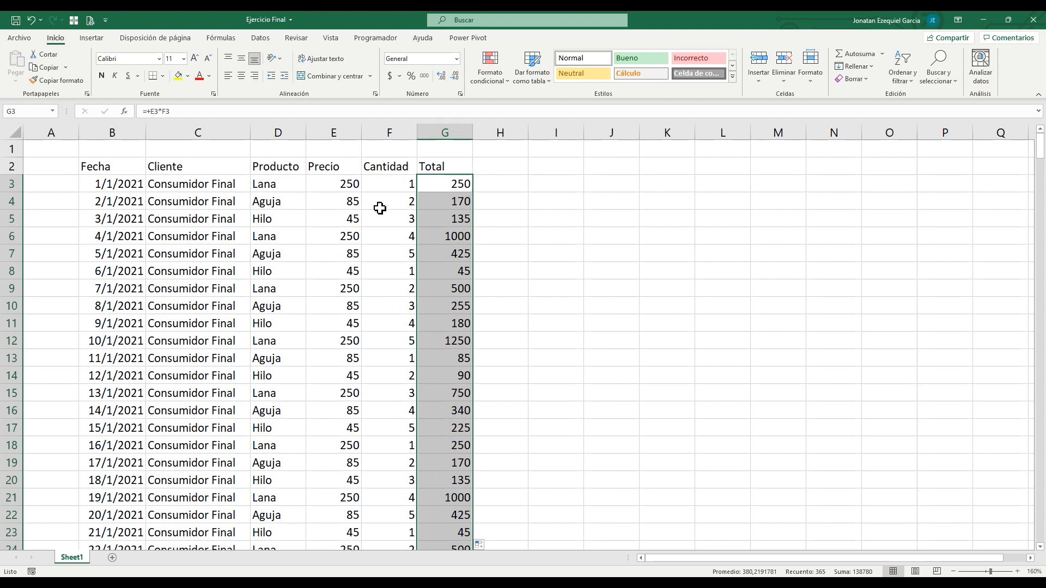
Step: Apply a light green fill to the header cells B2:G2
left_click(427, 180)
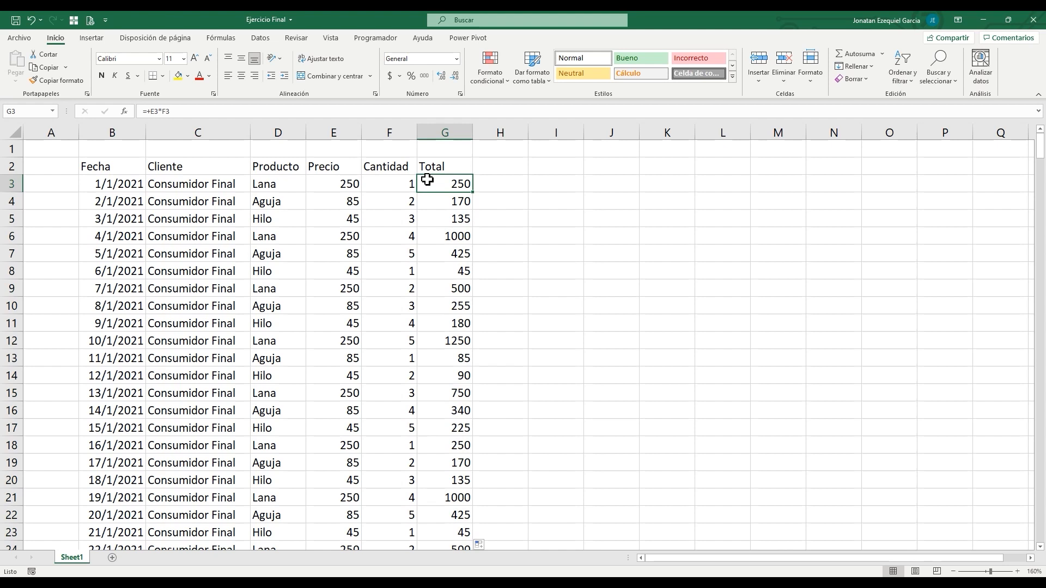
key("Up")
key("Left")
key("Left")
key("Left")
key("Left")
key("Left")
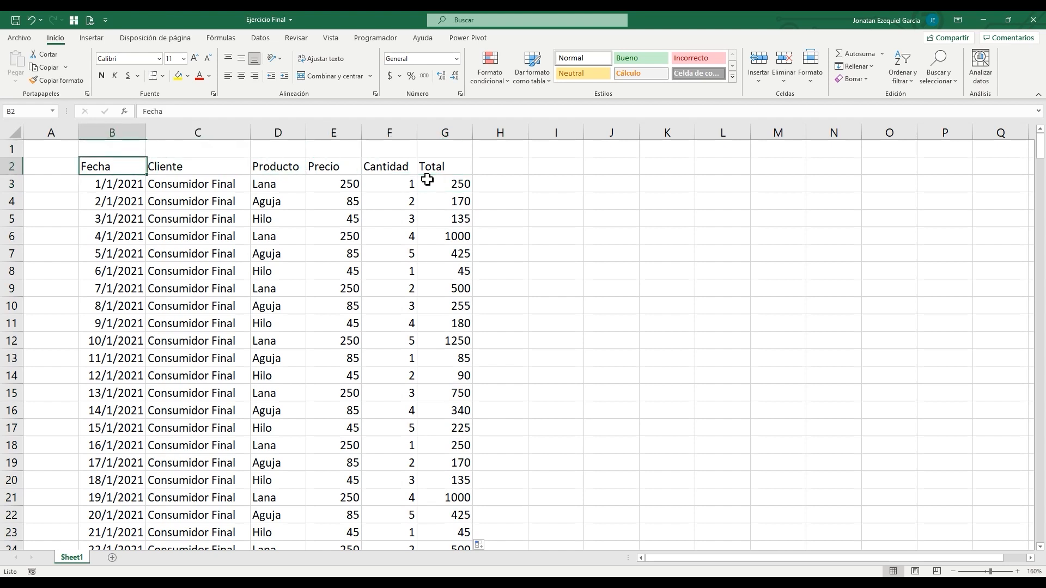
key("shift+Right")
key("shift+Right")
key("shift+Right")
key("shift+Right")
key("shift+Right")
left_click(188, 76)
left_click(262, 119)
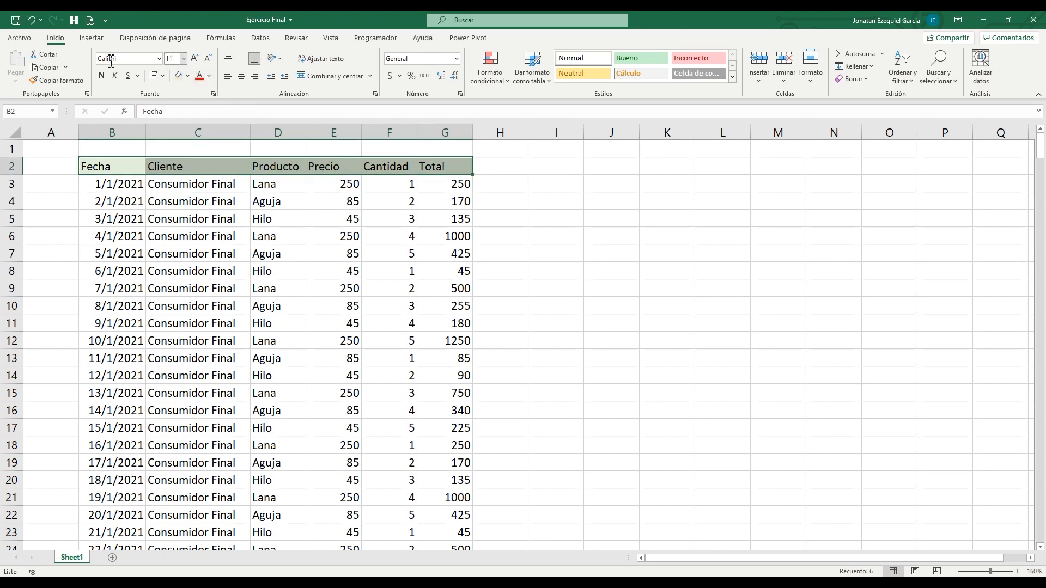
Step: Make the header text in B2:G2 bold and italic and set its font to Abadi
left_click(104, 77)
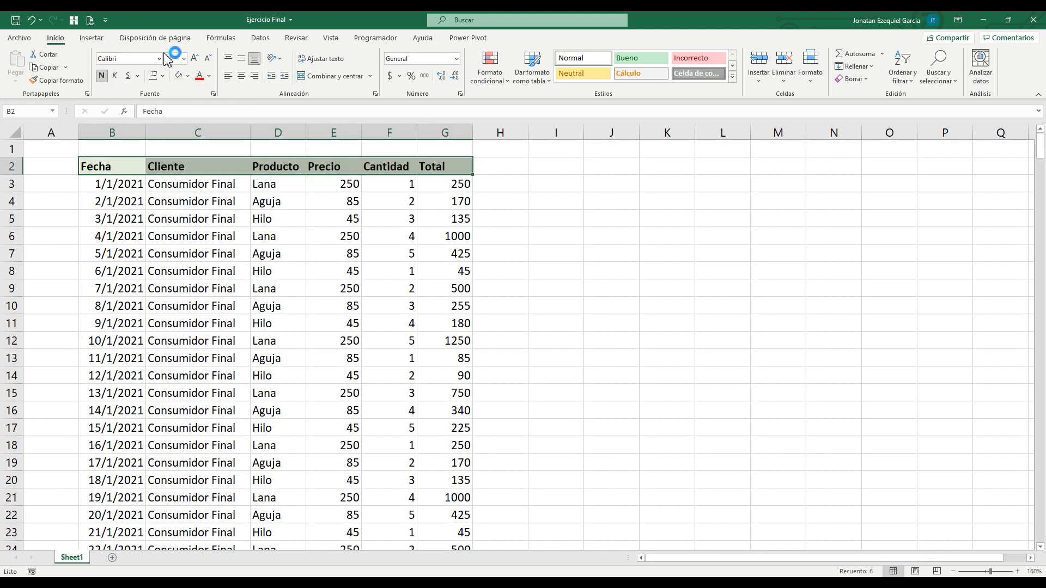
left_click(115, 76)
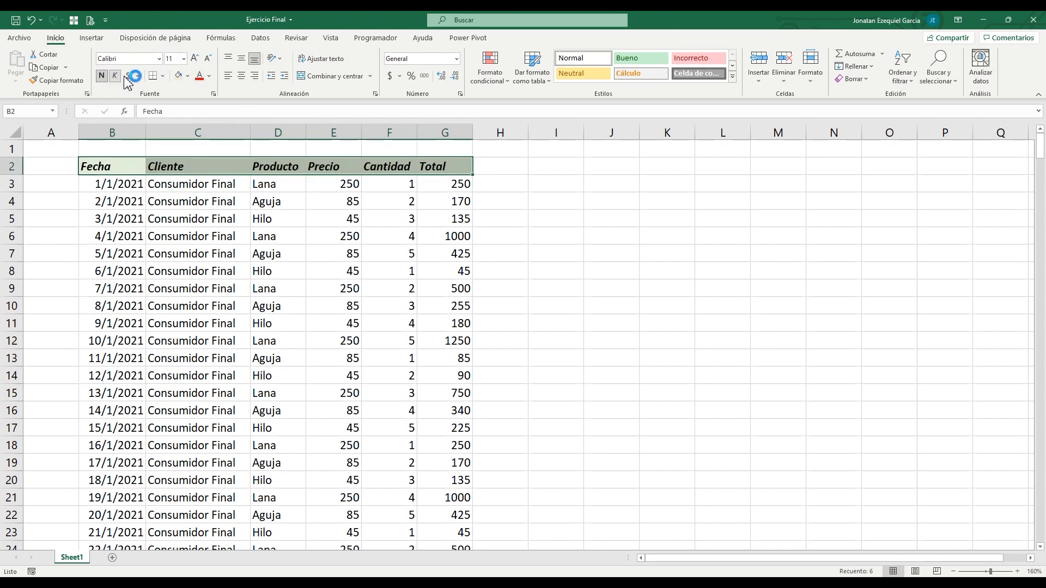
left_click(159, 58)
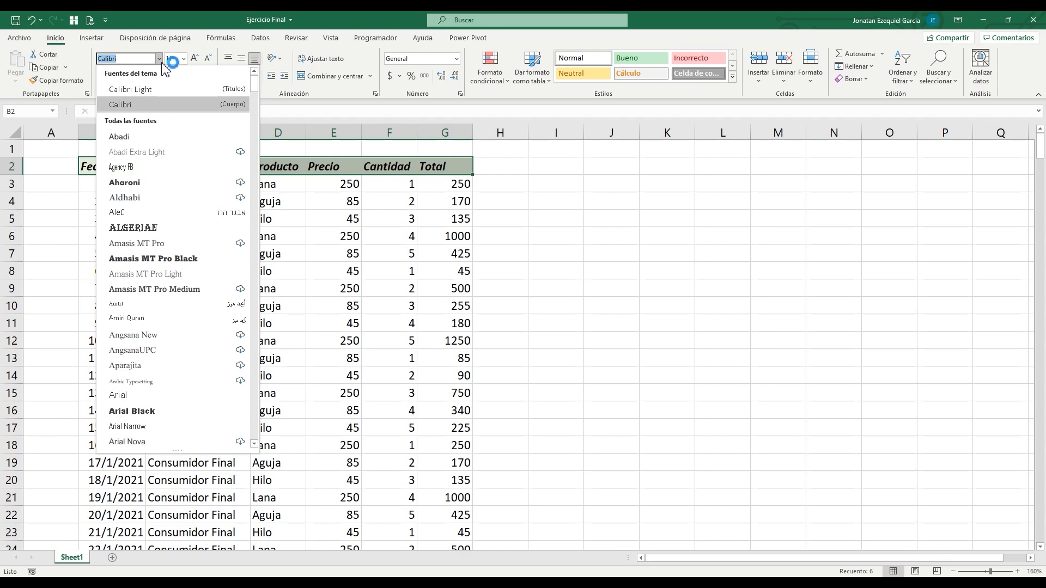
left_click(154, 140)
Step: Autofit the widths of columns B through G to their contents
left_click_drag(131, 133, 474, 130)
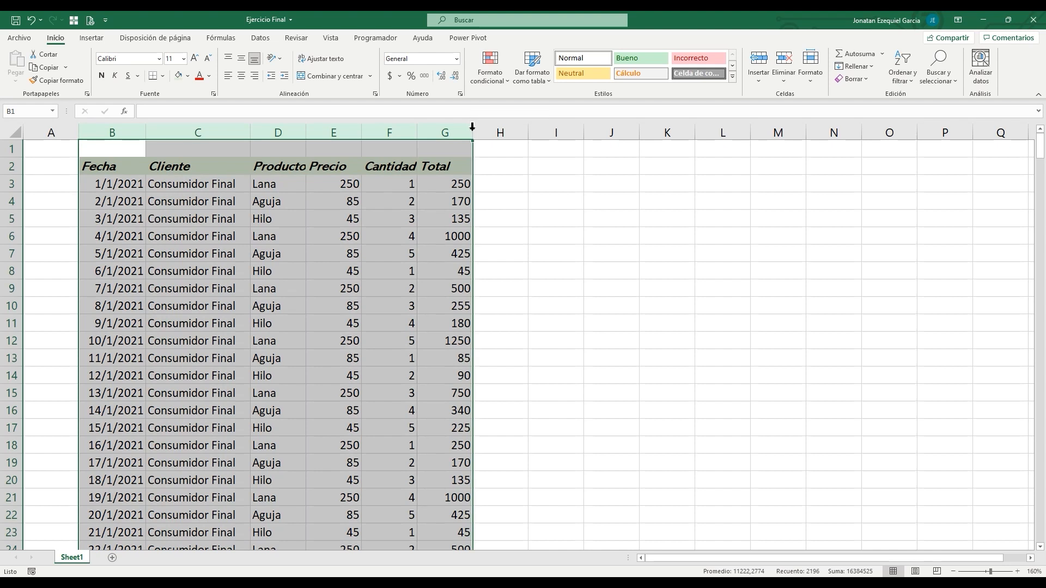
double_click(472, 127)
left_click(463, 197)
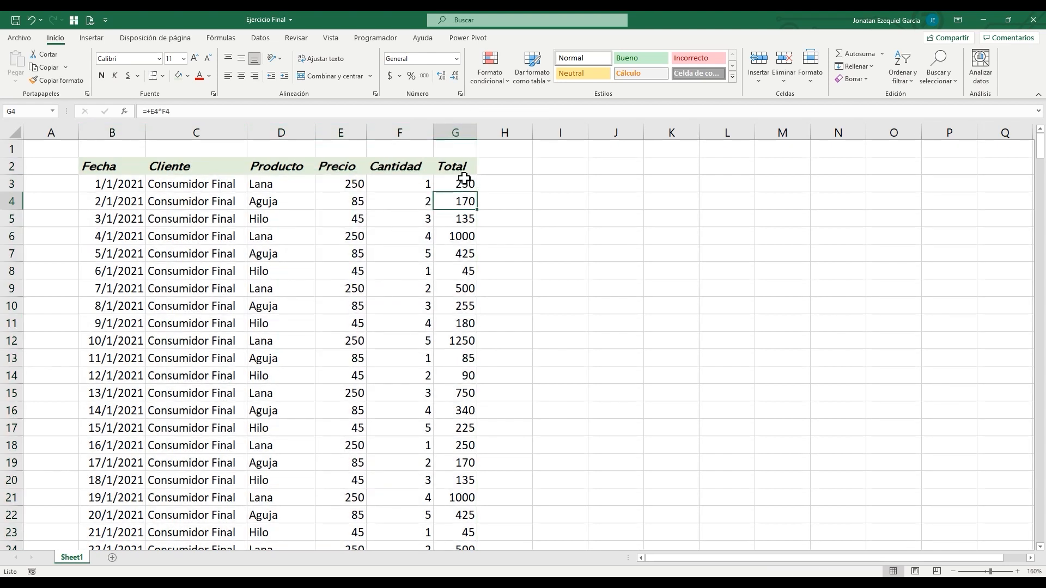
Step: Apply the Contabilidad number format to the Precio column E and the Total column G
left_click(337, 127)
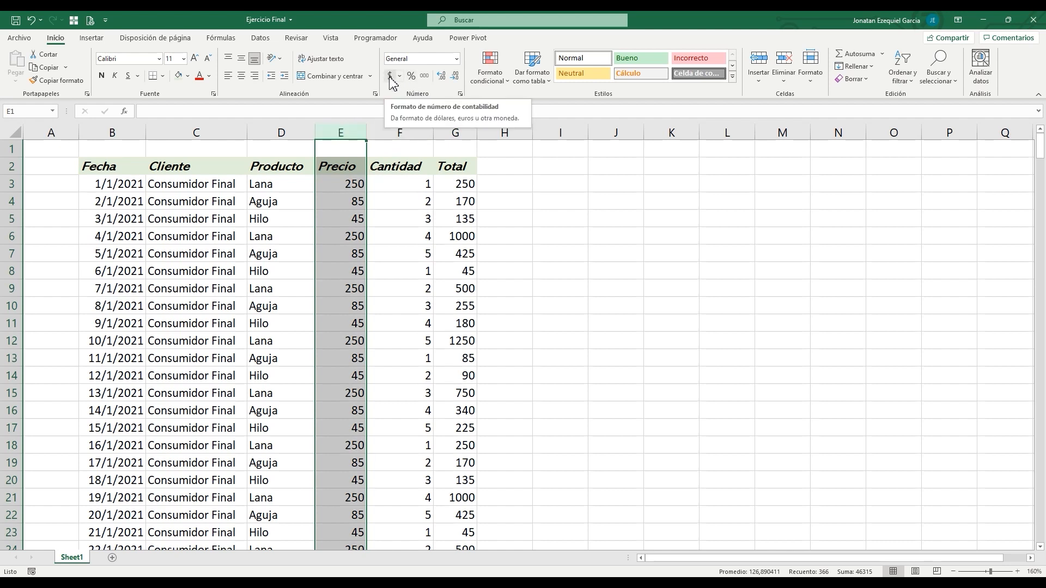
left_click(456, 58)
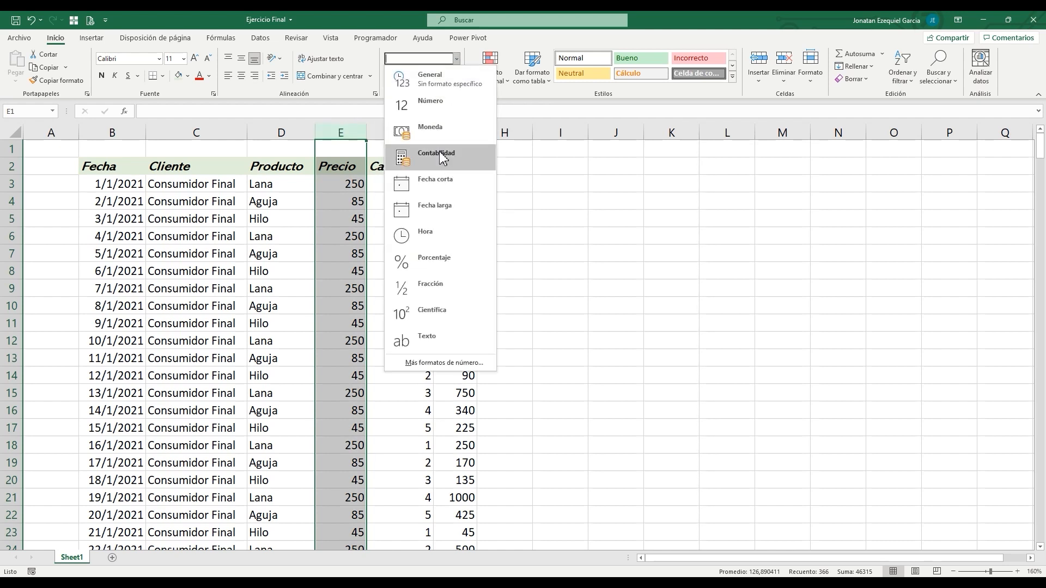
left_click(441, 158)
left_click(477, 131)
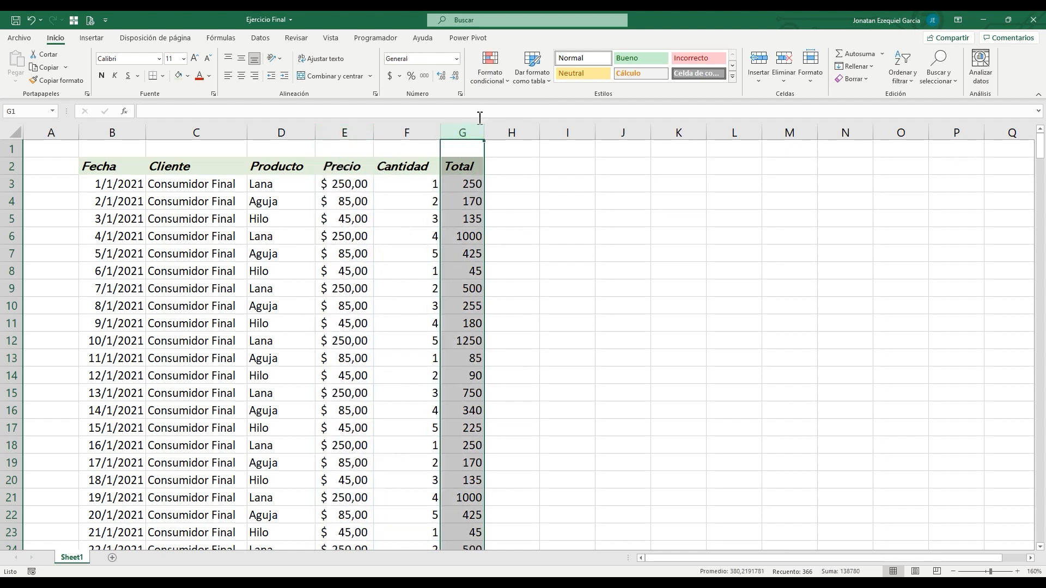
left_click(456, 58)
left_click(458, 152)
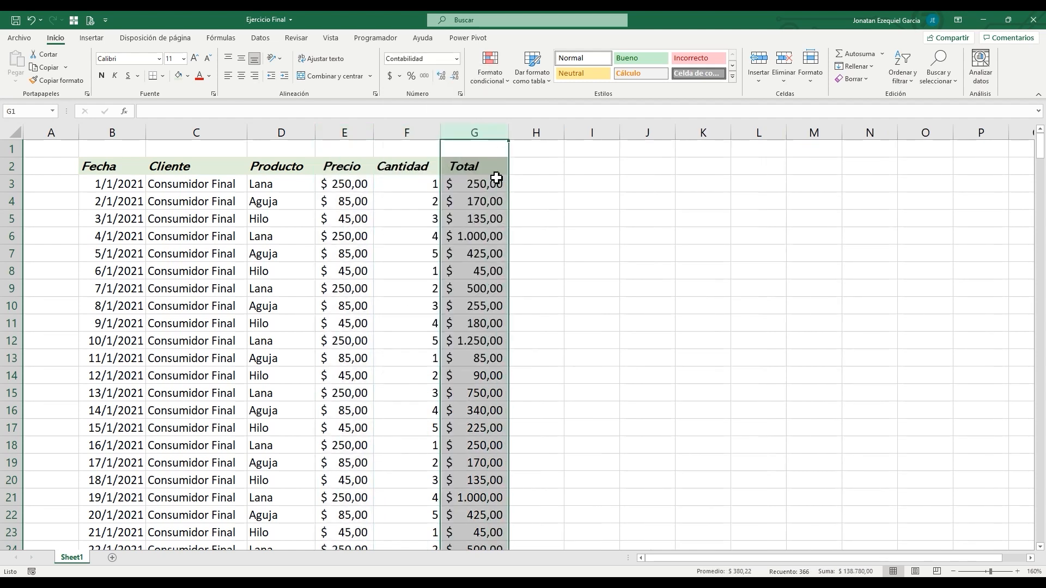
left_click(491, 304)
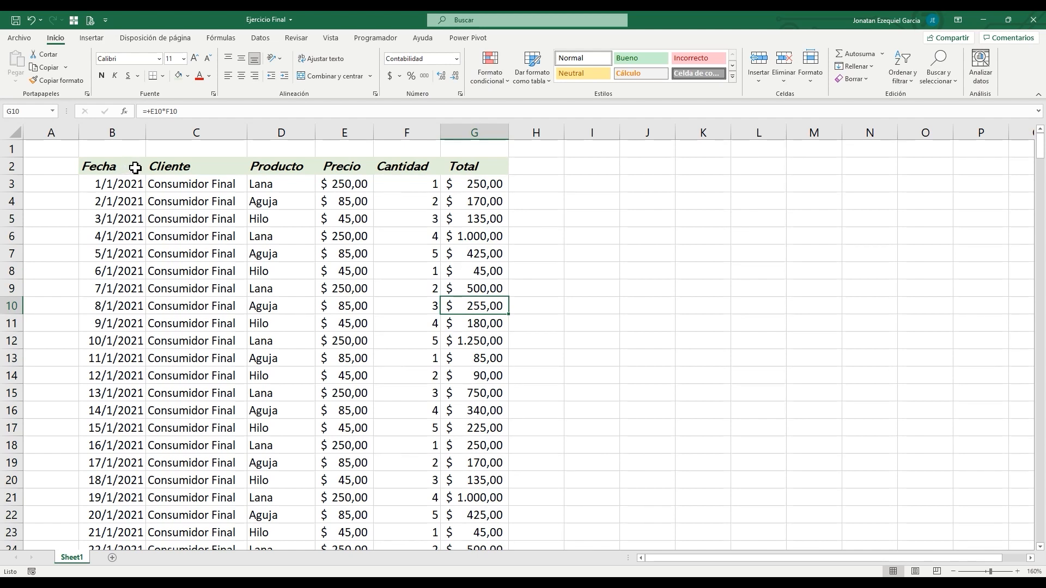
Step: Change the font colour of the header cells B2:G2 to the darkest theme blue
left_click_drag(133, 167, 472, 166)
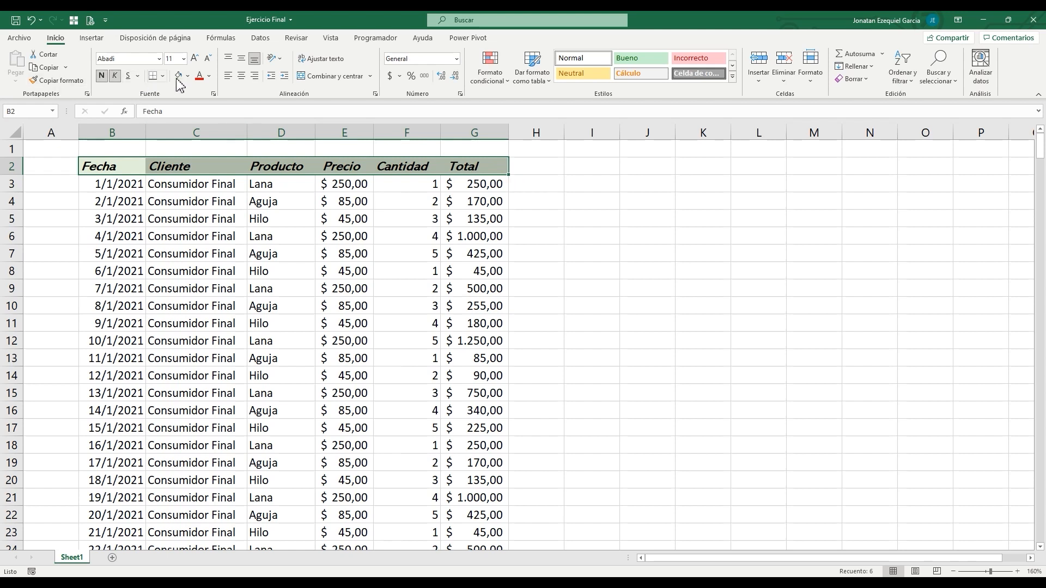
left_click(209, 76)
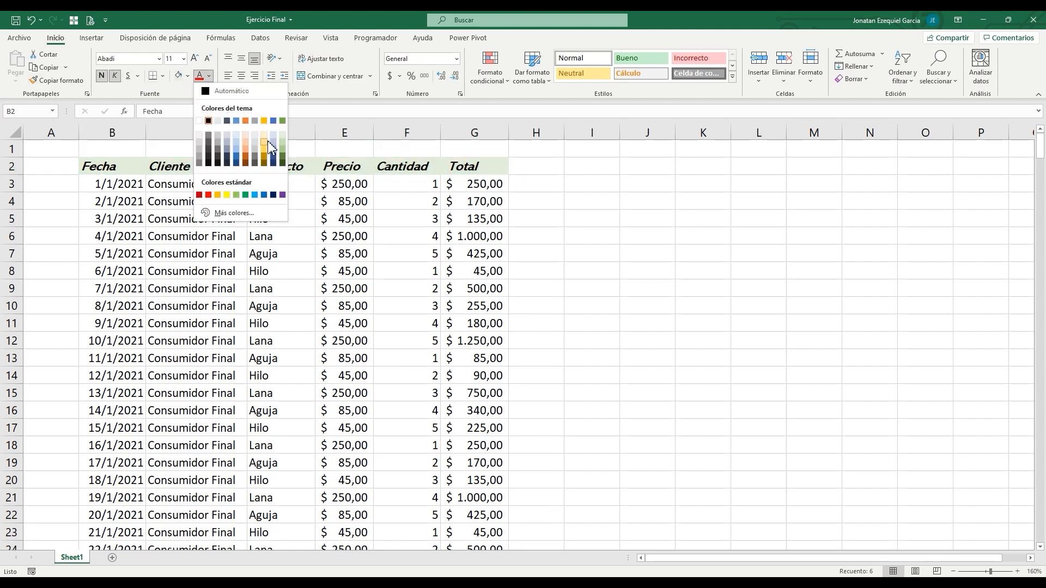
left_click(237, 164)
left_click(264, 219)
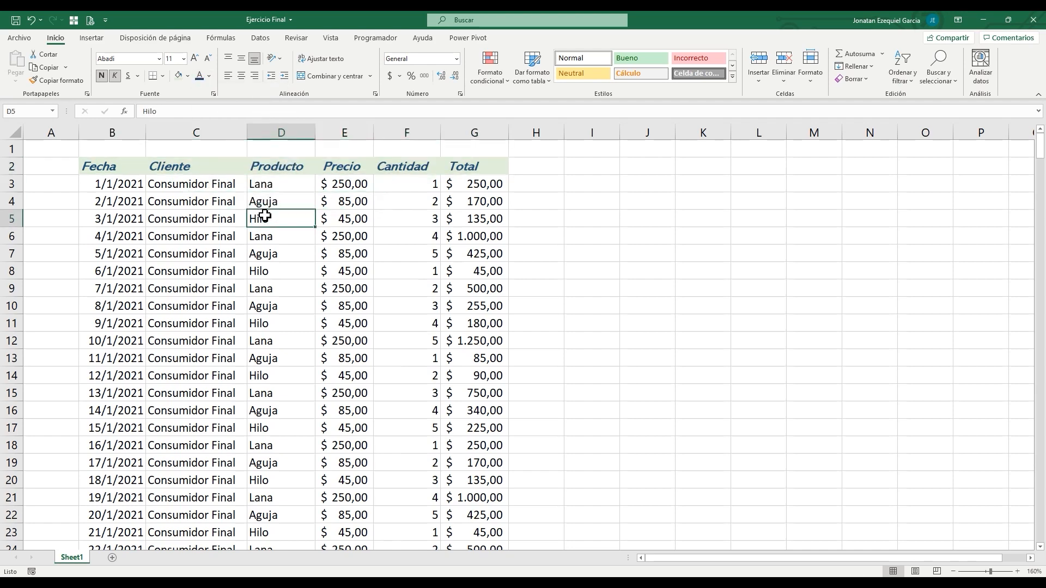
Step: Add a thick outside border around the whole table from B2 to G367
left_click(111, 183)
key("Up")
key("ctrl+shift+End")
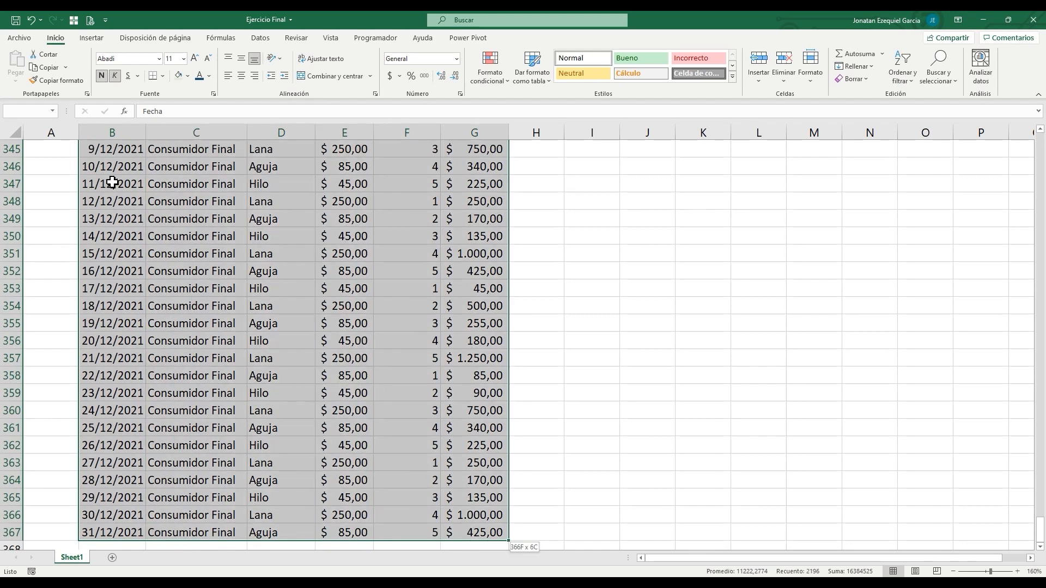
left_click(162, 76)
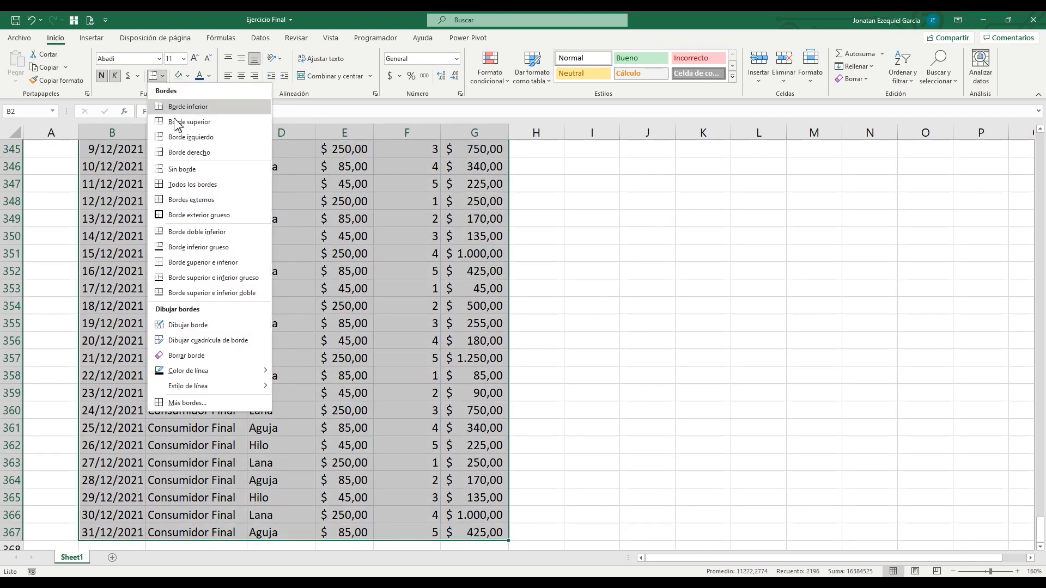
left_click(192, 216)
key("ctrl+BackSpace")
left_click(281, 235)
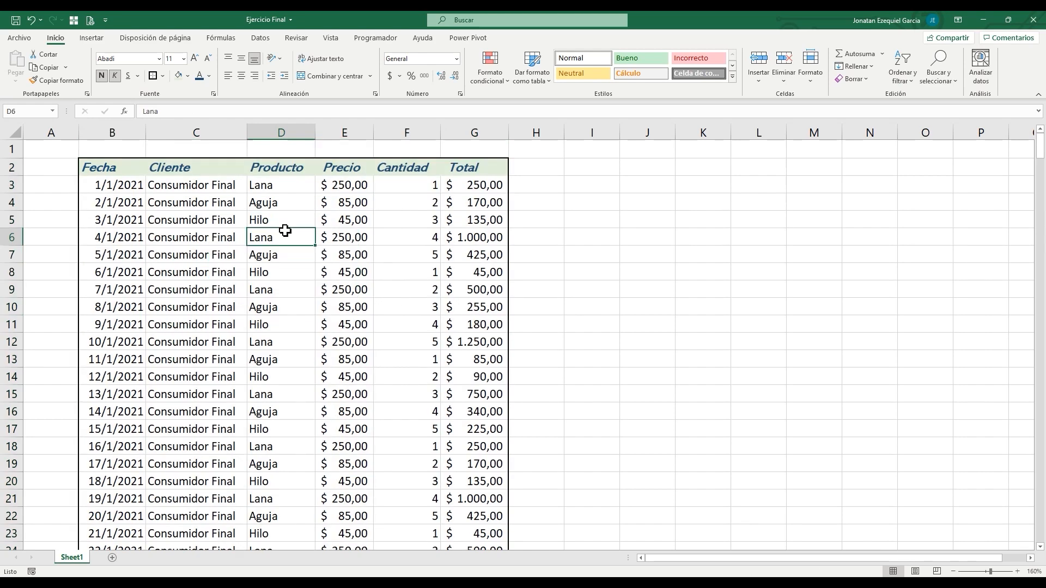
Step: Add the same thick outside border around the header row B2:G2
left_click(122, 174)
left_click_drag(146, 172, 488, 171)
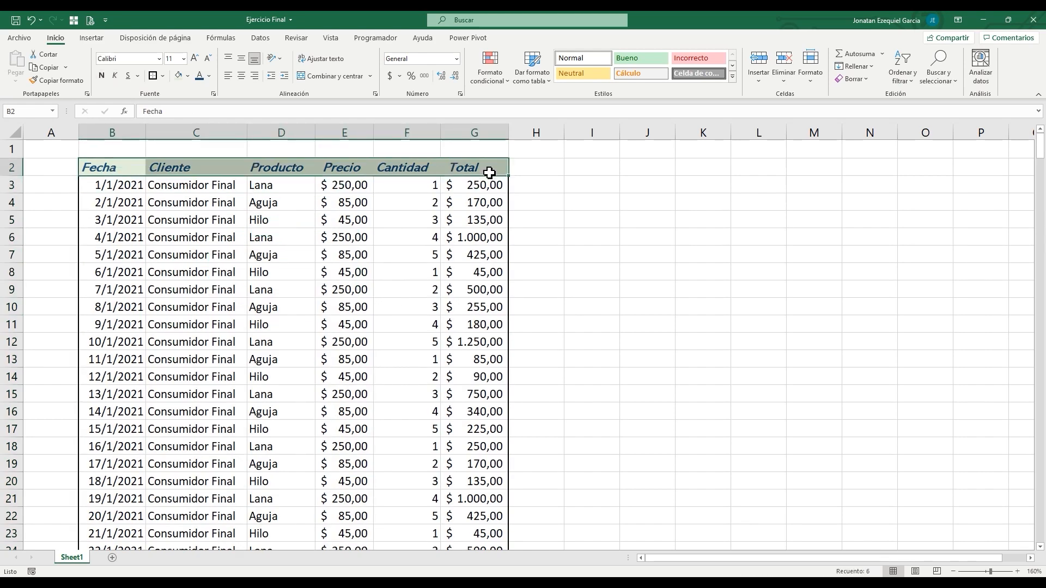
left_click(152, 76)
left_click(282, 268)
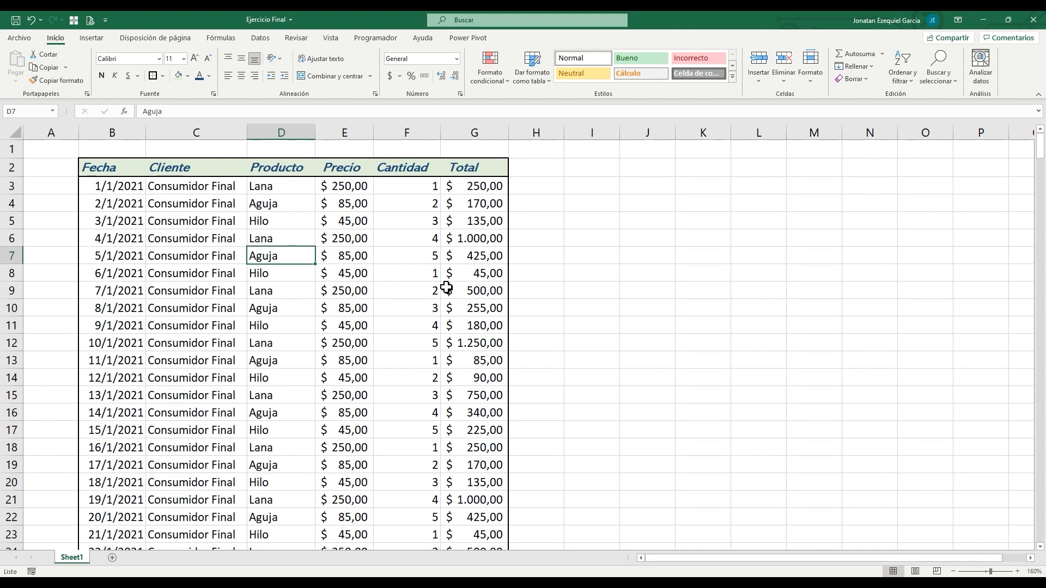
left_click(457, 239)
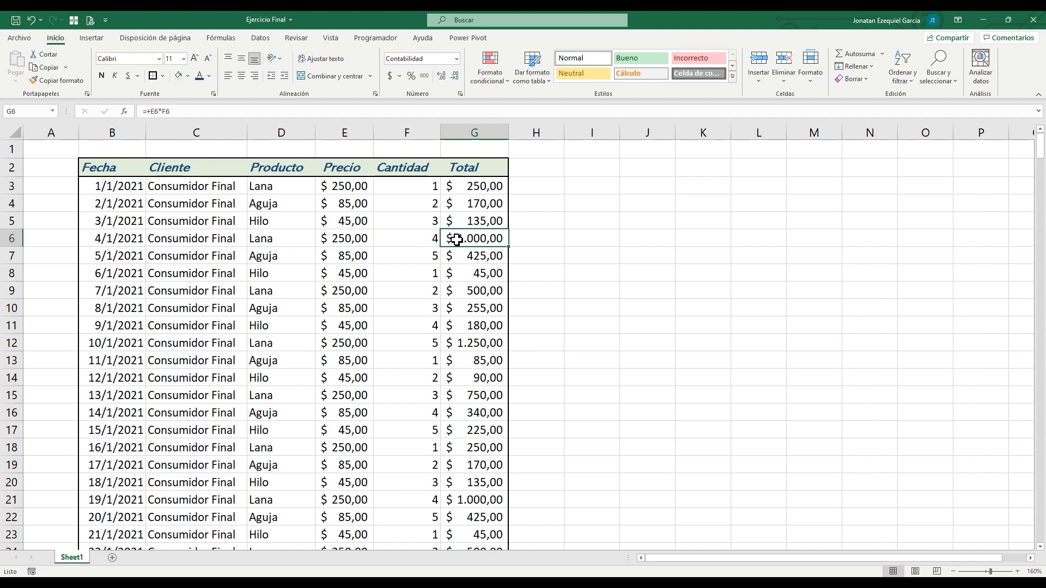
Step: Turn on filters for the whole sales table B2:G367 and return to its first rows
left_click(101, 171)
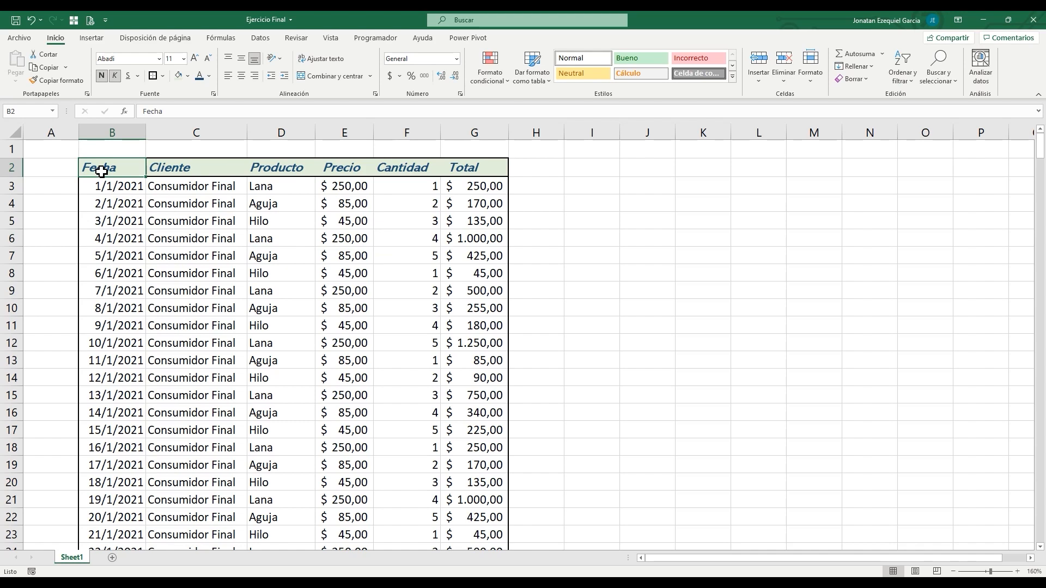
key("ctrl+shift+Down")
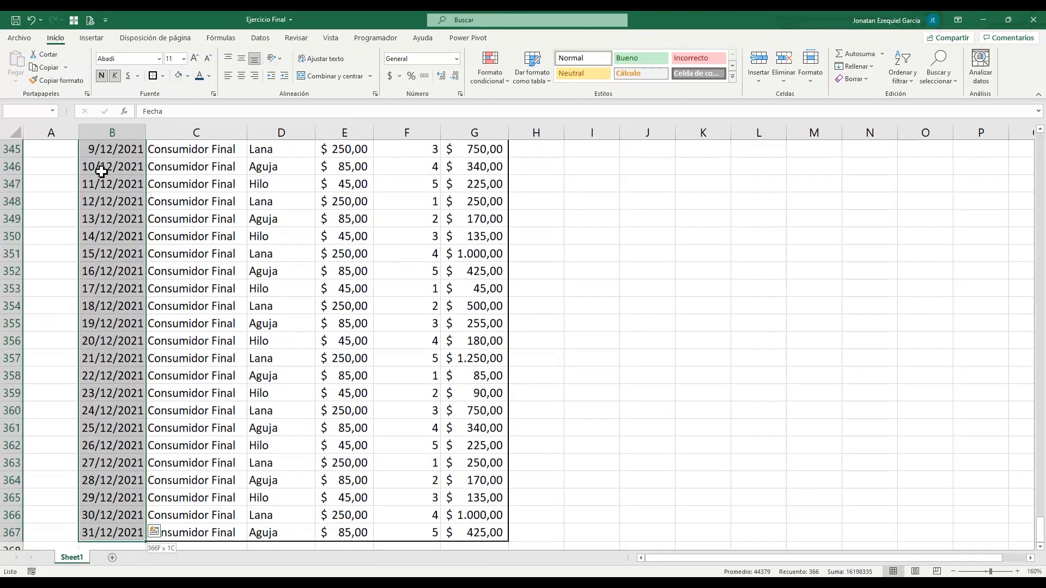
key("ctrl+shift+Right")
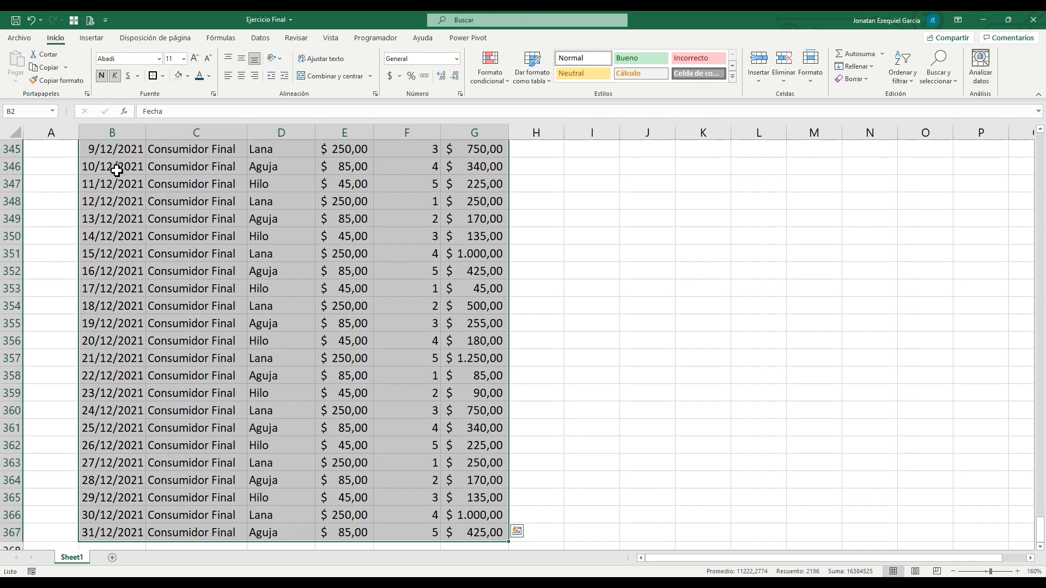
left_click(267, 39)
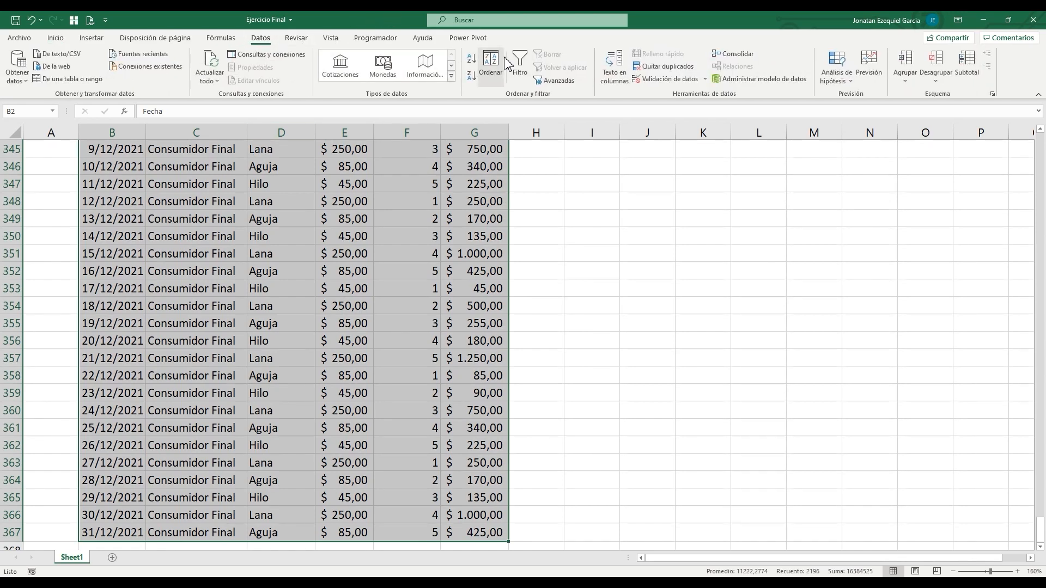
left_click(522, 85)
left_click_drag(1041, 529, 1041, 134)
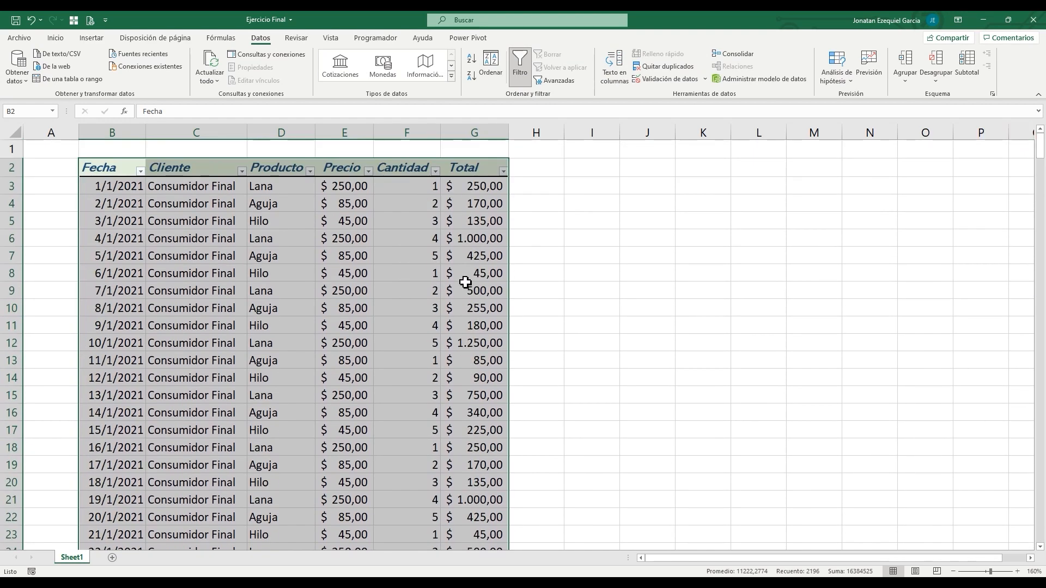
left_click(344, 273)
Step: Look through the filter lists of the Fecha, Producto and Cliente columns and check the table down to its last row
left_click(141, 171)
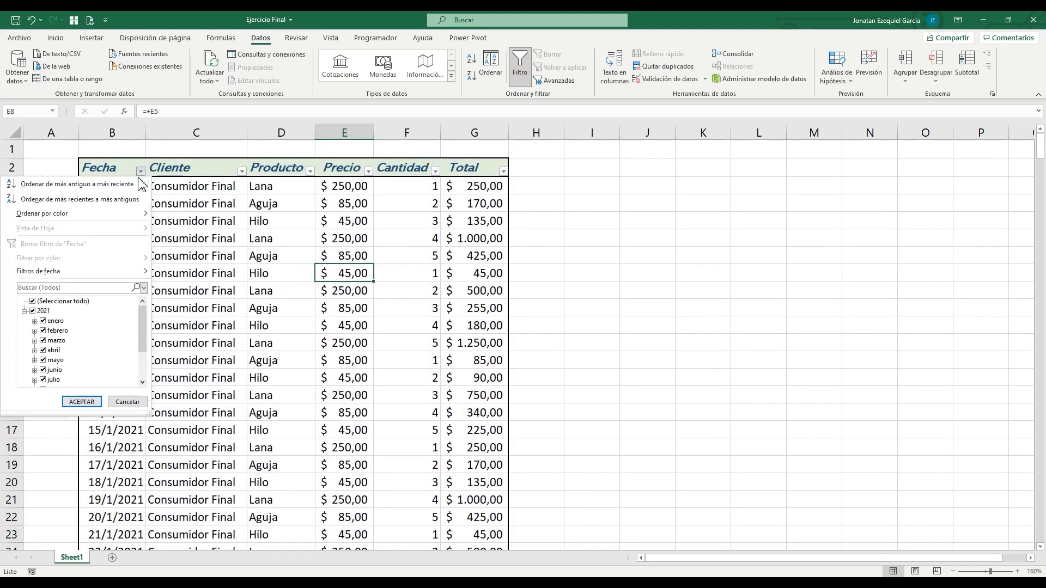
left_click(311, 172)
left_click(311, 172)
left_click(360, 200)
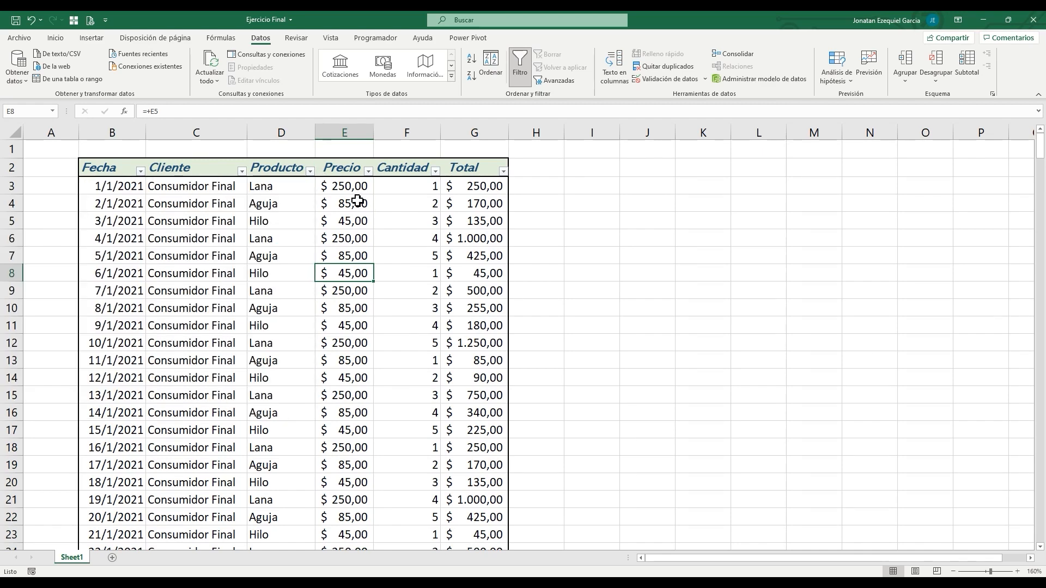
left_click(242, 172)
left_click(270, 194)
key("ctrl+Down")
key("Down")
key("Right")
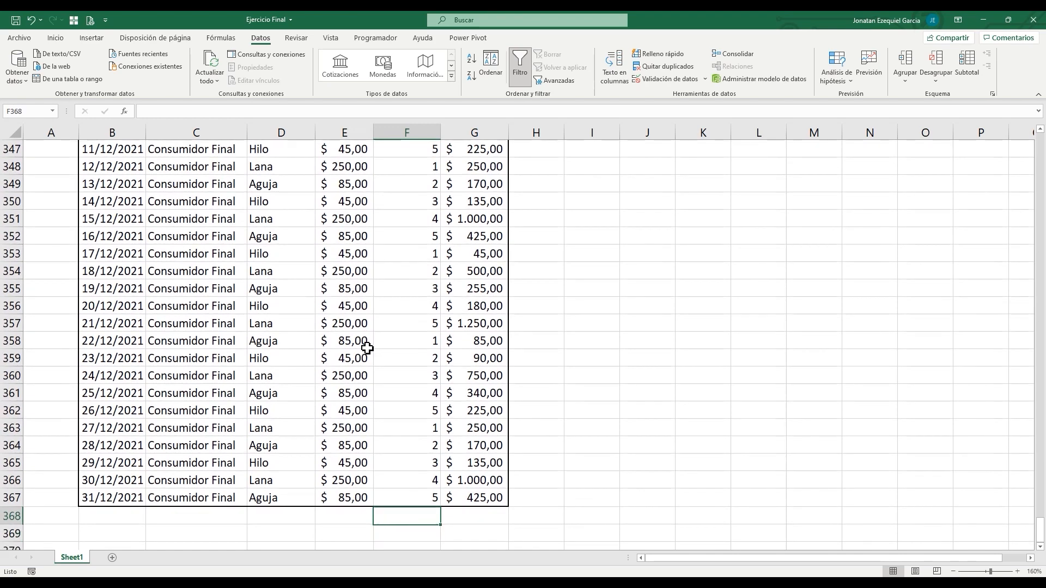
key("Right")
key("ctrl+Up")
key("ctrl+Up")
key("ctrl+Up")
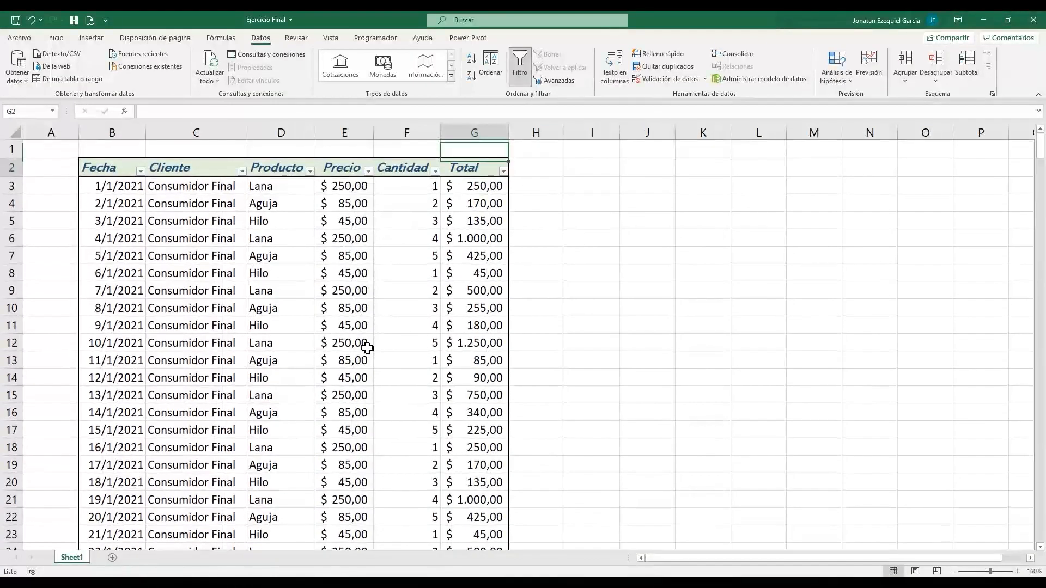
Step: Enter the summary labels Total, Cantidad and Promedio in cells I2, I3 and I4 beside the sales table
key("Right")
key("Right")
key("Down")
type("Total")
key("Return")
type("Cantidad")
key("Return")
type("Promedi")
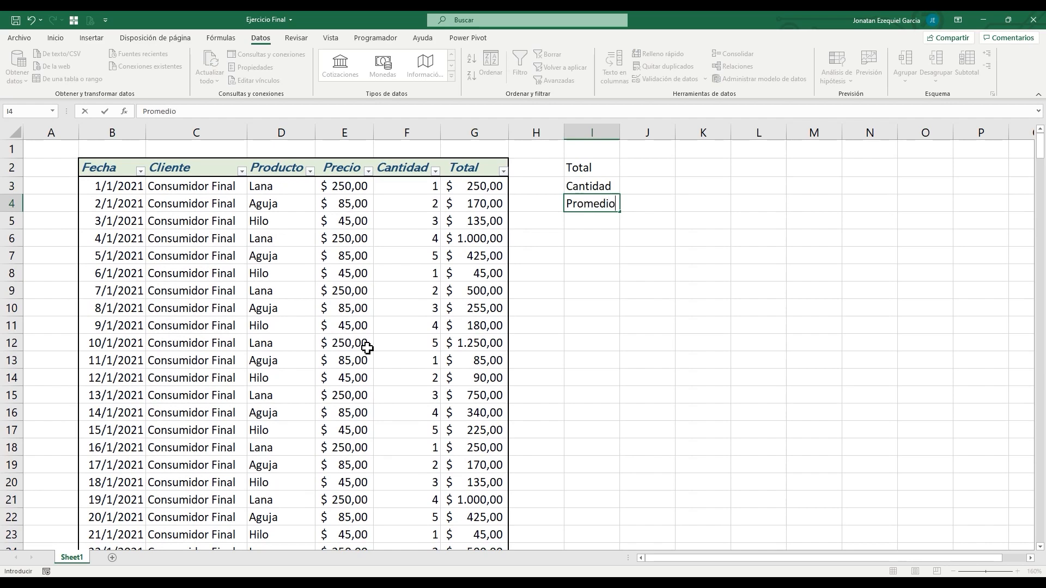
type("o")
Step: Enter a SUMA formula in J2 that adds all sales totals in G3:G367
key("Right")
key("Up")
key("Up")
type("+suma(")
key("Left")
key("Left")
key("Left")
key("Down")
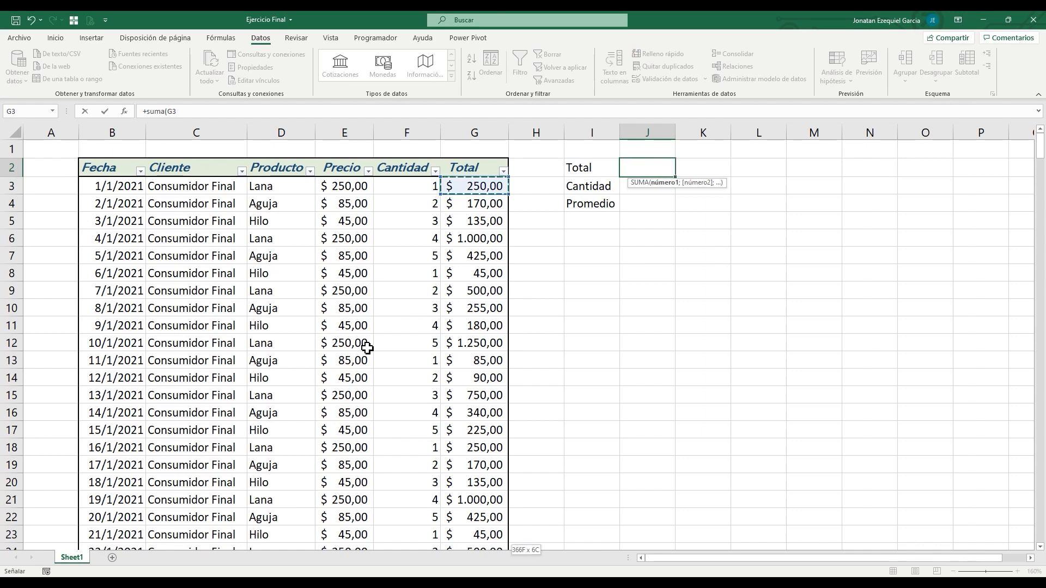
key("ctrl+shift+Down")
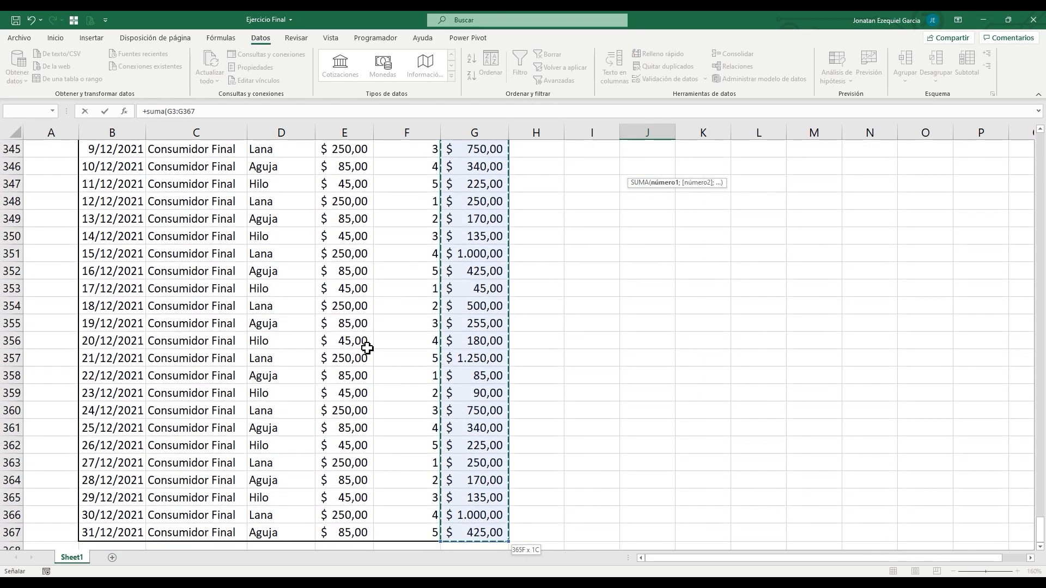
type(")")
key("Return")
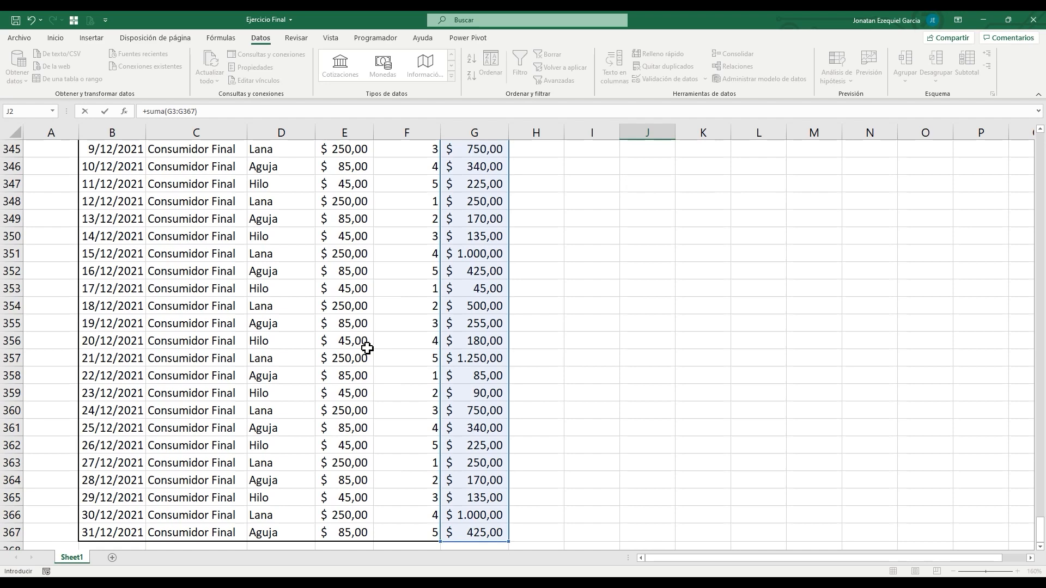
Step: Enter a CONTAR formula in J3 that counts the sales totals in G3:G367
scroll(367, 349, "up", 1)
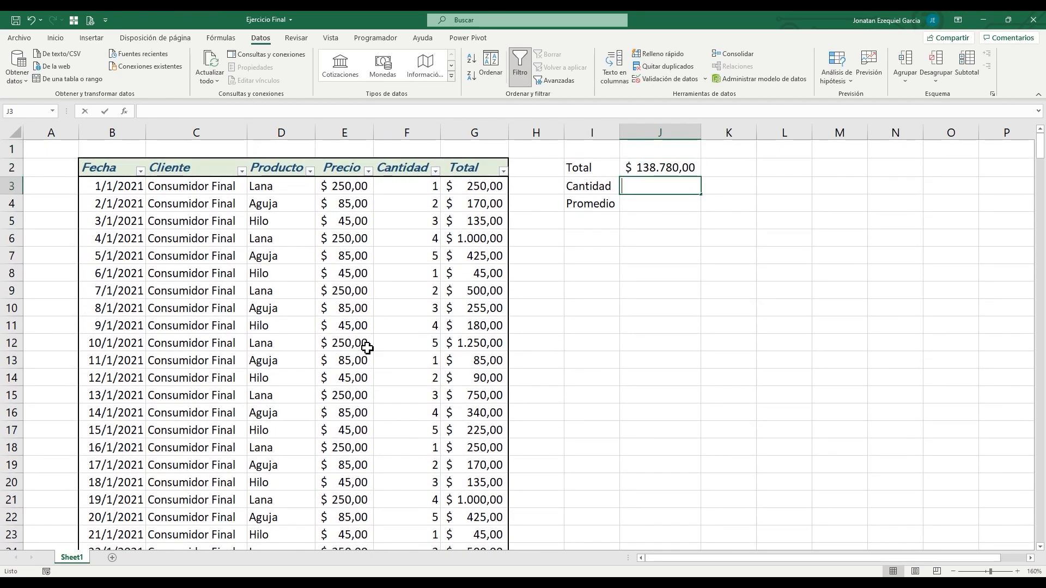
type("+contar")
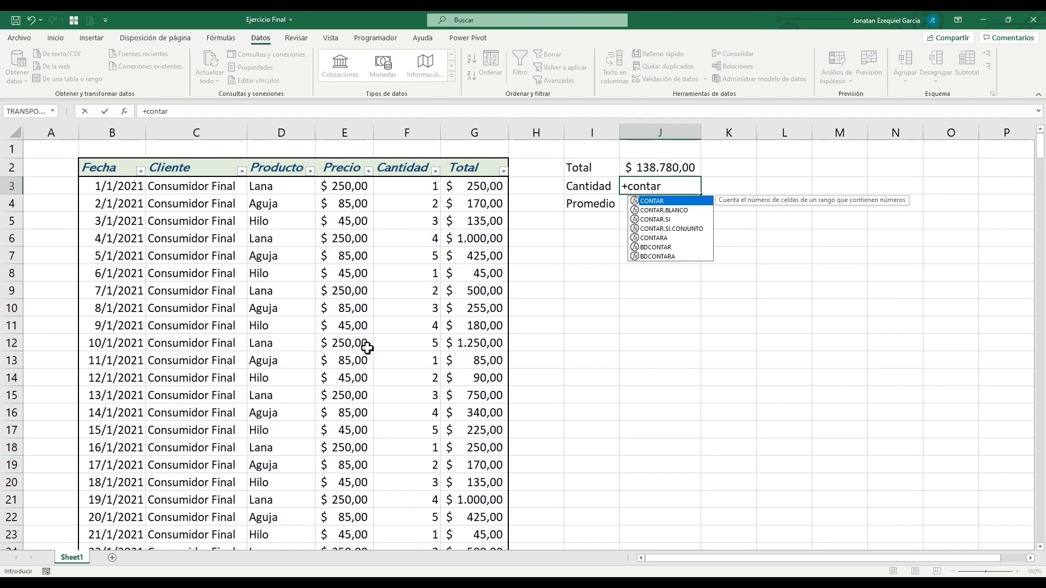
key("Tab")
key("Left")
key("Left")
key("Left")
key("ctrl+shift+Down")
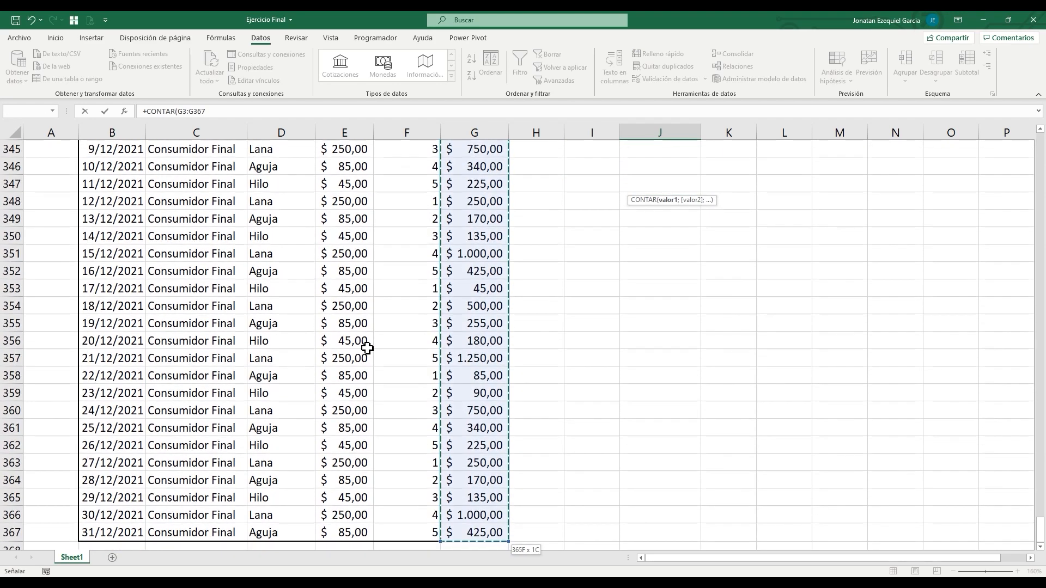
type(")")
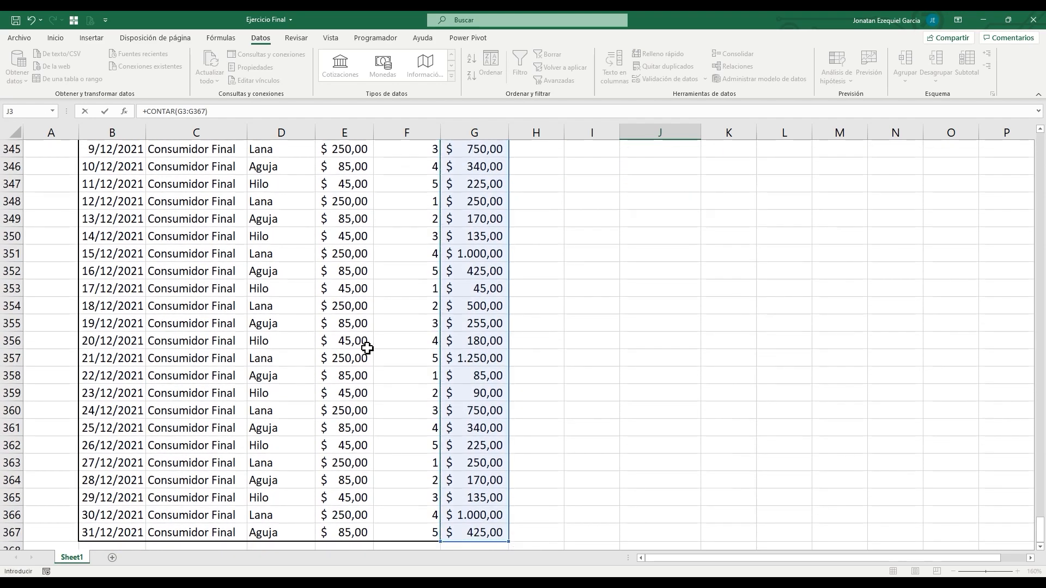
key("Up")
key("Up")
key("Up")
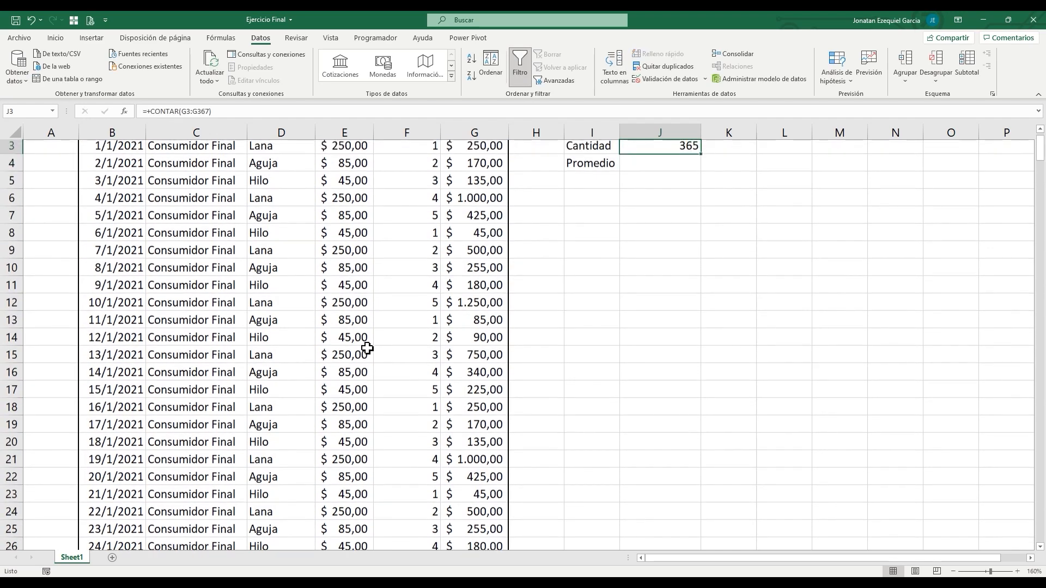
Step: Review the CONTAR formula in J3 and the range it refers to without changing it
key("Down")
key("Down")
key("Down")
key("Up")
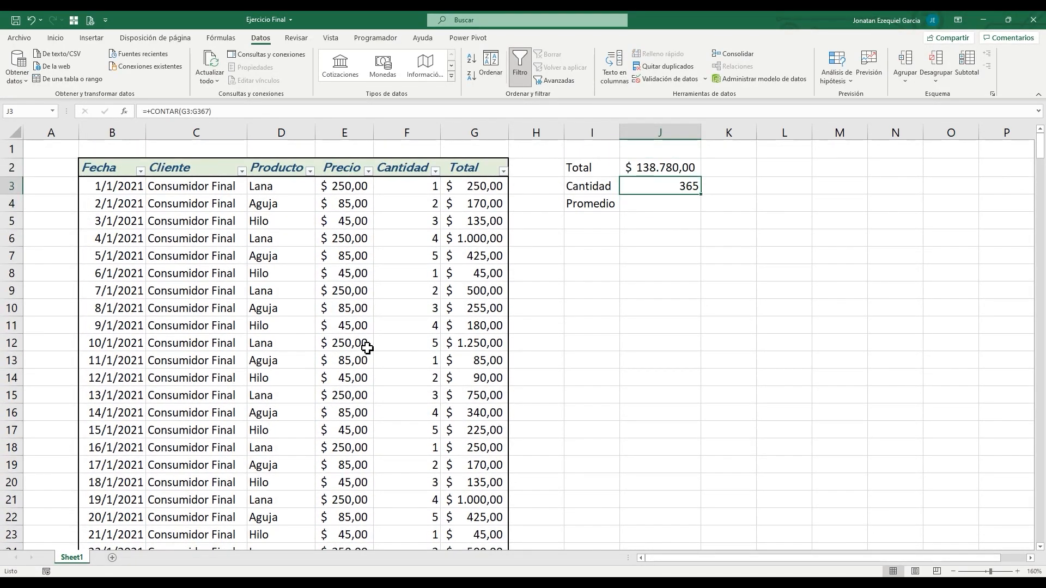
key("F2")
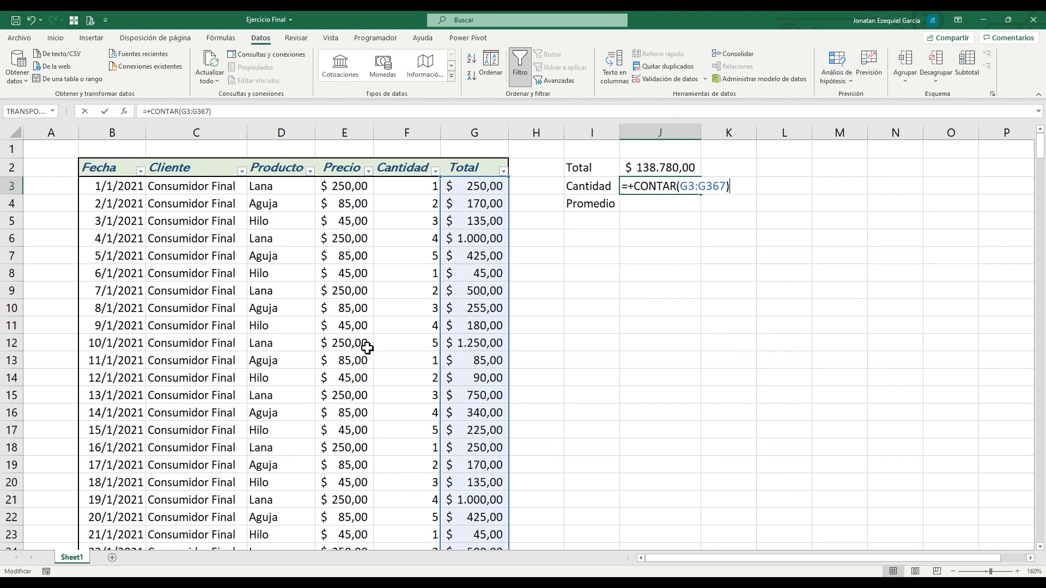
key("Escape")
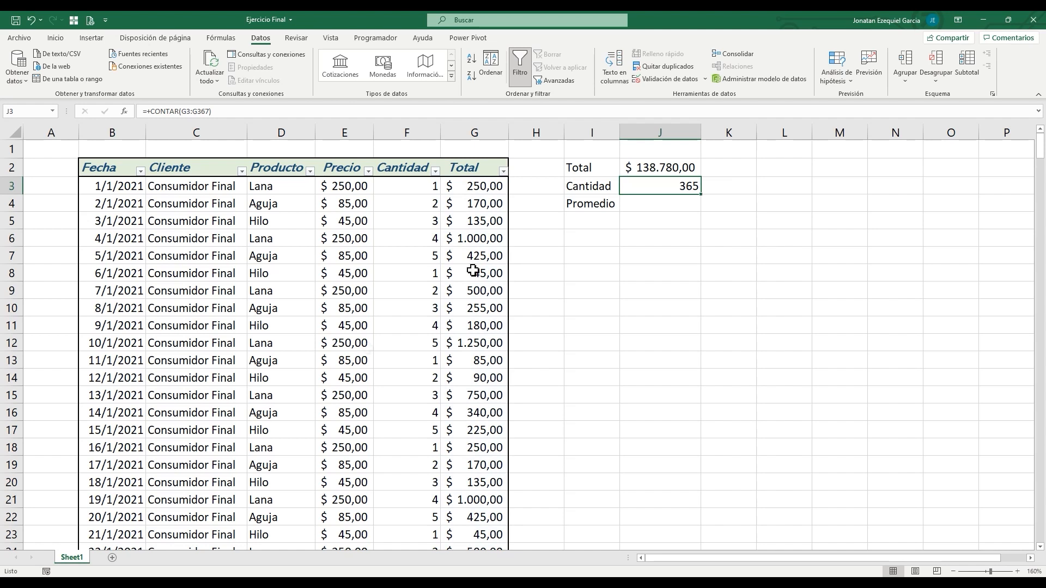
Step: Enter a PROMEDIO formula in J4 that averages the sales totals in G3:G367
key("Down")
key("Up")
key("Down")
type("+promedio")
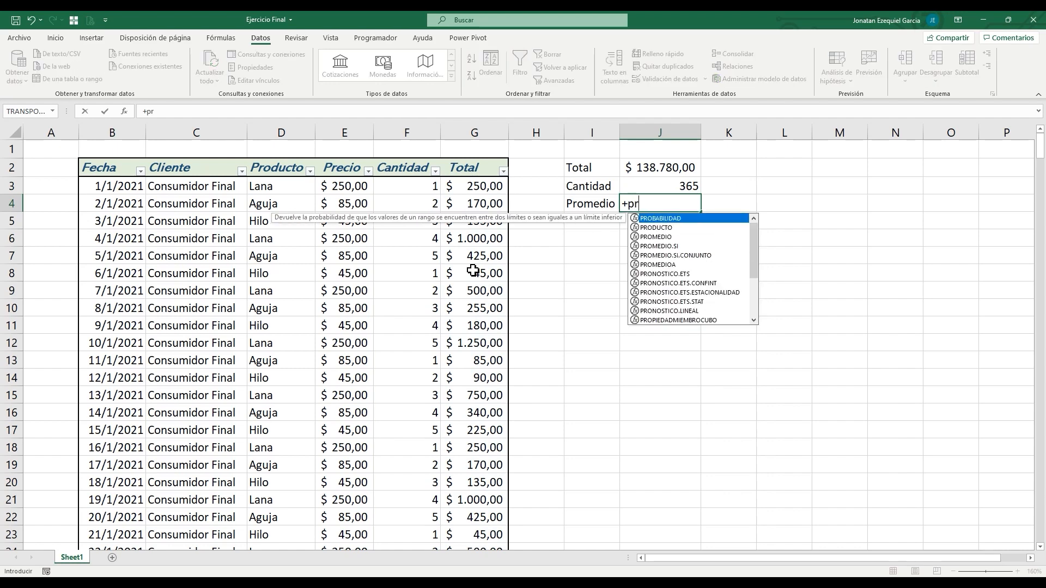
key("Tab")
key("Left")
key("Left")
key("Up")
key("Left")
key("ctrl+shift+Down")
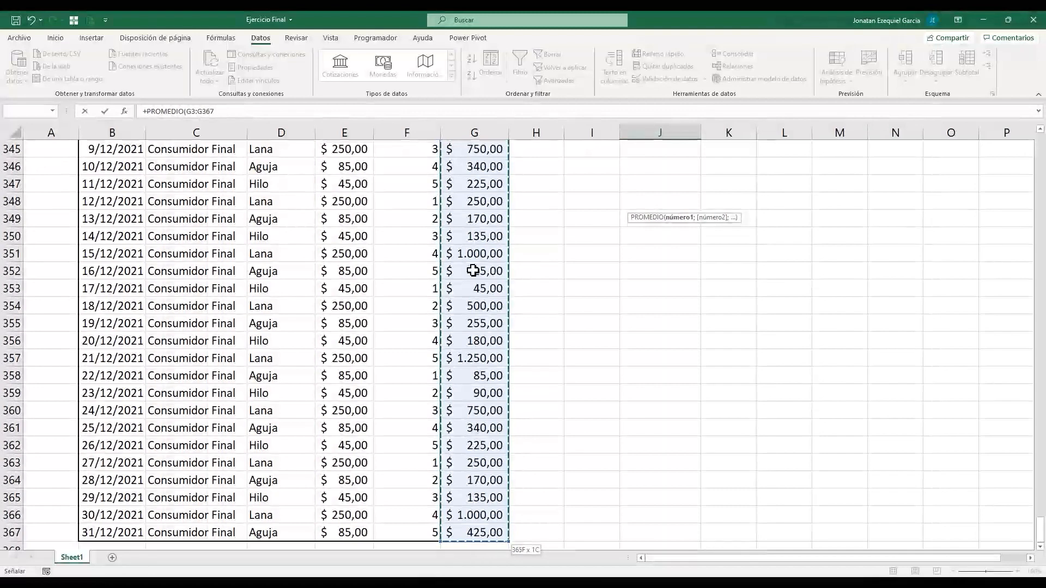
key("ctrl+Return")
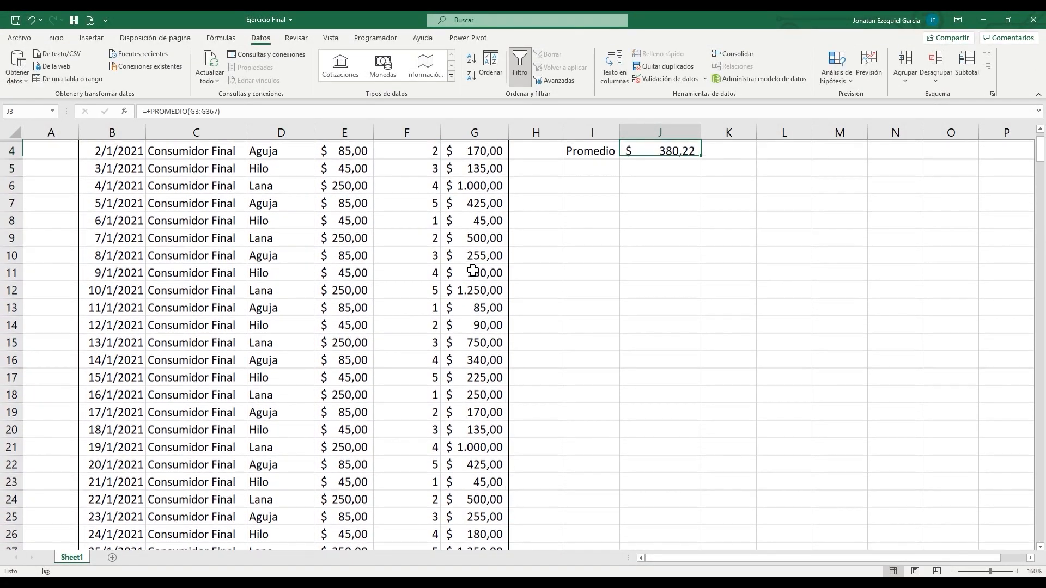
scroll(473, 271, "up", 1)
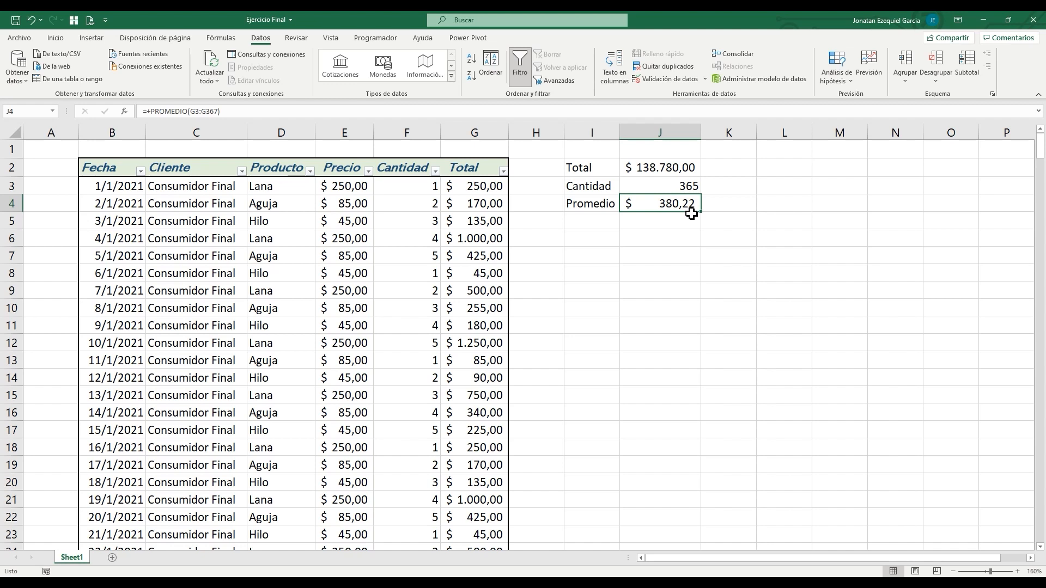
Step: Copy the three product names Lana, Aguja and Hilo from the Producto column into L3:L5
left_click(780, 168)
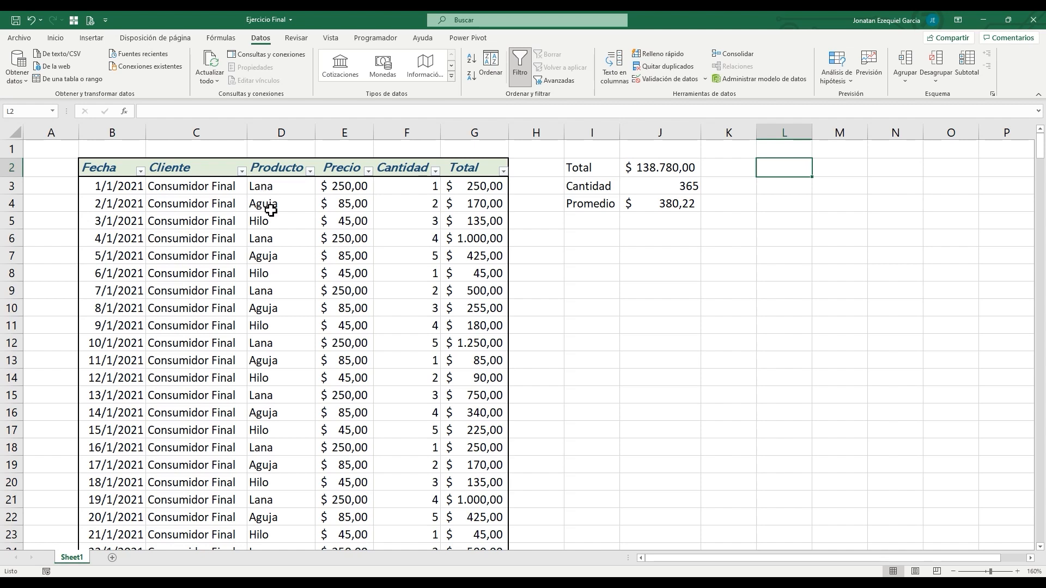
left_click_drag(277, 246, 279, 271)
key("ctrl+c")
left_click(784, 186)
key("ctrl+v")
Step: Add the headers Producto in L2 and Importe in M2 above the product list
left_click(806, 166)
type("Producto")
key("Return")
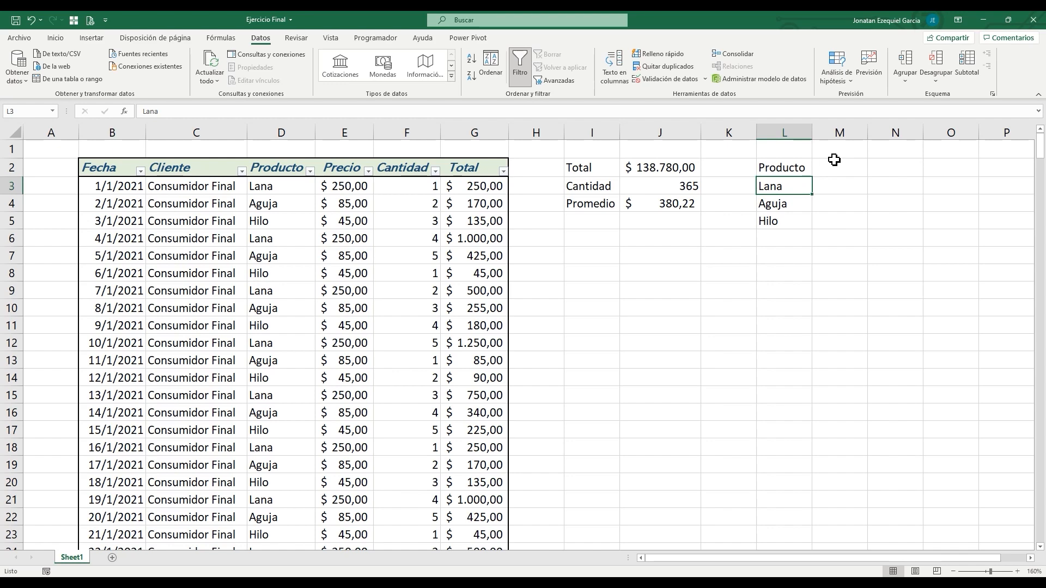
left_click(839, 169)
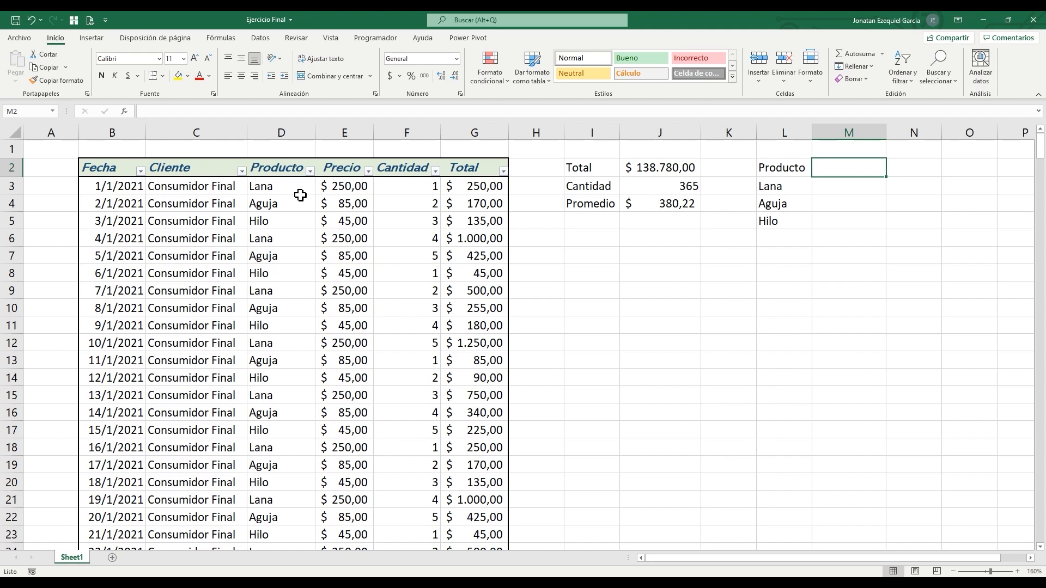
type("Importe")
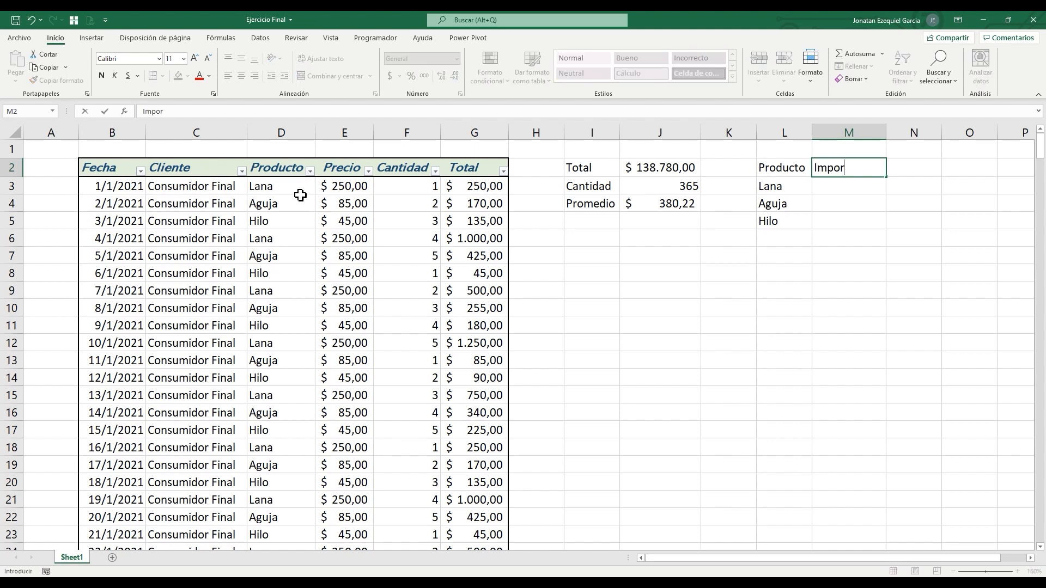
key("Return")
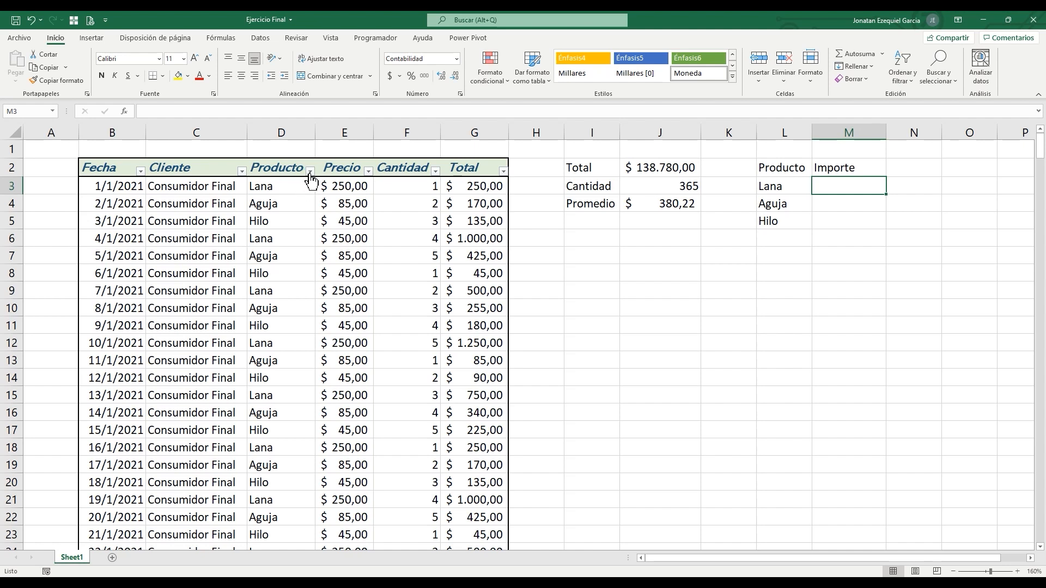
Step: Filter the Producto column of the sales table to show only Aguja
left_click(310, 171)
left_click(223, 304)
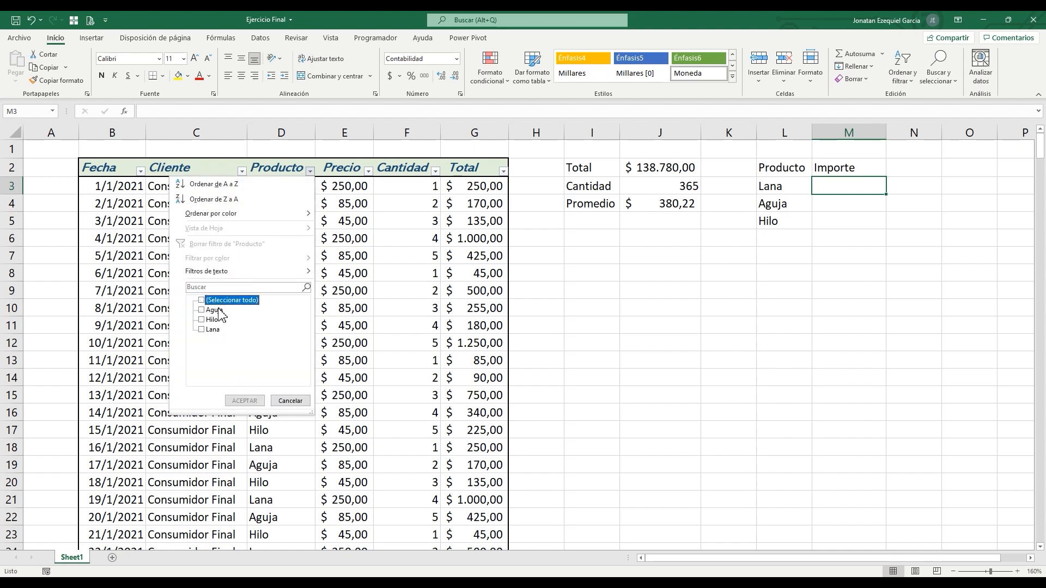
left_click(219, 310)
left_click(244, 401)
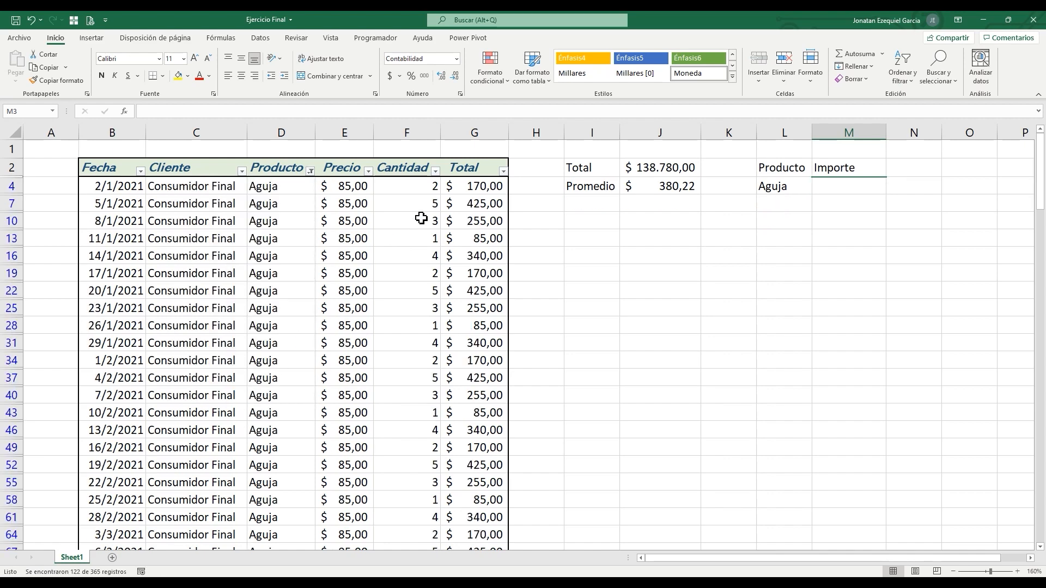
Step: Select the filtered Aguja totals to get their sum, and enter 31195 as the Aguja amount in M4
left_click(465, 193)
key("ctrl+shift+Down")
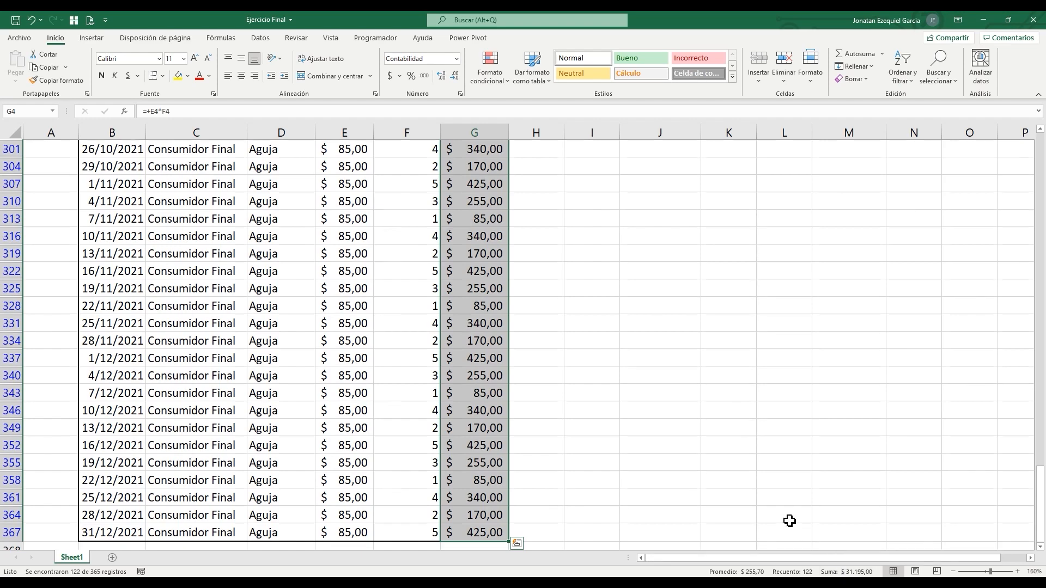
key("ctrl+Up")
key("Down")
key("Right")
key("Right")
key("Right")
key("Right")
key("Right")
key("Right")
type("31195")
key("Return")
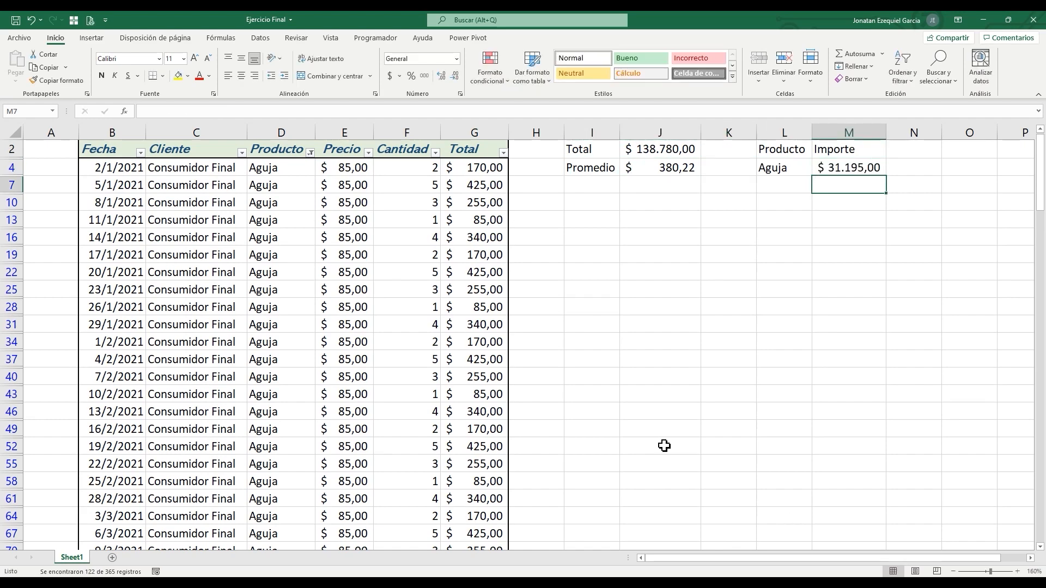
Step: Change the Producto filter to show only Hilo instead of Aguja
left_click(310, 152)
left_click(215, 292)
left_click(211, 301)
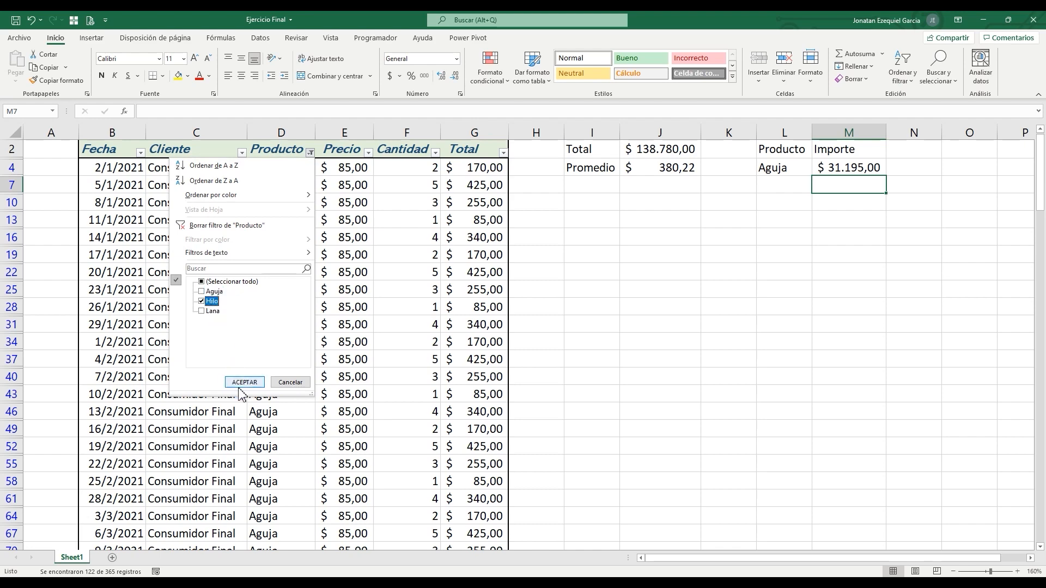
left_click(244, 382)
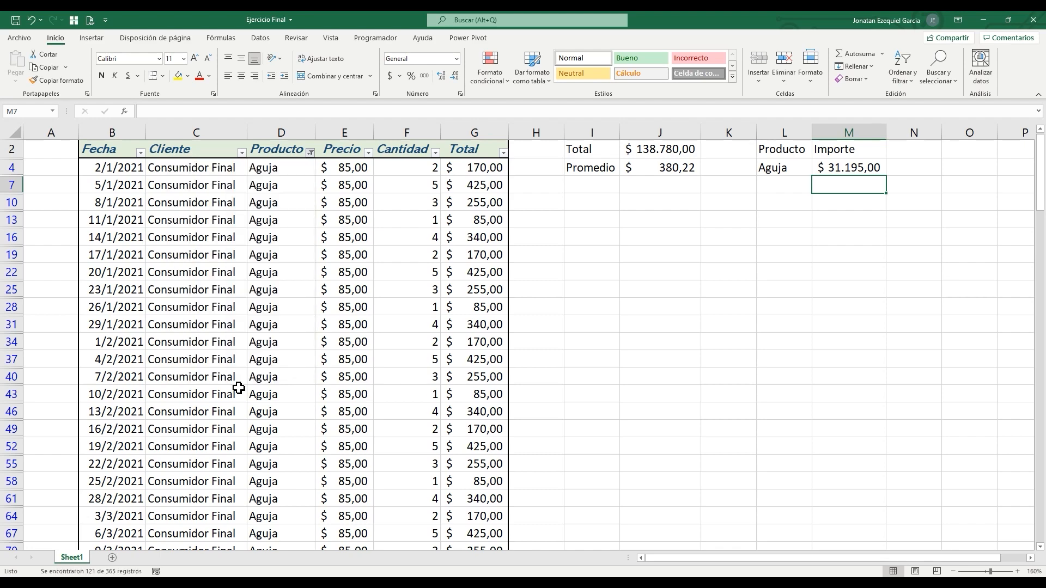
Step: Select the filtered Hilo totals to get their sum, and enter 16335 as the Hilo amount in M5
left_click(454, 165)
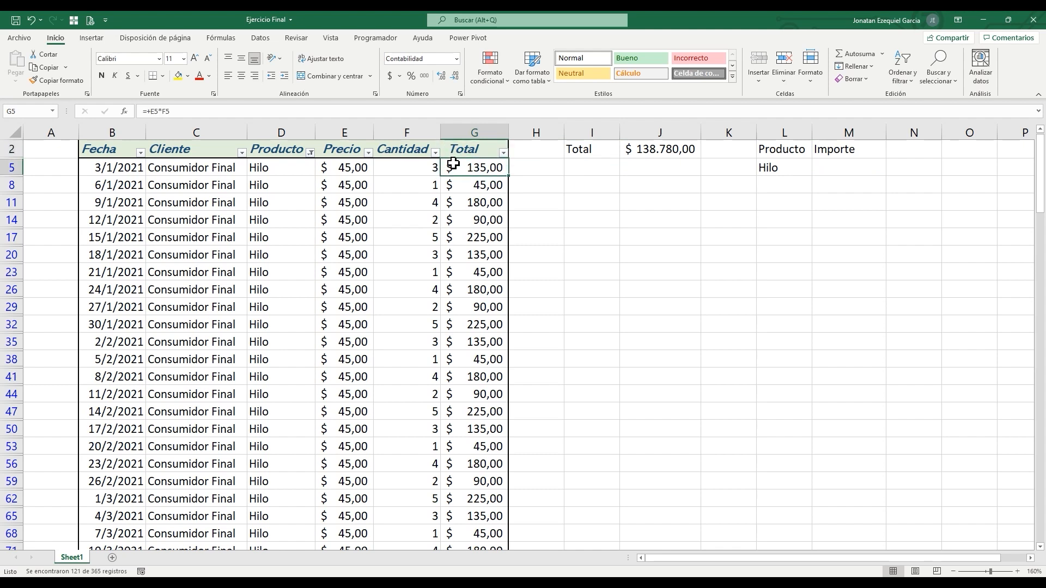
key("ctrl+shift+Down")
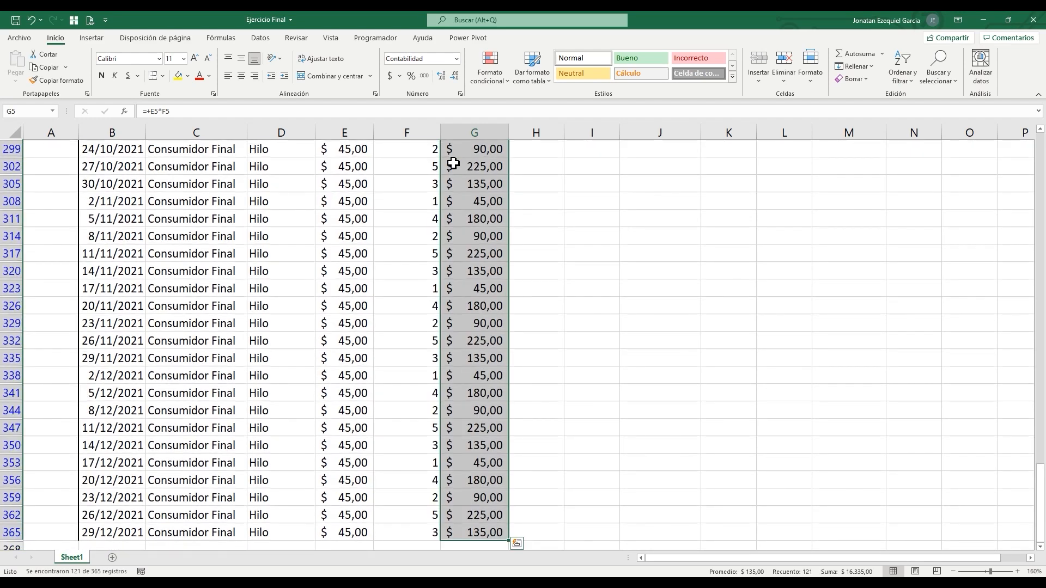
key("ctrl+Up")
key("Right")
key("Right")
key("Right")
key("Right")
key("Right")
key("Right")
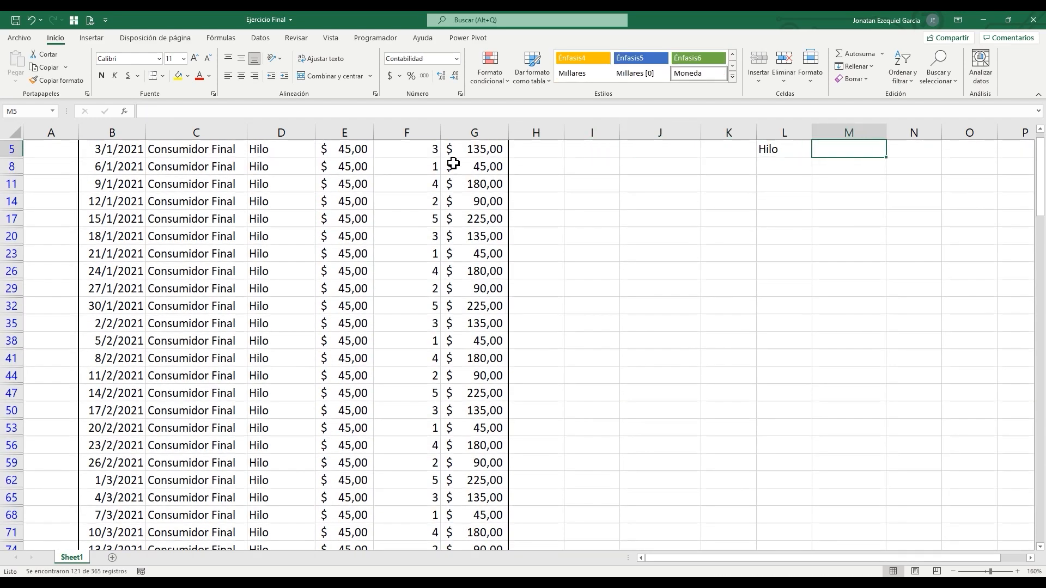
type("16335")
key("Return")
Step: Change the Producto filter to show only Lana instead of Hilo
key("Up")
key("Left")
key("Left")
key("Left")
key("Left")
key("Up")
key("Up")
key("Down")
key("Left")
key("Left")
key("Left")
key("Left")
key("Left")
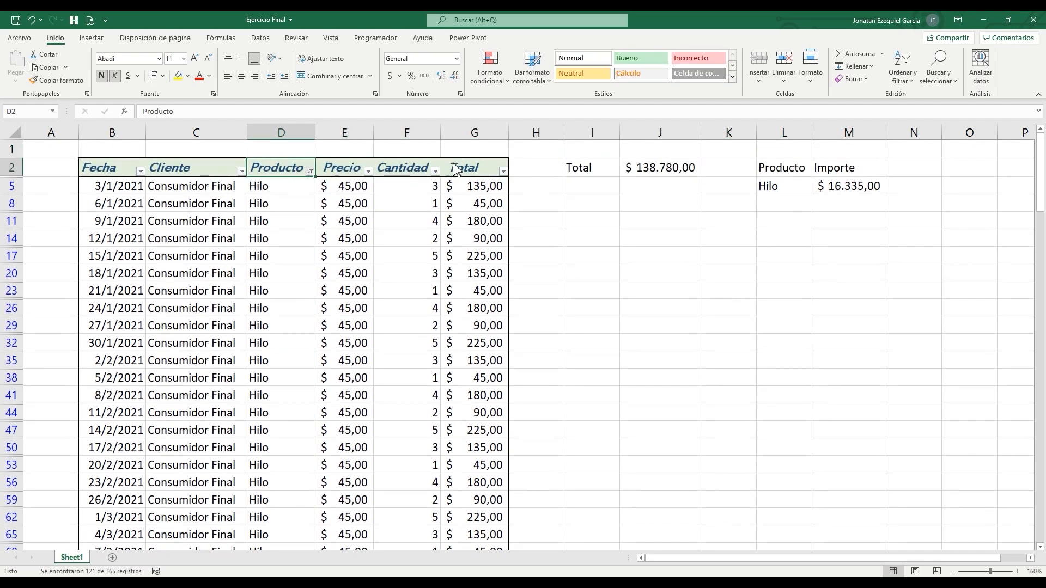
key("alt+Down")
key("Down")
key("Down")
key("Down")
key("Down")
key("Down")
key("Down")
key("Down")
key("Down")
key("Down")
key("Down")
key("space")
key("Down")
key("space")
key("Return")
Step: Select the filtered Lana totals to get their sum, and enter 91250 as the Lana amount in M3
key("Down")
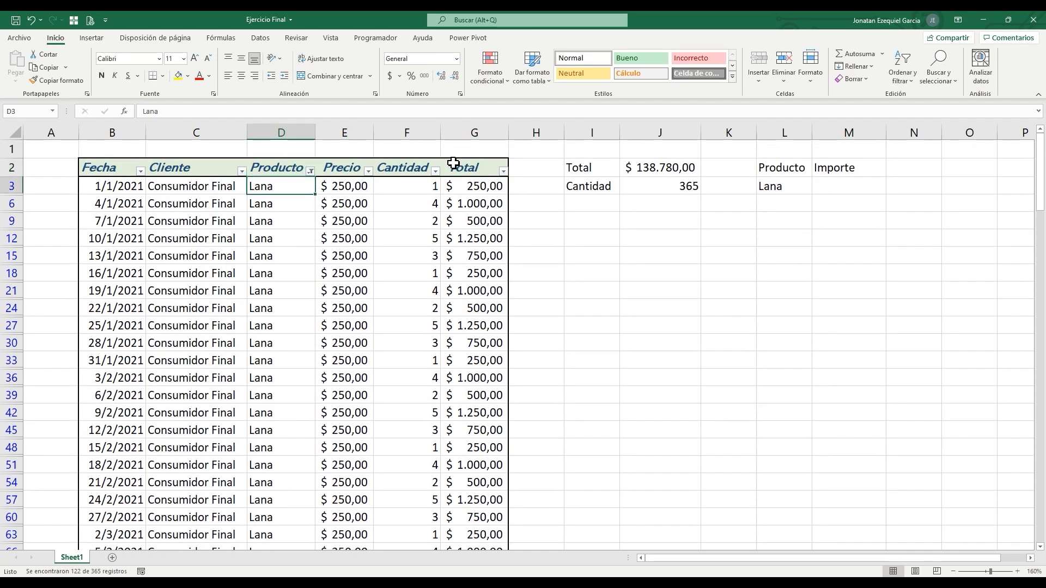
key("Right")
key("Right")
key("Right")
key("ctrl+shift+Down")
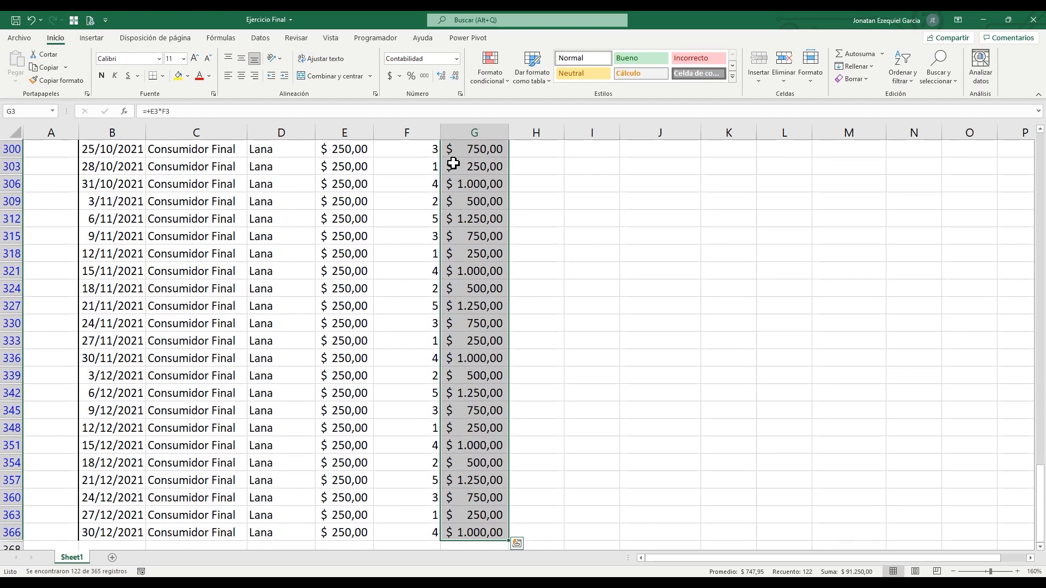
key("Right")
key("Right")
key("Right")
key("Right")
key("Right")
key("Right")
type("91250")
key("Return")
key("Up")
Step: Clear the filter on the Producto column of the sales table
scroll(422, 167, "up", 1)
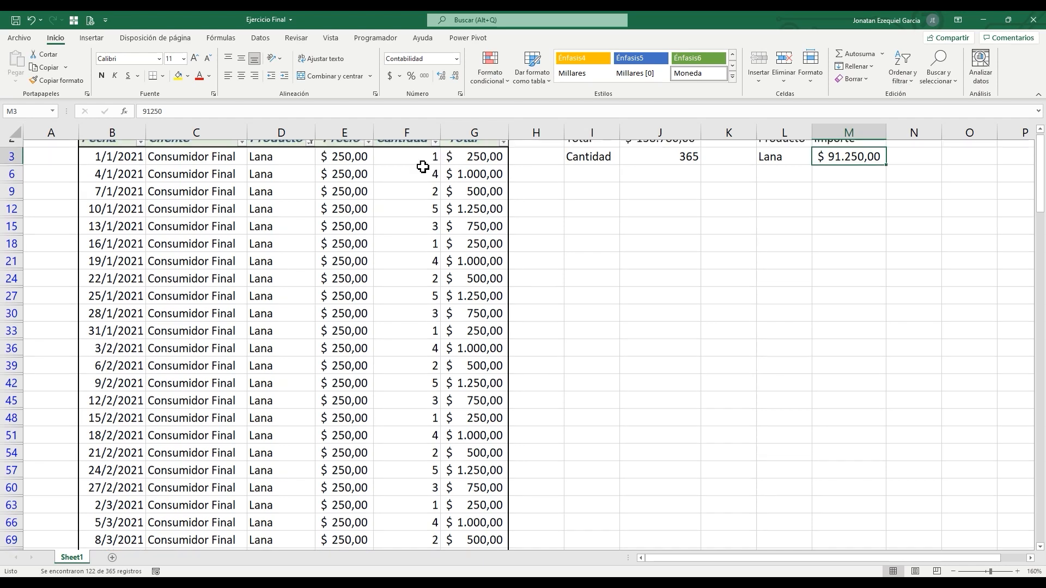
scroll(423, 166, "up", 1)
left_click(310, 171)
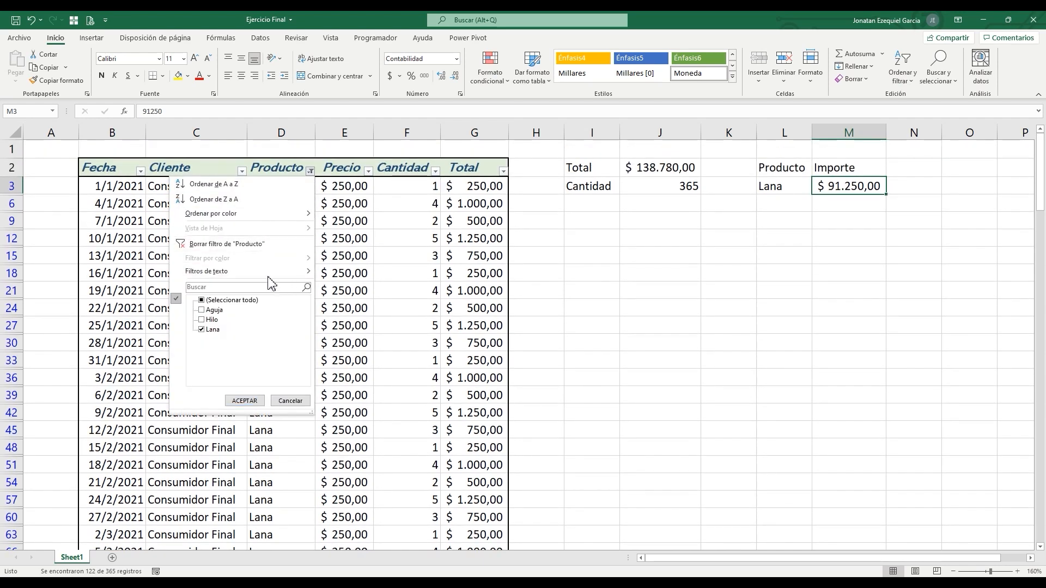
left_click(247, 248)
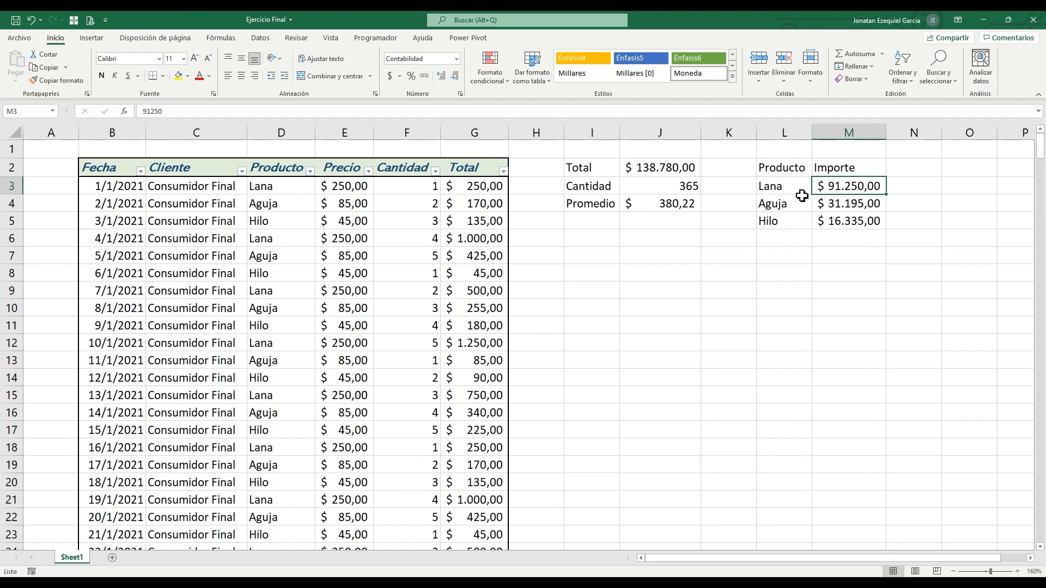
Step: Insert a 2D pie chart (Circular) of the product amounts in L2:M5 and place it just below that summary
left_click_drag(781, 167, 834, 218)
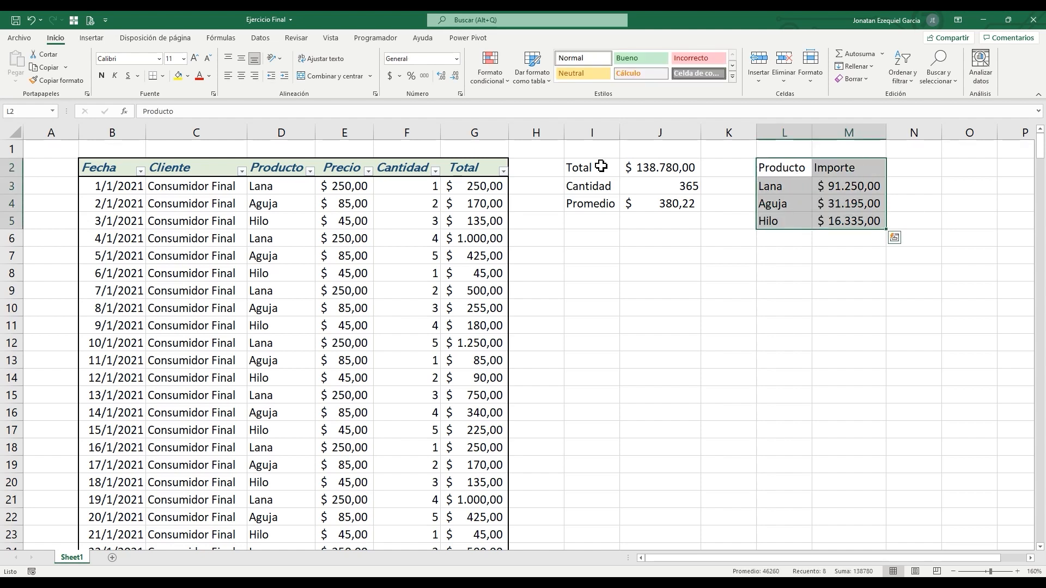
left_click(82, 38)
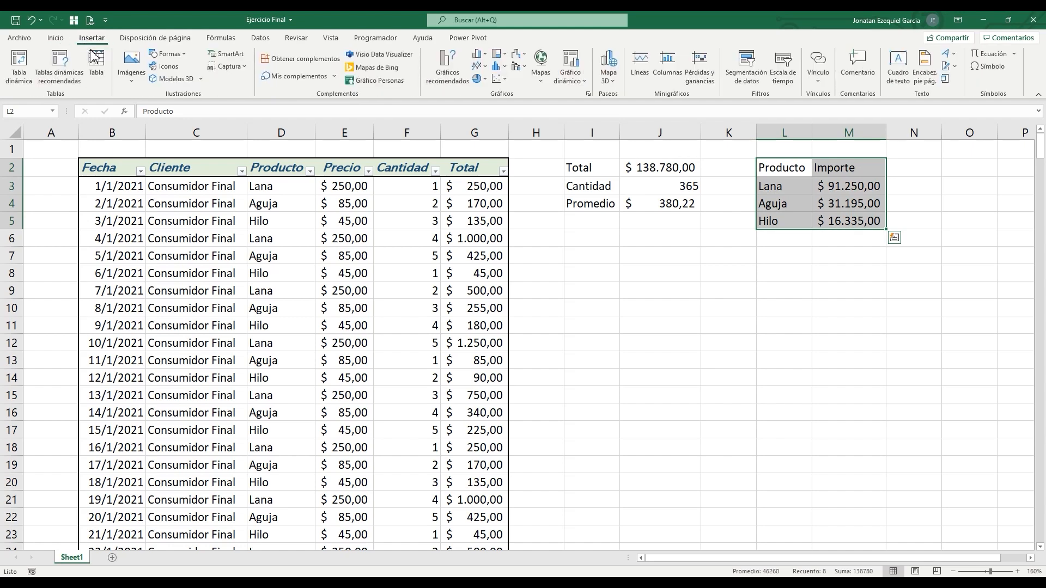
left_click(448, 70)
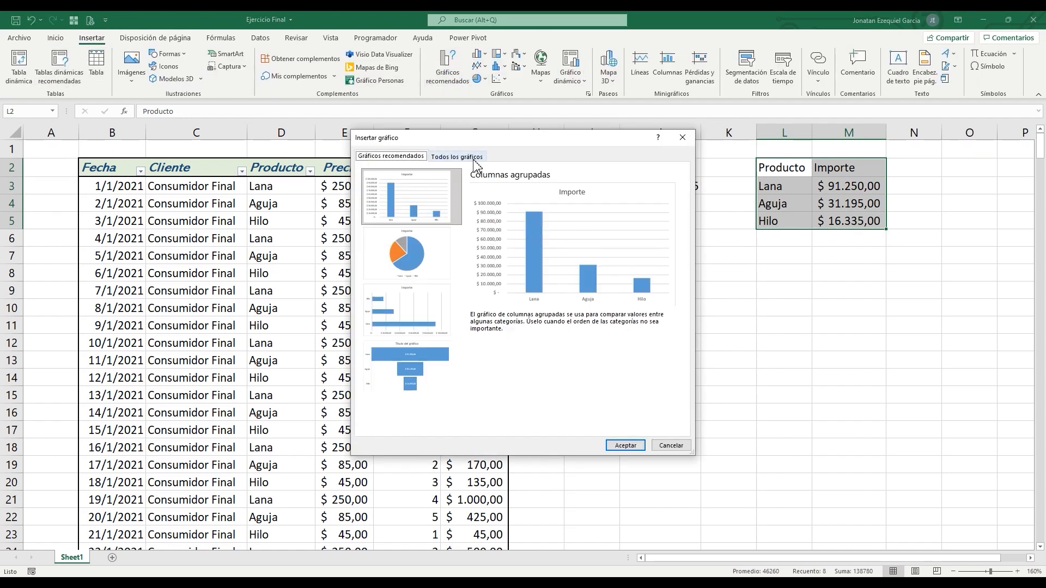
left_click(475, 160)
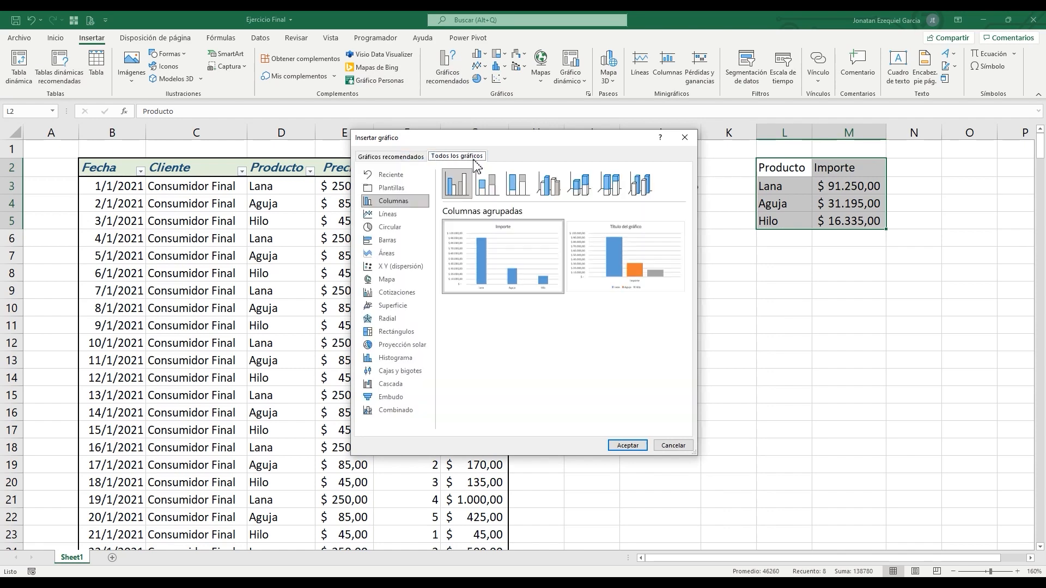
left_click(399, 228)
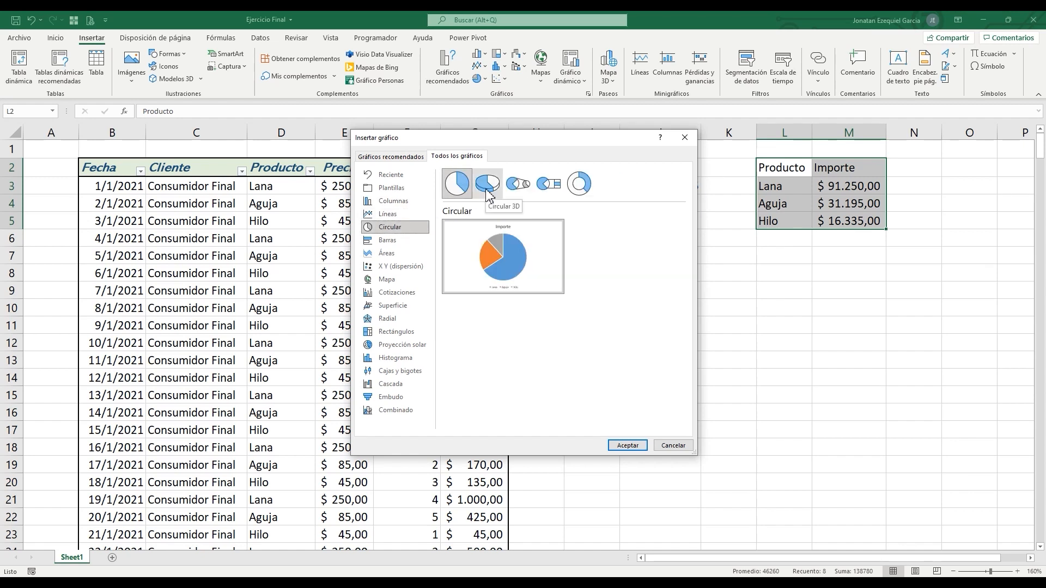
left_click(632, 448)
left_click_drag(631, 278, 850, 301)
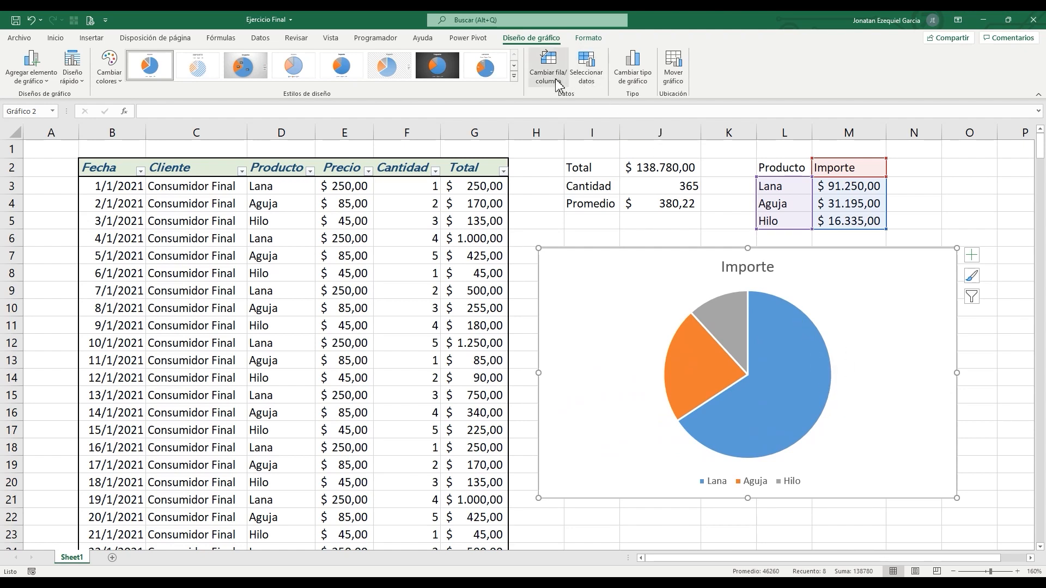
Step: Apply the chart style with the dark gradient background to the Importe pie chart
left_click(636, 80)
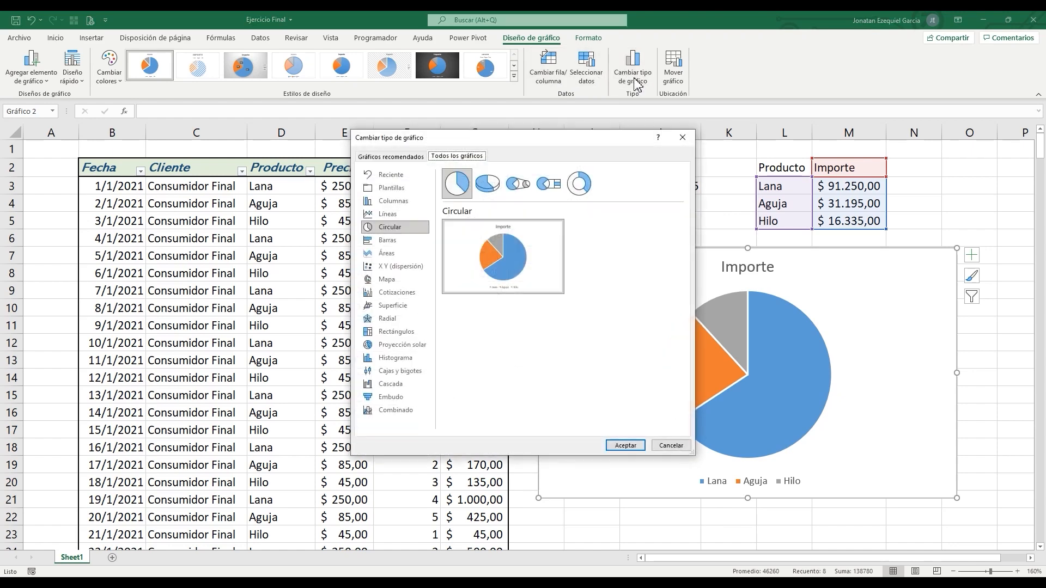
key("Escape")
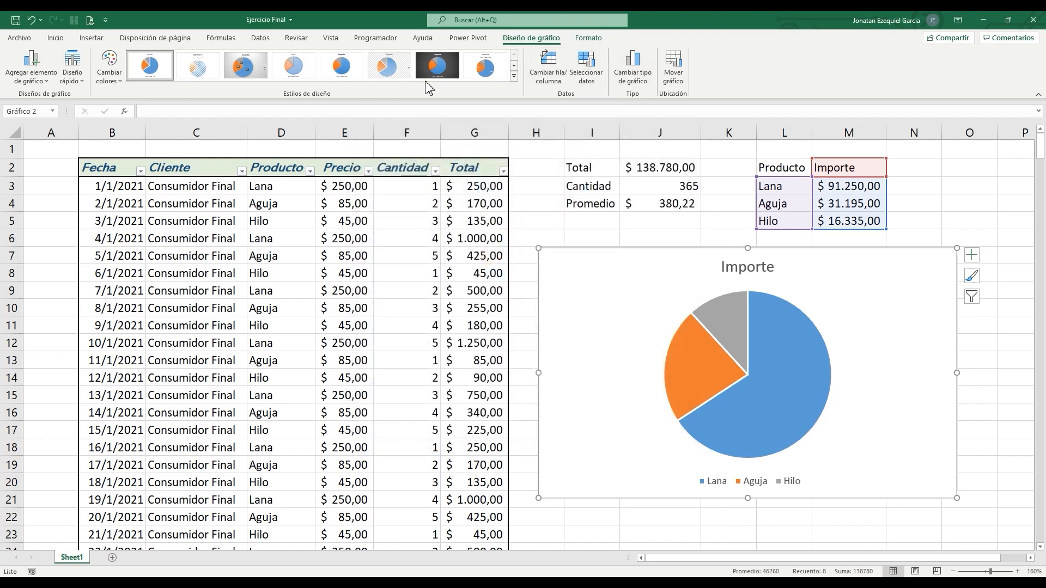
left_click(514, 76)
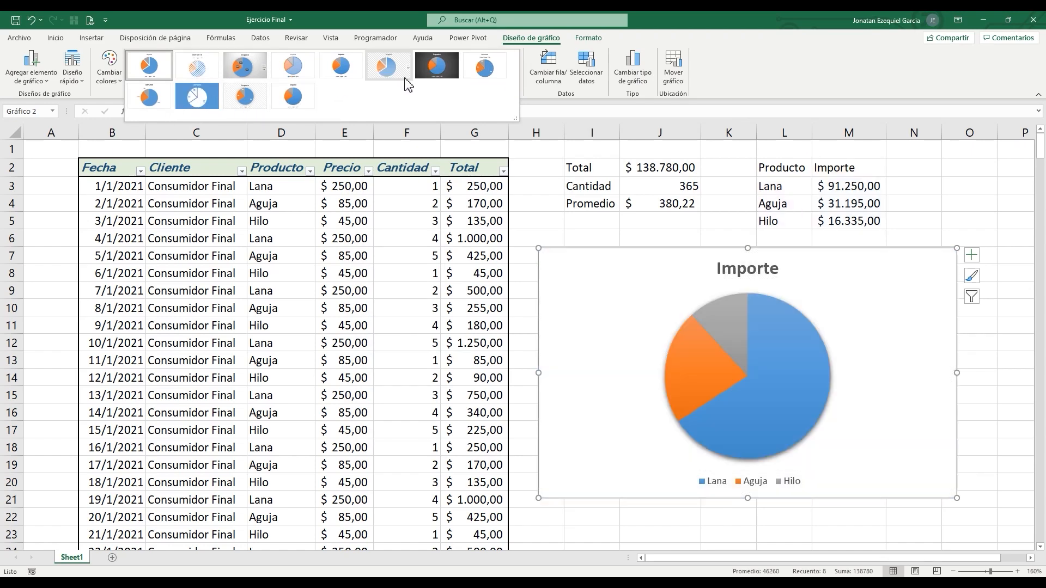
left_click(428, 76)
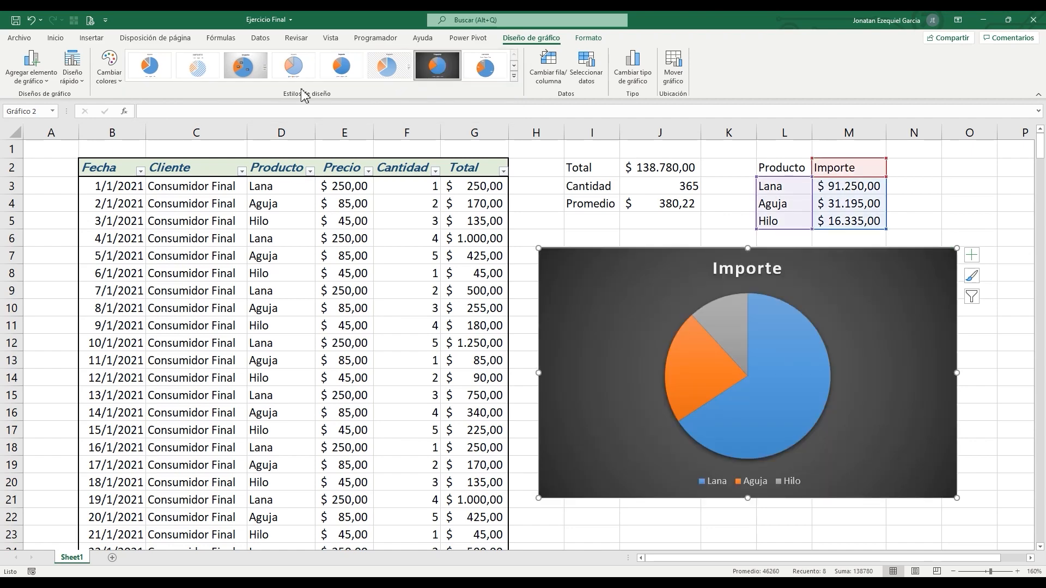
Step: Apply the quick layout with product names and amounts inside the slices, without title or legend, and deselect the pie chart
left_click(73, 73)
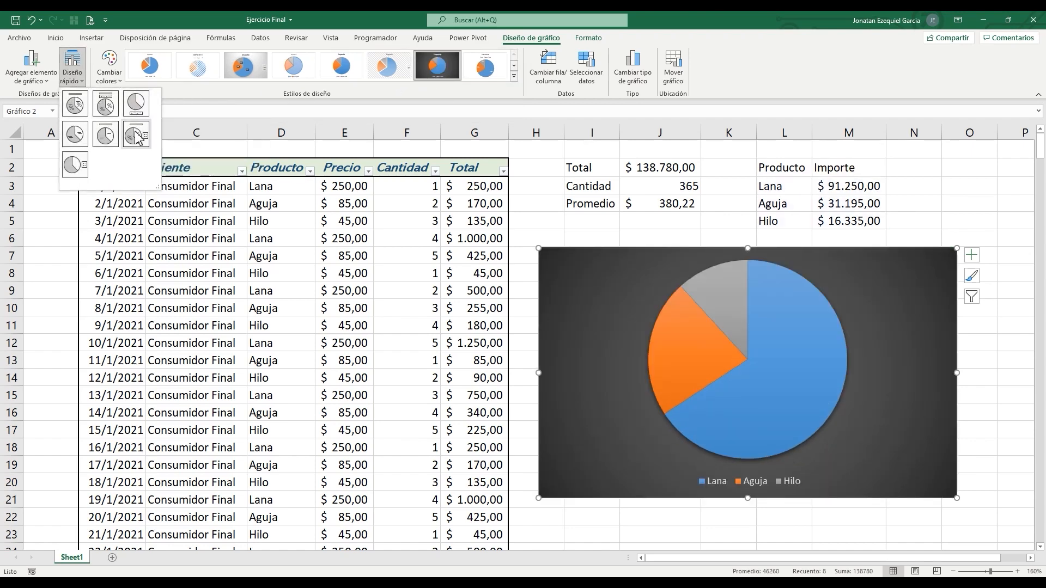
left_click(76, 136)
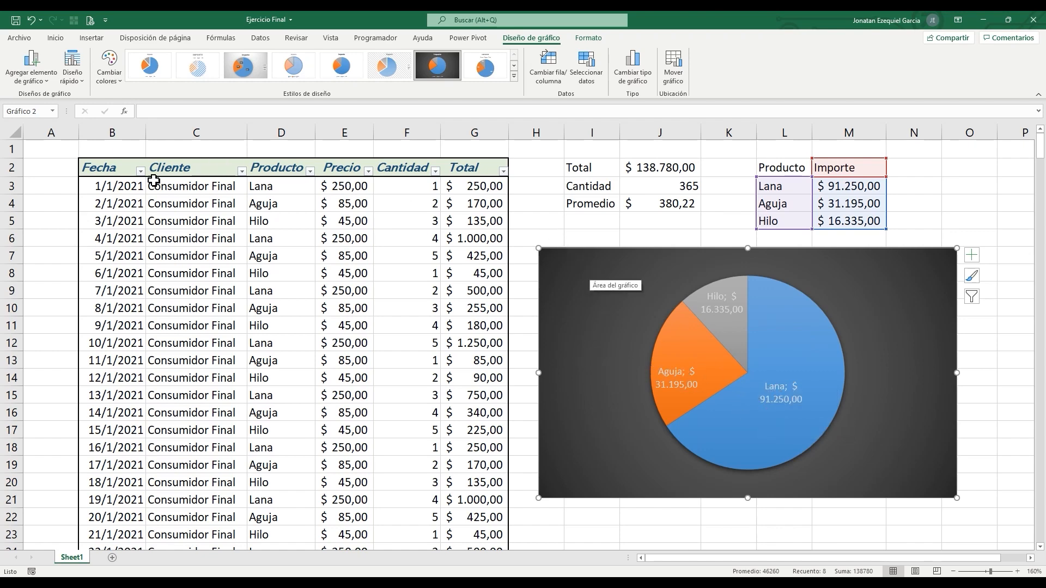
left_click(50, 156)
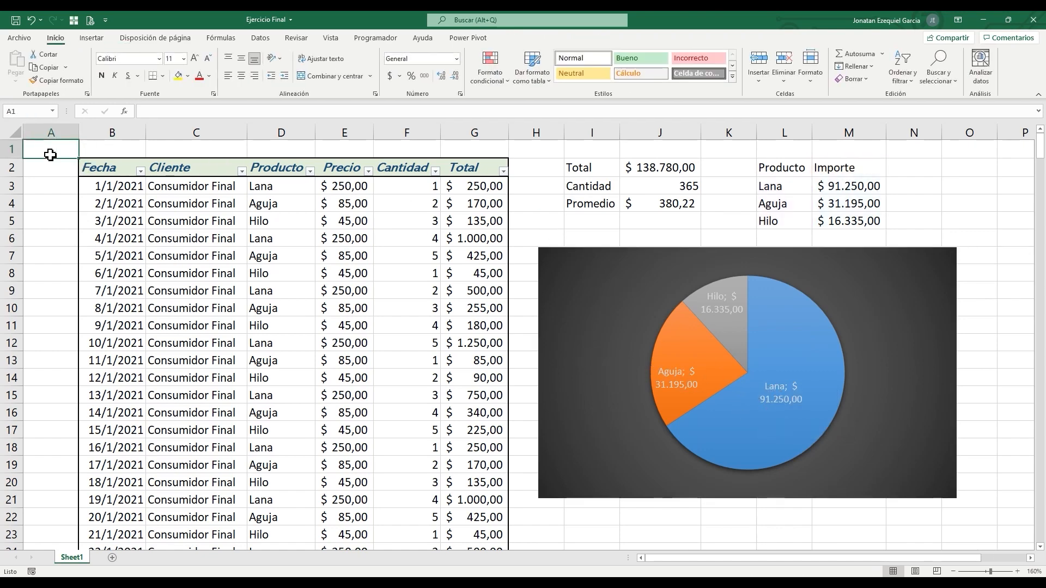